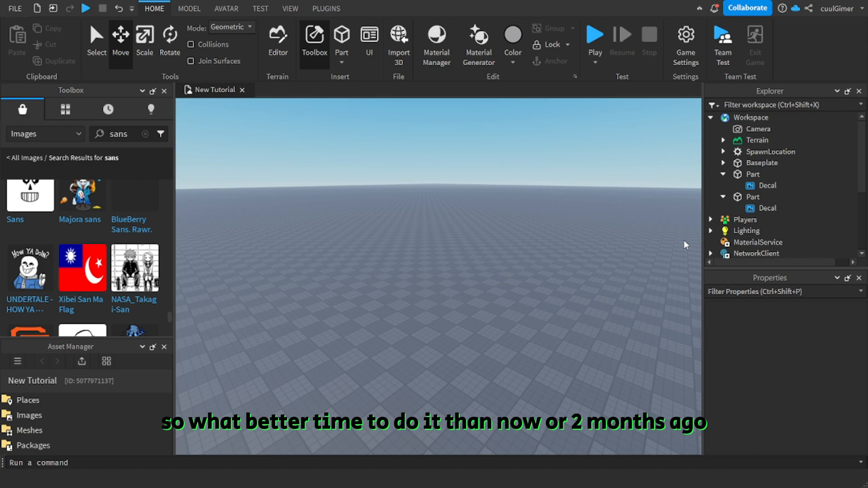
# Step: Look over the baseplate, the spawn location and the two Sans reference images
pyautogui.moveTo(541, 268); pyautogui.dragTo(542, 267, button='right')
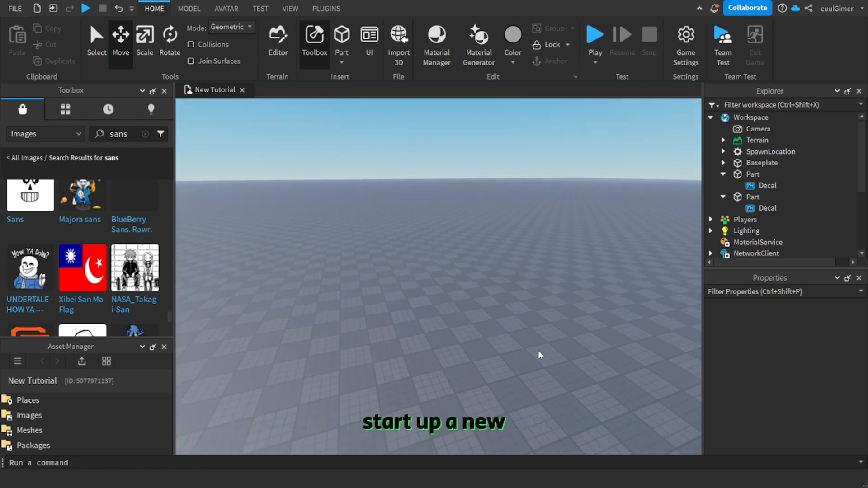
pyautogui.moveTo(474, 291); pyautogui.dragTo(455, 289, button='right')
pyautogui.scroll(5, 455, 286)
pyautogui.scroll(-4, 617, 313)
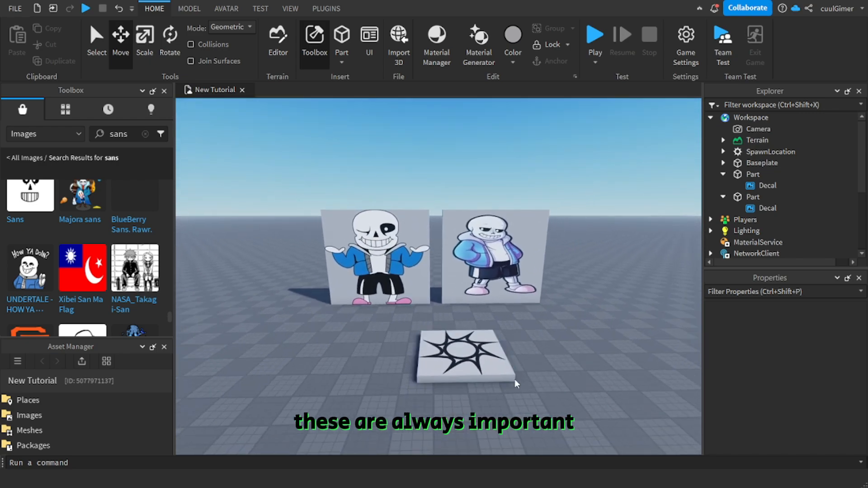
pyautogui.click(461, 333)
pyautogui.scroll(-2, 433, 352)
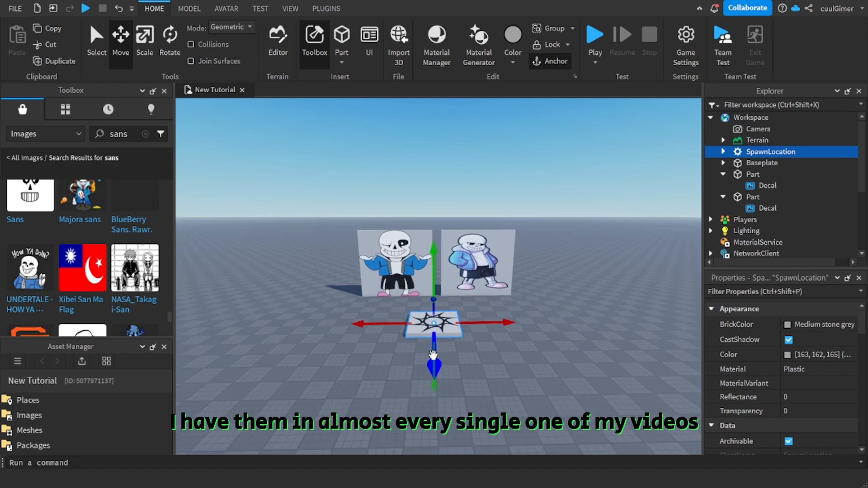
pyautogui.click(500, 364)
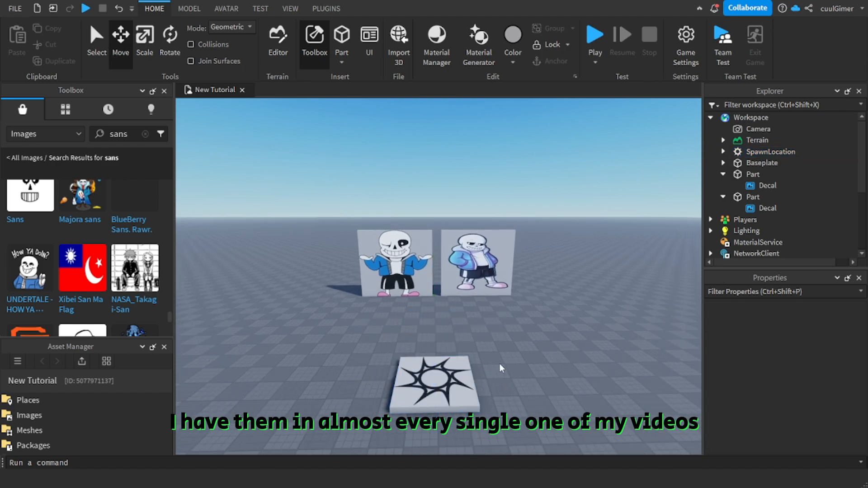
pyautogui.click(436, 378)
pyautogui.click(531, 325)
pyautogui.scroll(10, 531, 324)
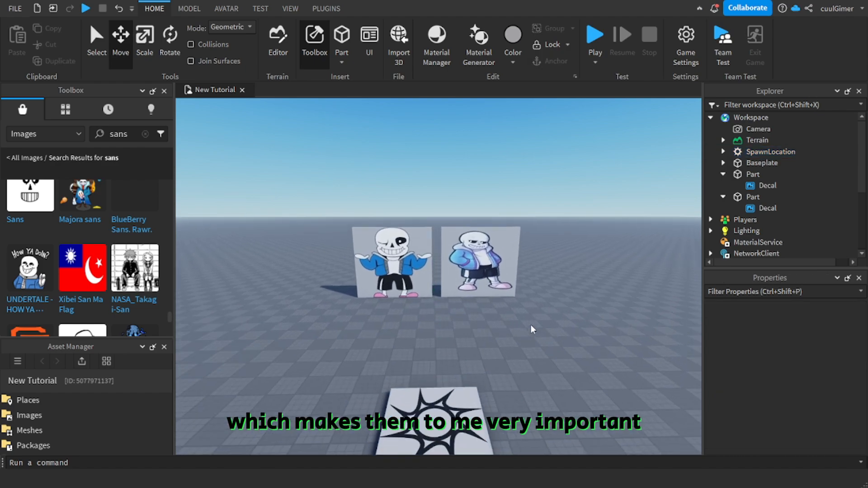
pyautogui.scroll(-3, 531, 324)
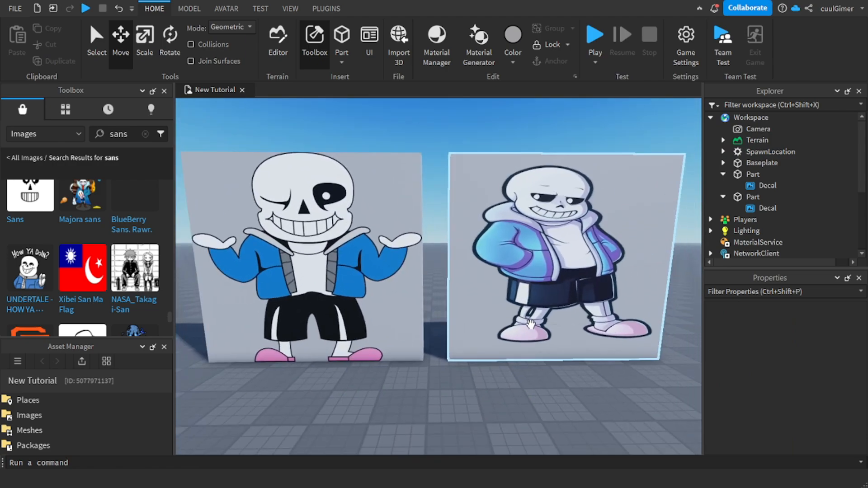
# Step: Examine both Sans reference images up close for their colours, proportions and small details
pyautogui.press('a')
pyautogui.moveTo(530, 324); pyautogui.dragTo(515, 330, button='right')
pyautogui.press('w')
pyautogui.scroll(-3, 530, 325)
pyautogui.scroll(3, 530, 325)
pyautogui.scroll(-5, 514, 330)
pyautogui.scroll(4, 514, 330)
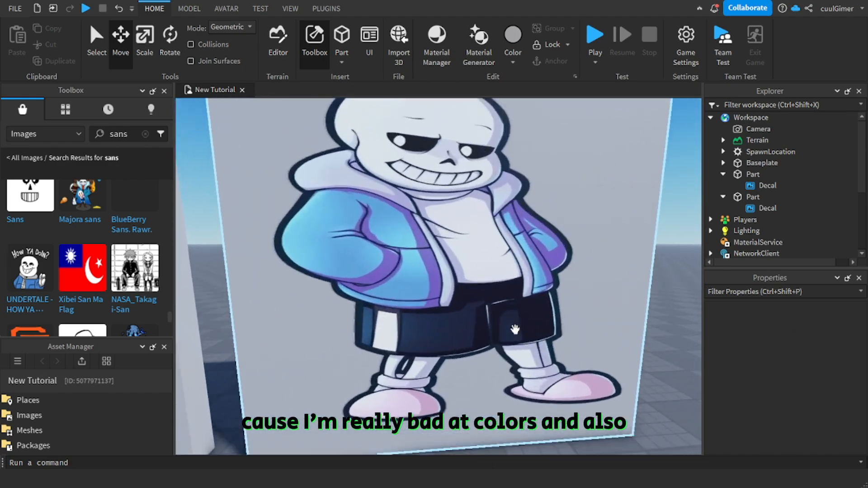
pyautogui.scroll(-8, 514, 330)
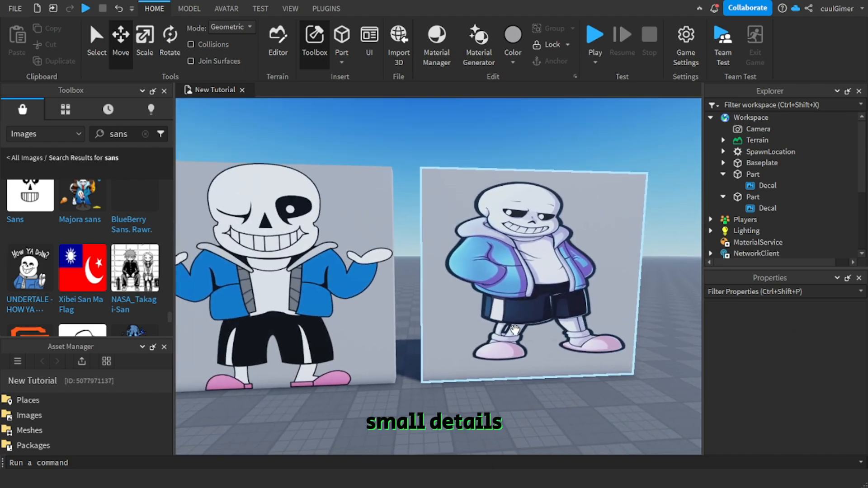
pyautogui.scroll(-3, 515, 330)
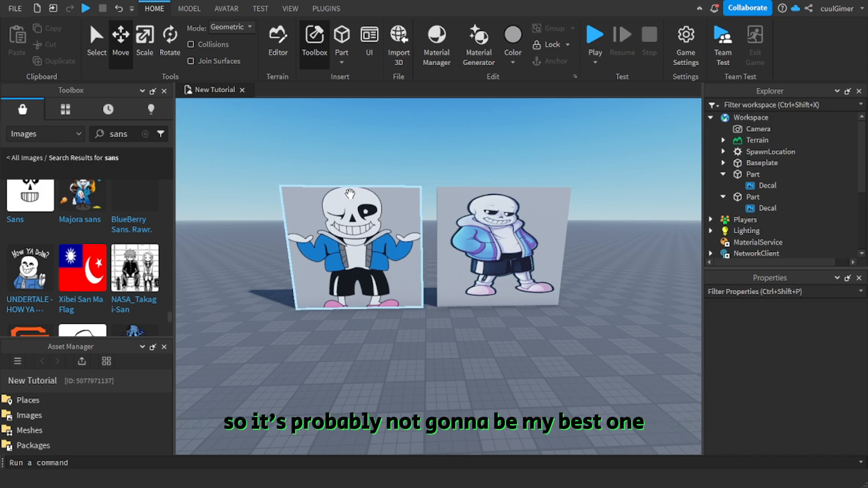
pyautogui.scroll(4, 394, 199)
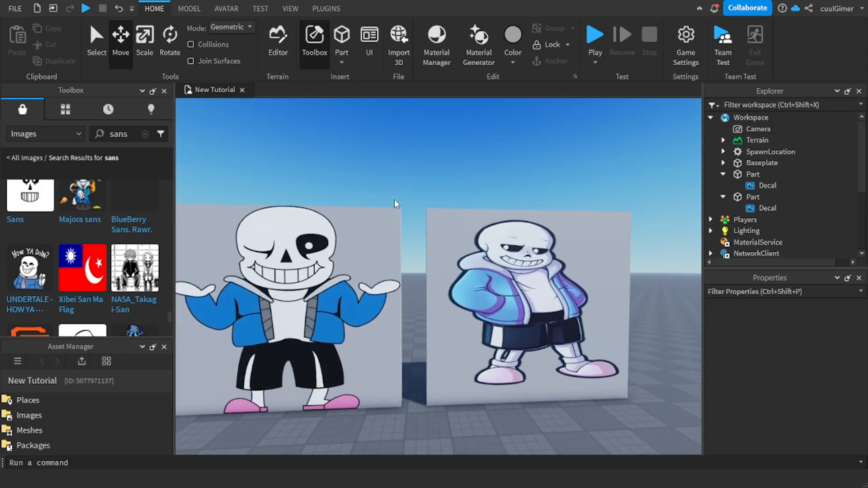
pyautogui.moveTo(394, 200); pyautogui.dragTo(397, 195, button='right')
pyautogui.press('s')
pyautogui.press('d')
pyautogui.press('s')
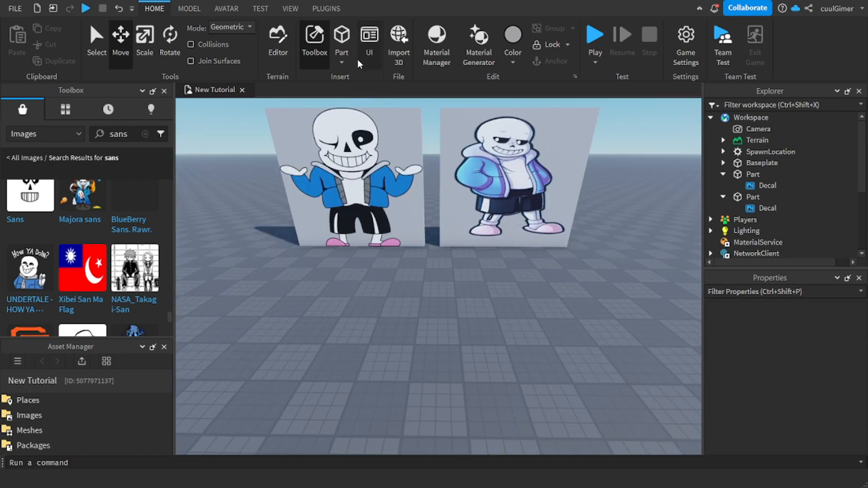
# Step: Insert a part in front of the reference images, add a SpecialMesh to it and set its MeshType to Sphere
pyautogui.press('f')
pyautogui.moveTo(567, 302); pyautogui.dragTo(567, 302, button='right')
pyautogui.scroll(-3, 567, 303)
pyautogui.click(767, 220)
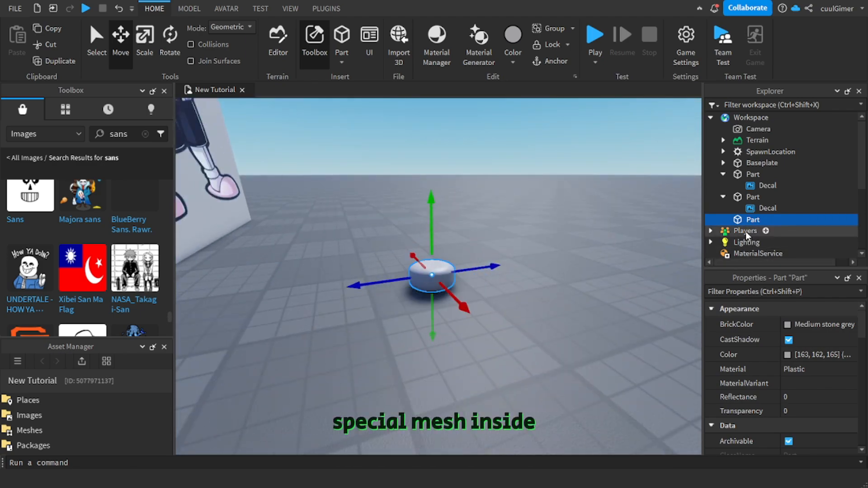
pyautogui.click(750, 230)
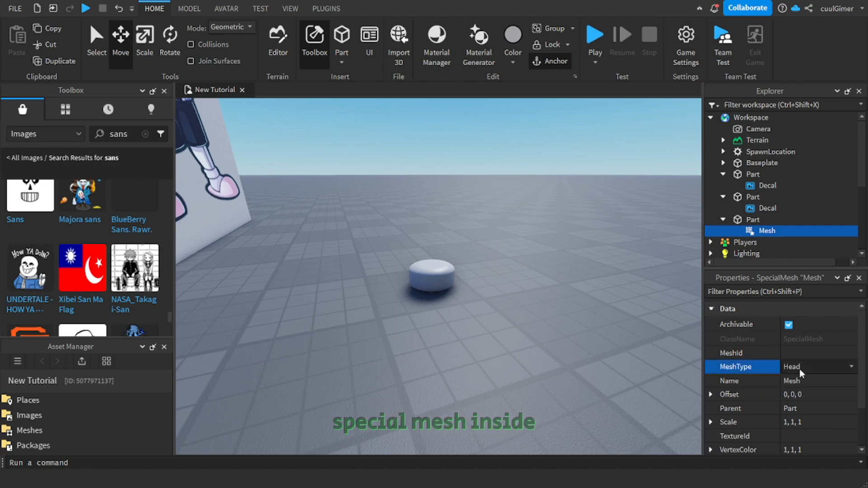
pyautogui.press('s')
pyautogui.moveTo(584, 346); pyautogui.dragTo(584, 346, button='right')
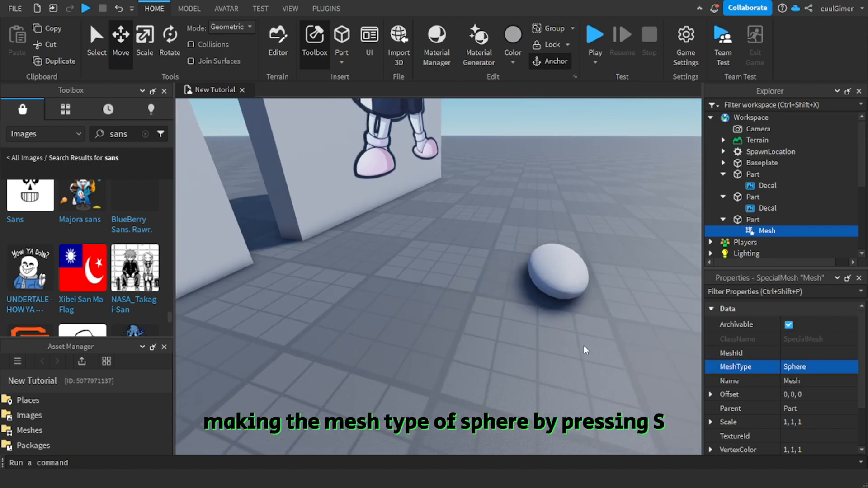
# Step: Colour the sphere-meshed part Institutional white and set its material to SmoothPlastic
pyautogui.click(576, 348)
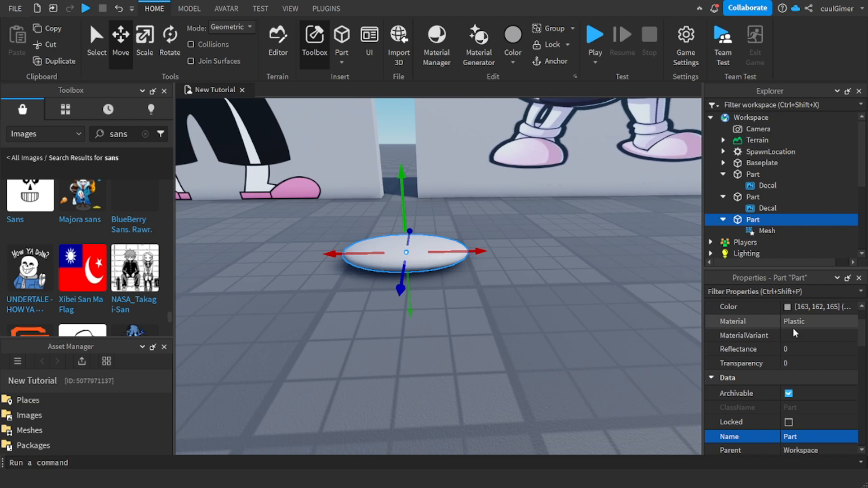
pyautogui.press('a')
pyautogui.scroll(1, 805, 311)
pyautogui.click(794, 321)
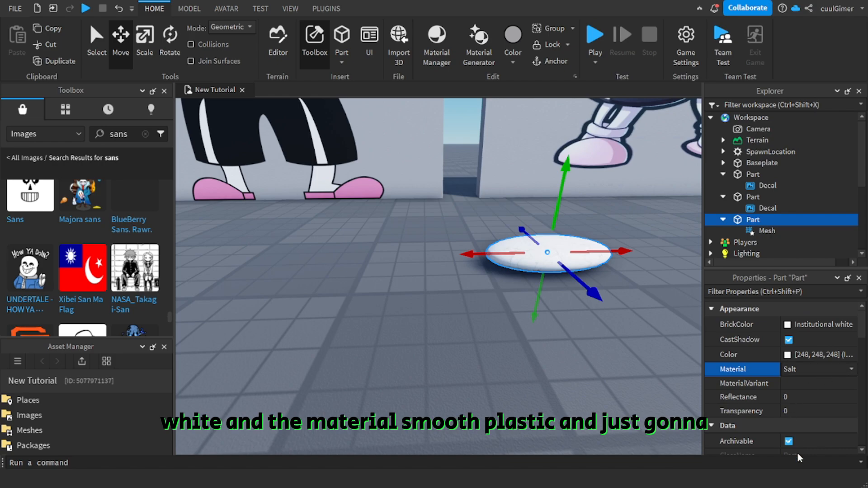
pyautogui.click(818, 449)
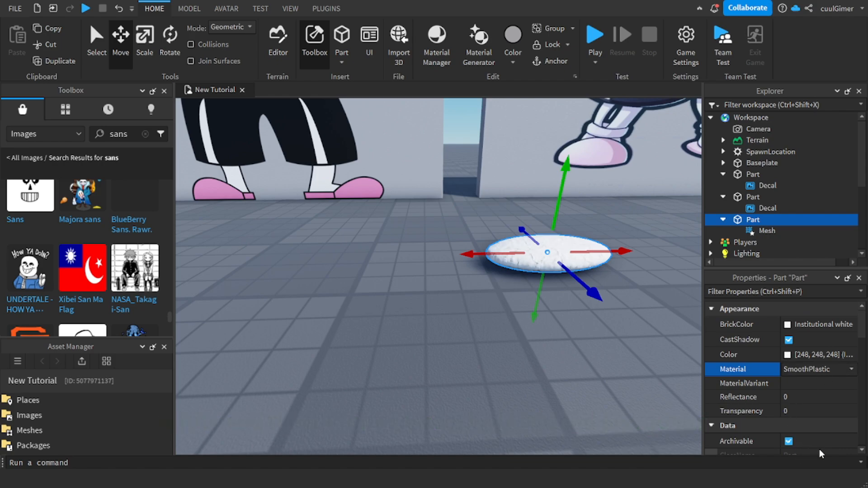
pyautogui.click(584, 360)
# Step: Scale the flat white ellipsoid taller and adjust its depth to form a rounded base for the head
pyautogui.press('w')
pyautogui.moveTo(585, 360)
pyautogui.mouseDown(button='right')
pyautogui.moveTo(596, 363)
pyautogui.moveTo(586, 360)
pyautogui.mouseUp(button='right')
pyautogui.press('s')
pyautogui.press('s')
pyautogui.press('w')
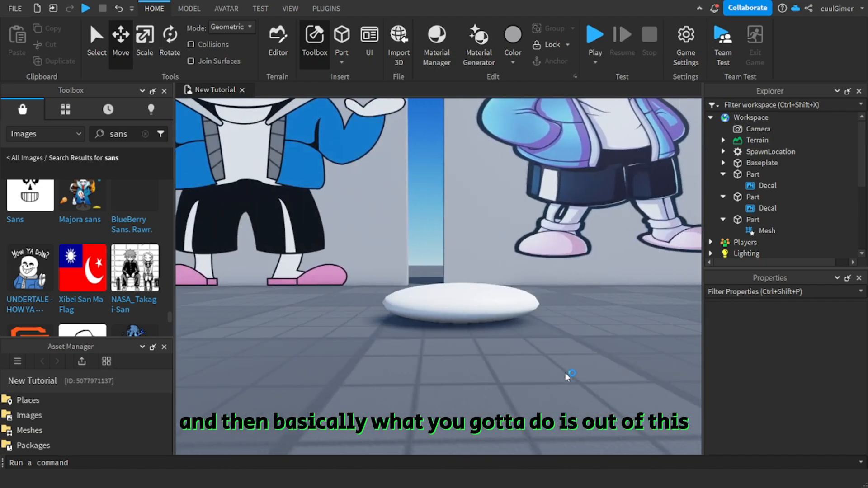
pyautogui.click(475, 308)
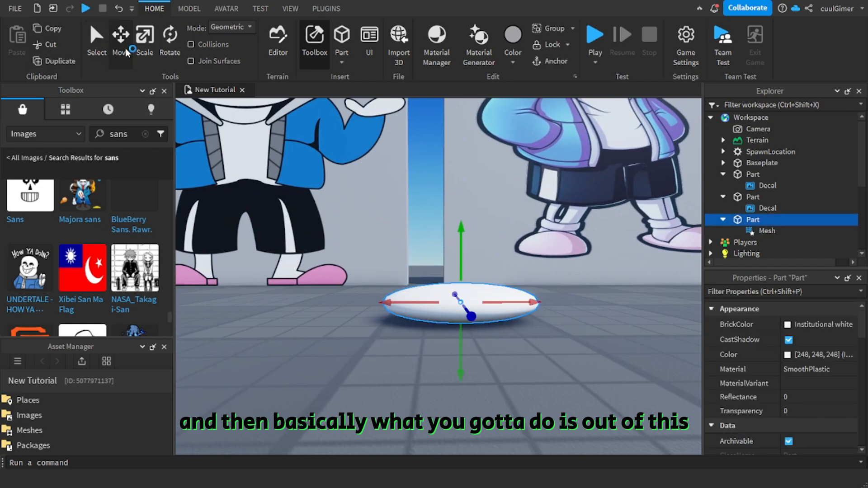
pyautogui.moveTo(460, 264); pyautogui.dragTo(446, 193)
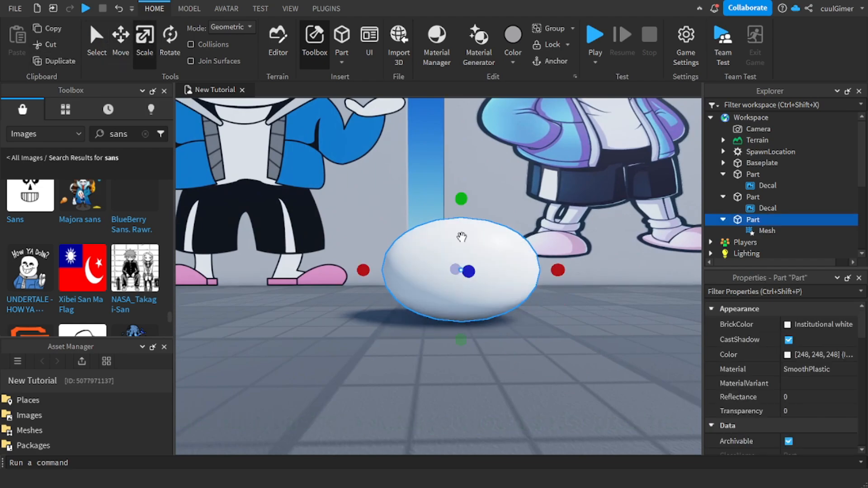
pyautogui.press('a')
pyautogui.moveTo(470, 245); pyautogui.dragTo(470, 245, button='right')
pyautogui.press('a')
pyautogui.press('s')
pyautogui.moveTo(424, 259); pyautogui.dragTo(391, 261)
pyautogui.press('d')
pyautogui.press('d')
pyautogui.moveTo(425, 261); pyautogui.dragTo(432, 261, button='right')
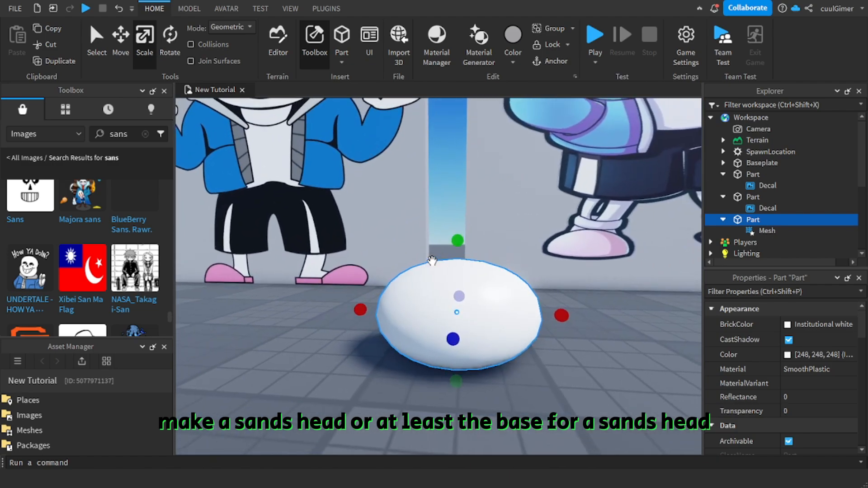
# Step: Duplicate the white ellipsoid and stack the copy directly on top of it
pyautogui.hotkey('ctrl', 'd')
pyautogui.moveTo(457, 241); pyautogui.dragTo(458, 175)
pyautogui.press('a')
pyautogui.moveTo(477, 219); pyautogui.dragTo(477, 225, button='right')
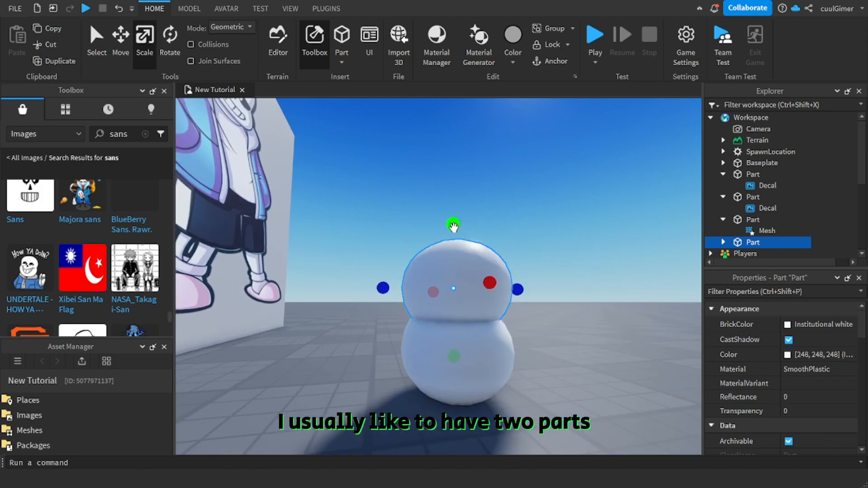
# Step: Enlarge the upper ellipsoid in height, depth and width so it is bigger than the lower one
pyautogui.moveTo(454, 226); pyautogui.dragTo(450, 215)
pyautogui.moveTo(455, 257); pyautogui.dragTo(452, 260, button='right')
pyautogui.moveTo(413, 246); pyautogui.dragTo(336, 272)
pyautogui.press('d')
pyautogui.moveTo(385, 280); pyautogui.dragTo(387, 281, button='right')
pyautogui.press('s')
pyautogui.press('a')
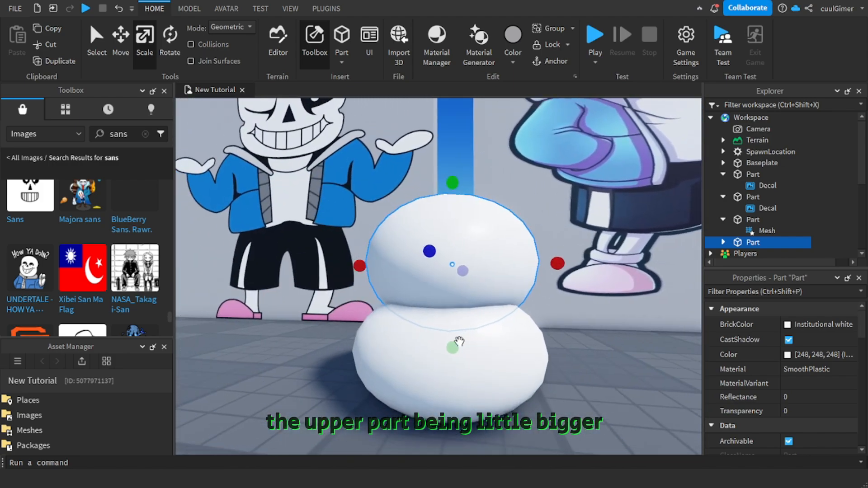
pyautogui.moveTo(569, 263); pyautogui.dragTo(579, 263)
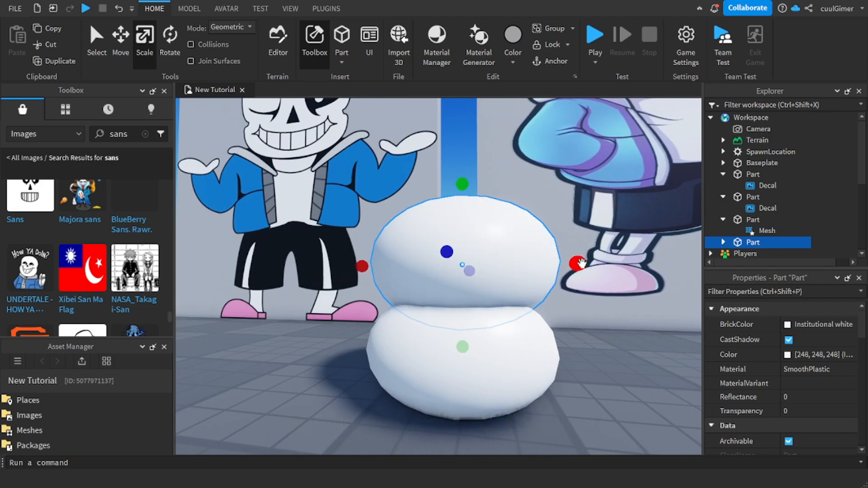
# Step: Lower the enlarged upper ellipsoid so that it sinks further into the lower one
pyautogui.moveTo(465, 351); pyautogui.dragTo(465, 358)
pyautogui.press('a')
pyautogui.moveTo(473, 358); pyautogui.dragTo(467, 357, button='right')
pyautogui.moveTo(456, 333); pyautogui.dragTo(456, 354)
pyautogui.click(143, 56)
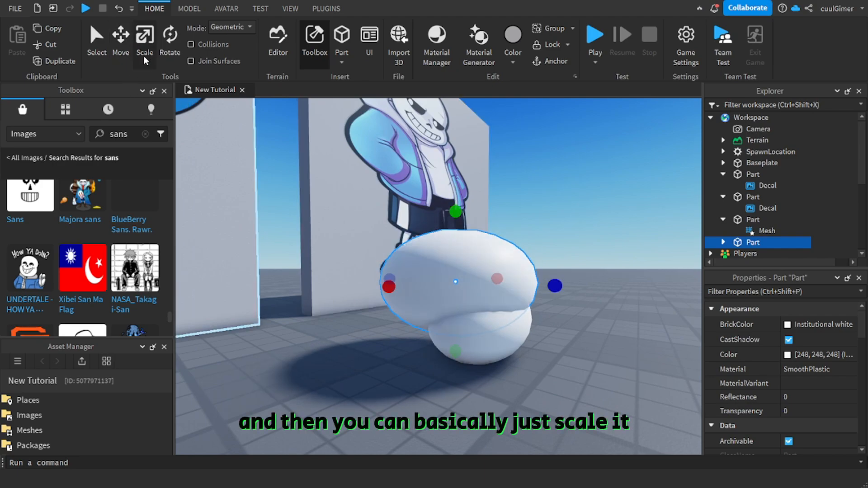
# Step: Shorten the upper ellipsoid's depth from both its front and its back
pyautogui.press('a')
pyautogui.moveTo(488, 320); pyautogui.dragTo(492, 320, button='right')
pyautogui.moveTo(505, 286); pyautogui.dragTo(490, 287)
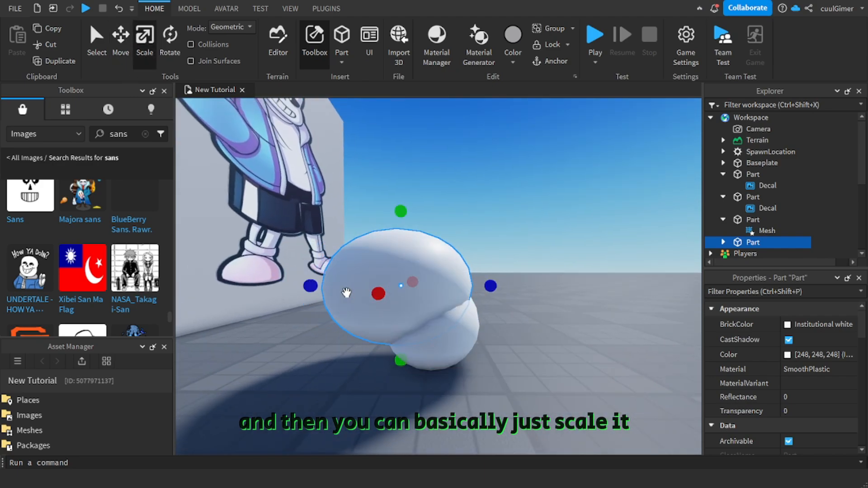
pyautogui.moveTo(311, 286); pyautogui.dragTo(332, 287)
pyautogui.press('w')
pyautogui.press('d')
pyautogui.moveTo(547, 376); pyautogui.dragTo(490, 328, button='right')
pyautogui.press('a')
pyautogui.press('s')
# Step: Narrow the lower ellipsoid so the jaw is slimmer than the upper head
pyautogui.click(500, 314)
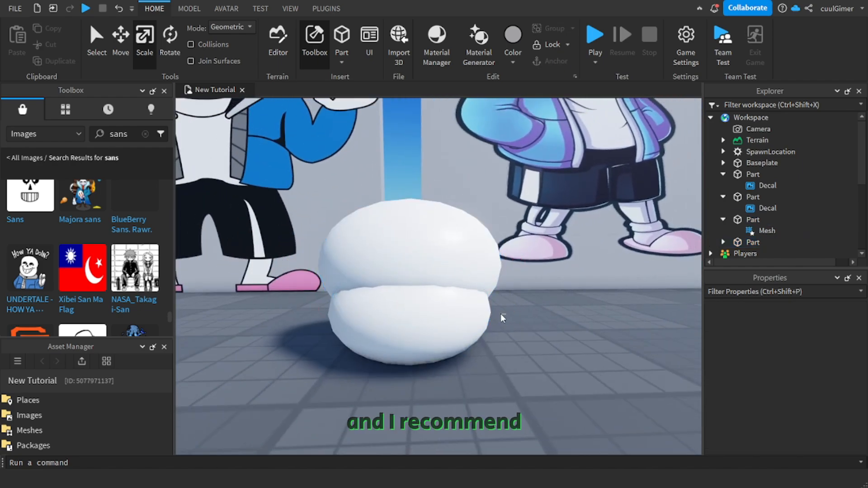
pyautogui.click(481, 314)
pyautogui.moveTo(516, 310); pyautogui.dragTo(507, 310)
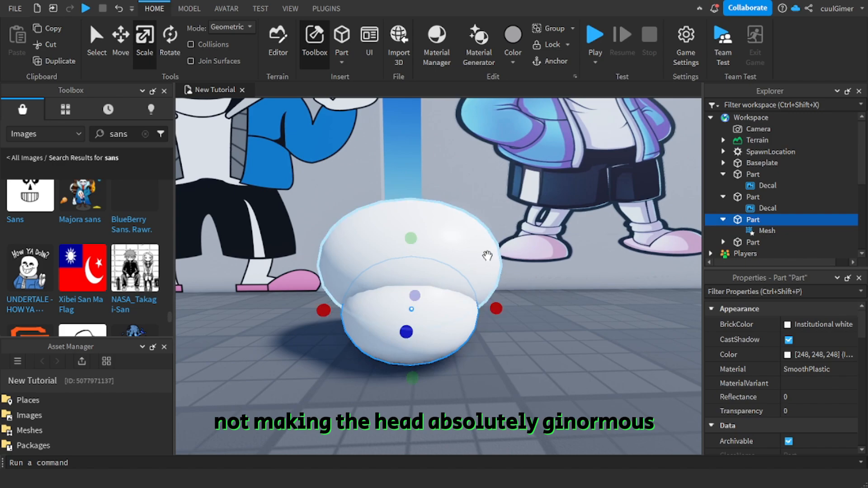
pyautogui.click(521, 267)
pyautogui.click(488, 272)
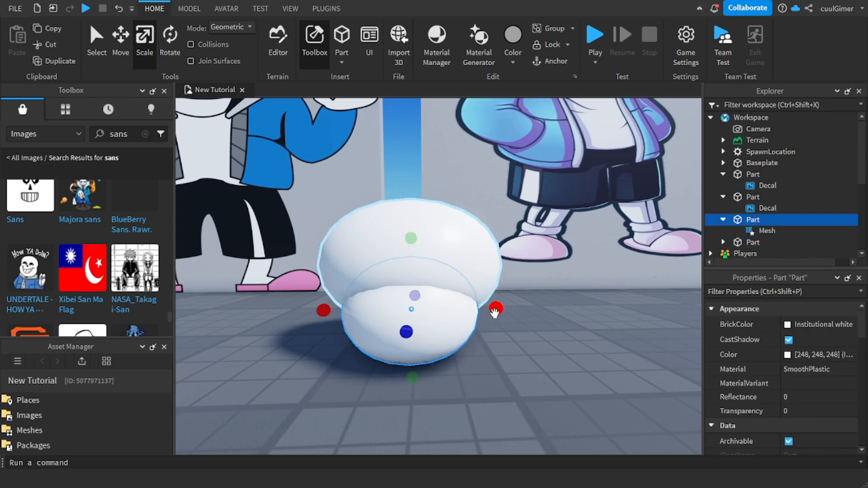
pyautogui.moveTo(503, 309); pyautogui.dragTo(502, 309)
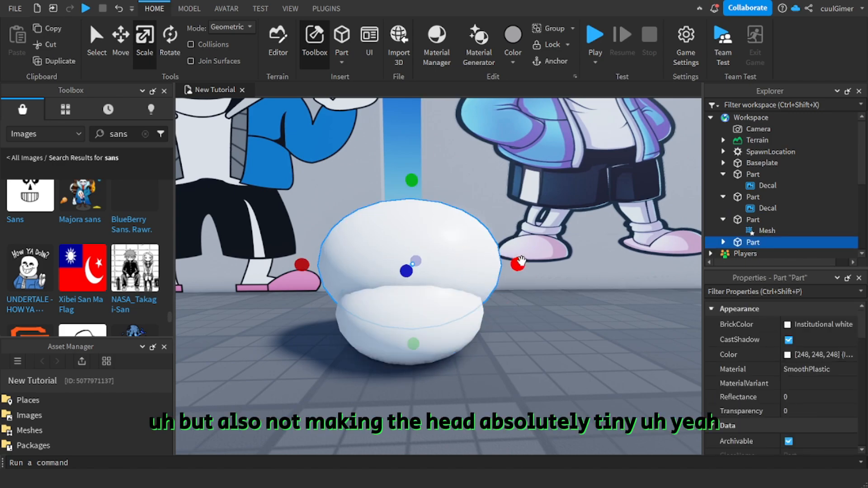
# Step: Adjust the upper ellipsoid's depth so its front lines up with the front of the lower one
pyautogui.click(527, 376)
pyautogui.press('a')
pyautogui.moveTo(527, 376); pyautogui.dragTo(527, 376, button='right')
pyautogui.click(468, 258)
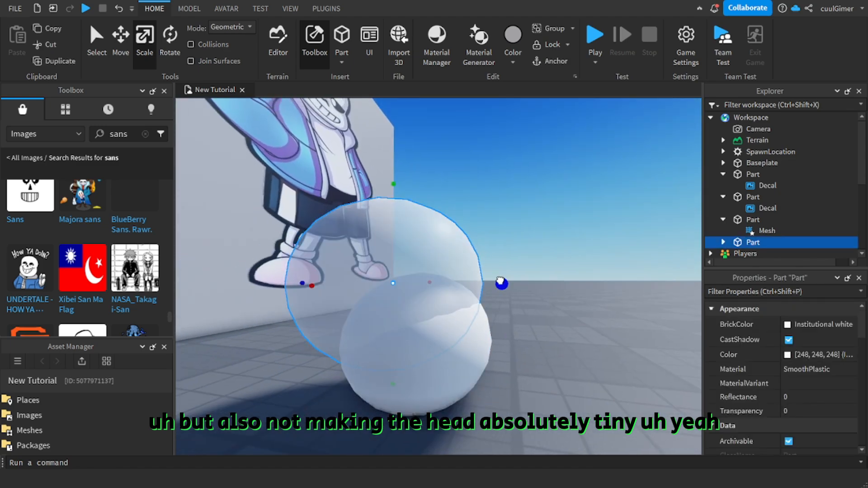
pyautogui.press('a')
pyautogui.moveTo(403, 295); pyautogui.dragTo(403, 295, button='right')
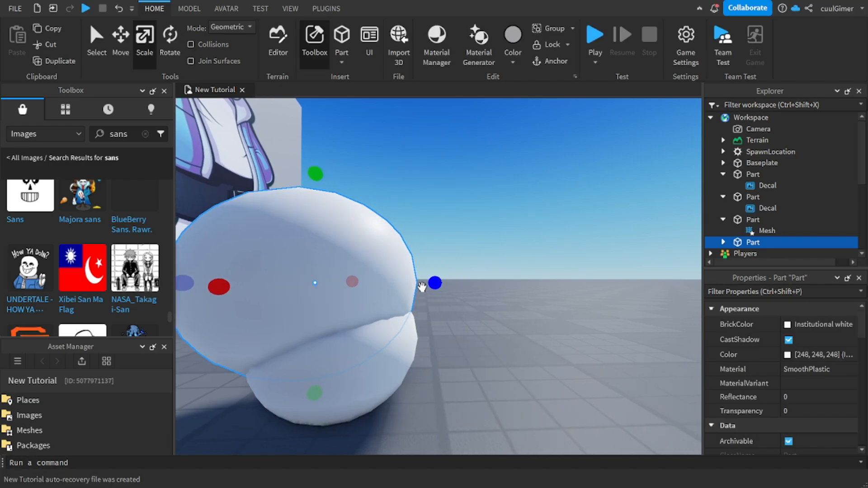
pyautogui.moveTo(437, 283); pyautogui.dragTo(435, 283)
pyautogui.moveTo(436, 302); pyautogui.dragTo(435, 302, button='right')
pyautogui.press('d')
pyautogui.moveTo(417, 216); pyautogui.dragTo(419, 217)
# Step: Make small size adjustments to the upper ellipsoid and compare its proportions with the jaw
pyautogui.scroll(2, 469, 322)
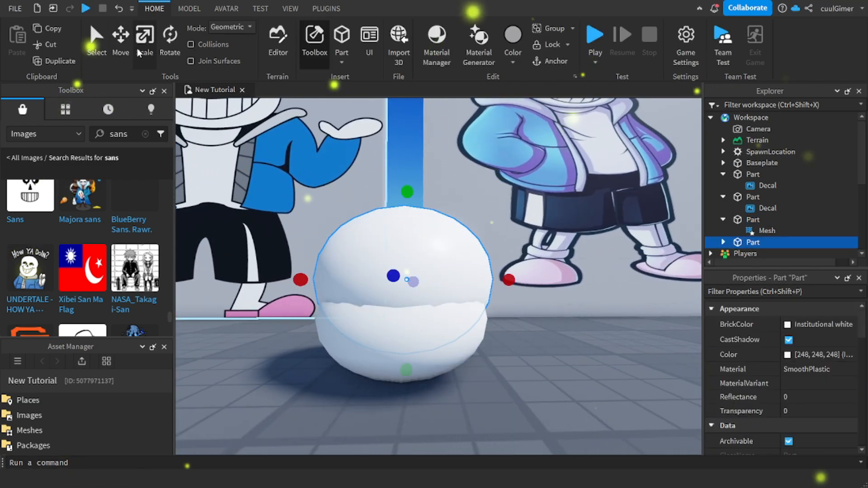
pyautogui.moveTo(469, 322); pyautogui.dragTo(469, 322, button='right')
pyautogui.press('a')
pyautogui.scroll(-3, 469, 322)
pyautogui.moveTo(371, 149)
pyautogui.mouseDown()
pyautogui.moveTo(369, 134)
pyautogui.moveTo(370, 147)
pyautogui.mouseUp()
pyautogui.moveTo(550, 297); pyautogui.dragTo(549, 297, button='right')
pyautogui.moveTo(473, 205); pyautogui.dragTo(473, 205, button='right')
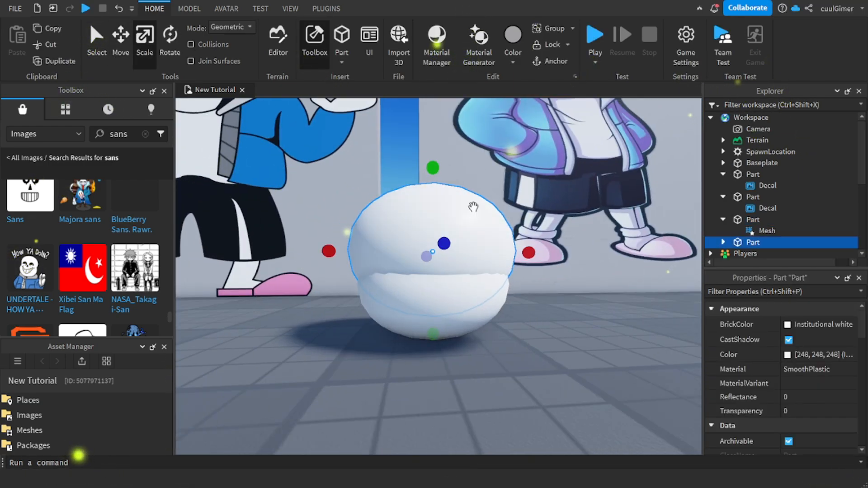
pyautogui.click(475, 308)
pyautogui.click(534, 371)
# Step: Widen the upper ellipsoid slightly to balance the head against the jaw
pyautogui.moveTo(534, 371); pyautogui.dragTo(534, 371, button='right')
pyautogui.press('d')
pyautogui.moveTo(509, 336); pyautogui.dragTo(509, 336, button='right')
pyautogui.click(465, 289)
pyautogui.click(471, 235)
pyautogui.moveTo(509, 244); pyautogui.dragTo(512, 245)
pyautogui.scroll(1, 475, 212)
pyautogui.moveTo(432, 174); pyautogui.dragTo(432, 174, button='right')
# Step: Fine-tune the lower ellipsoid's size so the jaw fits under the upper head
pyautogui.click(479, 348)
pyautogui.moveTo(560, 300); pyautogui.dragTo(567, 301)
pyautogui.moveTo(608, 314); pyautogui.dragTo(609, 313, button='right')
pyautogui.moveTo(533, 307); pyautogui.dragTo(528, 308)
pyautogui.click(434, 235)
pyautogui.moveTo(405, 282); pyautogui.dragTo(405, 283, button='right')
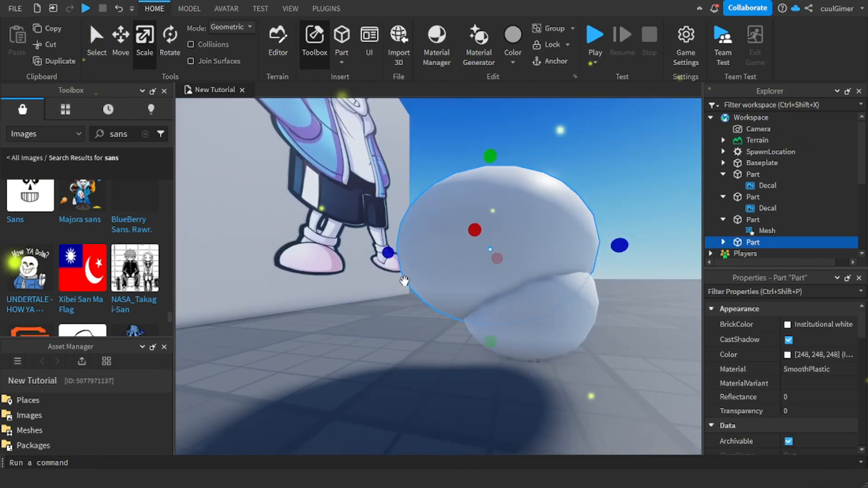
# Step: Make a small size adjustment to the upper ellipsoid and compare the head with the reference images
pyautogui.scroll(3, 405, 283)
pyautogui.moveTo(525, 219); pyautogui.dragTo(525, 219, button='right')
pyautogui.scroll(-2, 520, 254)
pyautogui.moveTo(520, 272); pyautogui.dragTo(516, 272)
pyautogui.moveTo(502, 244); pyautogui.dragTo(502, 245, button='right')
pyautogui.scroll(-3, 448, 277)
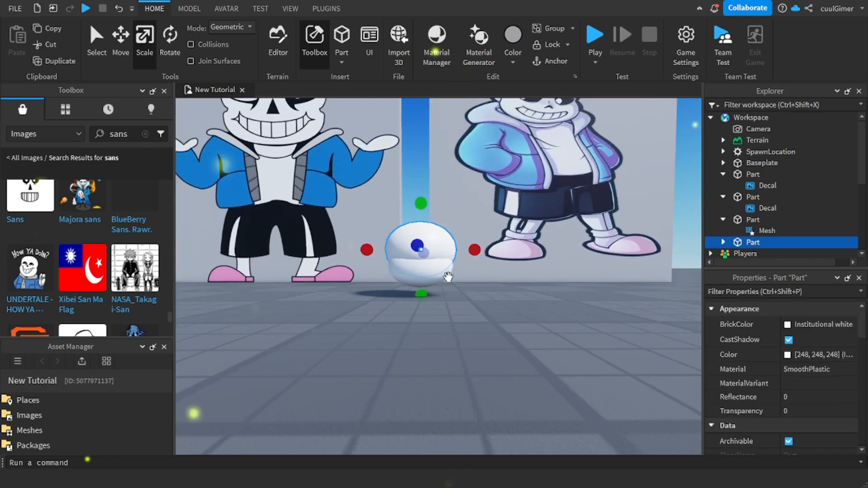
# Step: Narrow the lower ellipsoid slightly so the jaw stays inside the width of the upper head
pyautogui.scroll(3, 448, 277)
pyautogui.click(475, 353)
pyautogui.moveTo(539, 319); pyautogui.dragTo(535, 319)
pyautogui.moveTo(496, 345); pyautogui.dragTo(495, 344, button='right')
pyautogui.click(438, 341)
pyautogui.moveTo(438, 341); pyautogui.dragTo(438, 340, button='right')
pyautogui.click(443, 253)
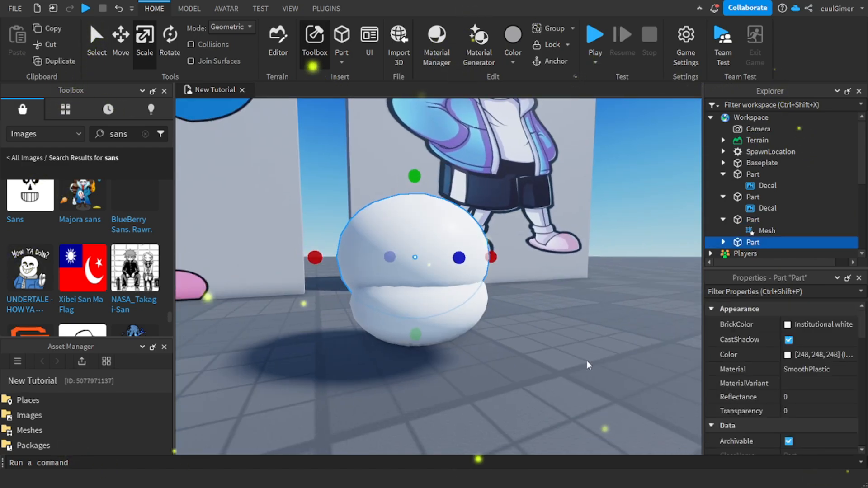
# Step: Examine the two-part head from close up and from a distance against both reference images
pyautogui.moveTo(587, 361); pyautogui.dragTo(586, 361, button='right')
pyautogui.click(581, 315)
pyautogui.moveTo(581, 314); pyautogui.dragTo(581, 314, button='right')
pyautogui.scroll(-4, 564, 392)
pyautogui.moveTo(564, 392); pyautogui.dragTo(564, 392, button='right')
pyautogui.click(438, 289)
pyautogui.click(121, 40)
pyautogui.moveTo(448, 351); pyautogui.dragTo(448, 350, button='right')
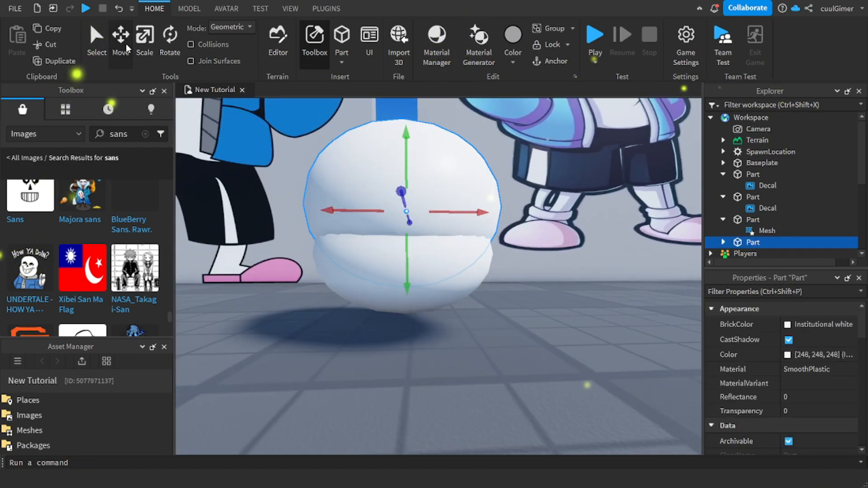
pyautogui.click(145, 40)
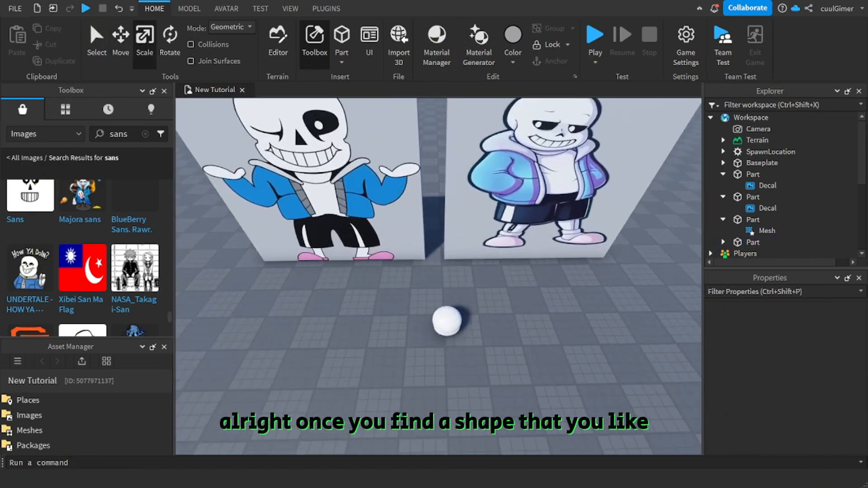
pyautogui.scroll(5, 439, 280)
pyautogui.moveTo(438, 290); pyautogui.dragTo(439, 253, button='right')
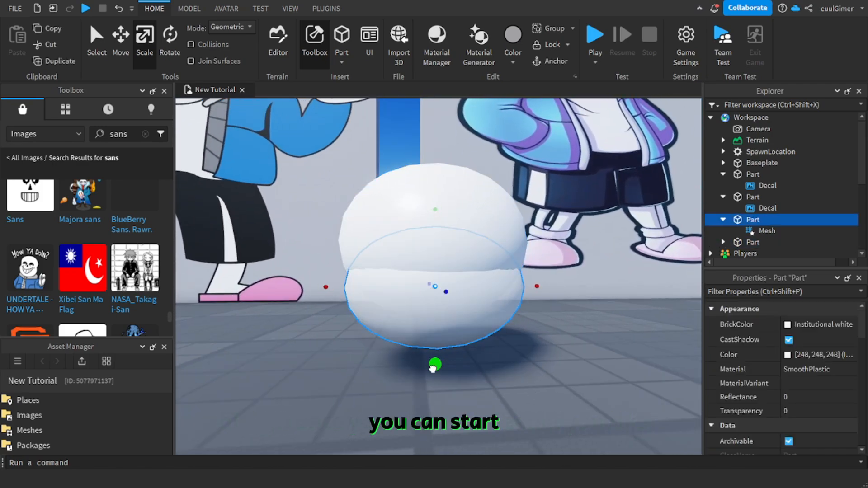
pyautogui.click(646, 387)
pyautogui.scroll(-5, 644, 384)
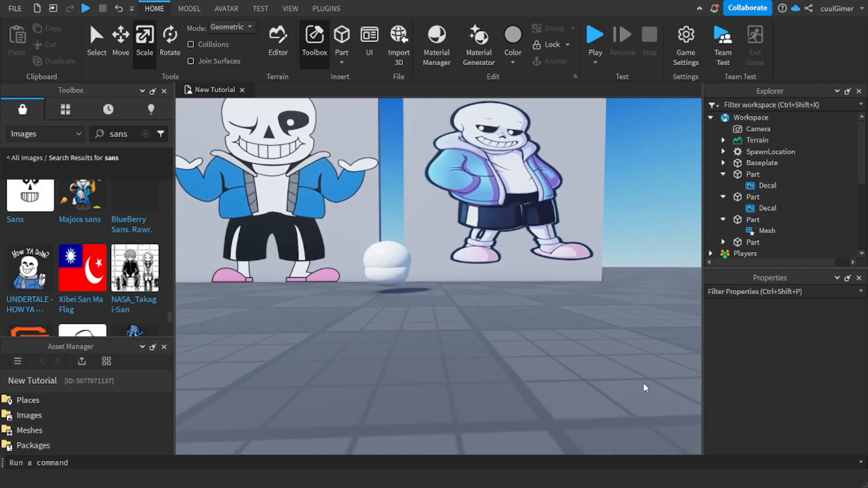
pyautogui.moveTo(644, 384); pyautogui.dragTo(638, 381, button='right')
pyautogui.scroll(5, 638, 381)
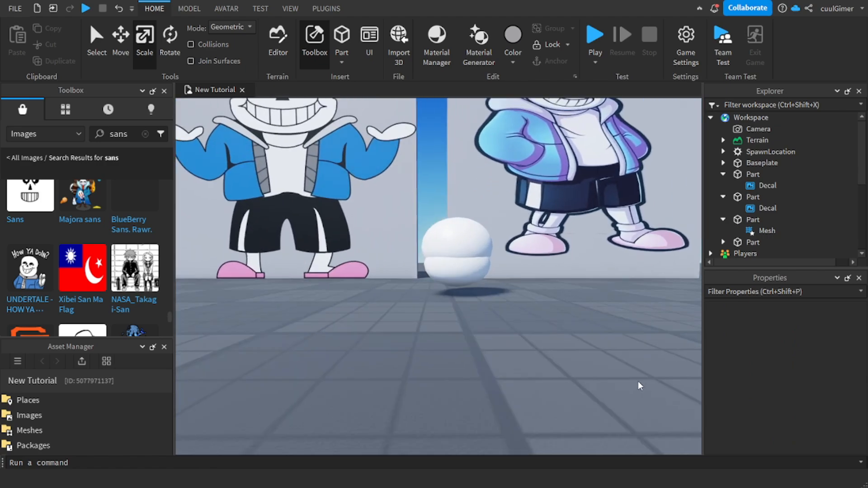
pyautogui.scroll(-3, 425, 309)
pyautogui.click(492, 287)
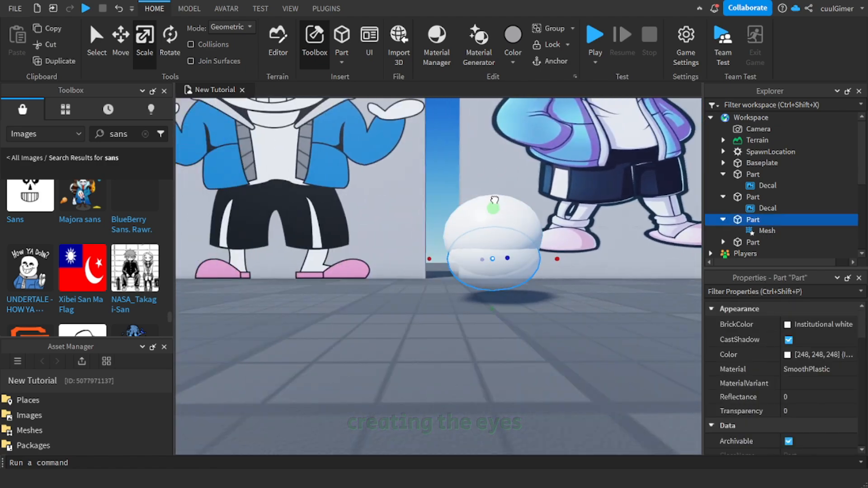
pyautogui.click(526, 341)
pyautogui.moveTo(525, 342); pyautogui.dragTo(528, 345, button='right')
pyautogui.scroll(-2, 512, 360)
pyautogui.scroll(4, 512, 360)
pyautogui.click(468, 282)
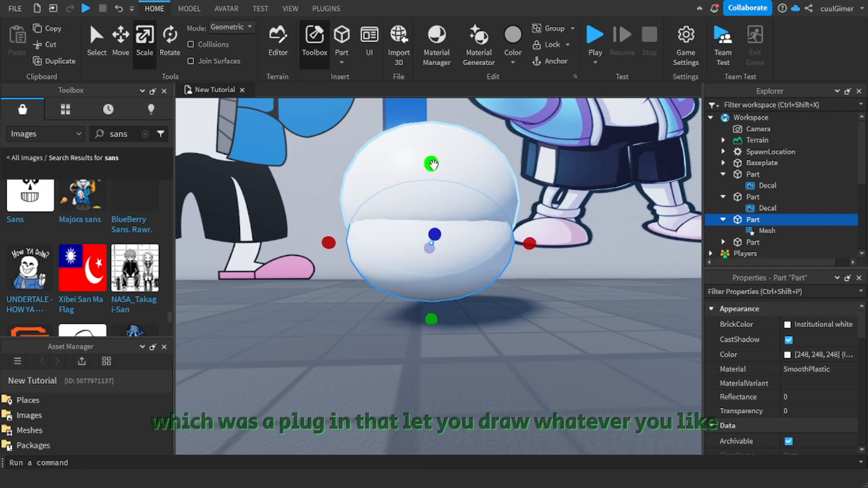
pyautogui.click(547, 377)
pyautogui.scroll(-4, 548, 374)
pyautogui.scroll(4, 547, 374)
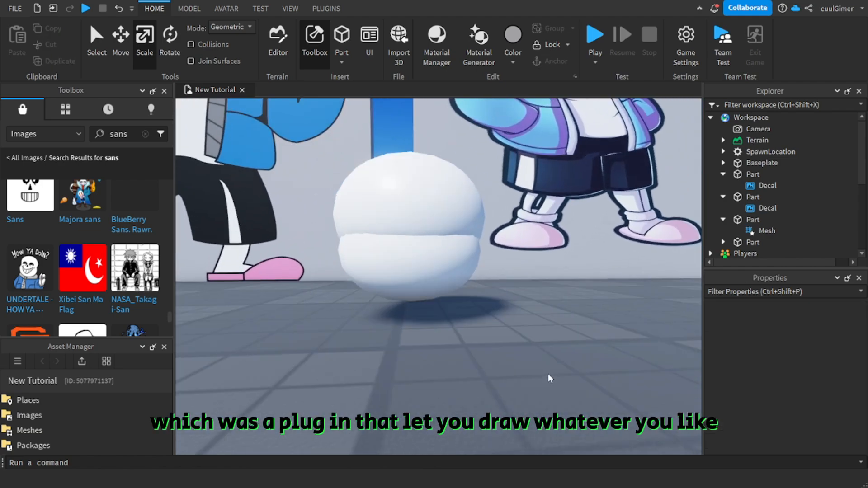
# Step: Adjust the front-to-back depth of the lower ellipsoid so the jaw fits under the upper head
pyautogui.click(436, 265)
pyautogui.press('f')
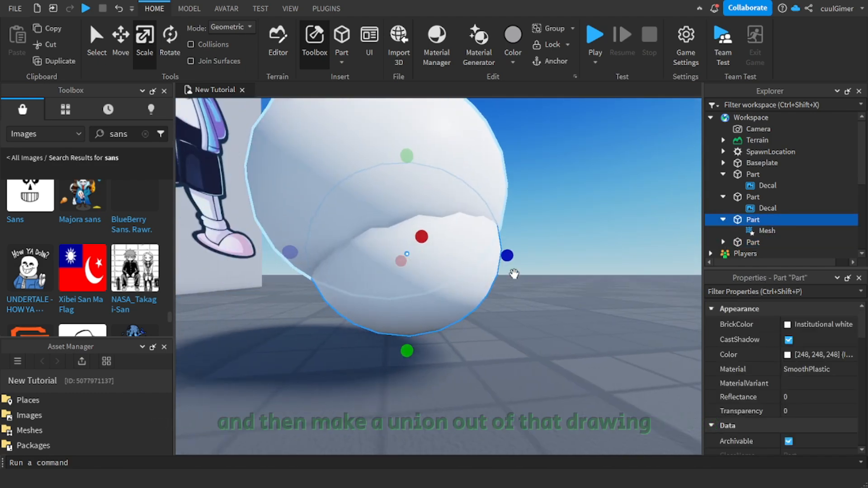
pyautogui.moveTo(514, 274); pyautogui.dragTo(562, 245, button='right')
pyautogui.moveTo(565, 244); pyautogui.dragTo(573, 242)
pyautogui.moveTo(353, 242); pyautogui.dragTo(358, 246)
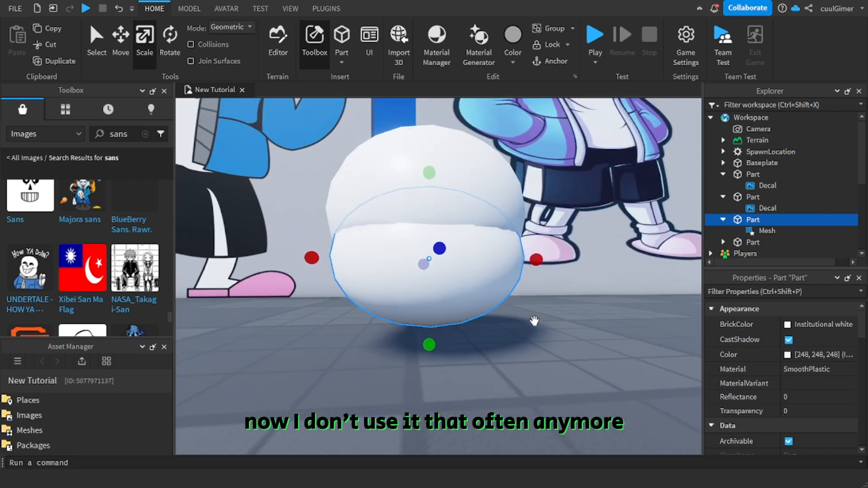
pyautogui.moveTo(534, 320); pyautogui.dragTo(555, 316, button='right')
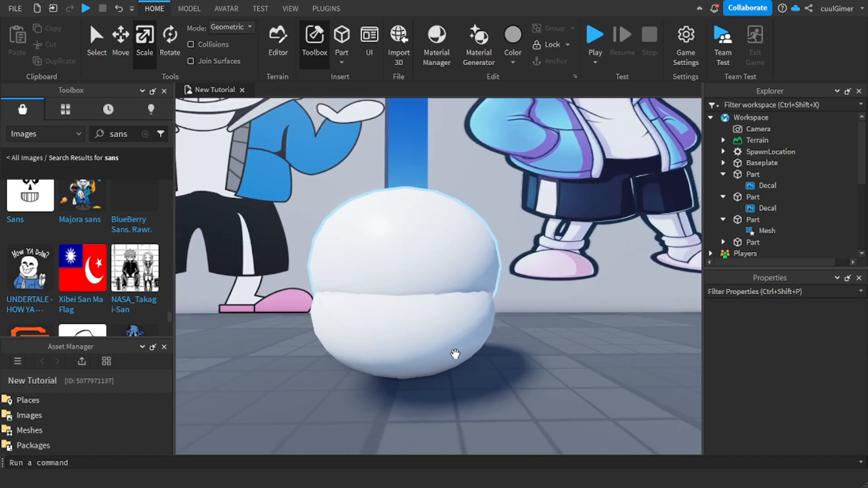
# Step: Fine-tune the widths of the lower and upper ellipsoids to match each other
pyautogui.click(456, 357)
pyautogui.moveTo(512, 309); pyautogui.dragTo(511, 309)
pyautogui.click(504, 302)
pyautogui.moveTo(515, 268); pyautogui.dragTo(508, 272)
pyautogui.click(582, 349)
# Step: Adjust the upper ellipsoid's depth slightly at the front of the head
pyautogui.press('s')
pyautogui.press('a')
pyautogui.moveTo(582, 349); pyautogui.dragTo(576, 345, button='right')
pyautogui.press('w')
pyautogui.press('d')
pyautogui.press('a')
pyautogui.moveTo(586, 265); pyautogui.dragTo(585, 264)
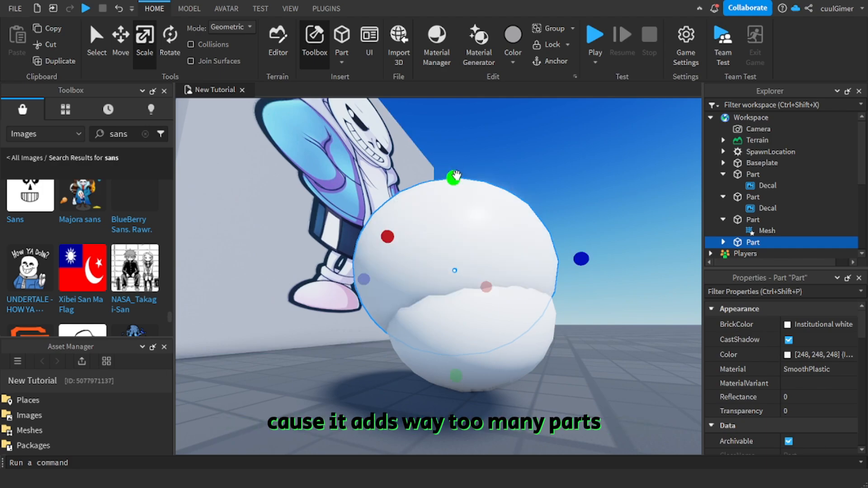
# Step: Try a slightly different height for the upper ellipsoid, then undo the change
pyautogui.moveTo(455, 180); pyautogui.dragTo(455, 180)
pyautogui.click(563, 281)
pyautogui.press('d')
pyautogui.moveTo(573, 359); pyautogui.dragTo(573, 350, button='right')
pyautogui.press('s')
pyautogui.hotkey('ctrl', 'z')
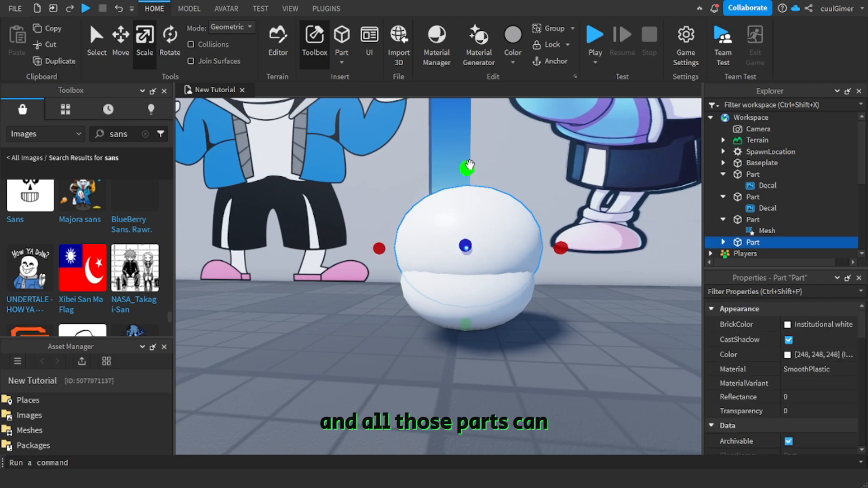
# Step: Reduce the upper ellipsoid's height slightly and select the lower ellipsoid to check its height
pyautogui.moveTo(467, 168); pyautogui.dragTo(468, 182)
pyautogui.moveTo(494, 315); pyautogui.dragTo(492, 309)
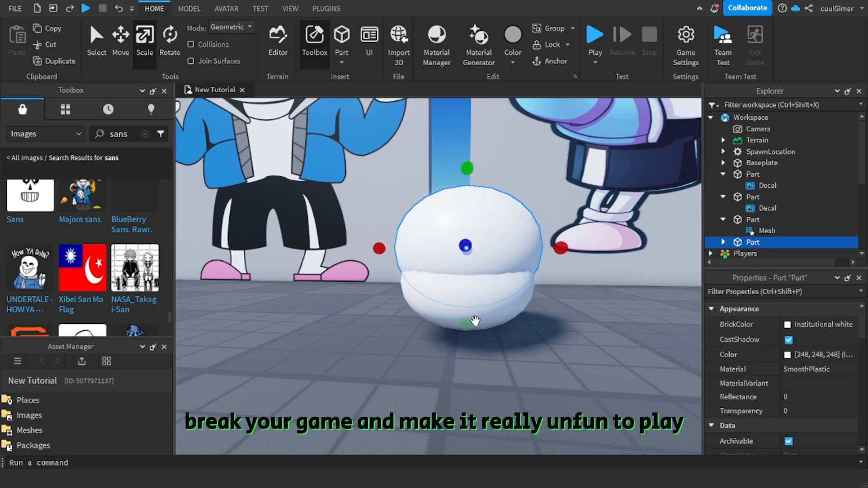
pyautogui.click(499, 329)
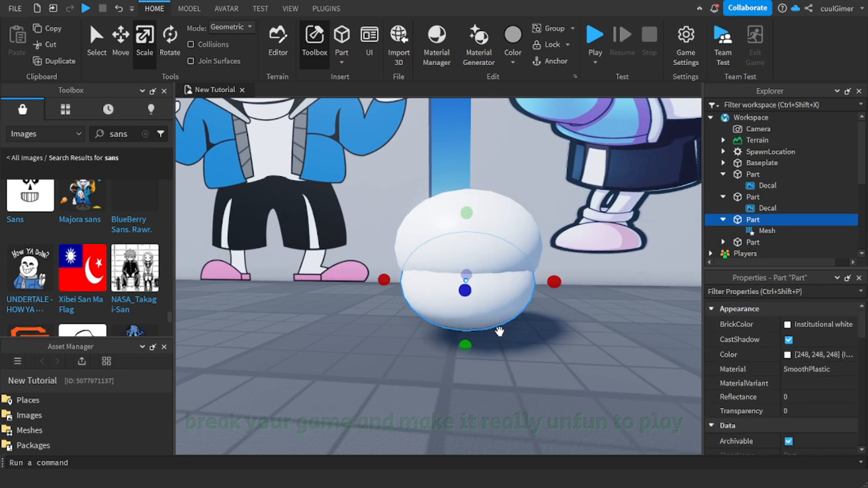
pyautogui.click(466, 344)
# Step: Compare the overall head shape with both reference images from different distances
pyautogui.click(572, 365)
pyautogui.scroll(-3, 576, 366)
pyautogui.scroll(3, 576, 367)
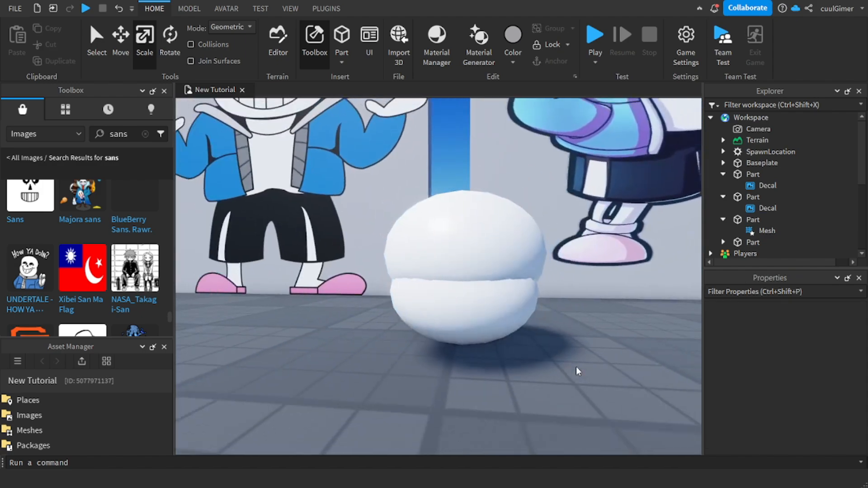
pyautogui.press('s')
pyautogui.moveTo(576, 367); pyautogui.dragTo(586, 364, button='right')
pyautogui.press('d')
pyautogui.press('w')
pyautogui.press('s')
pyautogui.press('e')
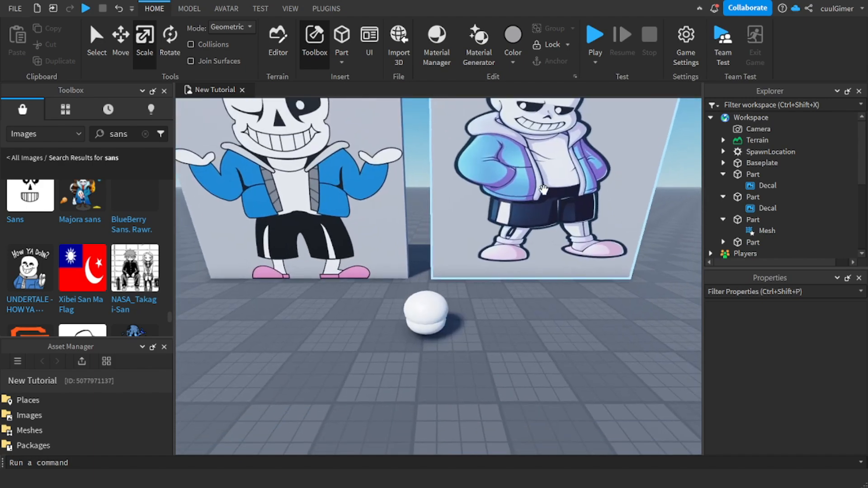
# Step: Insert a cylinder part on the baseplate beside the head
pyautogui.press('w')
pyautogui.moveTo(544, 190); pyautogui.dragTo(544, 190, button='right')
pyautogui.press('d')
pyautogui.click(346, 60)
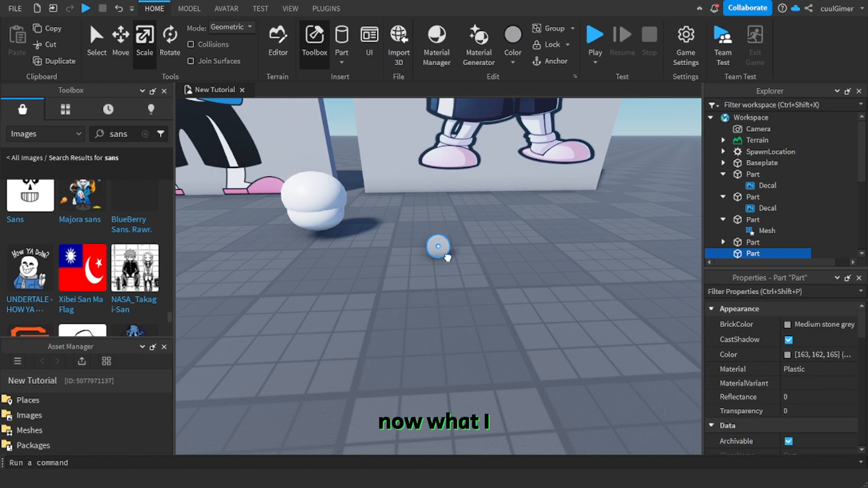
pyautogui.scroll(-5, 451, 163)
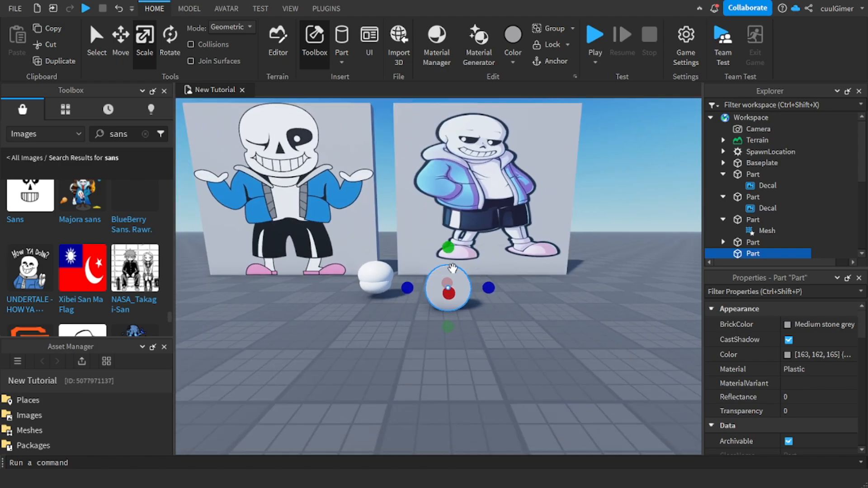
# Step: Reposition the cylinder from beside the head to the open floor in front of the winking Sans reference
pyautogui.moveTo(463, 290); pyautogui.dragTo(445, 187)
pyautogui.moveTo(314, 162); pyautogui.dragTo(315, 162)
pyautogui.press('f')
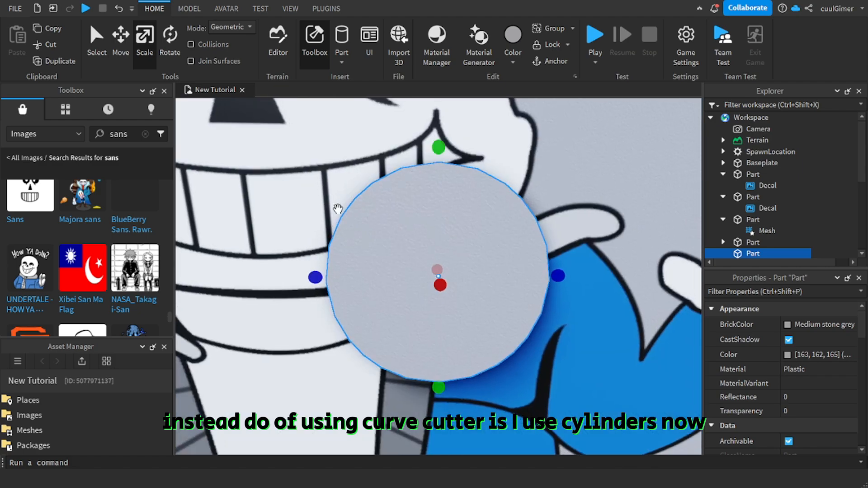
pyautogui.scroll(-4, 421, 240)
pyautogui.press('d')
pyautogui.moveTo(499, 275); pyautogui.dragTo(473, 273)
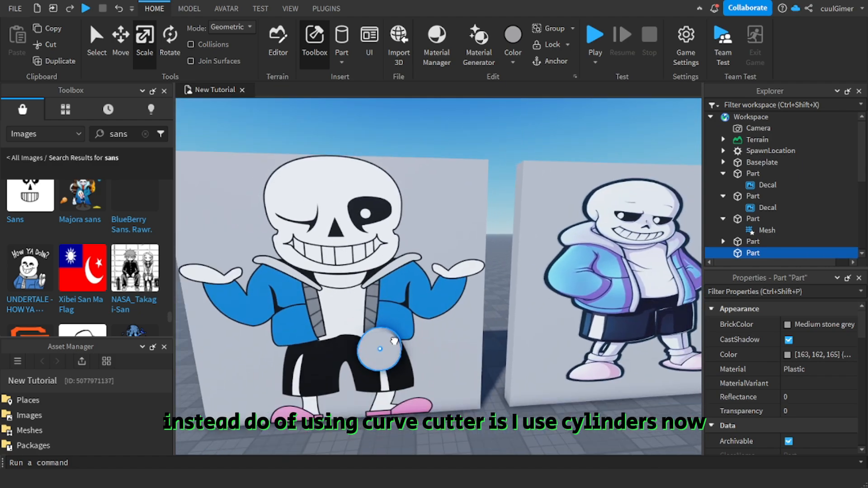
pyautogui.scroll(3, 382, 353)
# Step: Convert the cylinder into a union and scale it up into a larger round disc
pyautogui.click(189, 8)
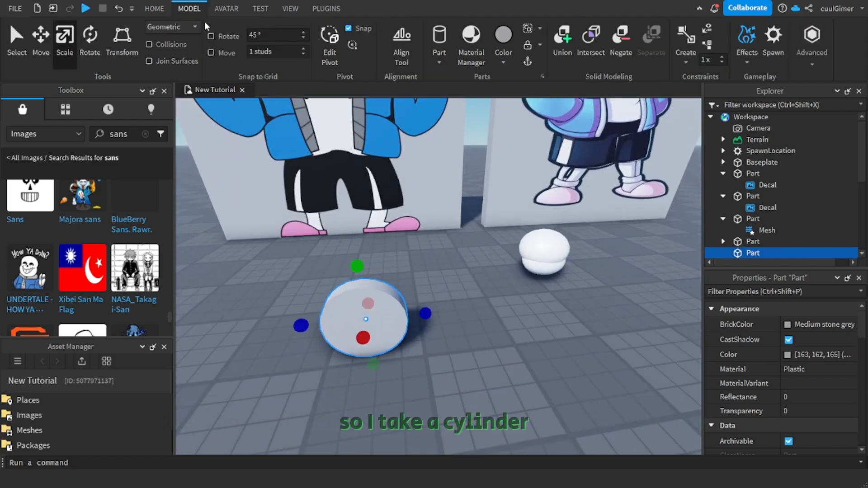
pyautogui.click(560, 50)
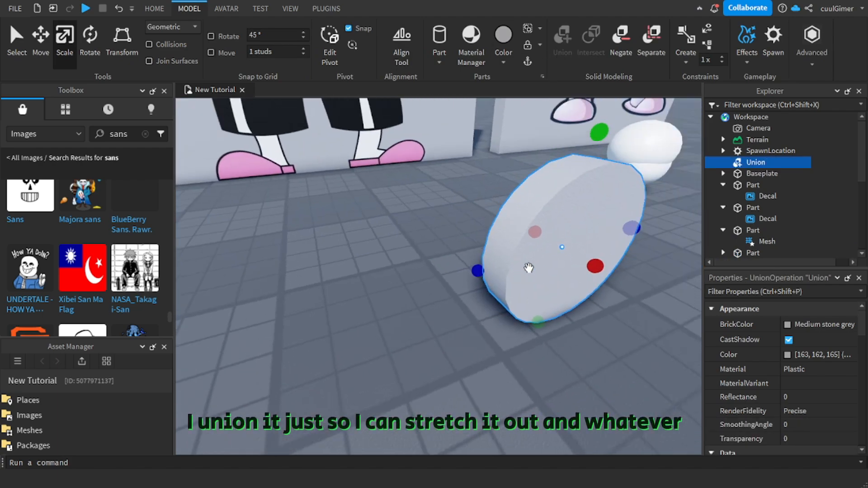
pyautogui.moveTo(507, 260); pyautogui.dragTo(500, 244)
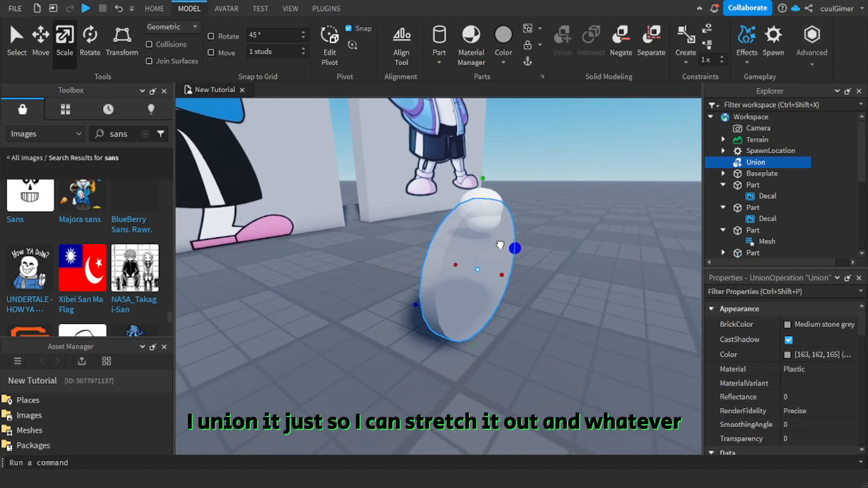
pyautogui.moveTo(552, 258); pyautogui.dragTo(528, 248)
pyautogui.moveTo(528, 248); pyautogui.dragTo(455, 244, button='right')
pyautogui.moveTo(417, 216); pyautogui.dragTo(415, 159)
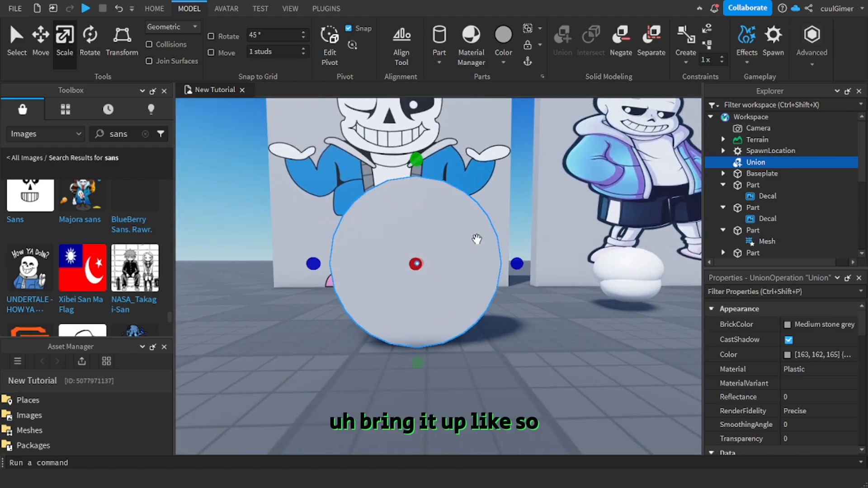
# Step: Duplicate the cylinder union and stretch the copy horizontally into a wide ellipse about the same centre
pyautogui.moveTo(476, 240); pyautogui.dragTo(532, 285, button='right')
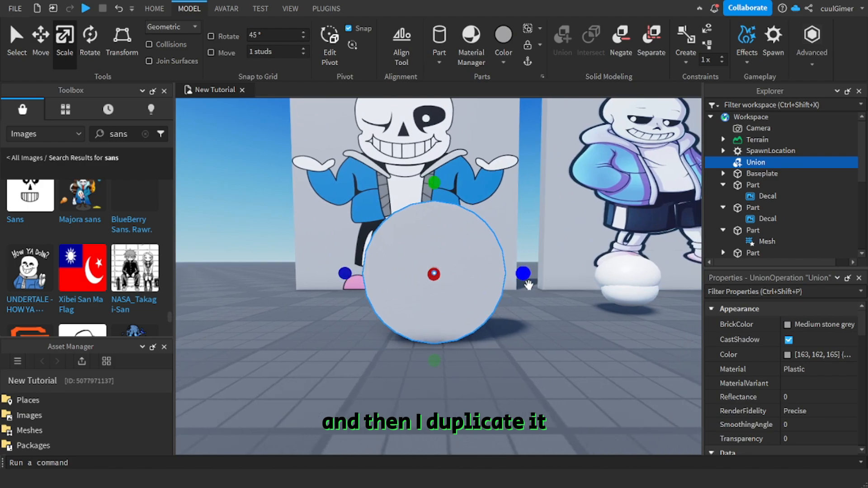
pyautogui.keyDown('ctrl'); pyautogui.moveTo(537, 270); pyautogui.dragTo(616, 267); pyautogui.keyUp('ctrl')
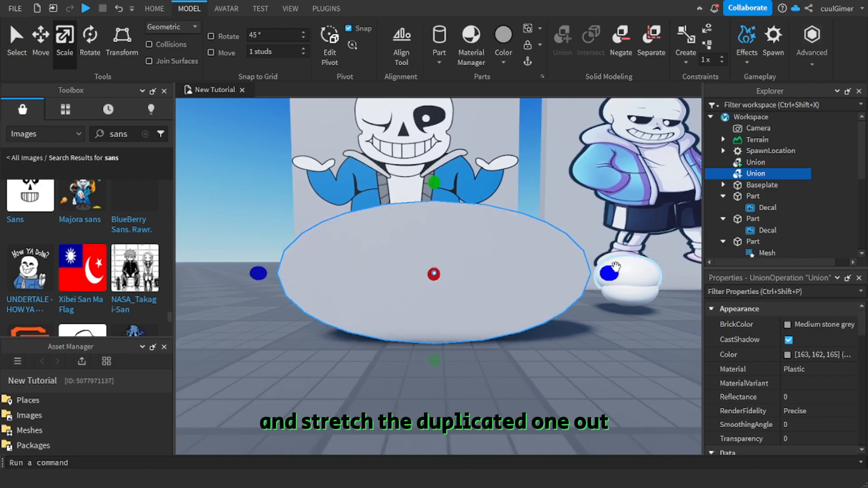
pyautogui.moveTo(597, 294); pyautogui.dragTo(596, 294, button='right')
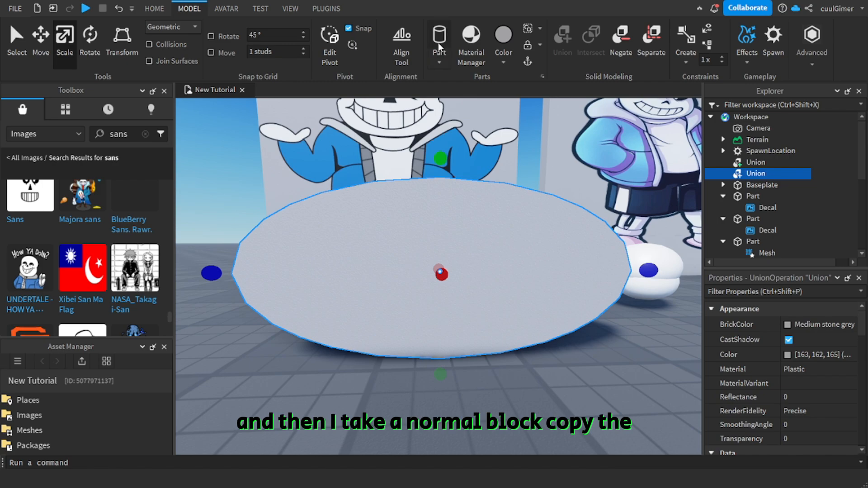
# Step: Insert a block part and copy the CFrame Position value of the stretched cylinder union
pyautogui.click(441, 63)
pyautogui.click(444, 76)
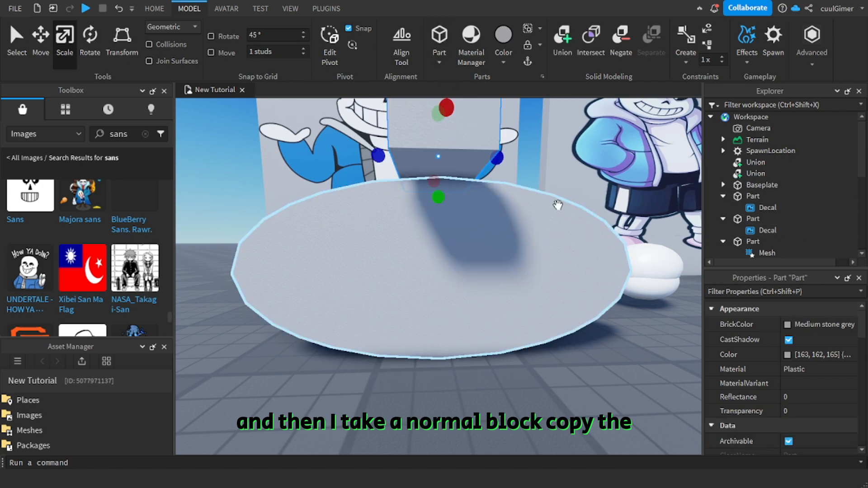
pyautogui.click(560, 247)
pyautogui.scroll(-5, 828, 373)
pyautogui.scroll(5, 792, 394)
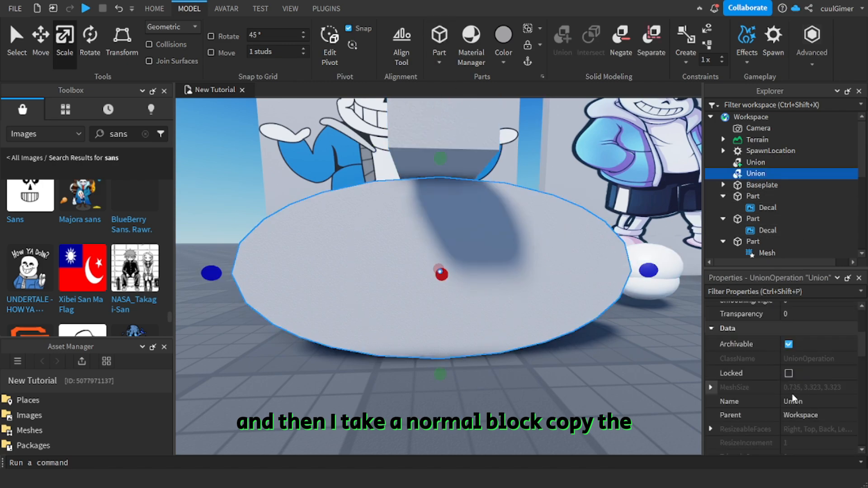
pyautogui.scroll(-5, 794, 370)
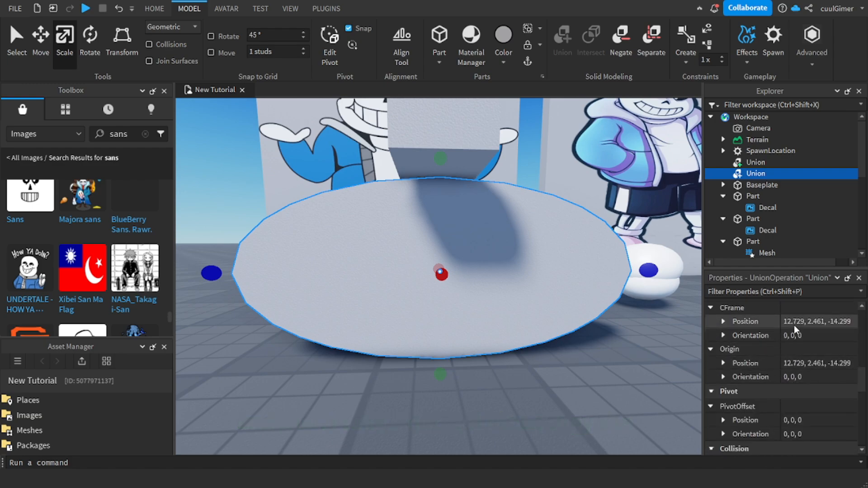
pyautogui.click(796, 322)
pyautogui.hotkey('ctrl', 'c')
# Step: Set the new block's CFrame Position to 12.729, 2.461, -14.299, centring it on the stretched ellipse
pyautogui.click(463, 158)
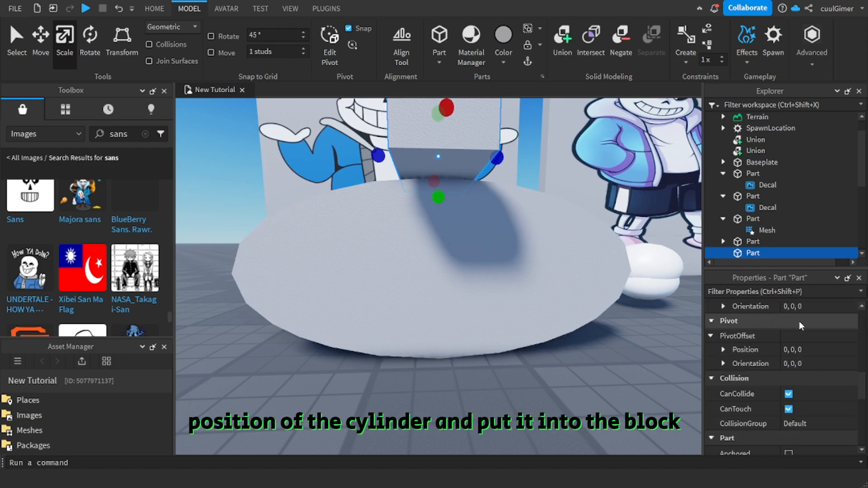
pyautogui.scroll(3, 815, 336)
pyautogui.click(815, 338)
pyautogui.hotkey('ctrl', 'v')
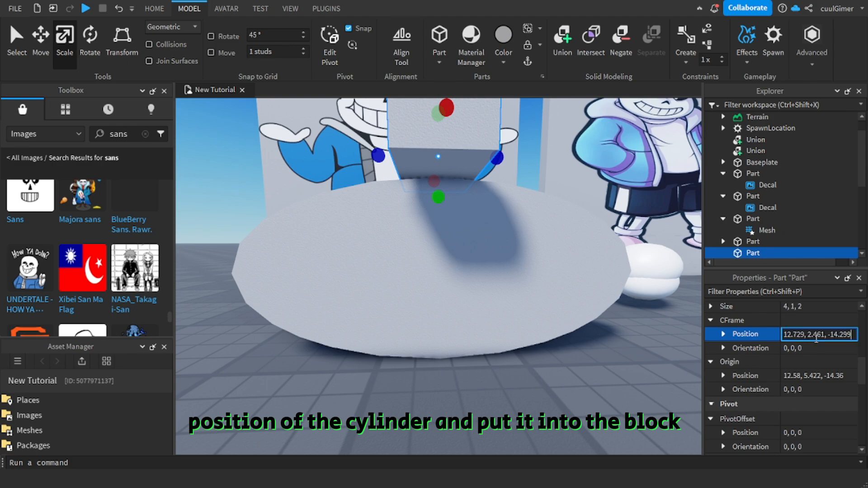
pyautogui.press('Return')
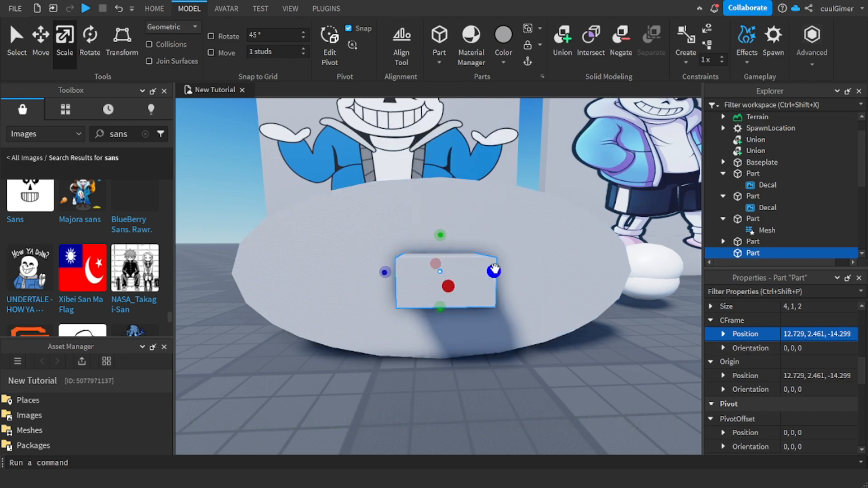
# Step: Resize the block to about 4 x 7.383 x 5.873 studs so it covers exactly one half of the wide ellipse
pyautogui.moveTo(493, 270); pyautogui.dragTo(449, 283)
pyautogui.moveTo(442, 235); pyautogui.dragTo(442, 131)
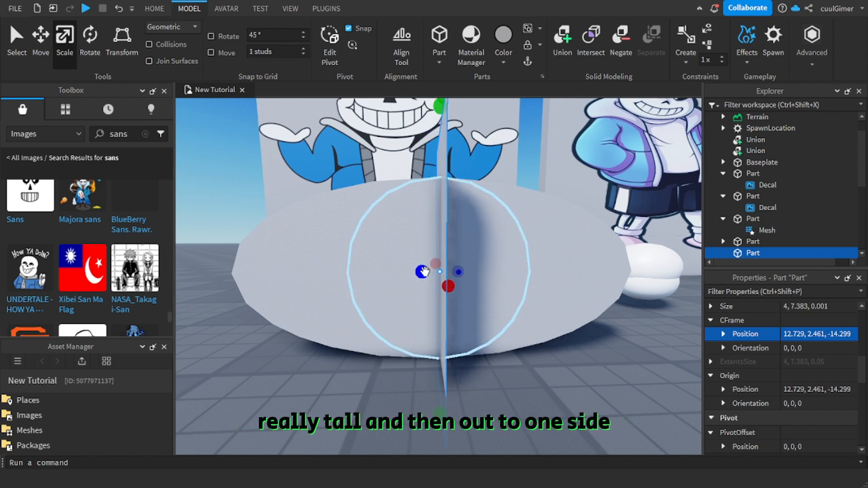
pyautogui.moveTo(404, 273); pyautogui.dragTo(219, 270)
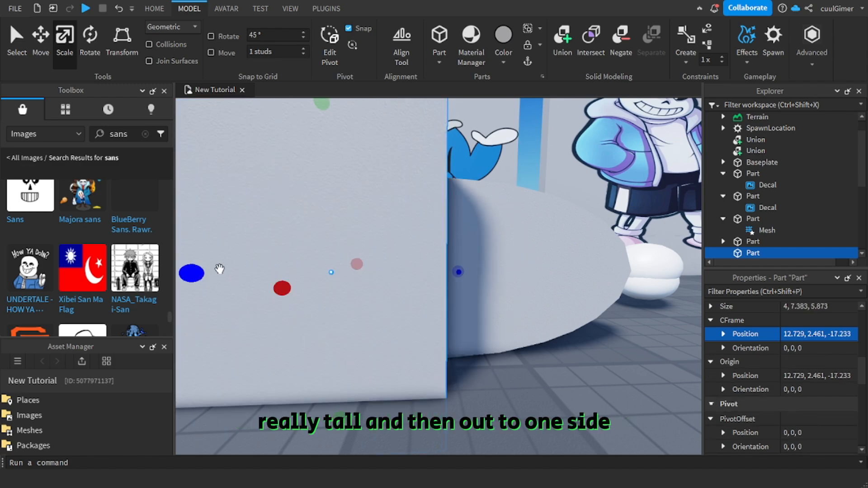
# Step: Negate the block and union it with the stretched ellipse to cut away the covered half beside the round disc
pyautogui.click(610, 48)
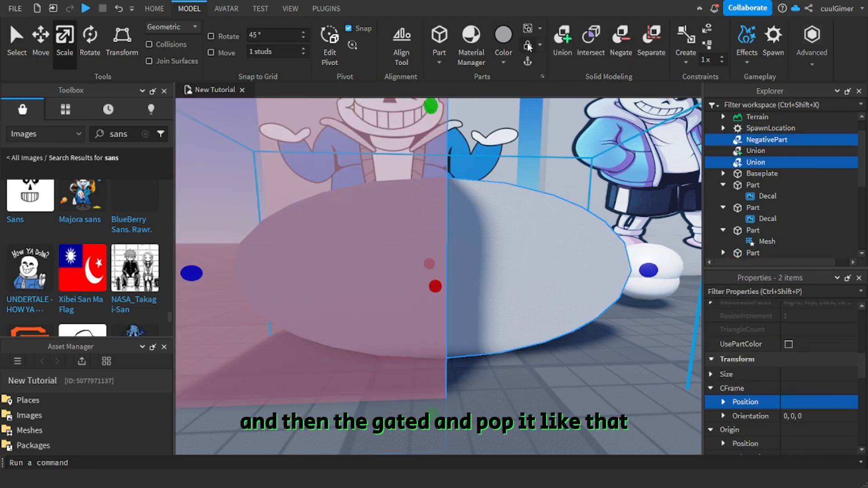
pyautogui.click(568, 38)
pyautogui.click(546, 362)
pyautogui.press('w')
pyautogui.moveTo(546, 358); pyautogui.dragTo(561, 369, button='right')
pyautogui.press('s')
pyautogui.press('w')
pyautogui.press('w')
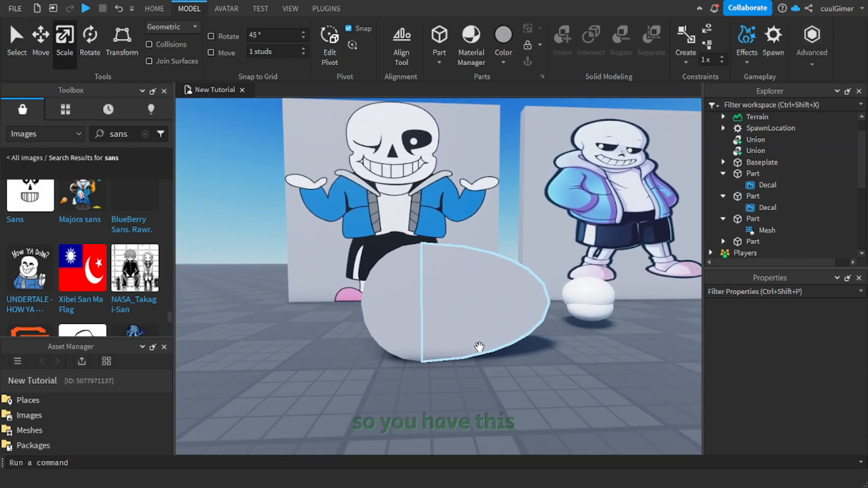
# Step: Examine the egg shape formed by the round disc and the half ellipse against the reference images
pyautogui.click(475, 344)
pyautogui.keyDown('ctrl'); pyautogui.click(389, 331); pyautogui.keyUp('ctrl')
pyautogui.moveTo(391, 333); pyautogui.dragTo(396, 339, button='right')
pyautogui.press('w')
pyautogui.press('f')
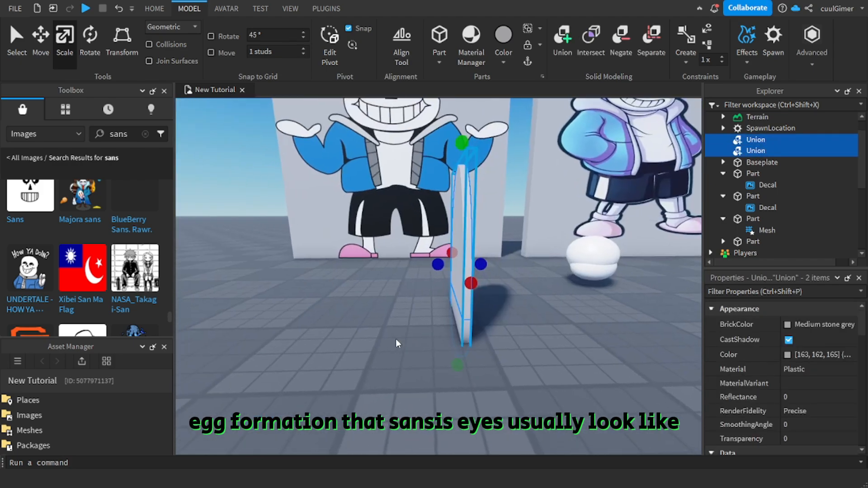
pyautogui.moveTo(605, 374); pyautogui.dragTo(606, 374, button='right')
pyautogui.hotkey('ctrl', 'z')
pyautogui.hotkey('ctrl', 'z')
pyautogui.hotkey('ctrl', 'z')
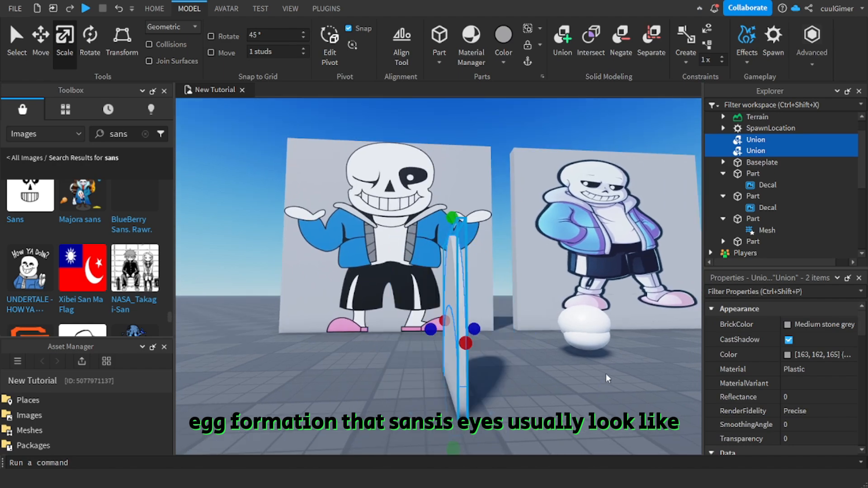
pyautogui.click(546, 398)
pyautogui.press('w')
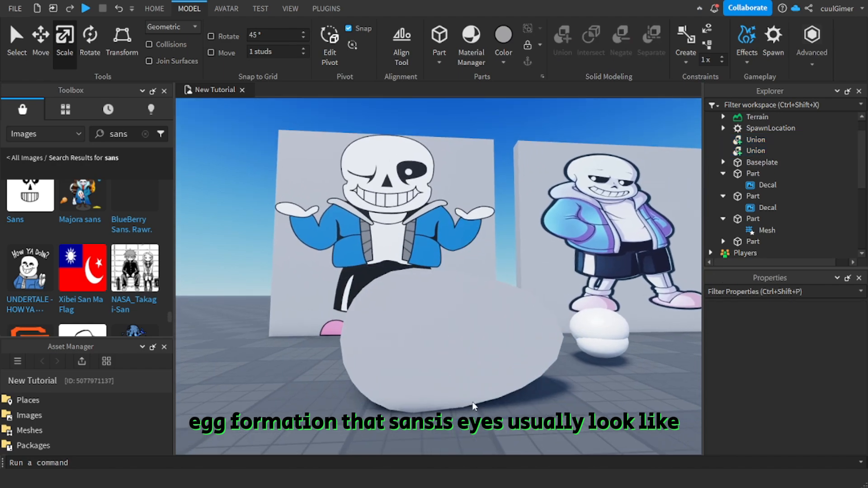
# Step: Duplicate the half-ellipse union twice and reshape the copies to fill out the egg-shaped eye outline
pyautogui.click(550, 350)
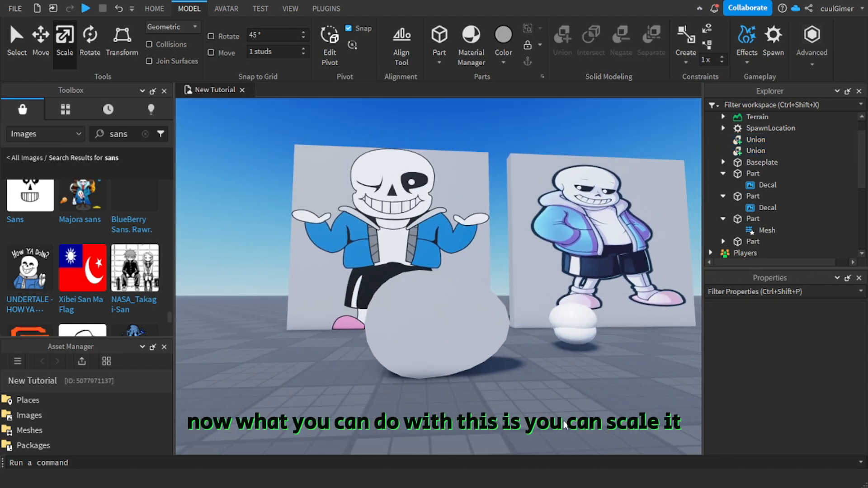
pyautogui.click(514, 370)
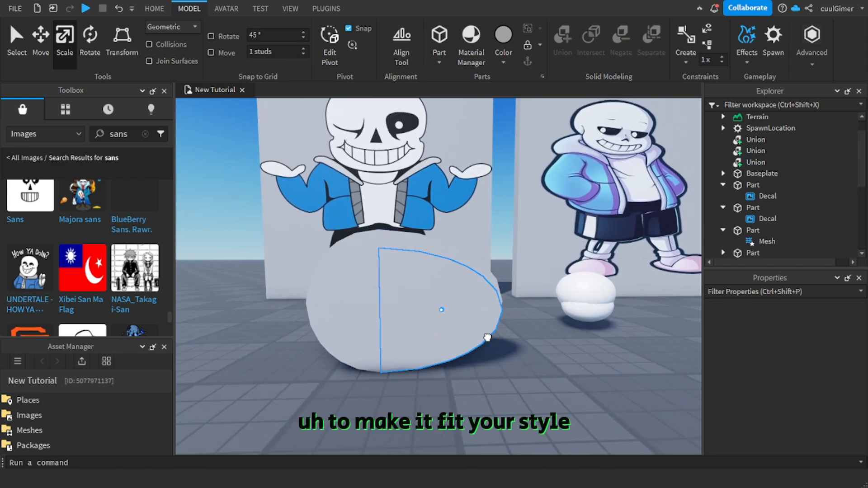
pyautogui.click(487, 338)
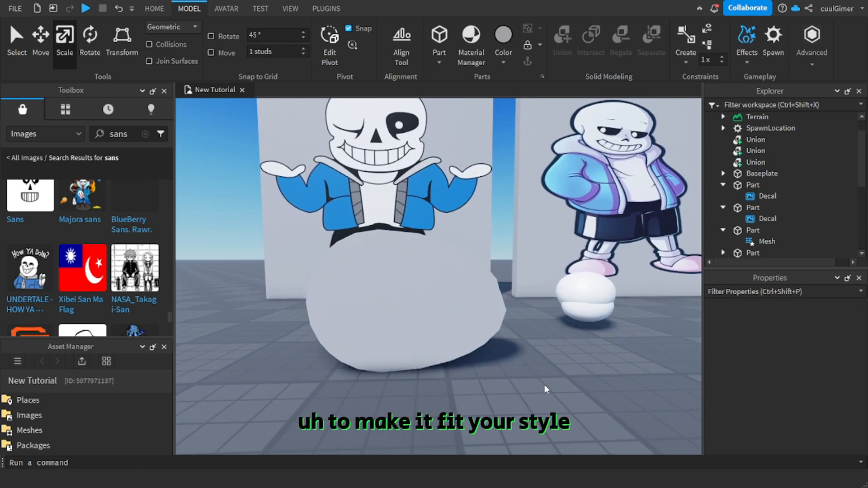
pyautogui.scroll(3, 544, 384)
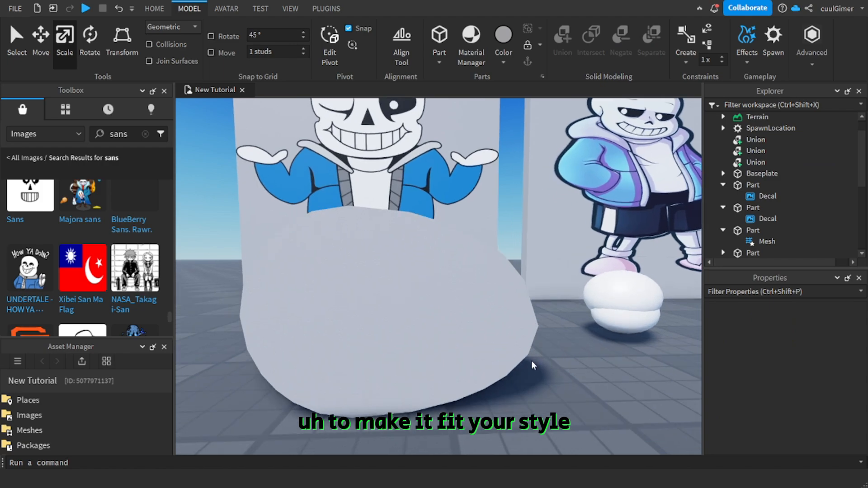
pyautogui.click(531, 360)
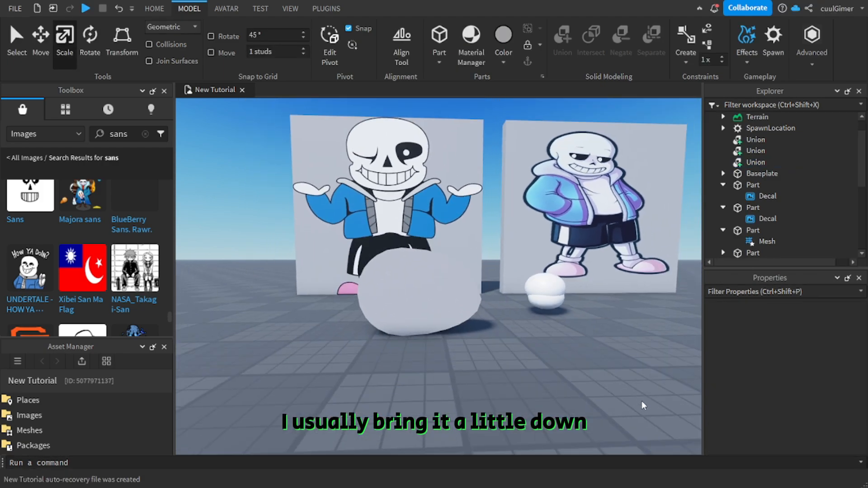
pyautogui.scroll(5, 641, 400)
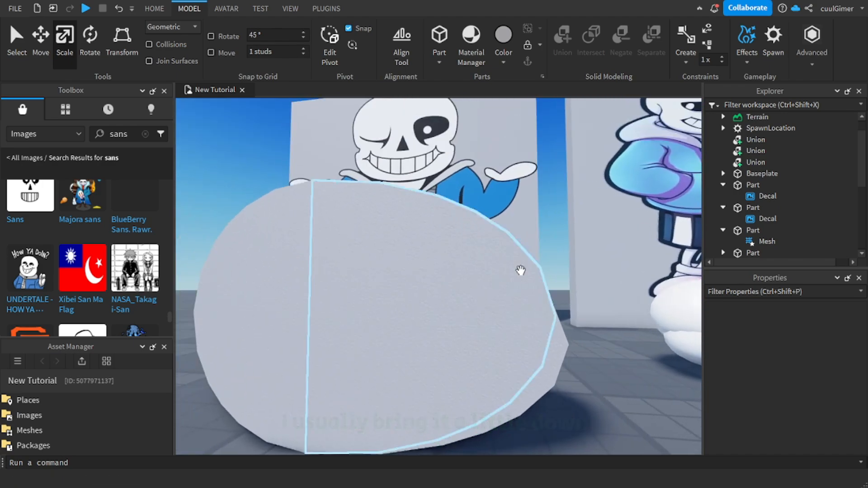
pyautogui.click(524, 254)
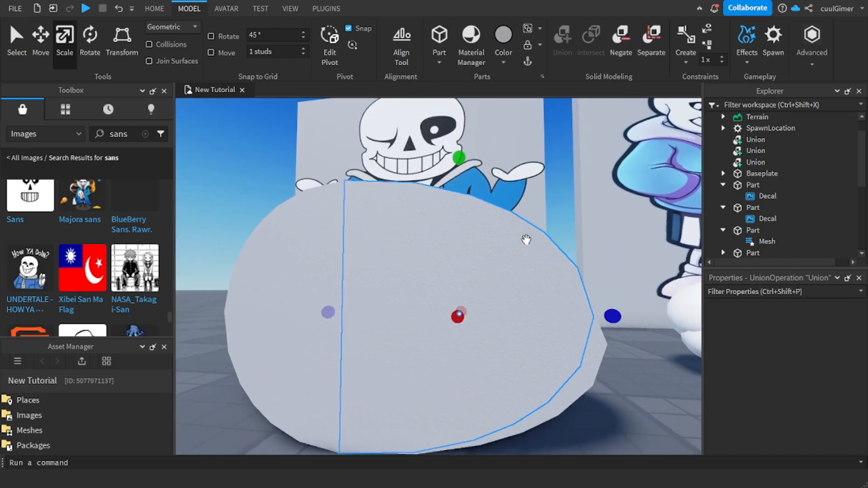
pyautogui.scroll(-2, 505, 258)
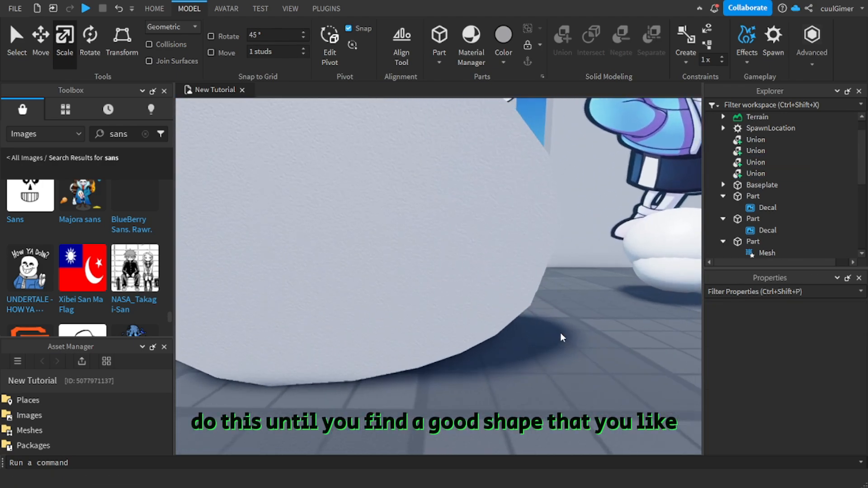
pyautogui.moveTo(560, 333); pyautogui.dragTo(565, 339, button='right')
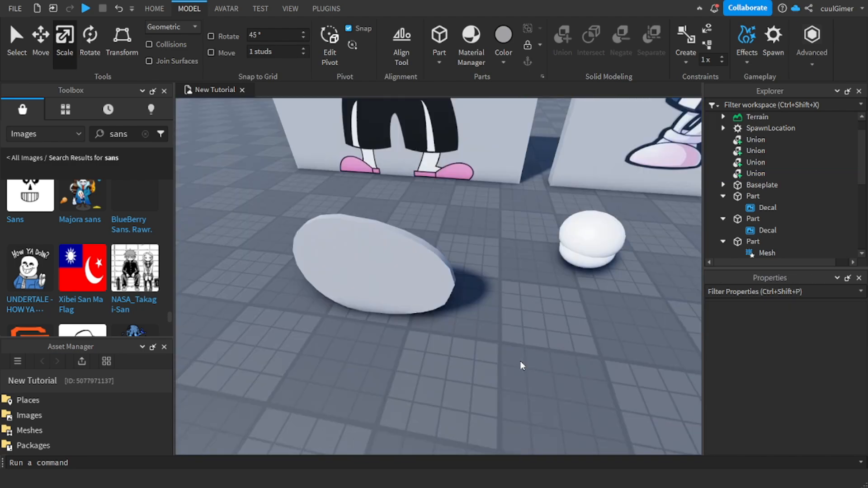
pyautogui.moveTo(520, 360); pyautogui.dragTo(520, 361, button='right')
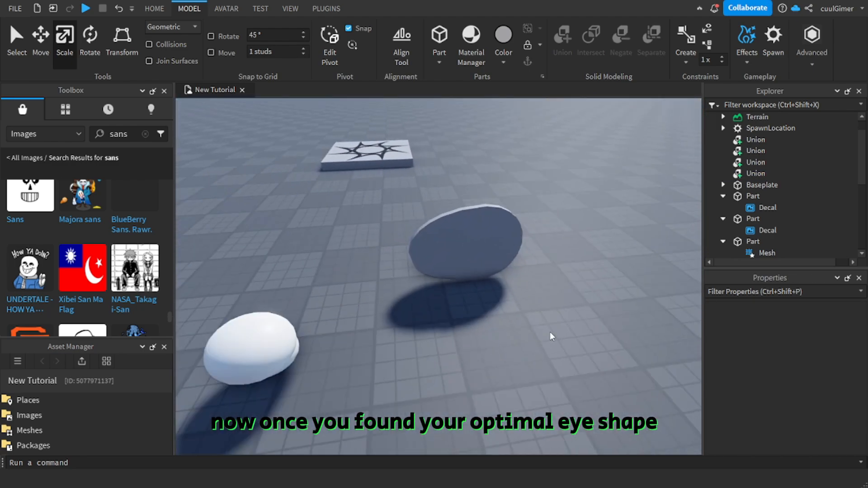
# Step: Select all the overlapping egg pieces and union them into a single eye shape
pyautogui.moveTo(550, 332); pyautogui.dragTo(437, 193)
pyautogui.moveTo(530, 283); pyautogui.dragTo(529, 283, button='right')
pyautogui.click(567, 53)
pyautogui.moveTo(552, 232); pyautogui.dragTo(551, 232, button='right')
# Step: Thicken the eye union and scale it down proportionally to about 0.29 x 0.986 x 1.334 studs to suit the head
pyautogui.moveTo(494, 235); pyautogui.dragTo(563, 264)
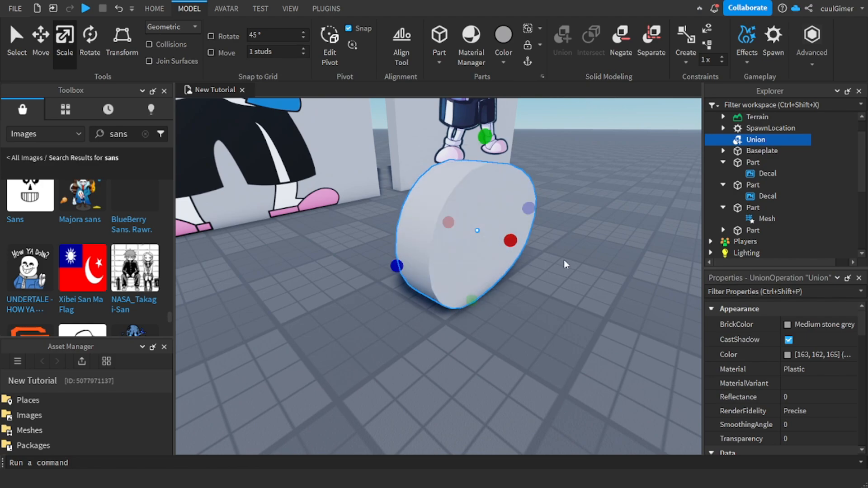
pyautogui.keyDown('ctrl'); pyautogui.moveTo(511, 240); pyautogui.dragTo(552, 253); pyautogui.keyUp('ctrl')
pyautogui.moveTo(561, 346); pyautogui.dragTo(560, 345, button='right')
pyautogui.hotkey('ctrl', 'z')
pyautogui.moveTo(474, 344); pyautogui.dragTo(473, 344, button='right')
pyautogui.keyDown('shift'); pyautogui.moveTo(534, 292); pyautogui.dragTo(496, 297); pyautogui.keyUp('shift')
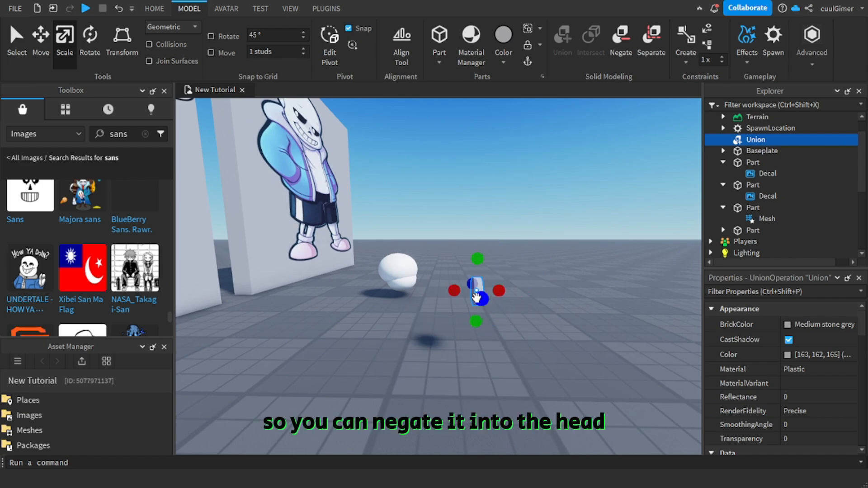
# Step: Move the eye union onto the front of the head, over the seam between its two parts
pyautogui.press('f')
pyautogui.moveTo(445, 286); pyautogui.dragTo(436, 289)
pyautogui.moveTo(437, 290); pyautogui.dragTo(436, 290, button='right')
pyautogui.moveTo(436, 289); pyautogui.dragTo(435, 290)
pyautogui.moveTo(436, 290); pyautogui.dragTo(436, 290, button='right')
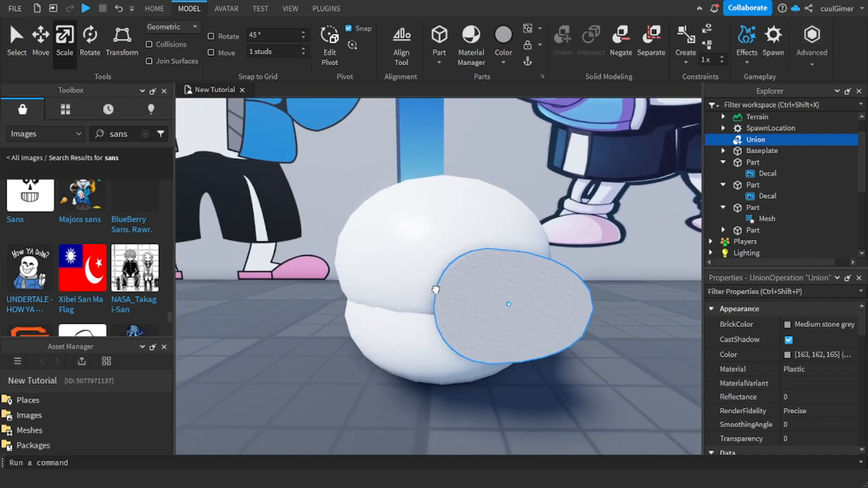
pyautogui.moveTo(435, 290); pyautogui.dragTo(429, 290)
pyautogui.scroll(-4, 536, 351)
pyautogui.moveTo(537, 350); pyautogui.dragTo(538, 355, button='right')
pyautogui.scroll(6, 538, 355)
pyautogui.scroll(-6, 538, 356)
pyautogui.scroll(3, 538, 355)
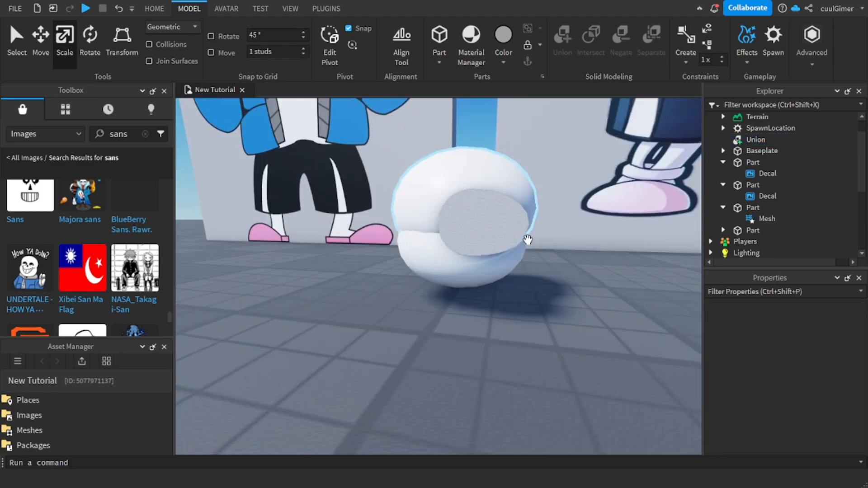
pyautogui.scroll(3, 527, 240)
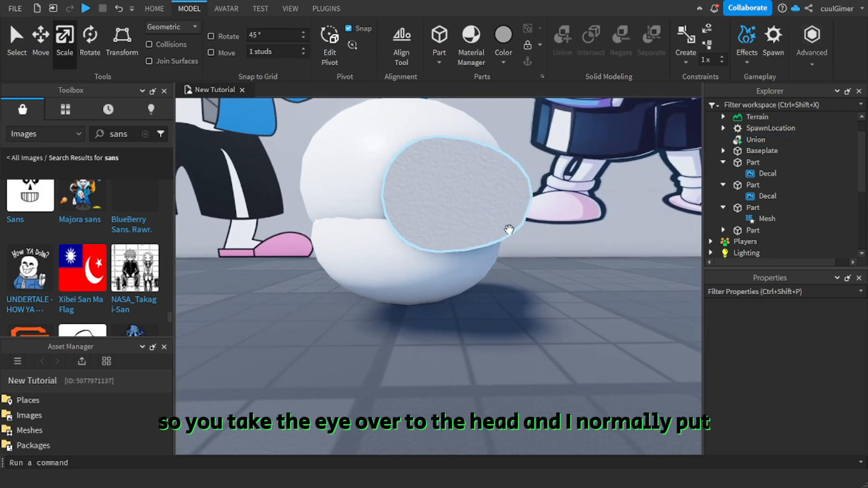
# Step: Copy the upper head part's CFrame Position, 17.909, 2.048, -3.742, and apply it to the eye union
pyautogui.click(509, 230)
pyautogui.press('e')
pyautogui.click(411, 208)
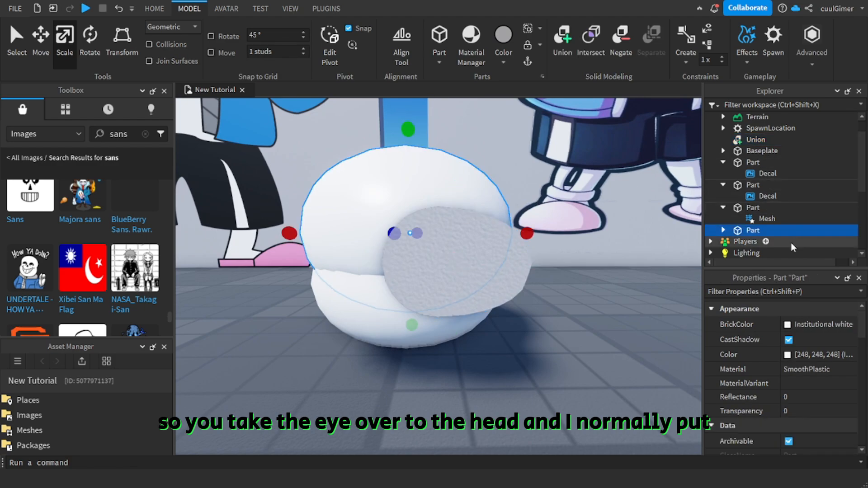
pyautogui.scroll(-8, 821, 367)
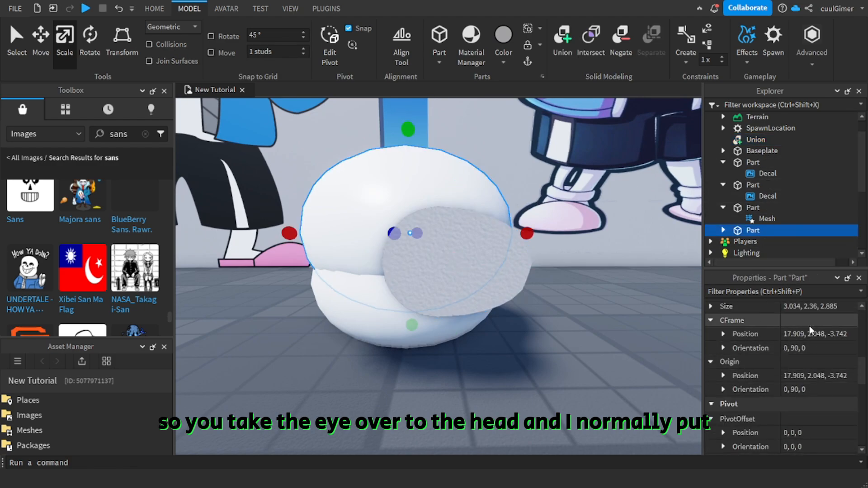
pyautogui.click(809, 334)
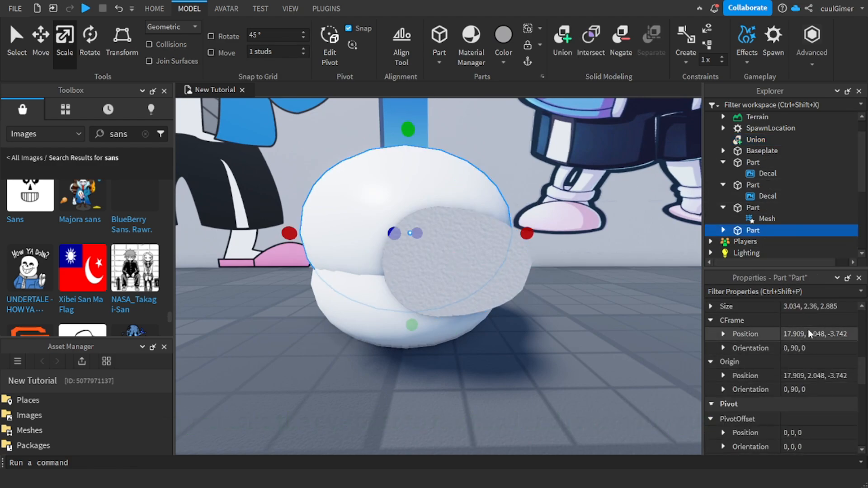
pyautogui.click(507, 292)
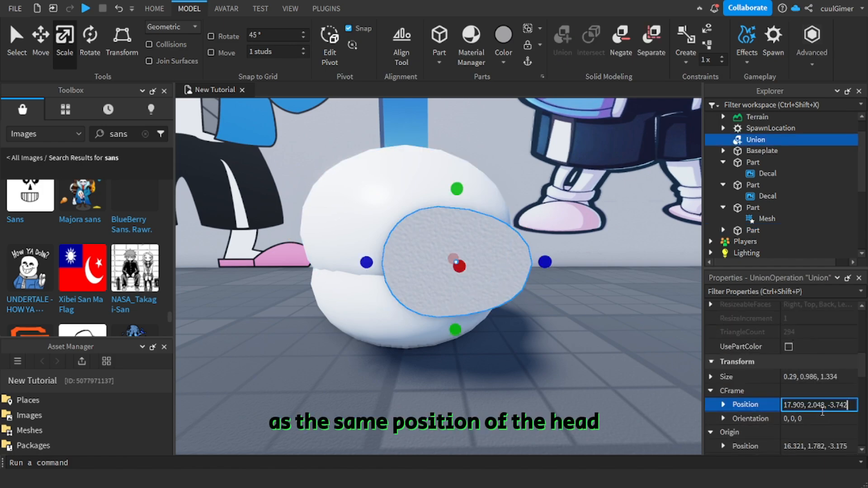
pyautogui.press('Return')
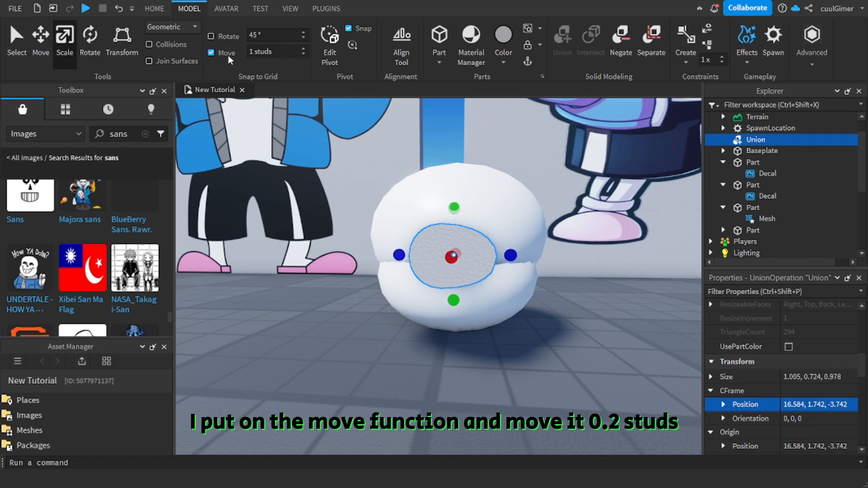
# Step: Set the move snap increment to 0.2 studs and shift the eye sideways from the centre of the face
pyautogui.click(271, 51)
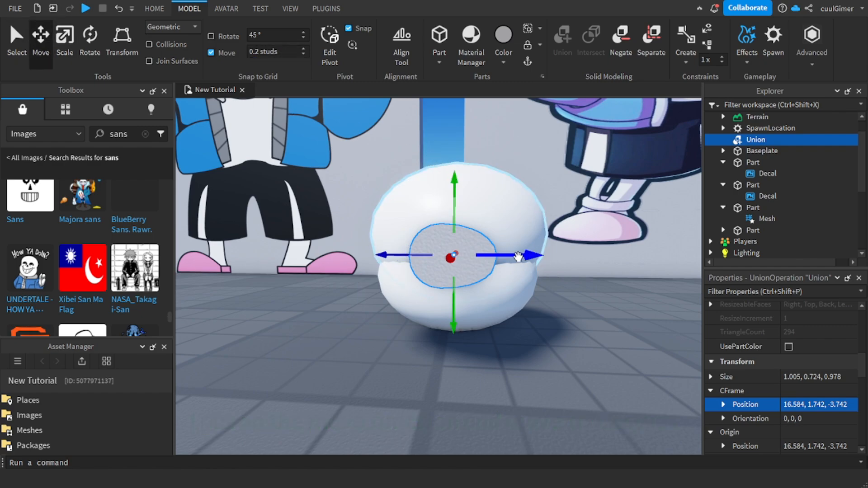
pyautogui.moveTo(518, 257); pyautogui.dragTo(546, 261)
pyautogui.click(601, 315)
pyautogui.moveTo(601, 315); pyautogui.dragTo(609, 311, button='right')
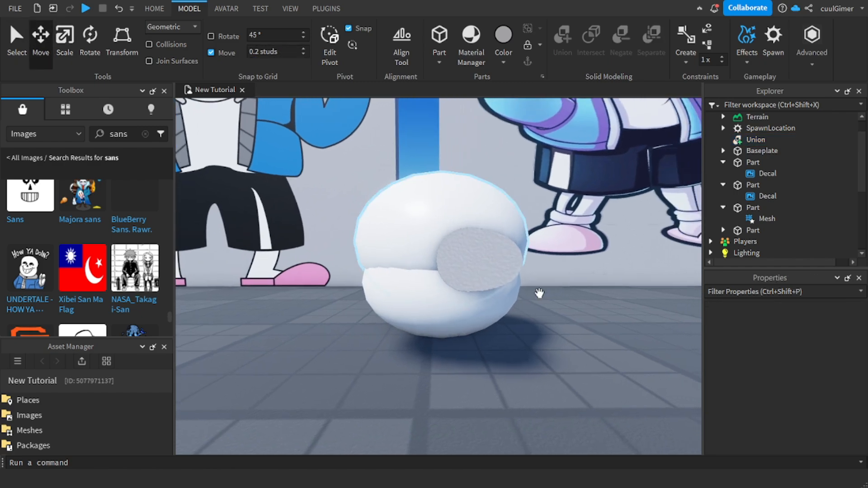
# Step: Duplicate the eye union and move the copy to the opposite side of the face
pyautogui.click(512, 265)
pyautogui.hotkey('ctrl', 'd')
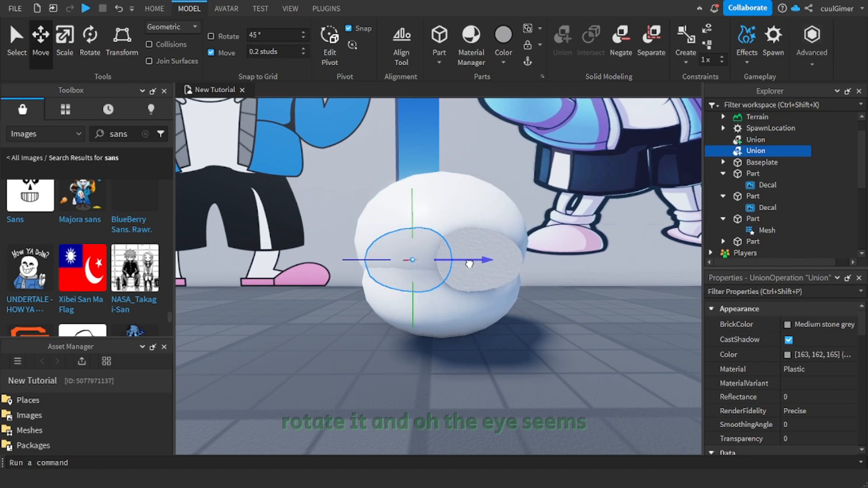
pyautogui.moveTo(470, 264); pyautogui.dragTo(460, 265)
pyautogui.scroll(-5, 544, 304)
pyautogui.scroll(4, 541, 304)
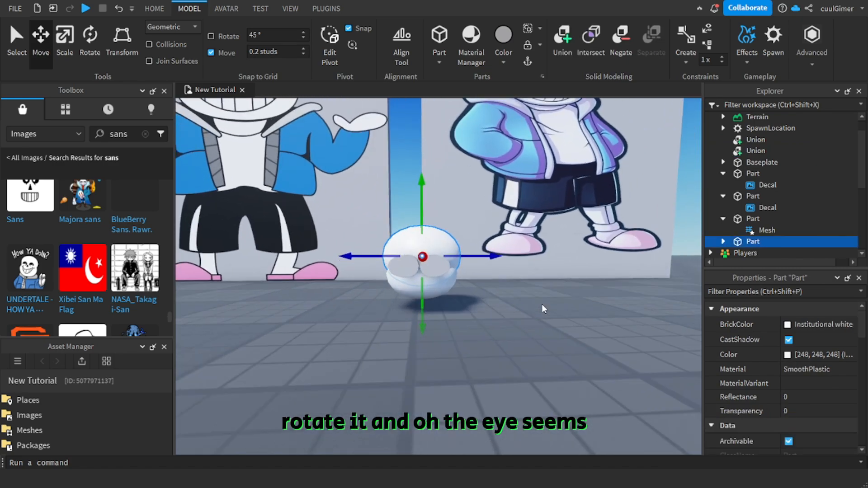
# Step: Shift one eye union sideways along the front of the head
pyautogui.moveTo(541, 304); pyautogui.dragTo(520, 301, button='right')
pyautogui.click(476, 259)
pyautogui.moveTo(545, 243); pyautogui.dragTo(552, 242)
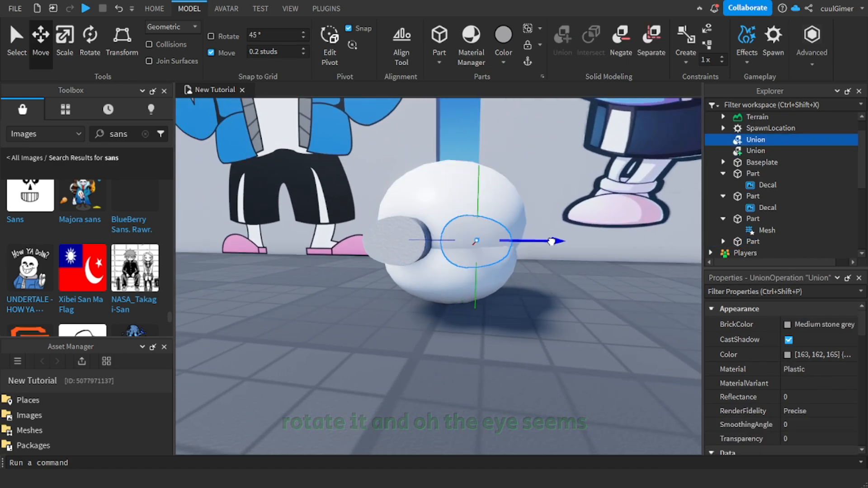
pyautogui.click(565, 324)
pyautogui.moveTo(565, 325); pyautogui.dragTo(566, 328, button='right')
pyautogui.press('a')
pyautogui.press('s')
pyautogui.press('a')
pyautogui.press('w')
# Step: Set the snap increment to 0.02 studs and widen both eye unions
pyautogui.click(467, 248)
pyautogui.press('w')
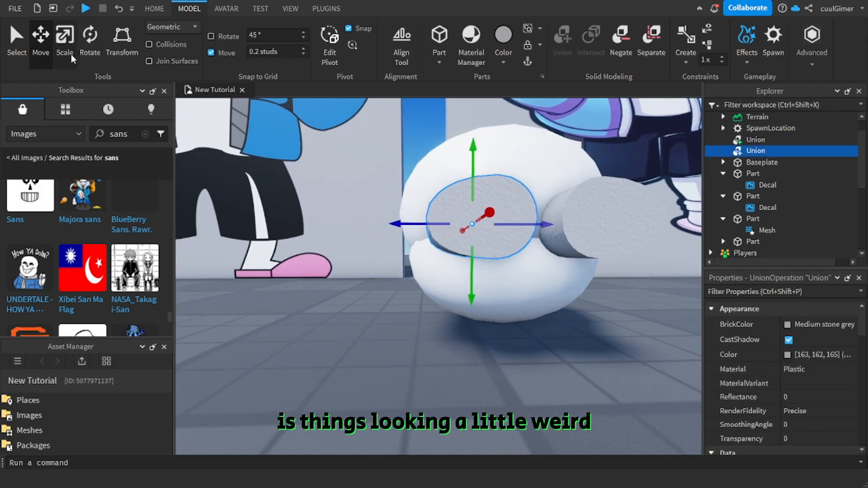
pyautogui.press('d')
pyautogui.press('a')
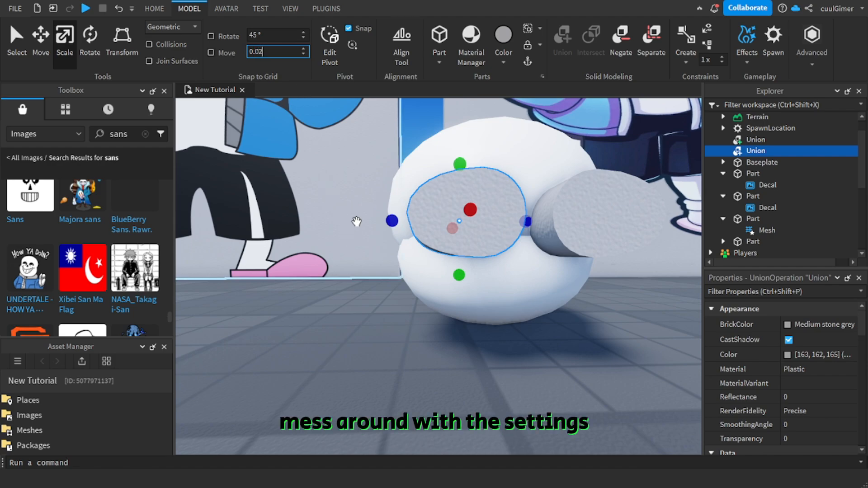
pyautogui.moveTo(366, 221); pyautogui.dragTo(365, 221)
pyautogui.press('d')
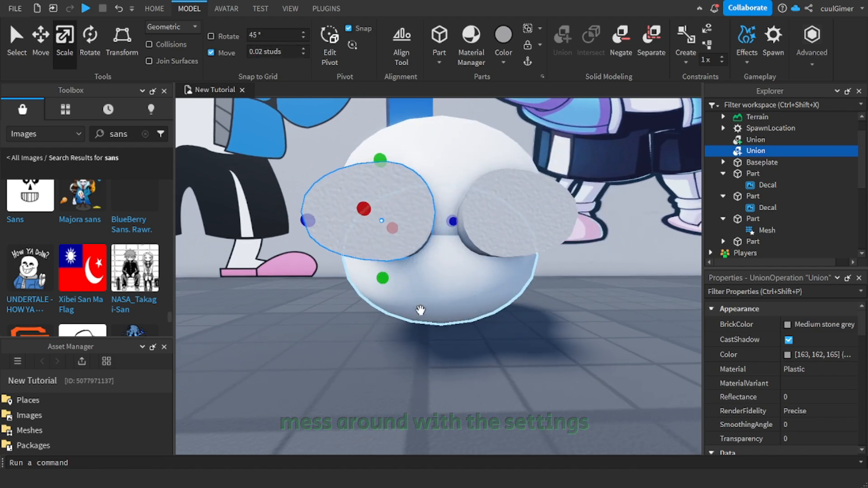
pyautogui.click(433, 227)
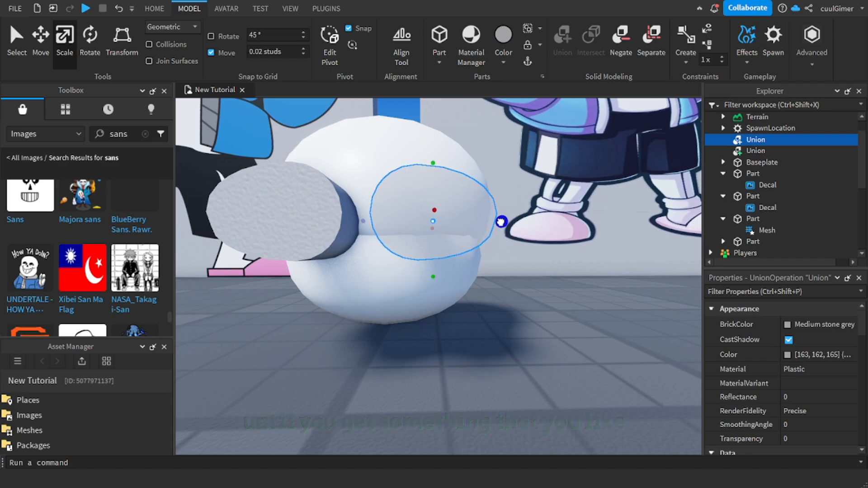
pyautogui.click(505, 298)
pyautogui.click(502, 240)
pyautogui.hotkey('ctrl', '2')
pyautogui.click(595, 363)
pyautogui.click(434, 244)
pyautogui.hotkey('ctrl', 'd')
pyautogui.hotkey('ctrl', '3')
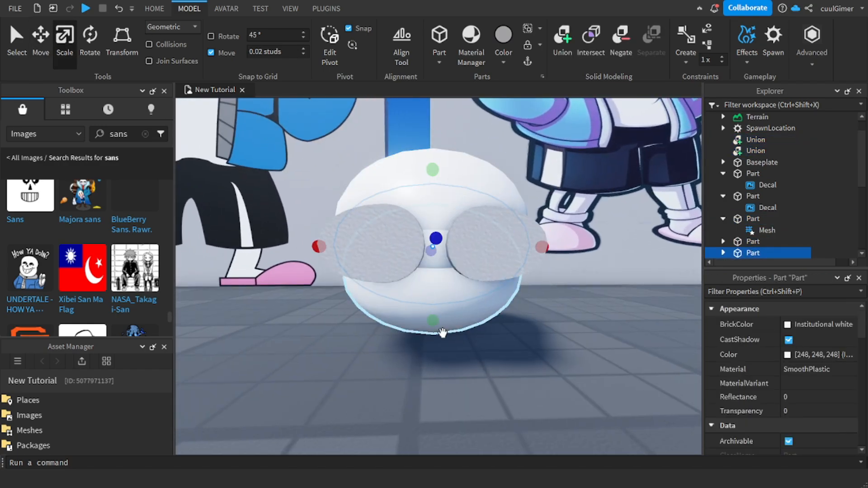
pyautogui.moveTo(443, 333); pyautogui.dragTo(469, 323, button='right')
pyautogui.click(502, 370)
pyautogui.hotkey('ctrl', 'z')
pyautogui.click(468, 312)
pyautogui.scroll(-4, 744, 207)
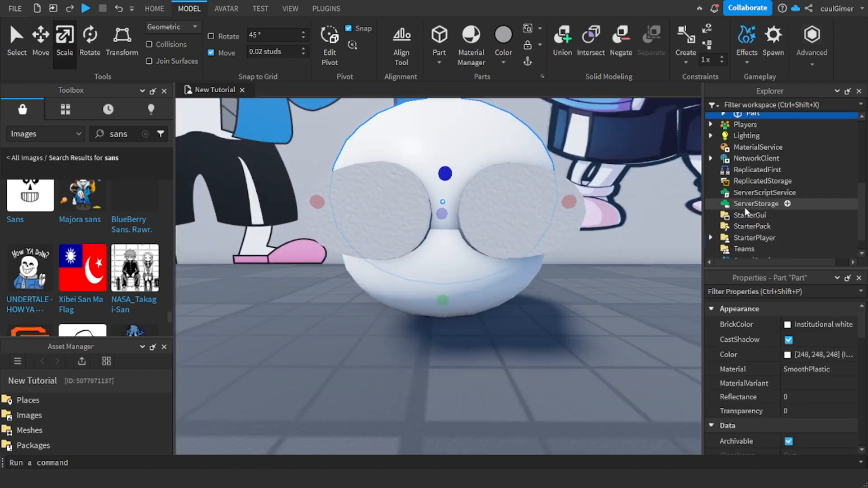
pyautogui.scroll(-1, 744, 207)
pyautogui.click(746, 119)
pyautogui.scroll(-2, 799, 364)
pyautogui.click(800, 364)
pyautogui.click(588, 362)
pyautogui.moveTo(588, 362); pyautogui.dragTo(539, 339, button='right')
pyautogui.click(539, 339)
pyautogui.scroll(3, 473, 344)
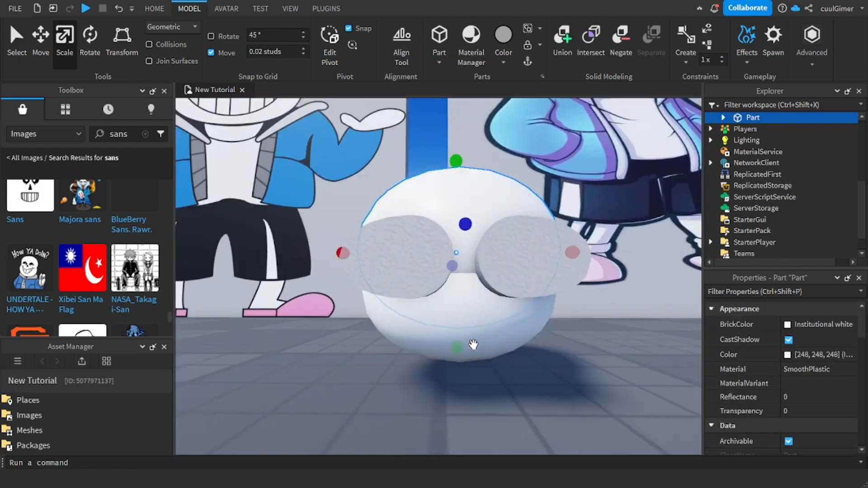
# Step: Set the snap increment to 0.015 studs and fine-tune the widths of the two eye unions
pyautogui.moveTo(473, 344); pyautogui.dragTo(422, 301, button='right')
pyautogui.scroll(-4, 422, 300)
pyautogui.click(495, 336)
pyautogui.click(429, 280)
pyautogui.scroll(3, 495, 335)
pyautogui.moveTo(496, 335); pyautogui.dragTo(519, 364, button='right')
pyautogui.click(518, 363)
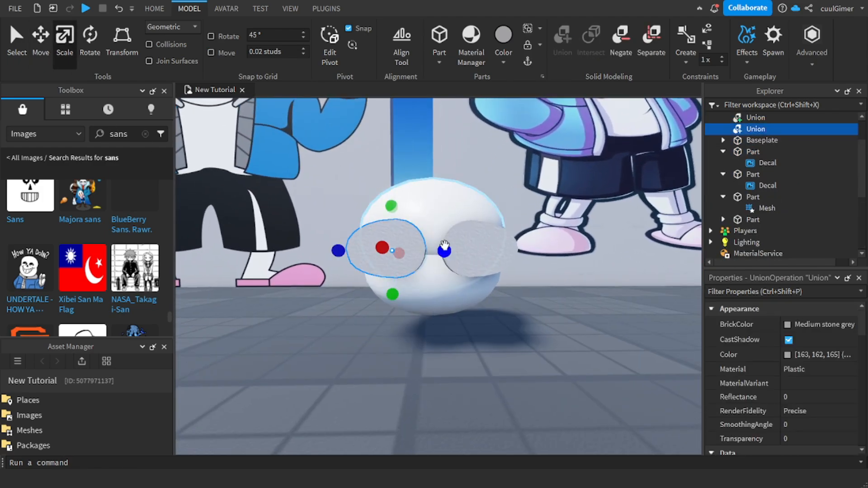
pyautogui.scroll(3, 534, 225)
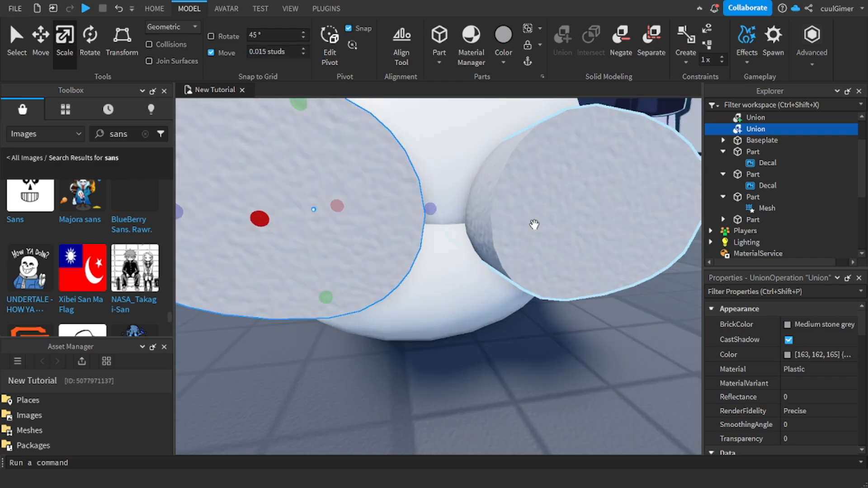
pyautogui.scroll(-5, 534, 225)
pyautogui.click(537, 308)
pyautogui.scroll(3, 538, 308)
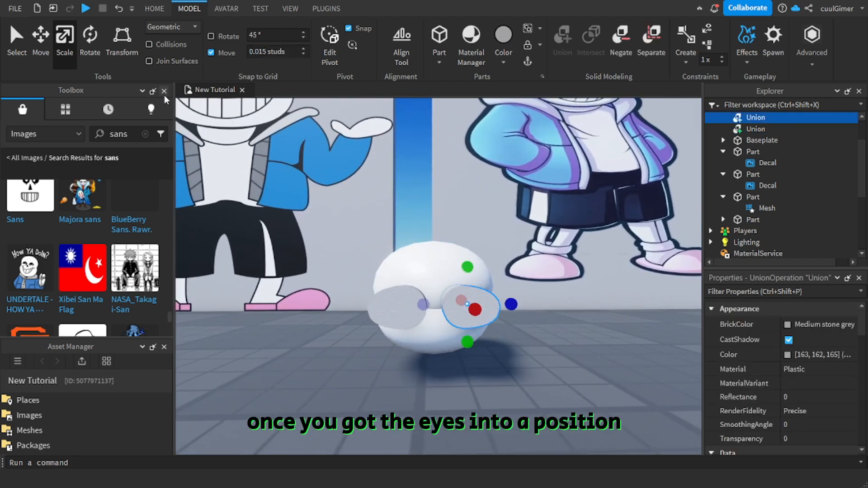
# Step: Nudge both eye unions sideways in 0.015-stud increments to even out their spacing on the face
pyautogui.click(40, 40)
pyautogui.scroll(5, 416, 294)
pyautogui.scroll(2, 539, 286)
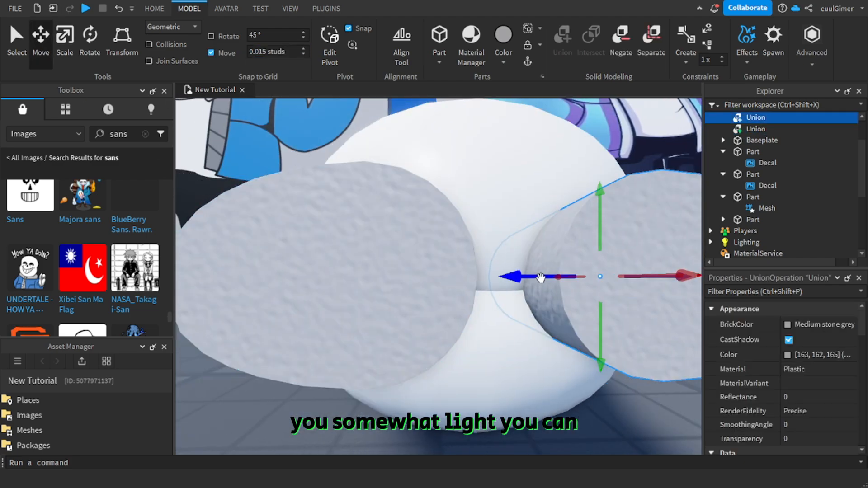
pyautogui.click(310, 287)
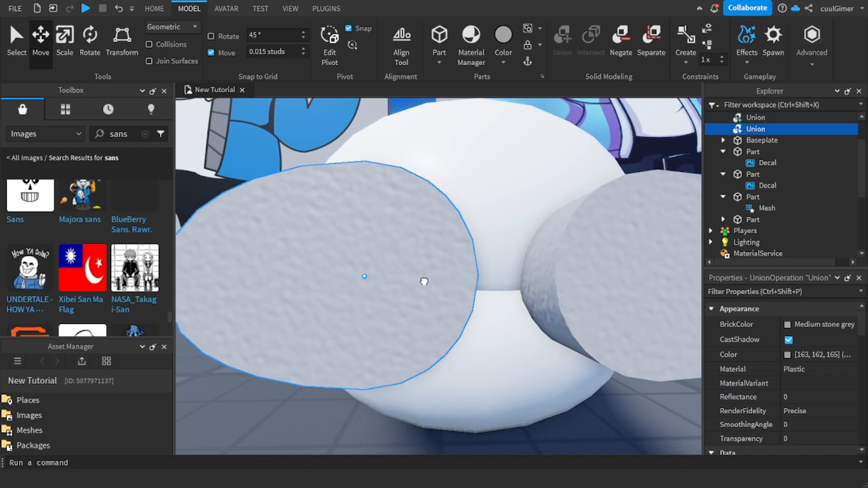
pyautogui.scroll(-10, 404, 341)
pyautogui.click(409, 352)
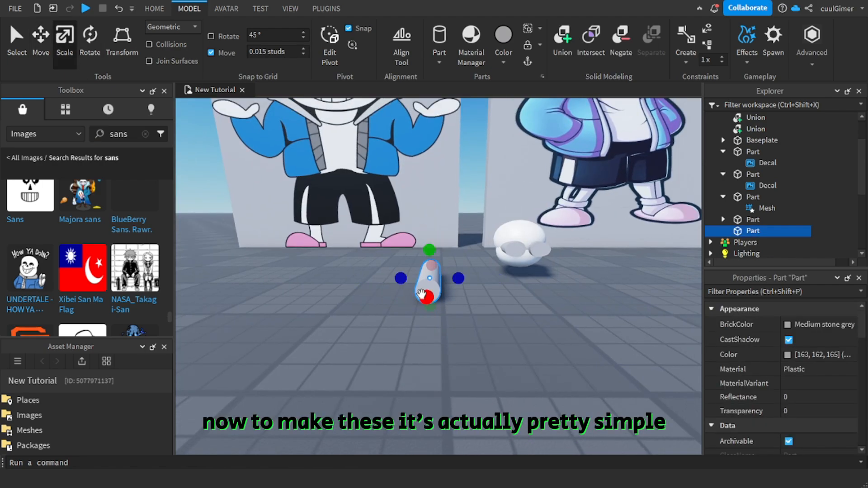
# Step: Convert the cylinder beside the head into a union and scale it into a large, thin upright disc
pyautogui.click(561, 41)
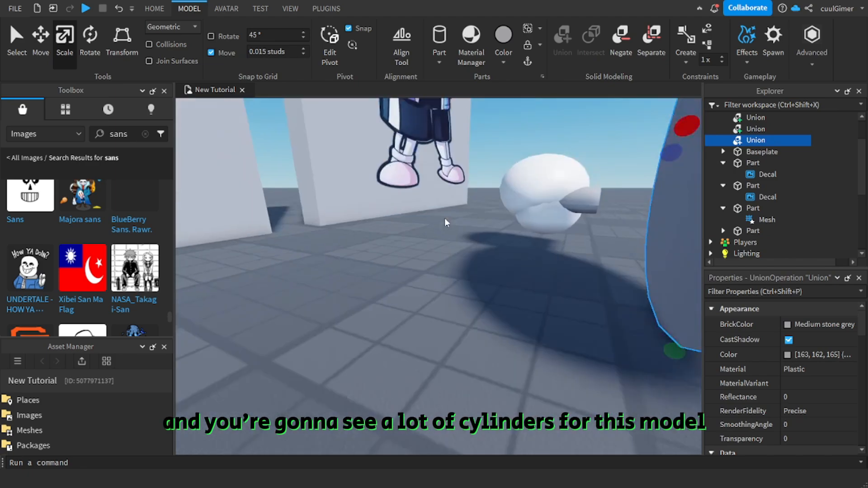
pyautogui.moveTo(445, 218); pyautogui.dragTo(459, 245, button='right')
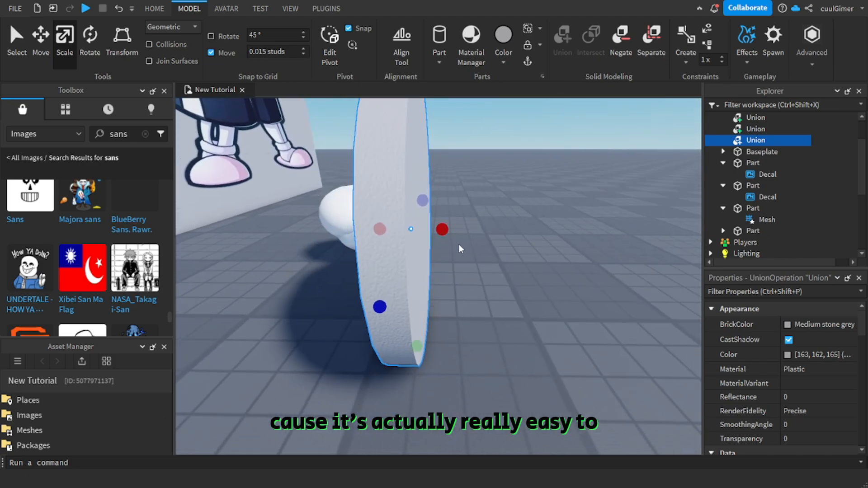
pyautogui.moveTo(460, 248); pyautogui.dragTo(520, 248, button='middle')
pyautogui.moveTo(510, 228); pyautogui.dragTo(542, 312, button='right')
pyautogui.press('e')
pyautogui.press('s')
pyautogui.press('w')
pyautogui.press('d')
# Step: Duplicate the disc union, resize the copy so it passes through the original, and negate it
pyautogui.hotkey('ctrl', 'd')
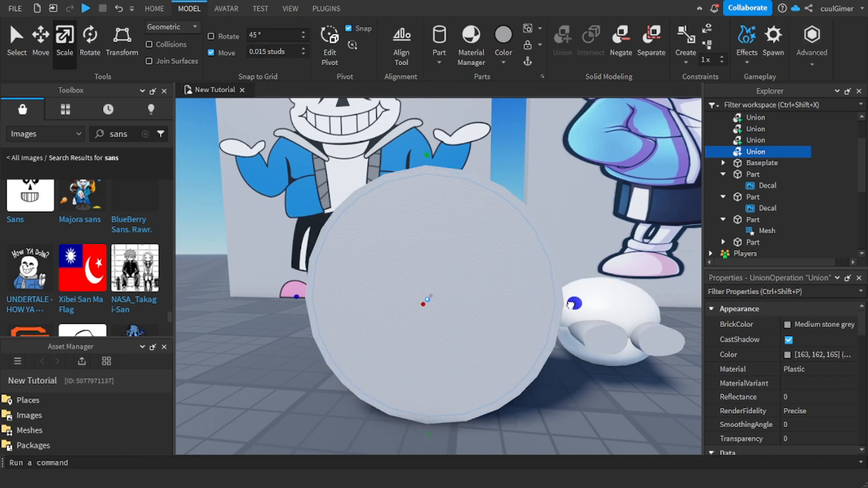
pyautogui.moveTo(524, 318); pyautogui.dragTo(549, 310, button='right')
pyautogui.press('s')
pyautogui.press('d')
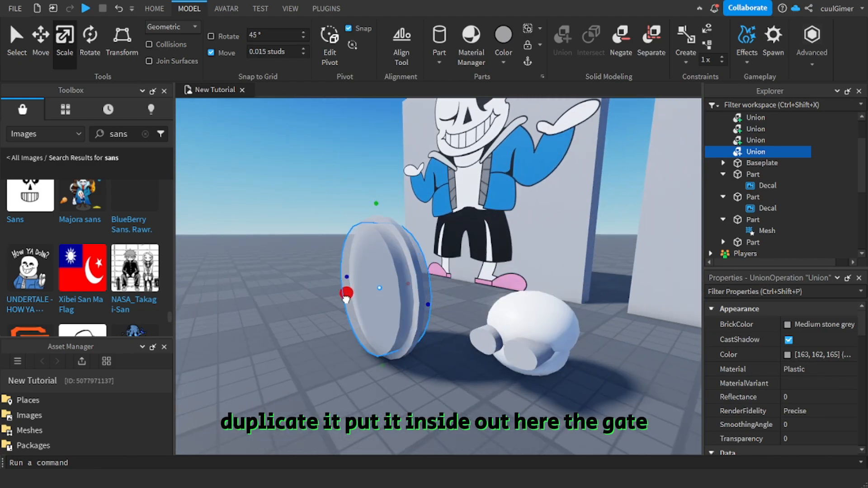
pyautogui.click(611, 52)
pyautogui.press('a')
pyautogui.moveTo(567, 303)
pyautogui.mouseDown(button='right')
pyautogui.moveTo(581, 296)
pyautogui.moveTo(570, 297)
pyautogui.mouseUp(button='right')
pyautogui.press('a')
pyautogui.press('d')
pyautogui.press('q')
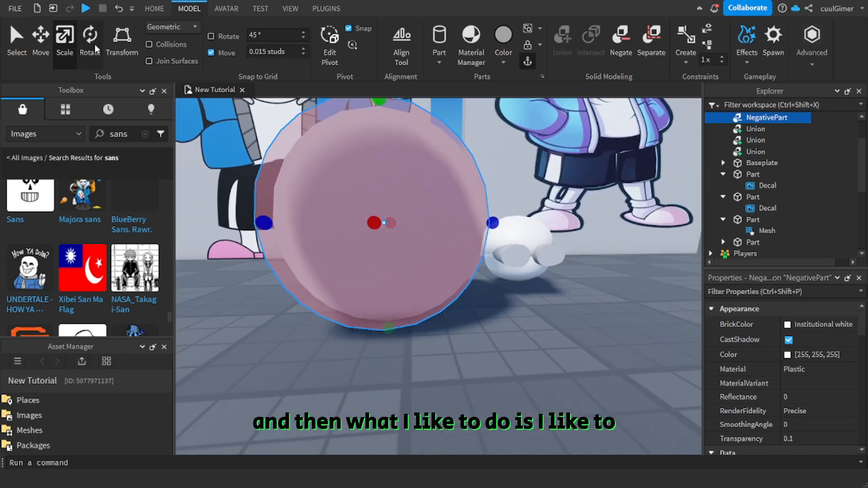
# Step: Rotate the disc union and its negative part together by 45°
pyautogui.click(94, 44)
pyautogui.press('d')
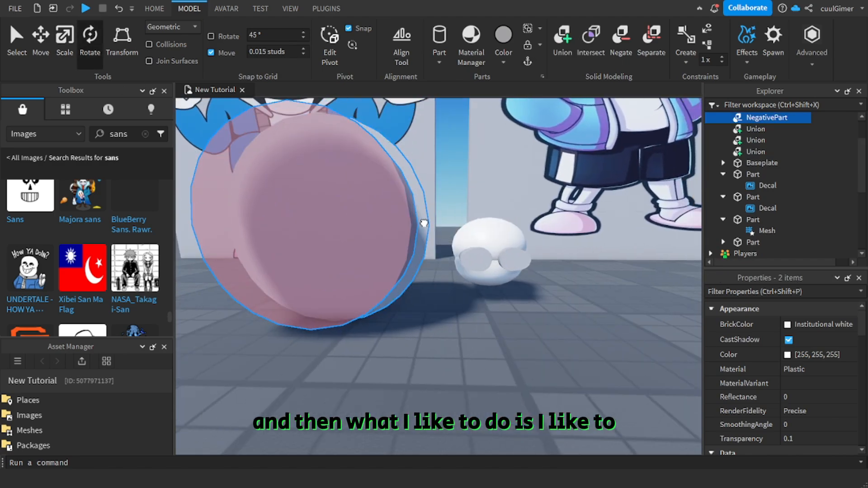
pyautogui.keyDown('ctrl'); pyautogui.click(424, 223); pyautogui.keyUp('ctrl')
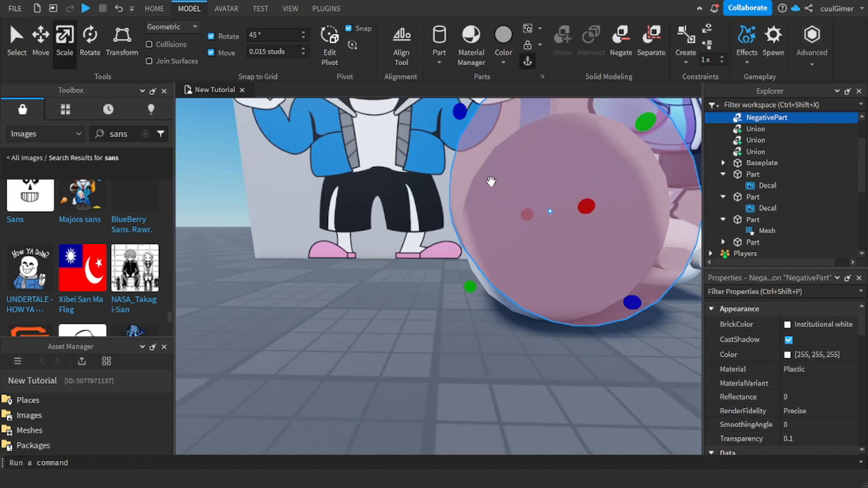
# Step: Stretch the negative part diagonally so that only a curved edge of the disc stays uncovered
pyautogui.press('d')
pyautogui.moveTo(490, 182); pyautogui.dragTo(481, 297, button='right')
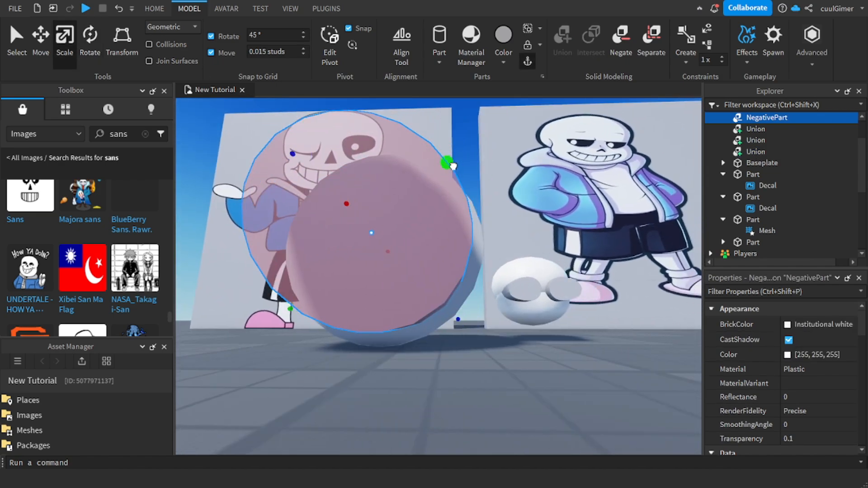
pyautogui.moveTo(453, 166); pyautogui.dragTo(479, 153)
pyautogui.press('w')
pyautogui.press('q')
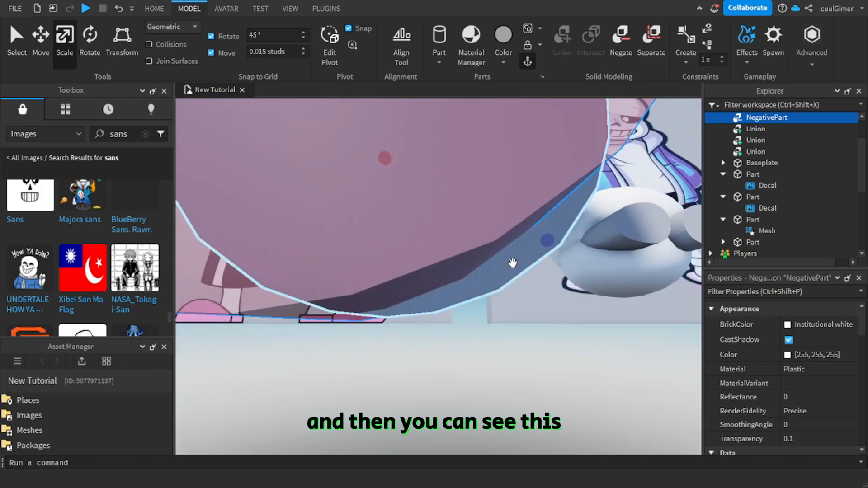
# Step: Examine the disc's uncovered curved edge from several angles and compare it with the face in the reference image
pyautogui.moveTo(512, 263); pyautogui.dragTo(500, 281, button='right')
pyautogui.press('d')
pyautogui.press('a')
pyautogui.press('s')
pyautogui.press('s')
pyautogui.press('a')
pyautogui.press('d')
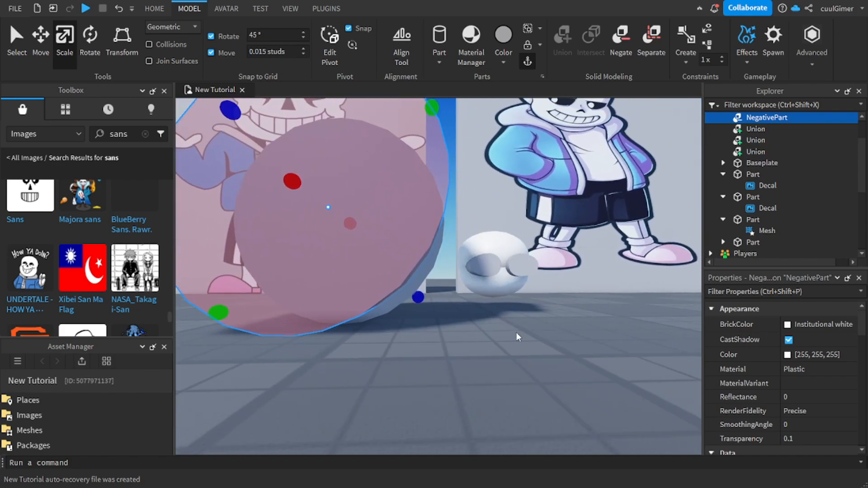
pyautogui.press('s')
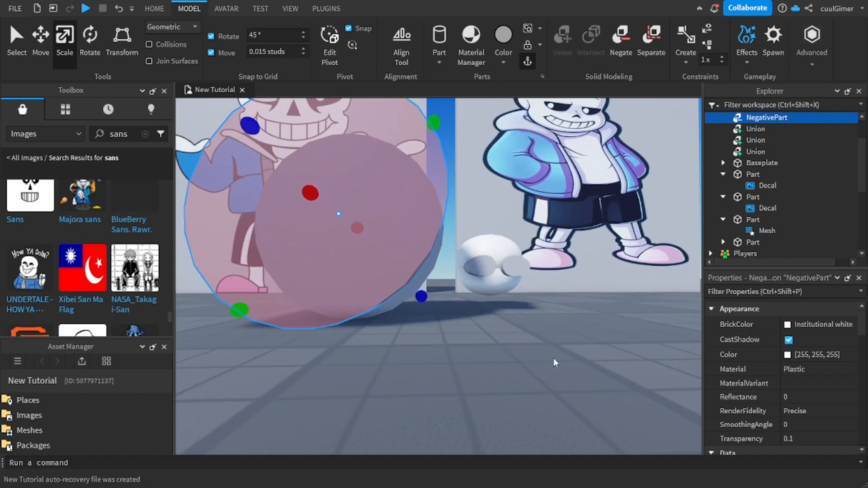
pyautogui.press('w')
pyautogui.moveTo(554, 358); pyautogui.dragTo(553, 358, button='right')
pyautogui.press('d')
pyautogui.scroll(5, 553, 356)
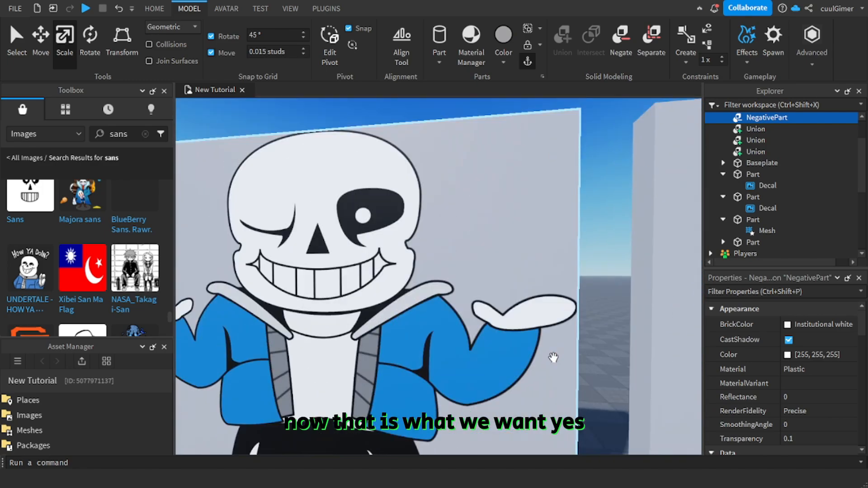
pyautogui.scroll(-5, 553, 355)
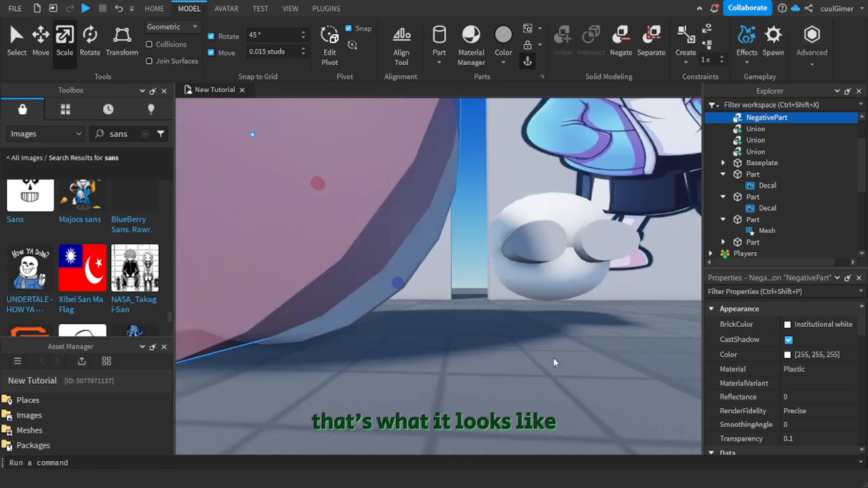
pyautogui.scroll(-3, 556, 361)
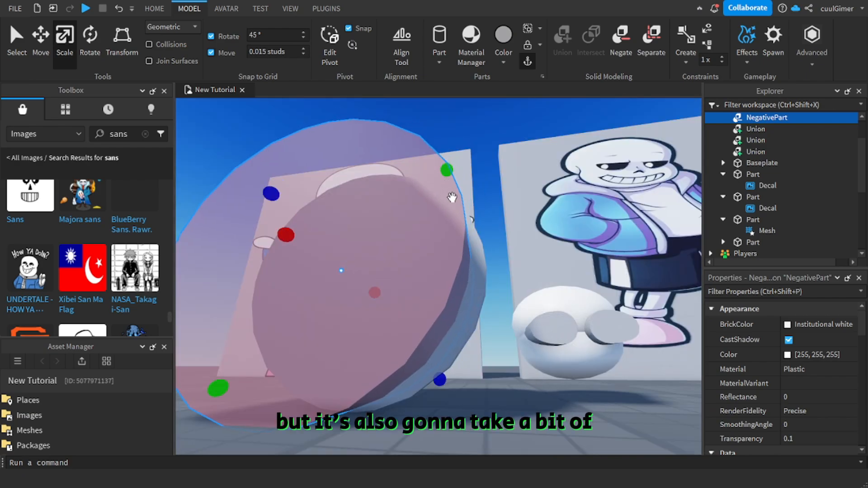
pyautogui.scroll(-5, 436, 370)
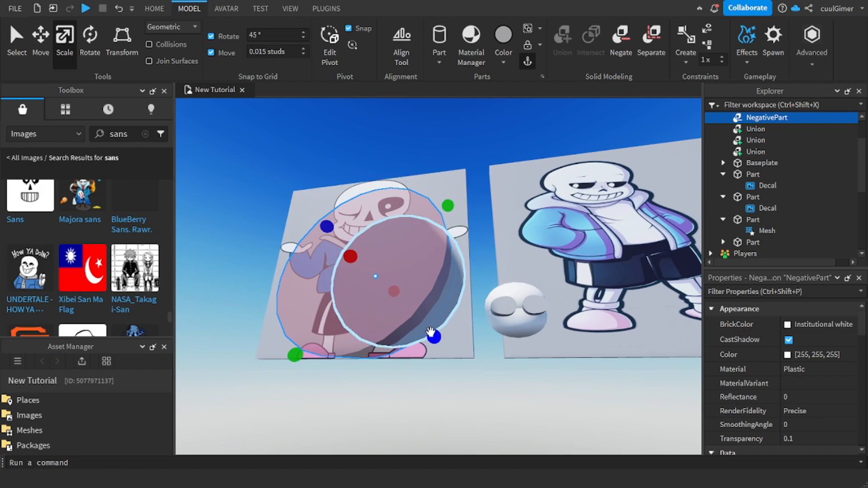
# Step: Duplicate the negative part and scale the copy into a narrower diagonal ellipse covering the upper end of the disc's exposed edge
pyautogui.scroll(4, 443, 337)
pyautogui.click(458, 335)
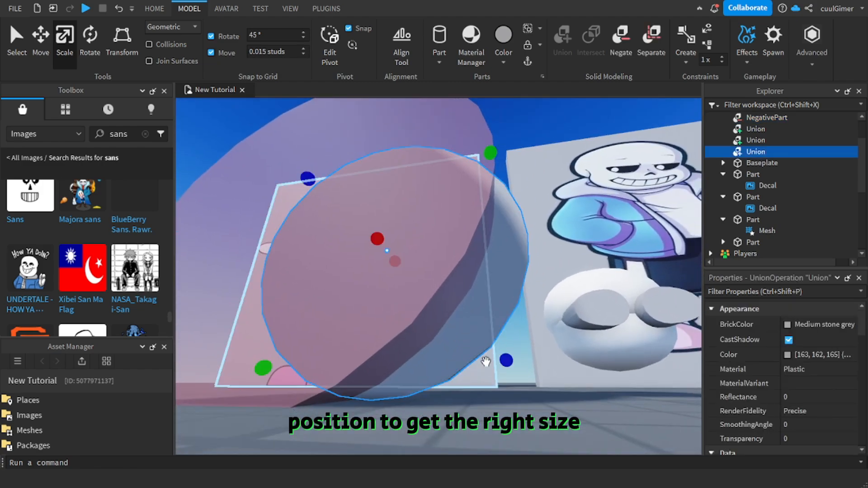
pyautogui.moveTo(486, 361); pyautogui.dragTo(441, 187, button='right')
pyautogui.click(441, 187)
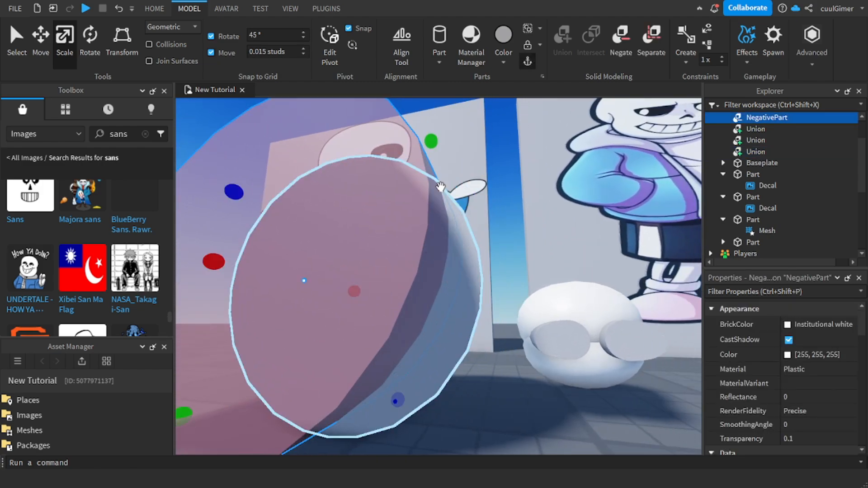
pyautogui.scroll(-5, 441, 187)
pyautogui.hotkey('ctrl', 'd')
pyautogui.moveTo(297, 365); pyautogui.dragTo(343, 294)
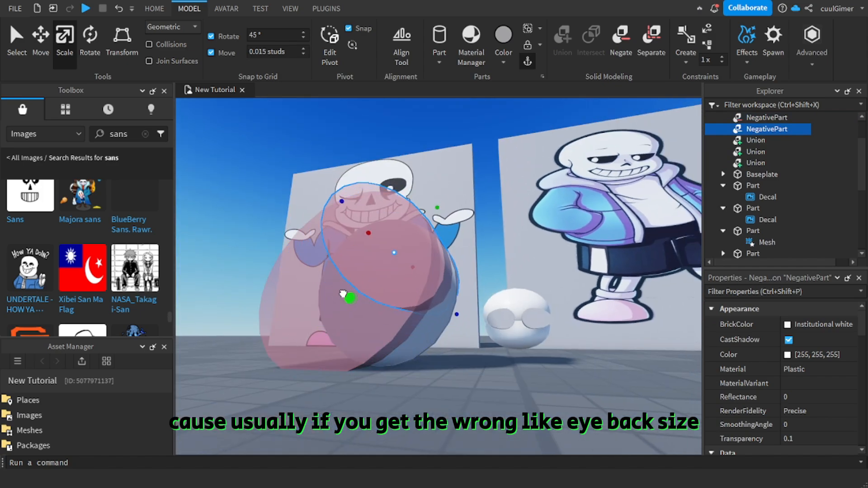
pyautogui.moveTo(451, 314); pyautogui.dragTo(522, 319)
pyautogui.moveTo(368, 311); pyautogui.dragTo(416, 270)
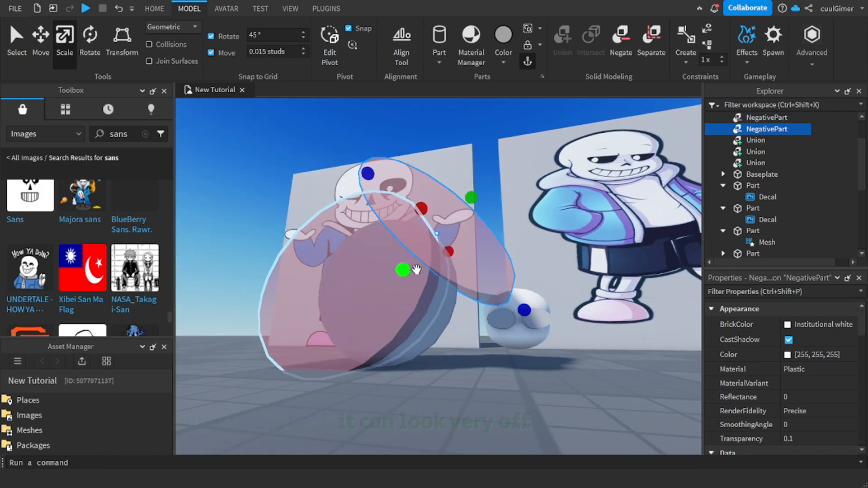
# Step: Union the disc with both negative parts to cut it down to a thin crescent
pyautogui.click(441, 305)
pyautogui.keyDown('ctrl'); pyautogui.click(378, 286); pyautogui.keyUp('ctrl')
pyautogui.keyDown('ctrl'); pyautogui.click(403, 194); pyautogui.keyUp('ctrl')
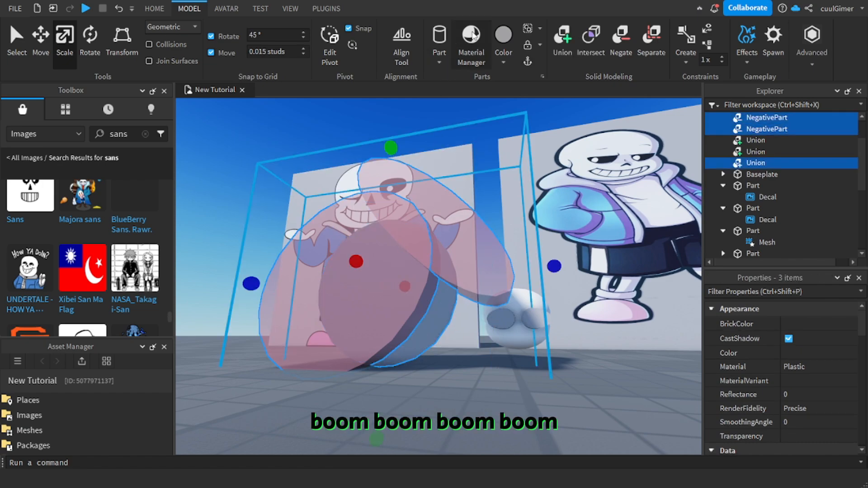
pyautogui.click(560, 38)
pyautogui.scroll(5, 352, 298)
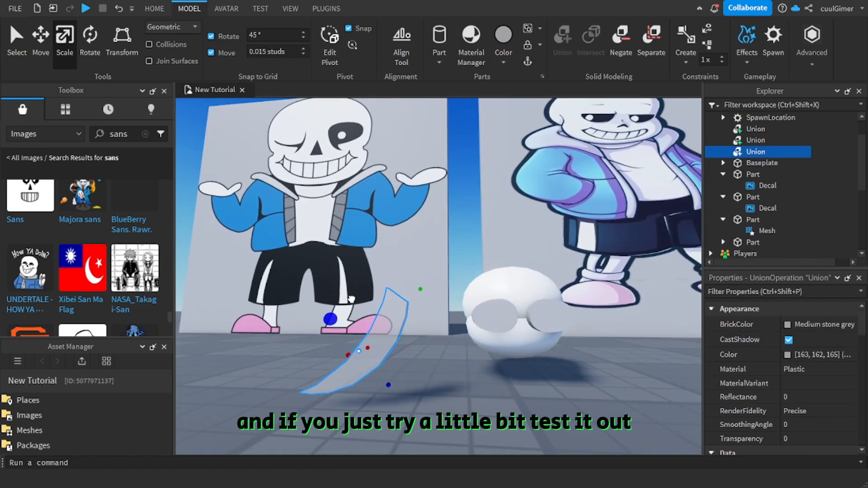
# Step: Scale the crescent down proportionally and move it onto the skull beneath the viewer's left eye
pyautogui.keyDown('shift'); pyautogui.moveTo(352, 299); pyautogui.dragTo(355, 345); pyautogui.keyUp('shift')
pyautogui.click(41, 52)
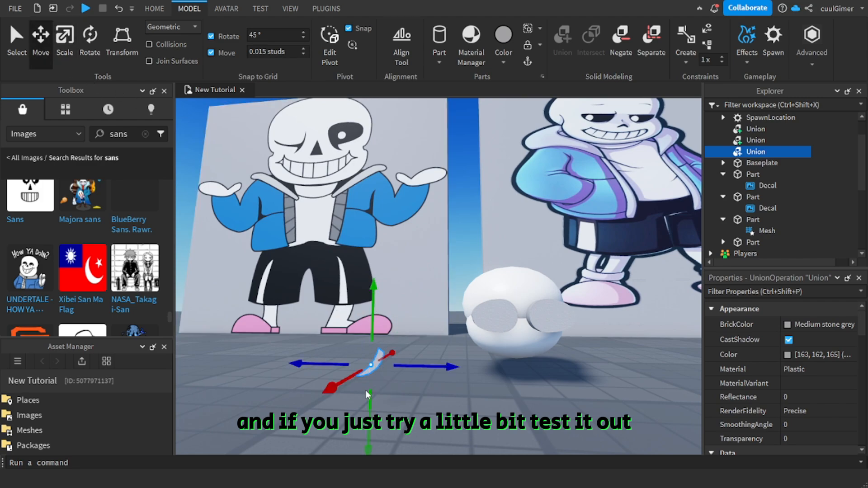
pyautogui.moveTo(507, 337); pyautogui.dragTo(381, 364)
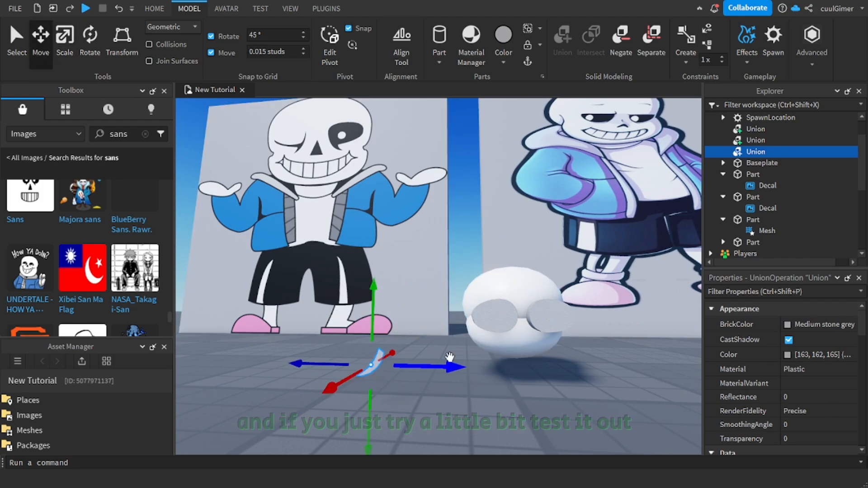
pyautogui.moveTo(481, 363); pyautogui.dragTo(546, 360)
pyautogui.press('f')
pyautogui.moveTo(546, 360); pyautogui.dragTo(542, 356, button='right')
pyautogui.moveTo(327, 311); pyautogui.dragTo(300, 268, button='right')
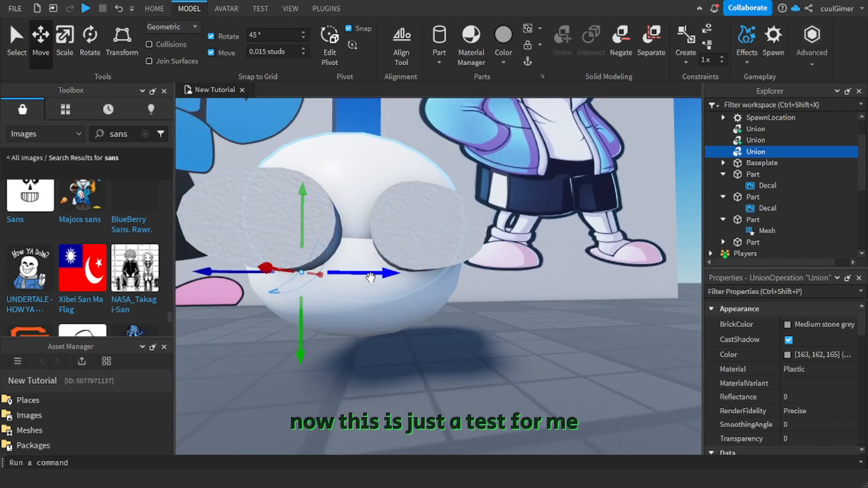
# Step: Turn off rotation and movement snapping, tilt the crescent slightly and nudge it against the lower edge of the viewer's left eye
pyautogui.hotkey('ctrl', '3')
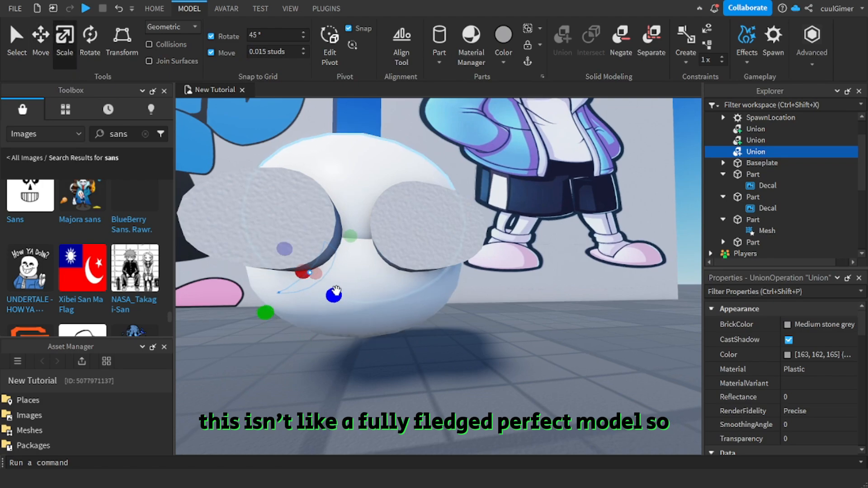
pyautogui.moveTo(336, 290); pyautogui.dragTo(335, 290, button='right')
pyautogui.moveTo(409, 274); pyautogui.dragTo(499, 290)
pyautogui.moveTo(499, 290); pyautogui.dragTo(499, 290, button='right')
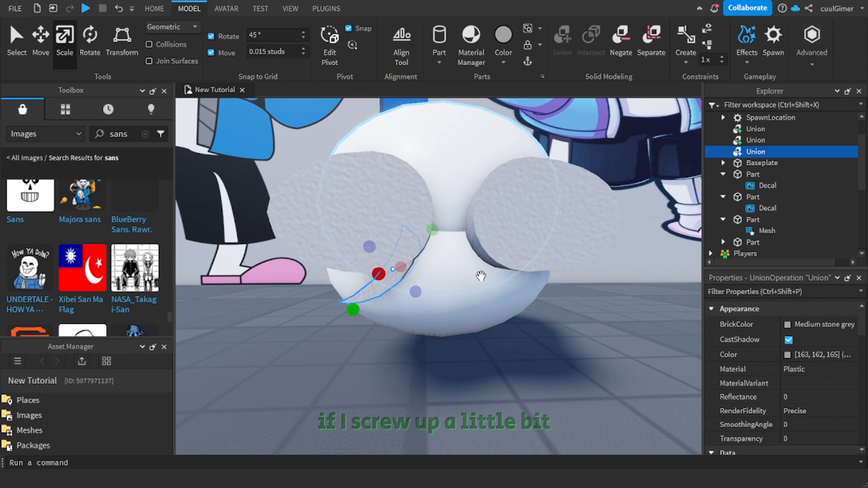
pyautogui.hotkey('ctrl', '4')
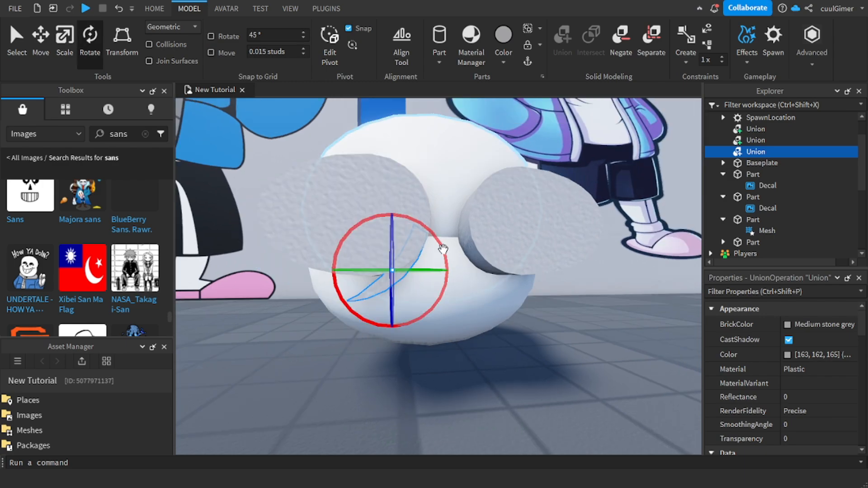
pyautogui.moveTo(444, 246); pyautogui.dragTo(440, 248)
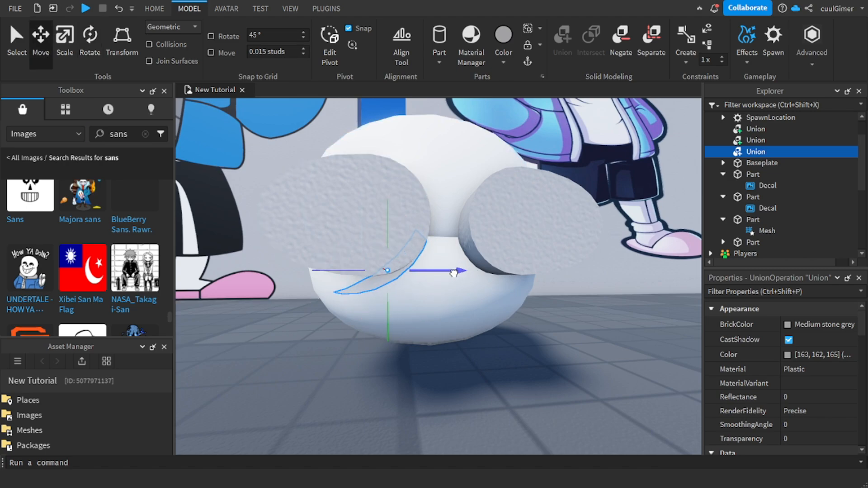
pyautogui.moveTo(454, 273); pyautogui.dragTo(451, 273)
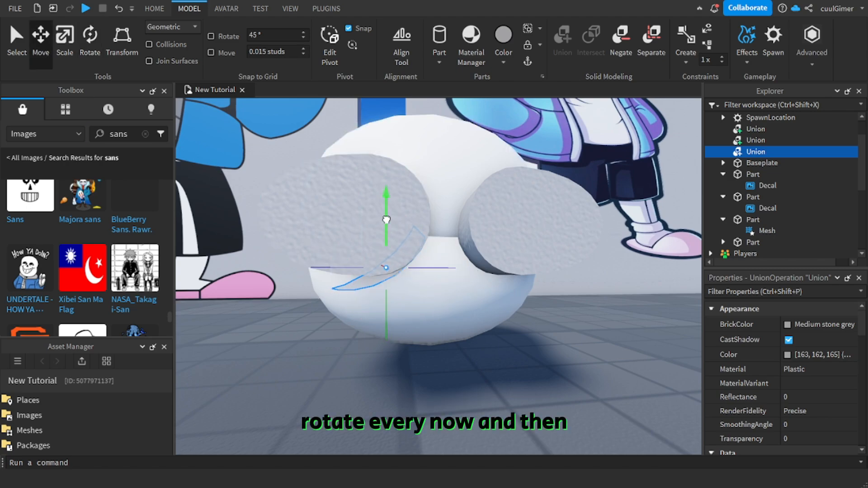
pyautogui.moveTo(386, 220); pyautogui.dragTo(386, 220)
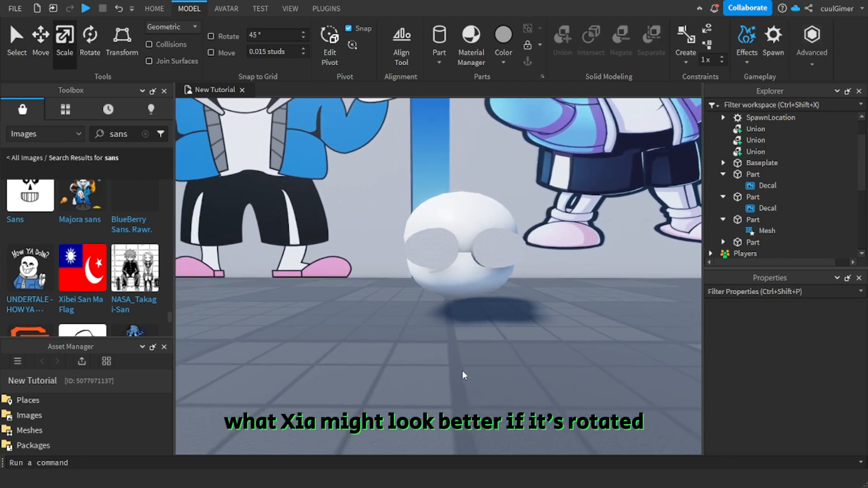
# Step: Trim the crescent by unioning it with a negative part, and place a mirrored copy beneath the viewer's right eye
pyautogui.click(462, 370)
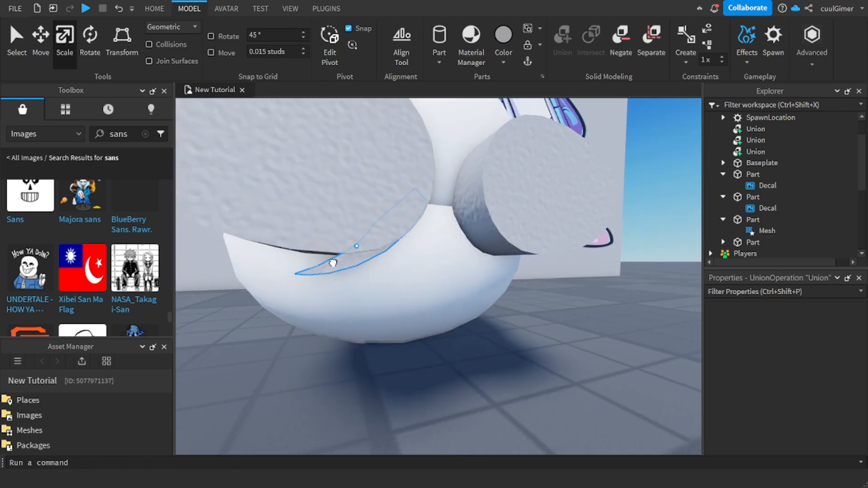
pyautogui.click(333, 263)
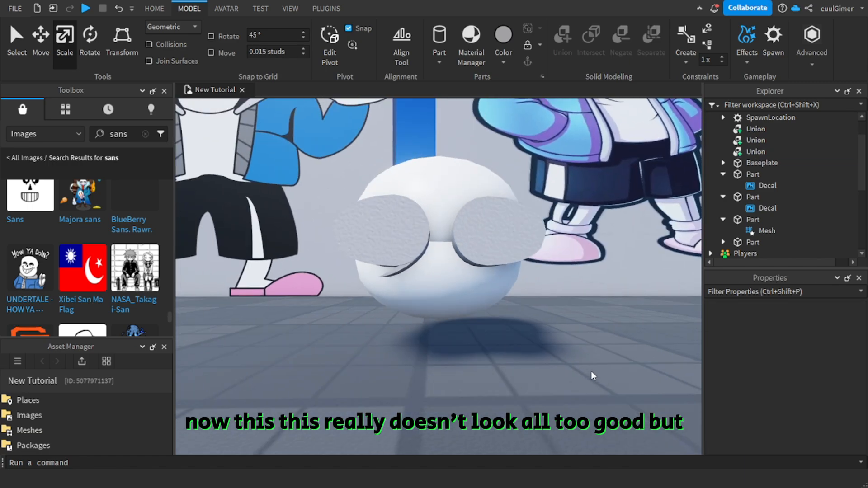
pyautogui.moveTo(590, 371); pyautogui.dragTo(591, 371, button='right')
pyautogui.scroll(2, 562, 361)
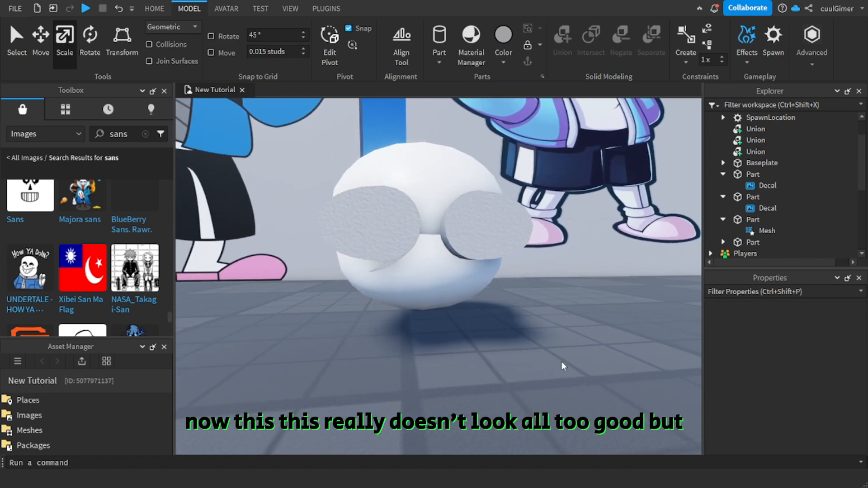
pyautogui.click(391, 264)
pyautogui.click(646, 59)
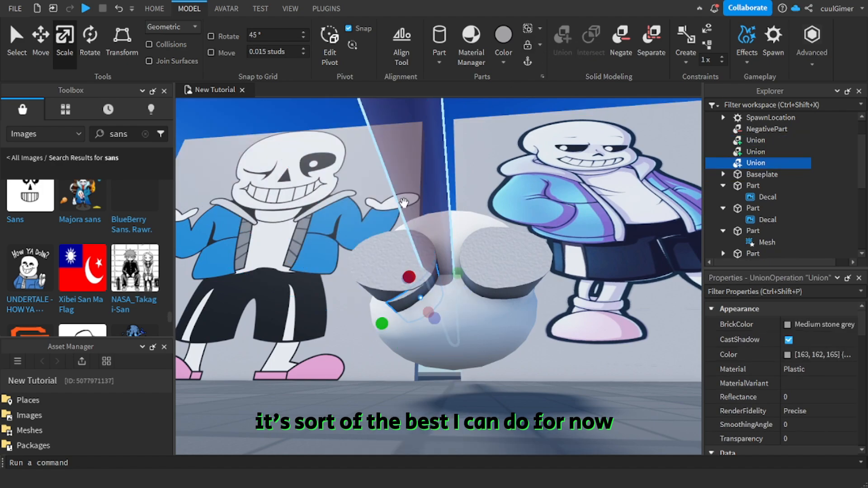
pyautogui.click(560, 41)
pyautogui.click(40, 43)
pyautogui.moveTo(362, 308); pyautogui.dragTo(467, 341)
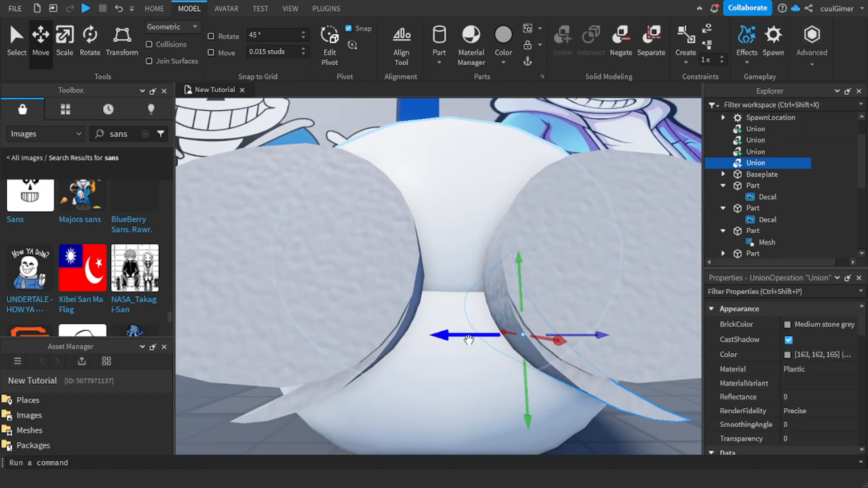
# Step: Fine-tune the mirrored crescent's position so it follows the lower edge of the viewer's right eye
pyautogui.click(506, 368)
pyautogui.scroll(-5, 506, 368)
pyautogui.scroll(5, 473, 303)
pyautogui.click(474, 304)
pyautogui.click(90, 42)
pyautogui.click(40, 41)
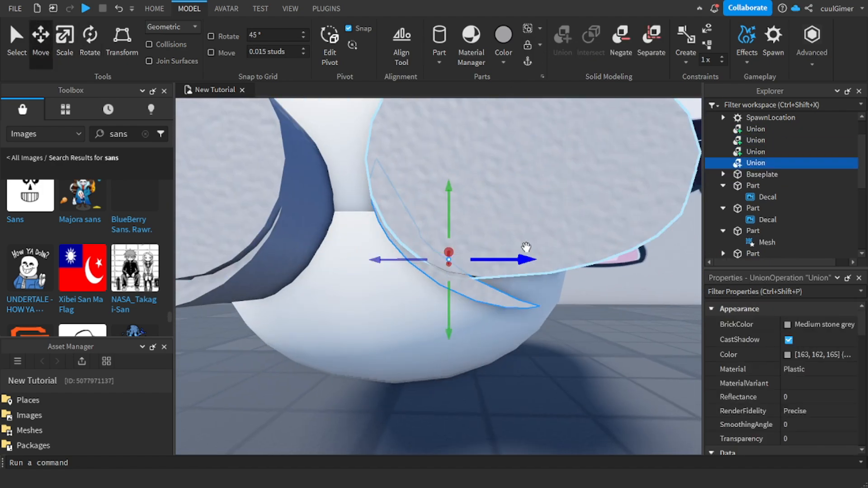
pyautogui.scroll(-8, 564, 343)
pyautogui.scroll(6, 542, 294)
pyautogui.moveTo(508, 244)
pyautogui.mouseDown()
pyautogui.moveTo(522, 244)
pyautogui.moveTo(505, 253)
pyautogui.mouseUp()
# Step: Examine both eyes and crescents from near and far, comparing their symmetry with the reference images
pyautogui.scroll(-5, 493, 372)
pyautogui.click(494, 373)
pyautogui.scroll(-5, 494, 357)
pyautogui.scroll(6, 496, 271)
pyautogui.click(506, 226)
pyautogui.click(397, 281)
pyautogui.click(539, 342)
pyautogui.moveTo(565, 342); pyautogui.dragTo(481, 481, button='right')
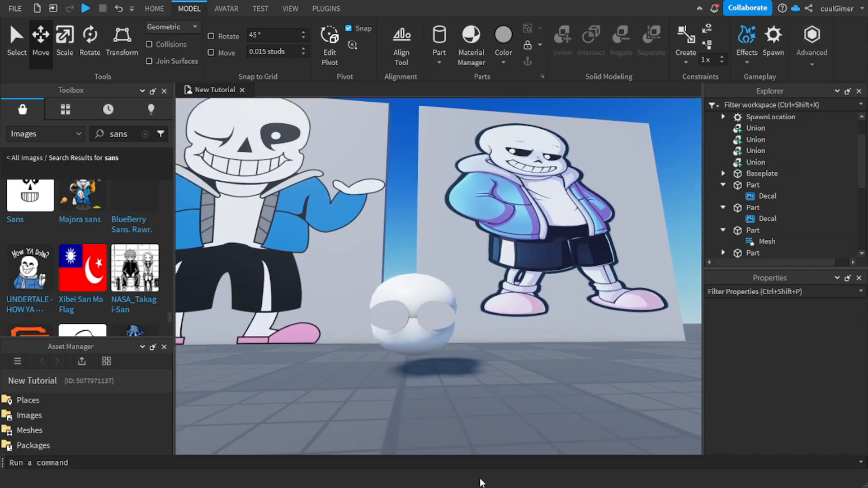
pyautogui.click(387, 296)
pyautogui.keyDown('shift'); pyautogui.click(439, 296); pyautogui.keyUp('shift')
pyautogui.click(473, 398)
pyautogui.scroll(6, 473, 316)
pyautogui.click(515, 282)
pyautogui.scroll(-6, 515, 279)
pyautogui.click(515, 279)
pyautogui.scroll(5, 516, 281)
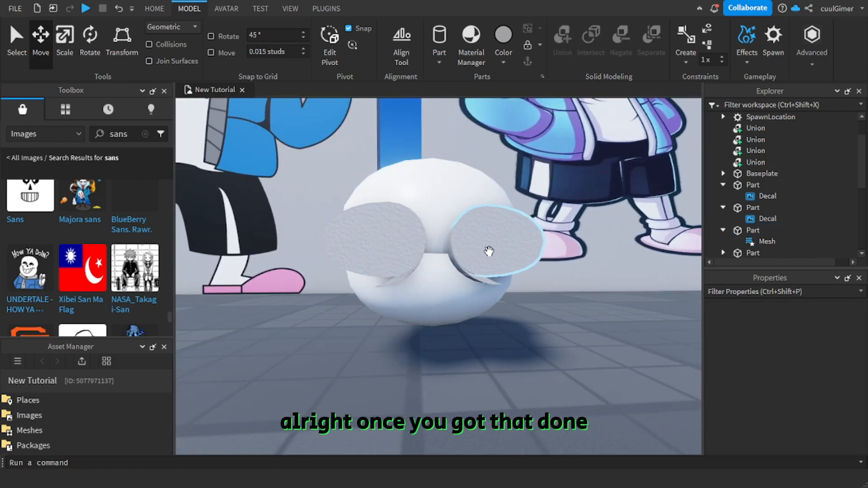
# Step: Duplicate the two head parts and scale the lower copy down slightly so it sits inside the original
pyautogui.click(424, 191)
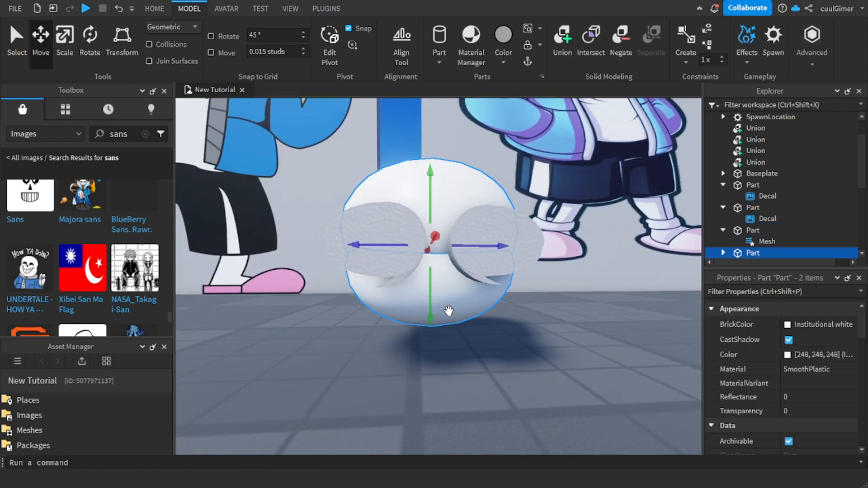
pyautogui.hotkey('ctrl', 'd')
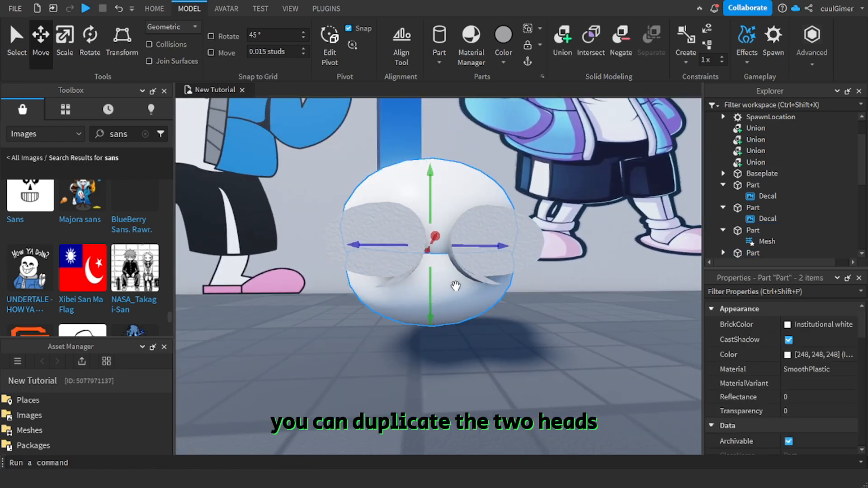
pyautogui.click(59, 54)
pyautogui.moveTo(669, 295); pyautogui.dragTo(651, 312, button='right')
pyautogui.click(598, 307)
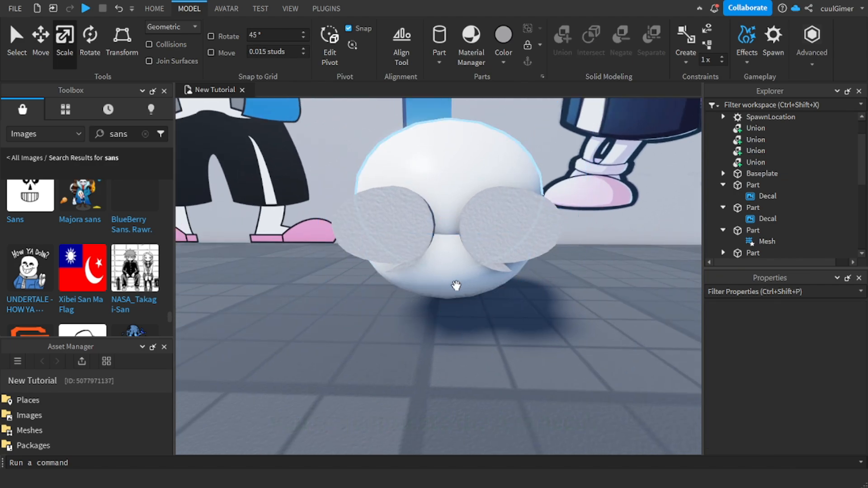
pyautogui.click(464, 306)
pyautogui.scroll(10, 506, 287)
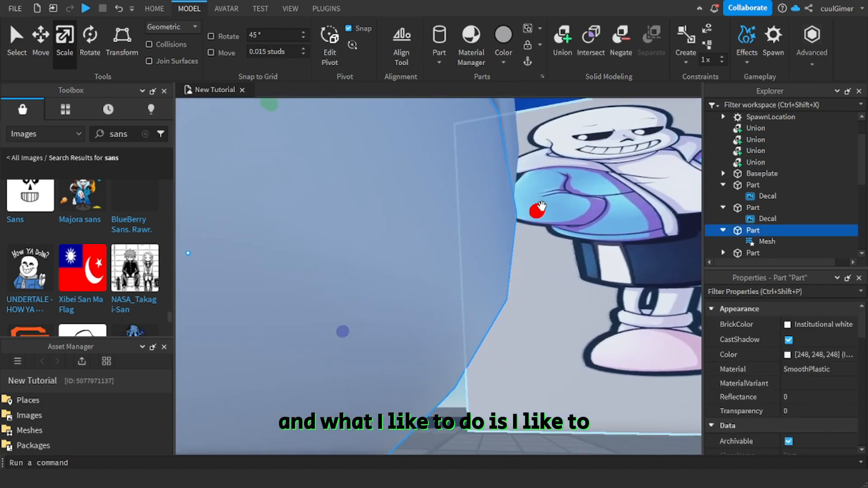
pyautogui.moveTo(541, 206); pyautogui.dragTo(538, 216)
pyautogui.moveTo(538, 216); pyautogui.dragTo(540, 220, button='right')
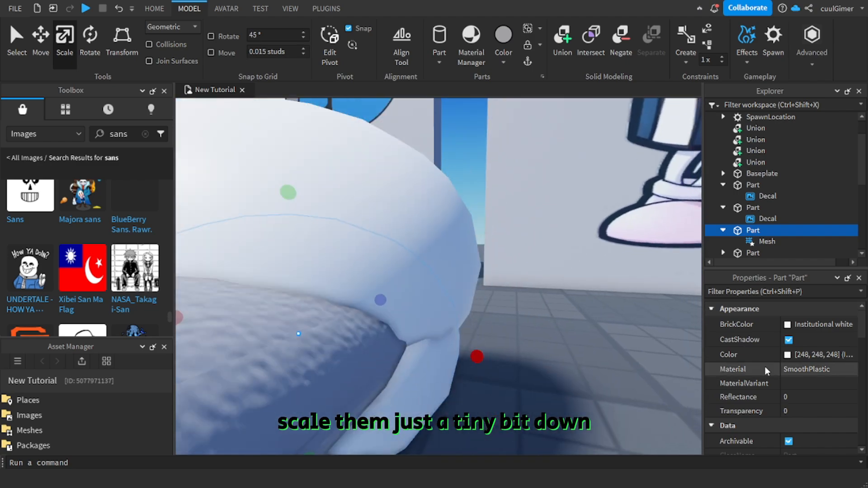
# Step: Set the lower head copy's material to Neon and its colour to black
pyautogui.click(806, 366)
pyautogui.click(810, 328)
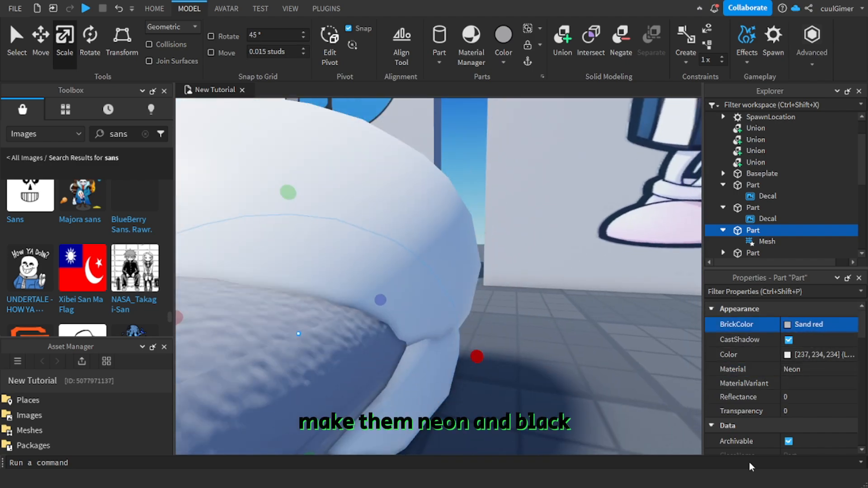
pyautogui.scroll(-6, 772, 380)
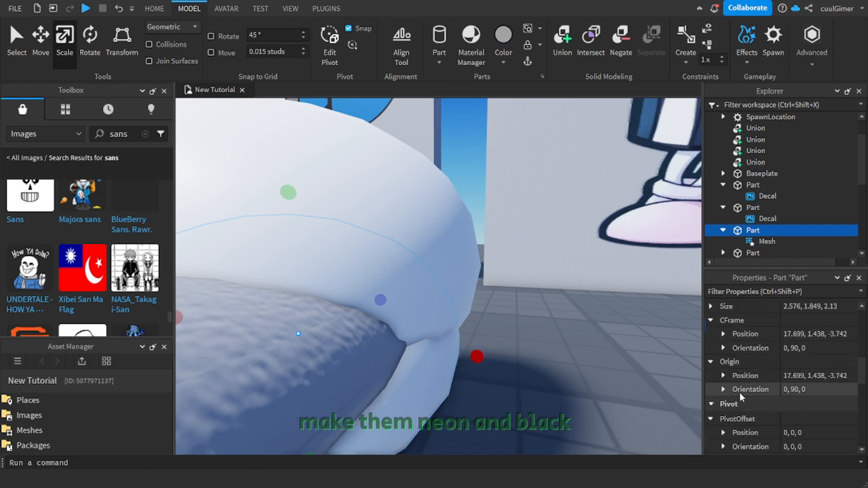
# Step: Scale the upper head copy down slightly so it fits inside the upper skull
pyautogui.moveTo(637, 387); pyautogui.dragTo(634, 389, button='right')
pyautogui.click(496, 305)
pyautogui.moveTo(496, 304); pyautogui.dragTo(508, 302, button='right')
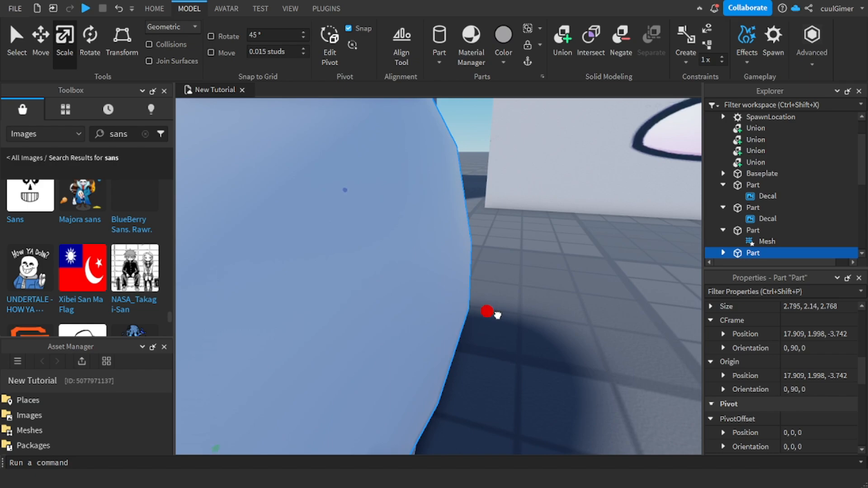
pyautogui.scroll(5, 818, 329)
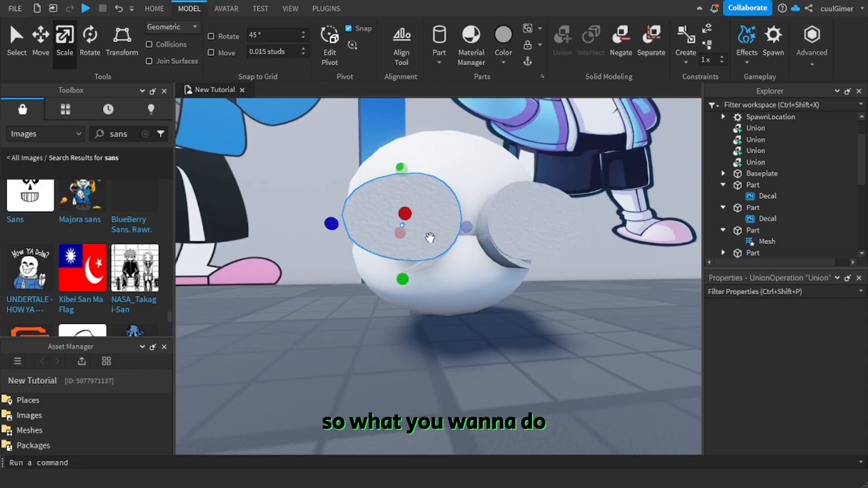
# Step: Negate both eye unions and both crescents, and duplicate the four resulting negative parts
pyautogui.keyDown('ctrl'); pyautogui.click(431, 263); pyautogui.keyUp('ctrl')
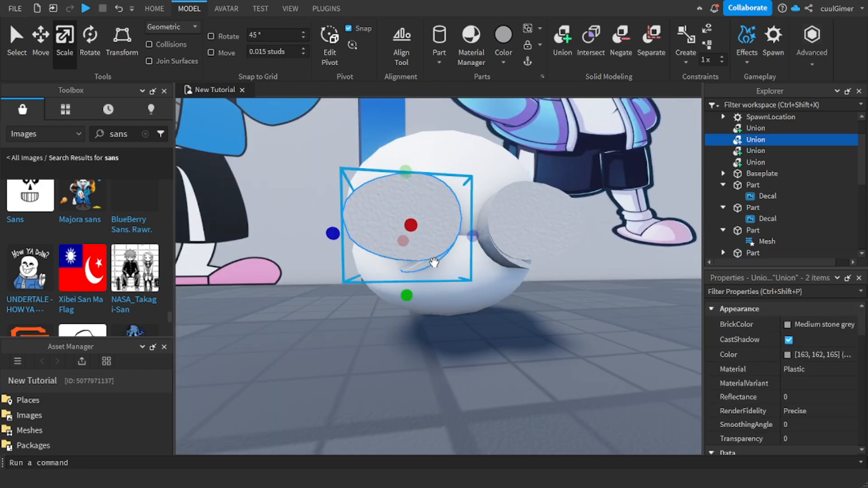
pyautogui.keyDown('ctrl'); pyautogui.click(518, 242); pyautogui.keyUp('ctrl')
pyautogui.keyDown('ctrl'); pyautogui.click(516, 265); pyautogui.keyUp('ctrl')
pyautogui.click(621, 50)
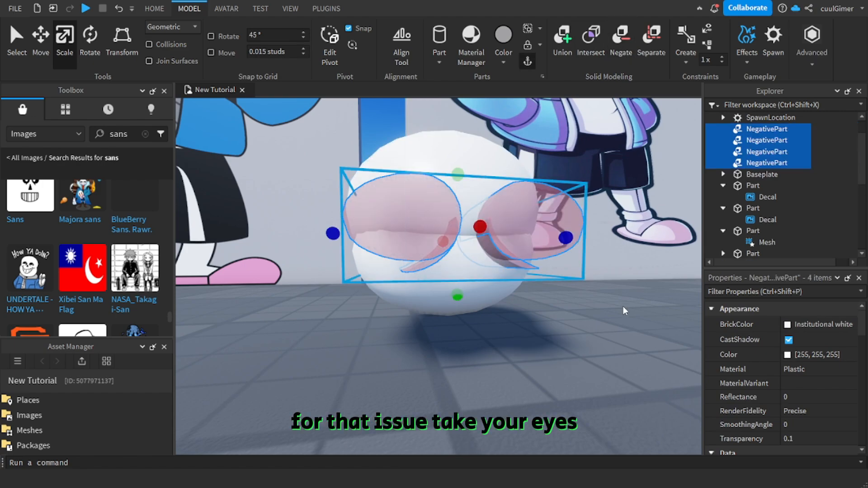
pyautogui.scroll(-5, 619, 317)
pyautogui.click(592, 363)
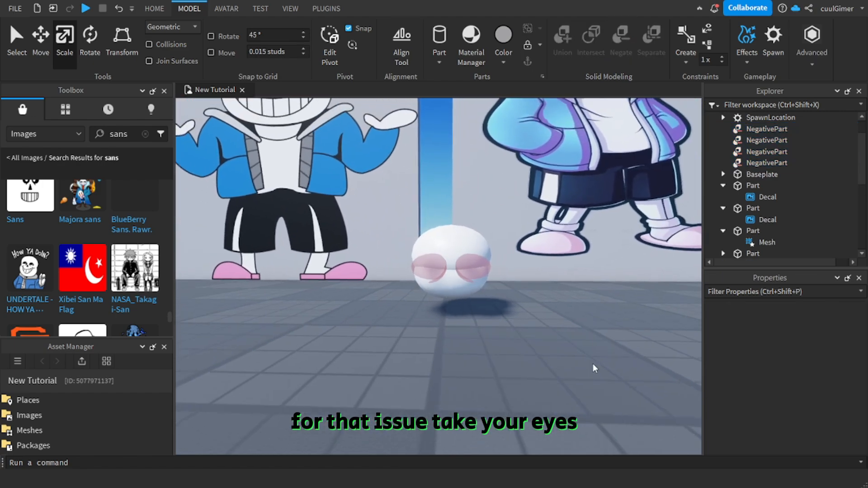
pyautogui.scroll(5, 593, 363)
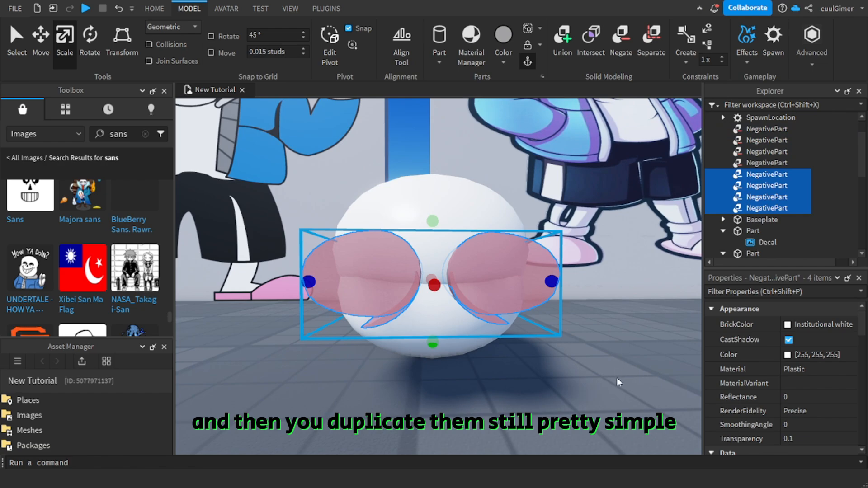
# Step: Duplicate only the two eye-socket negative parts once more, leaving out the crescent eye bags
pyautogui.click(509, 277)
pyautogui.keyDown('ctrl'); pyautogui.click(387, 293); pyautogui.keyUp('ctrl')
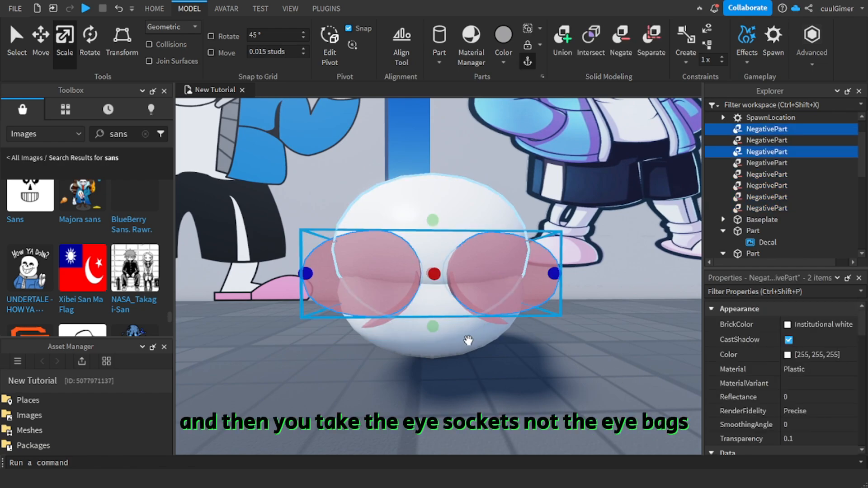
pyautogui.scroll(3, 465, 339)
pyautogui.scroll(-3, 466, 339)
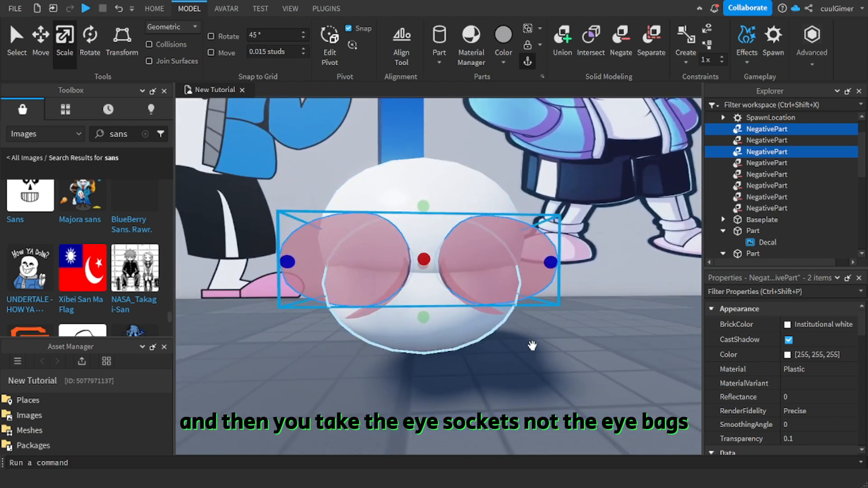
pyautogui.hotkey('ctrl', 'd')
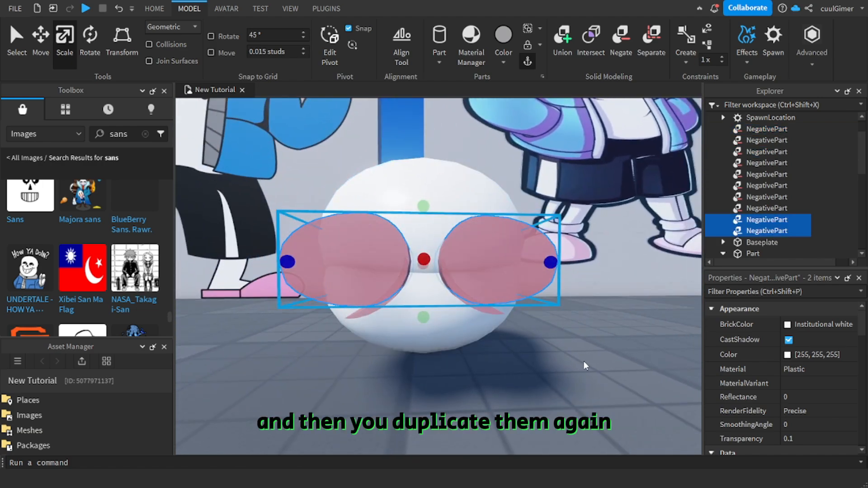
# Step: Scale the third copies of the two eye-socket negative parts down slightly for the inner eye holes
pyautogui.click(561, 345)
pyautogui.click(561, 282)
pyautogui.scroll(4, 560, 282)
pyautogui.scroll(-3, 571, 285)
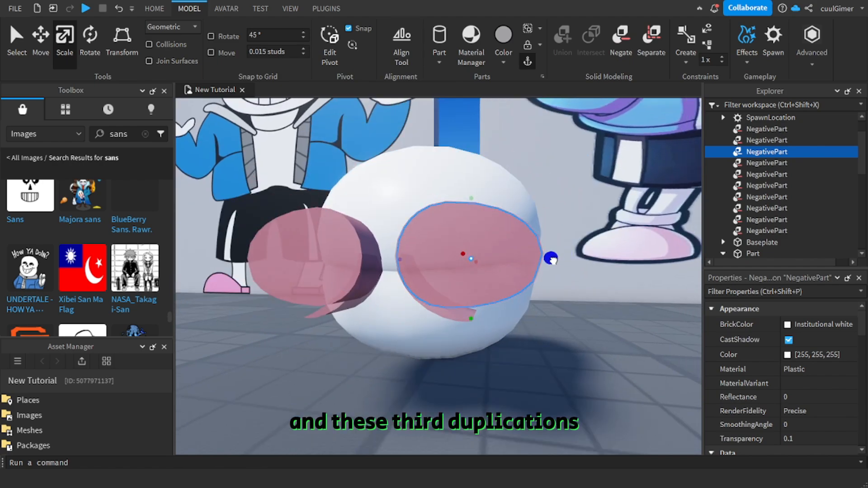
pyautogui.scroll(5, 407, 266)
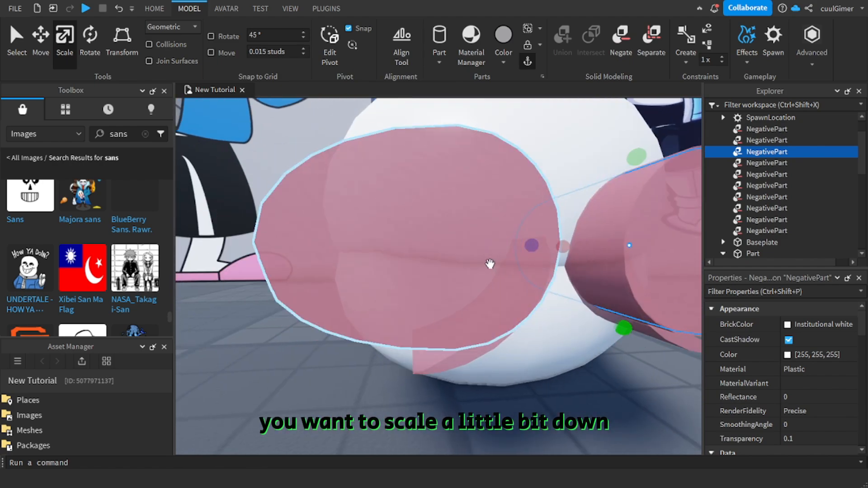
pyautogui.click(403, 269)
pyautogui.keyDown('ctrl'); pyautogui.keyDown('shift'); pyautogui.moveTo(324, 247); pyautogui.dragTo(325, 245); pyautogui.keyUp('shift'); pyautogui.keyUp('ctrl')
pyautogui.moveTo(325, 246)
pyautogui.mouseDown(button='right')
pyautogui.moveTo(312, 271)
pyautogui.moveTo(324, 244)
pyautogui.mouseUp(button='right')
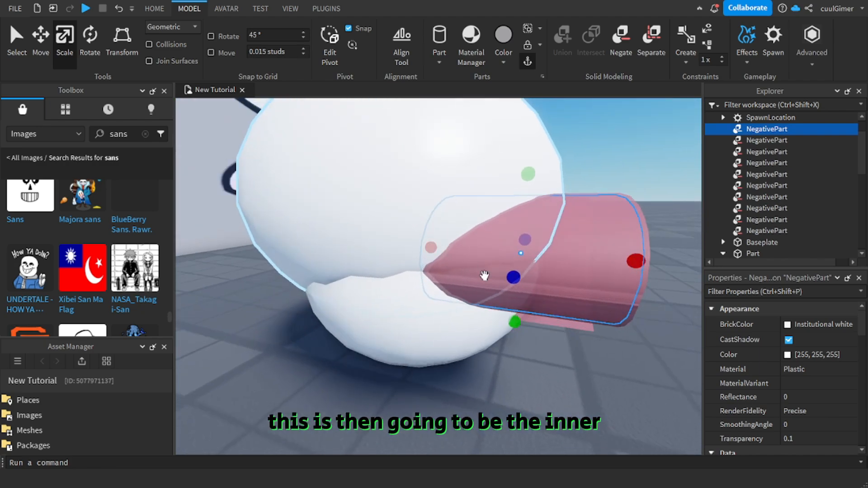
pyautogui.moveTo(401, 312); pyautogui.dragTo(578, 345, button='right')
pyautogui.scroll(-5, 578, 345)
pyautogui.scroll(4, 424, 388)
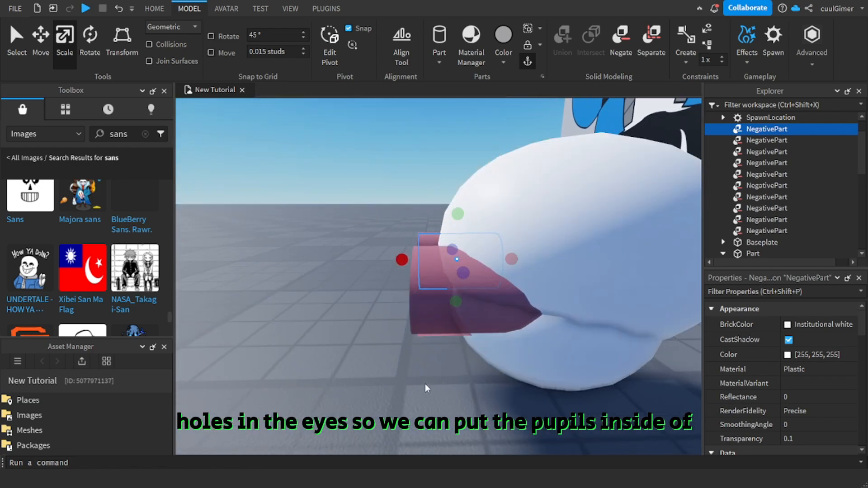
pyautogui.click(327, 343)
pyautogui.moveTo(326, 343); pyautogui.dragTo(523, 308, button='right')
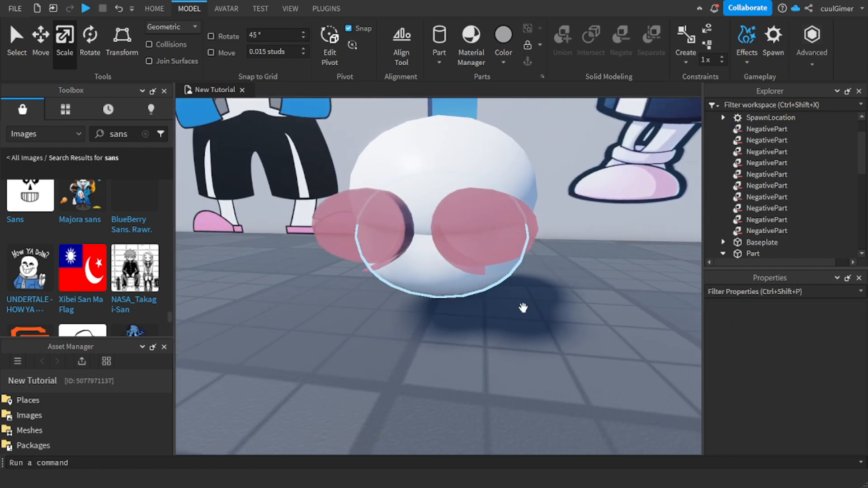
# Step: Union the outer upper head with one pair of full-size eye-socket negative parts
pyautogui.click(424, 282)
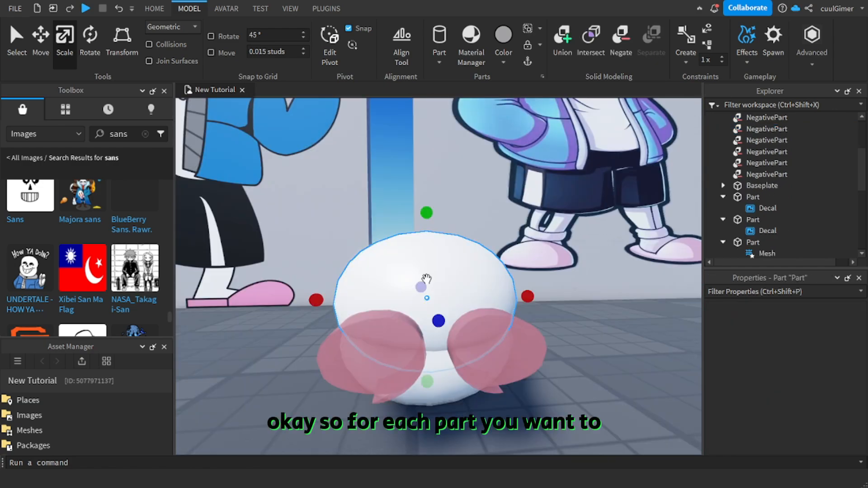
pyautogui.scroll(4, 416, 357)
pyautogui.keyDown('ctrl'); pyautogui.click(313, 366); pyautogui.keyUp('ctrl')
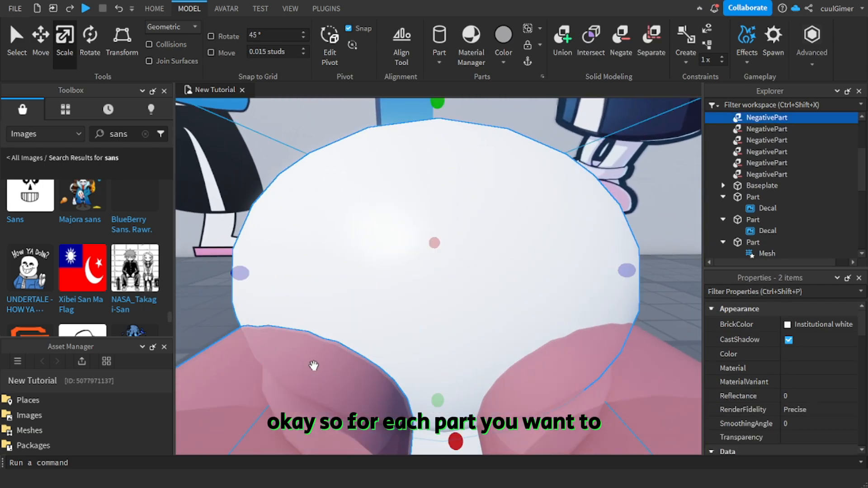
pyautogui.scroll(-6, 635, 353)
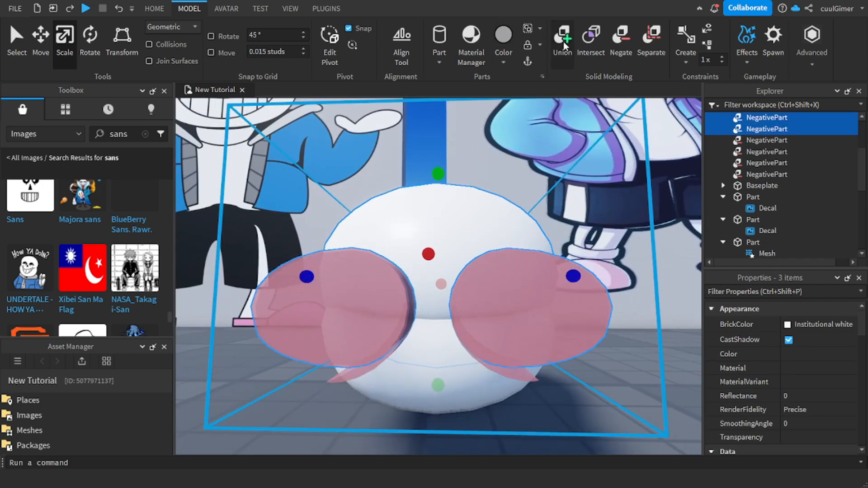
pyautogui.click(562, 36)
# Step: Union the cut upper head with one copy of each crescent eye-bag negative part
pyautogui.moveTo(523, 281); pyautogui.dragTo(524, 280, button='right')
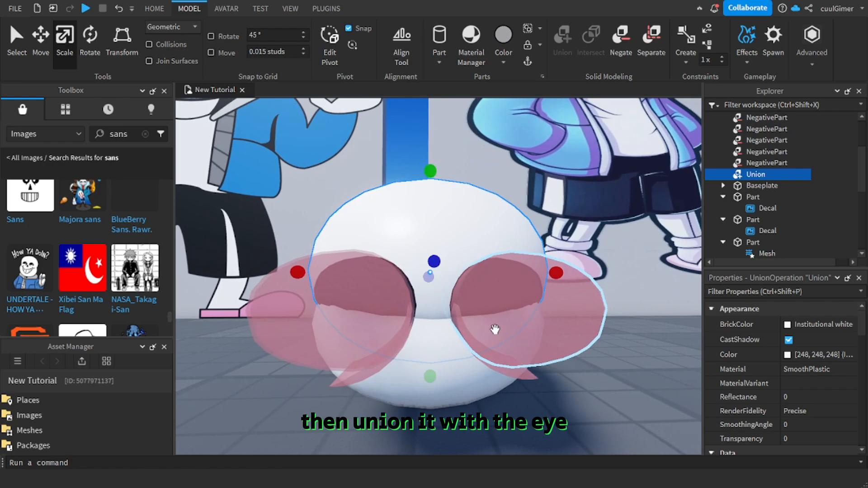
pyautogui.moveTo(495, 330); pyautogui.dragTo(495, 329, button='right')
pyautogui.keyDown('ctrl'); pyautogui.click(487, 358); pyautogui.keyUp('ctrl')
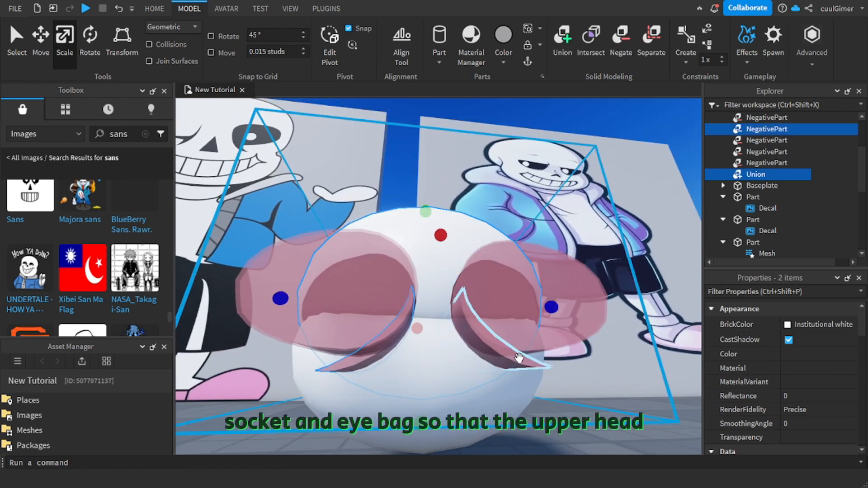
pyautogui.keyDown('ctrl'); pyautogui.click(524, 310); pyautogui.keyUp('ctrl')
pyautogui.click(571, 54)
# Step: Union the outer lower head with both remaining full-size eye-socket negatives and both crescent eye-bag negatives
pyautogui.moveTo(441, 242); pyautogui.dragTo(441, 241, button='right')
pyautogui.scroll(3, 440, 242)
pyautogui.click(466, 258)
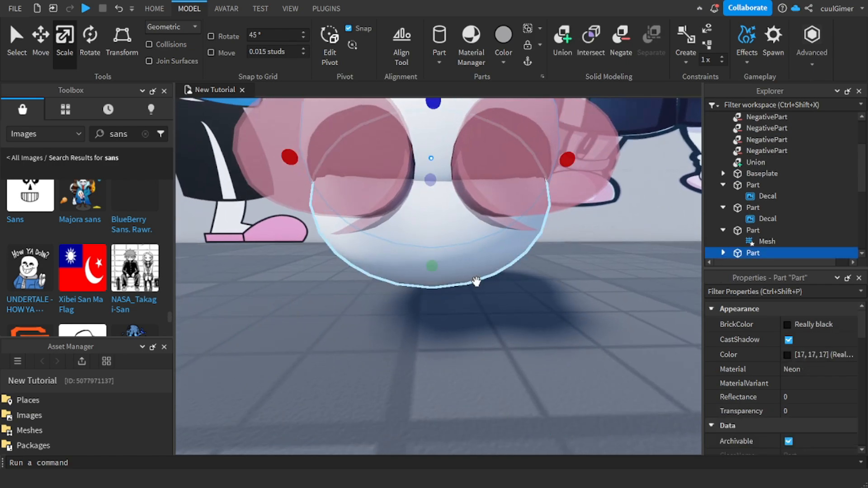
pyautogui.click(478, 283)
pyautogui.moveTo(478, 282); pyautogui.dragTo(478, 282, button='right')
pyautogui.keyDown('ctrl'); pyautogui.click(364, 188); pyautogui.keyUp('ctrl')
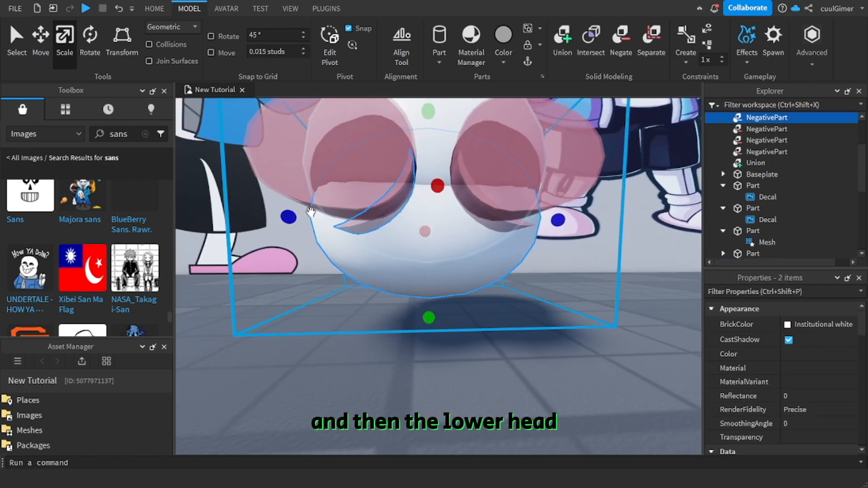
pyautogui.keyDown('ctrl'); pyautogui.click(416, 220); pyautogui.keyUp('ctrl')
pyautogui.keyDown('ctrl'); pyautogui.click(487, 220); pyautogui.keyUp('ctrl')
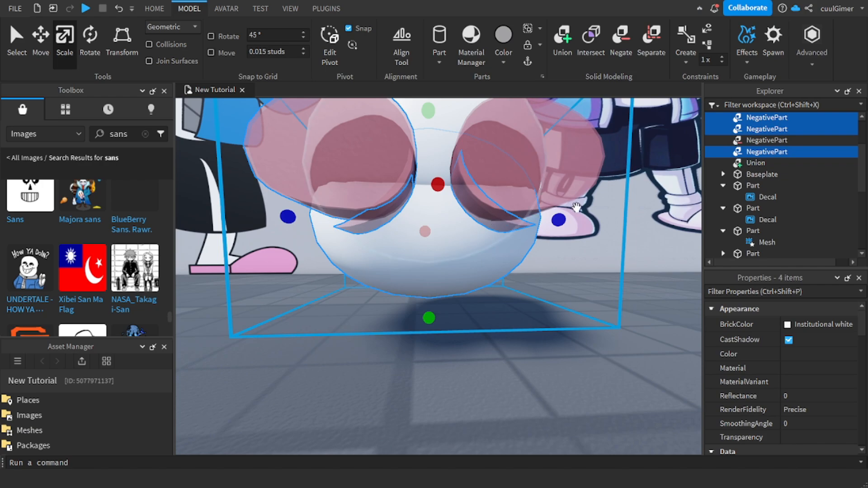
pyautogui.click(561, 43)
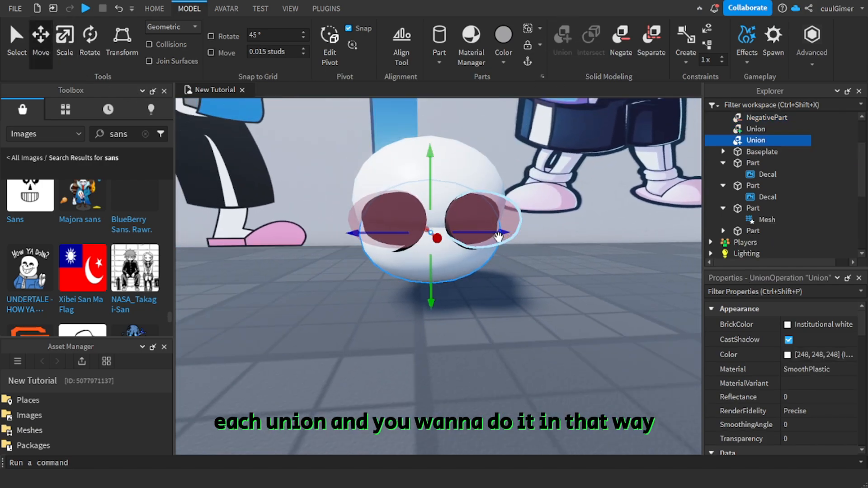
# Step: Try moving the lower head union and the black inner lower part, undoing each move
pyautogui.moveTo(498, 236); pyautogui.dragTo(527, 265)
pyautogui.hotkey('ctrl', 'z')
pyautogui.click(549, 294)
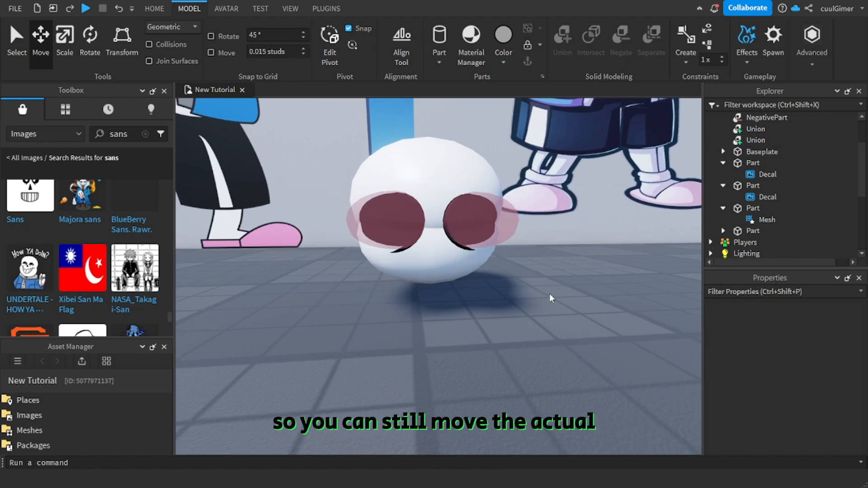
pyautogui.moveTo(549, 294); pyautogui.dragTo(542, 294, button='right')
pyautogui.click(471, 262)
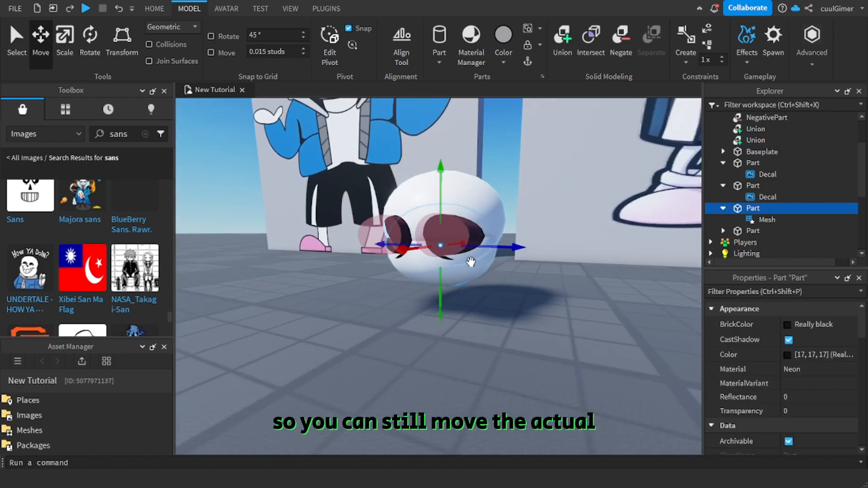
pyautogui.moveTo(481, 247); pyautogui.dragTo(419, 272)
pyautogui.hotkey('ctrl', 'z')
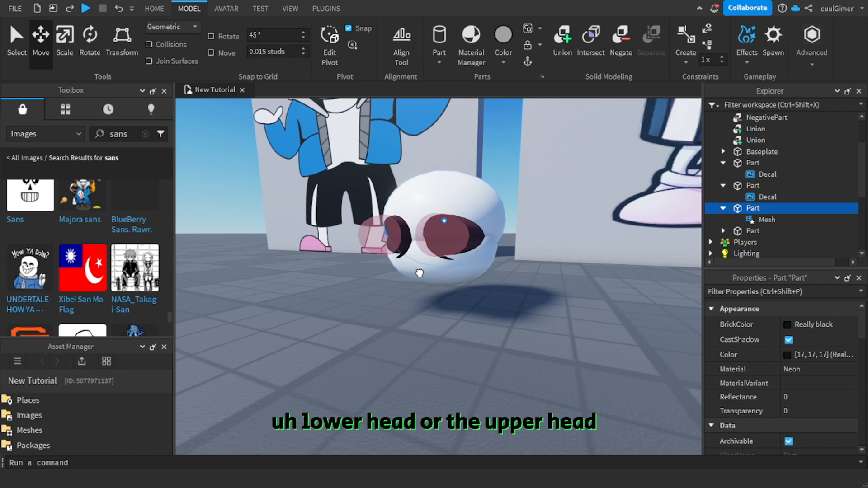
pyautogui.click(457, 248)
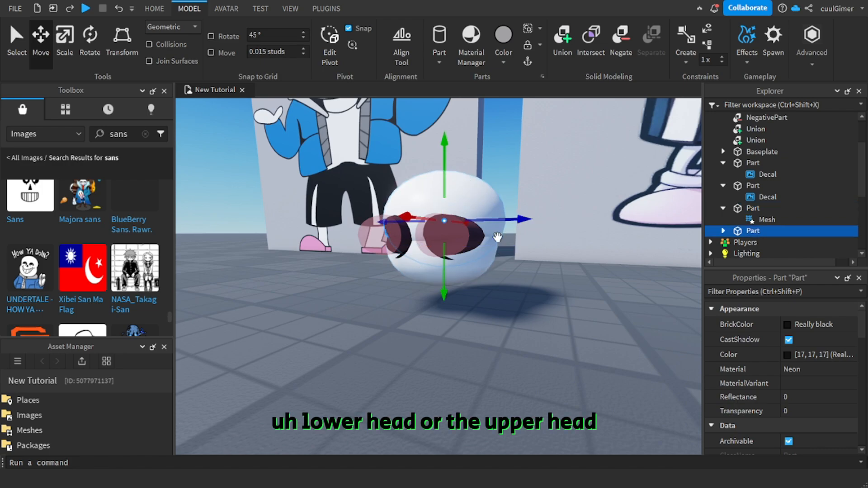
pyautogui.click(481, 270)
# Step: Duplicate the two smaller eye-socket negative parts
pyautogui.moveTo(479, 296); pyautogui.dragTo(478, 297, button='right')
pyautogui.scroll(3, 478, 296)
pyautogui.click(422, 227)
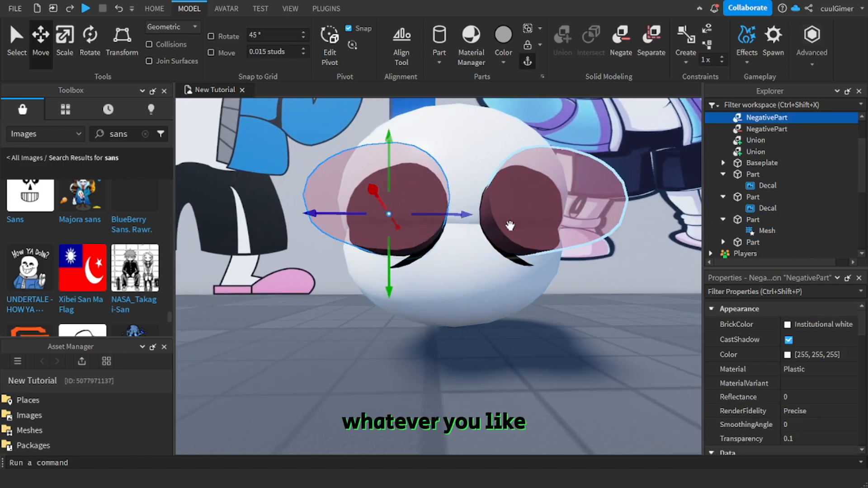
pyautogui.keyDown('shift'); pyautogui.click(509, 226); pyautogui.keyUp('shift')
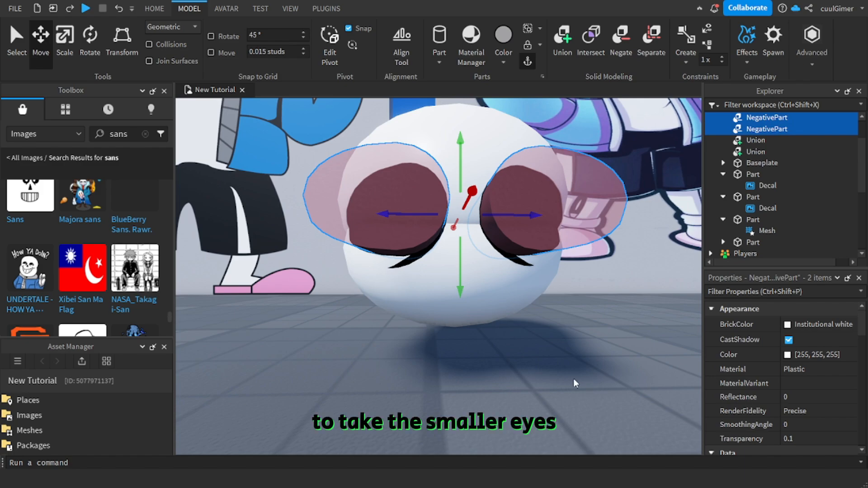
pyautogui.moveTo(566, 367); pyautogui.dragTo(566, 366, button='right')
pyautogui.hotkey('ctrl', 'd')
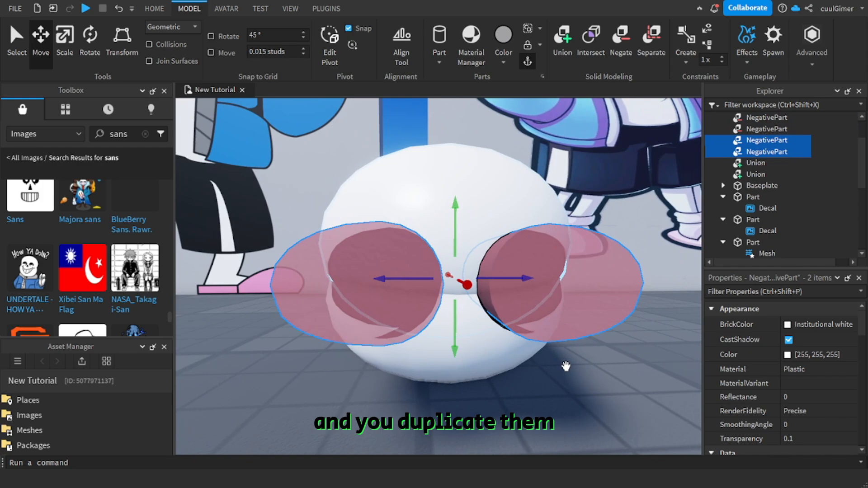
pyautogui.click(669, 351)
# Step: Union the black inner upper head with one pair of the smaller eye-socket negative parts
pyautogui.moveTo(670, 352); pyautogui.dragTo(670, 351, button='right')
pyautogui.moveTo(542, 264); pyautogui.dragTo(542, 263, button='right')
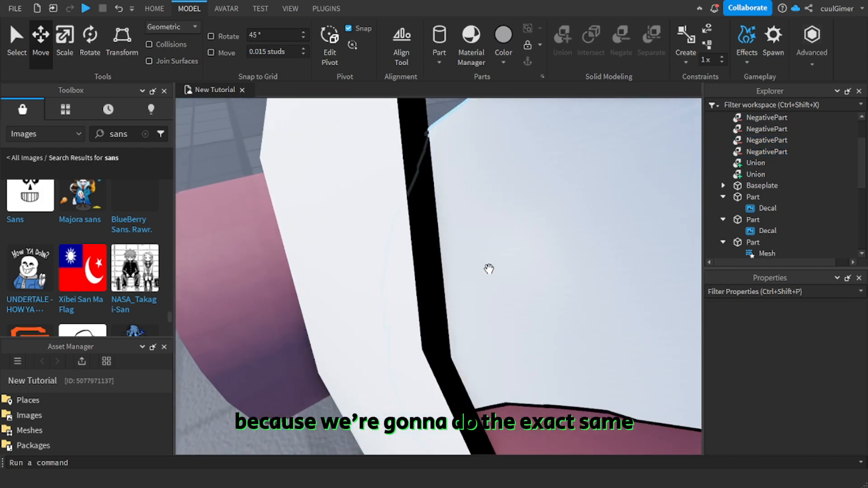
pyautogui.click(440, 274)
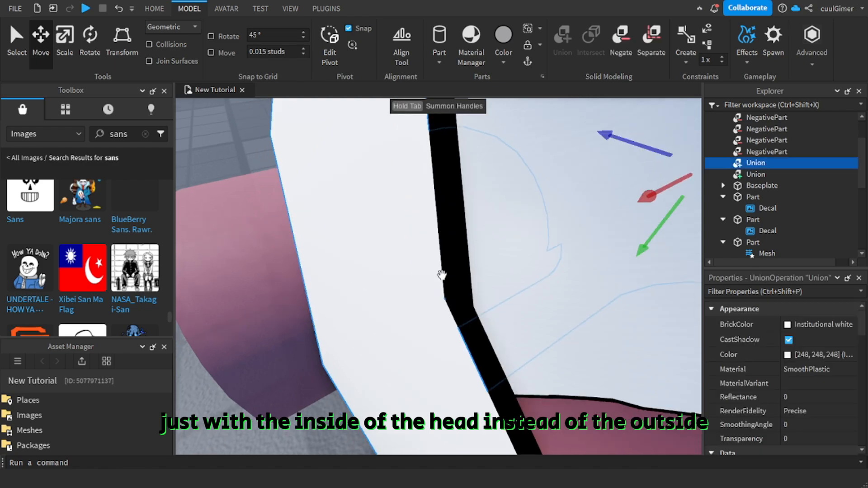
pyautogui.press('f')
pyautogui.scroll(5, 460, 313)
pyautogui.moveTo(460, 313); pyautogui.dragTo(459, 313, button='right')
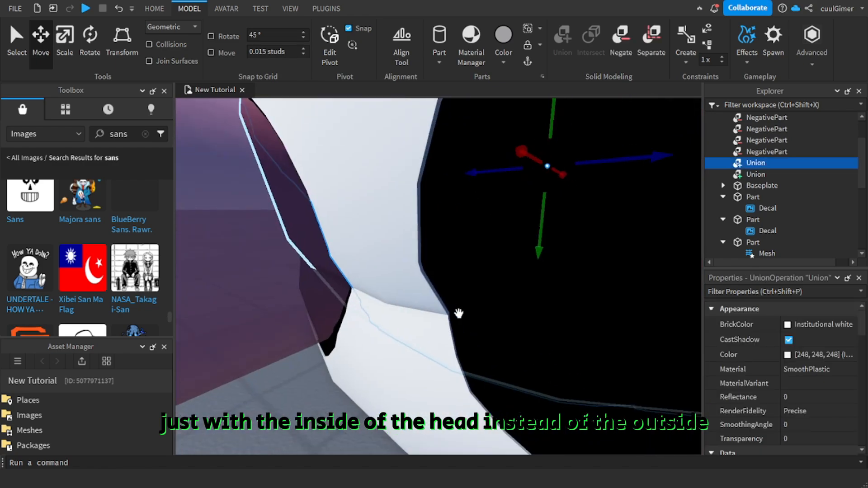
pyautogui.click(573, 283)
pyautogui.press('f')
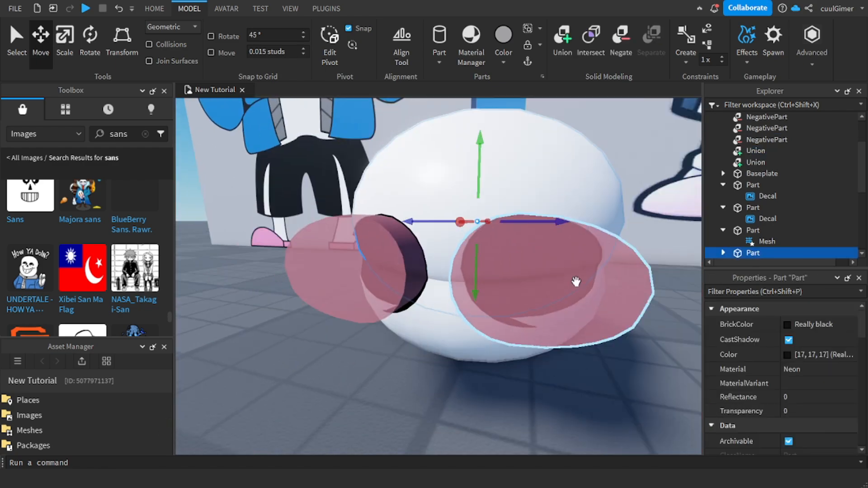
pyautogui.moveTo(576, 281); pyautogui.dragTo(547, 281, button='right')
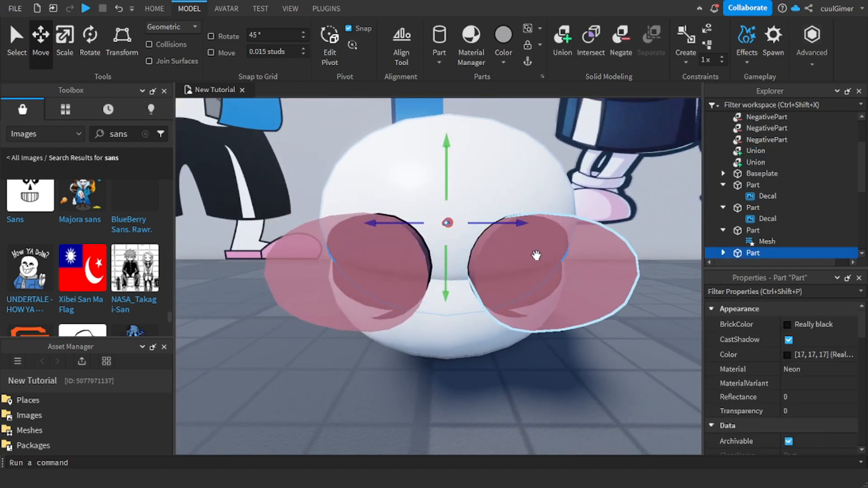
pyautogui.keyDown('ctrl'); pyautogui.click(536, 256); pyautogui.keyUp('ctrl')
pyautogui.keyDown('ctrl'); pyautogui.click(408, 272); pyautogui.keyUp('ctrl')
pyautogui.click(563, 43)
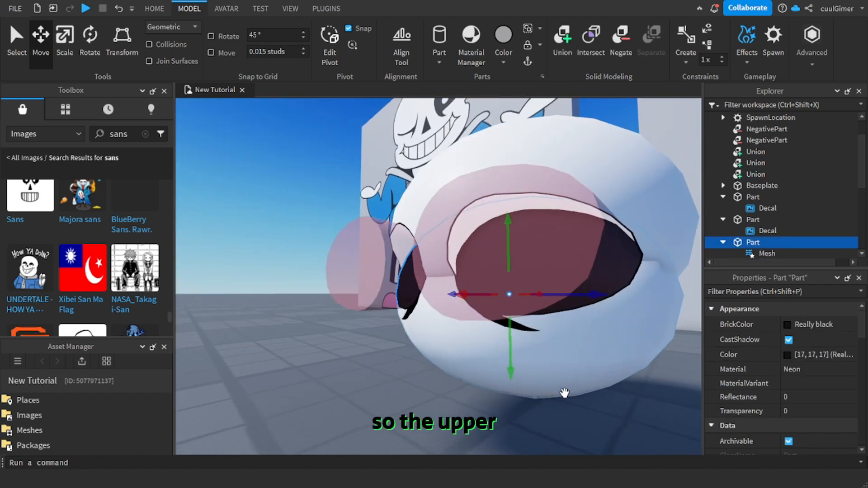
# Step: Examine the inside of the head to tell the white outer unions from the black inner parts
pyautogui.moveTo(564, 393); pyautogui.dragTo(565, 393, button='right')
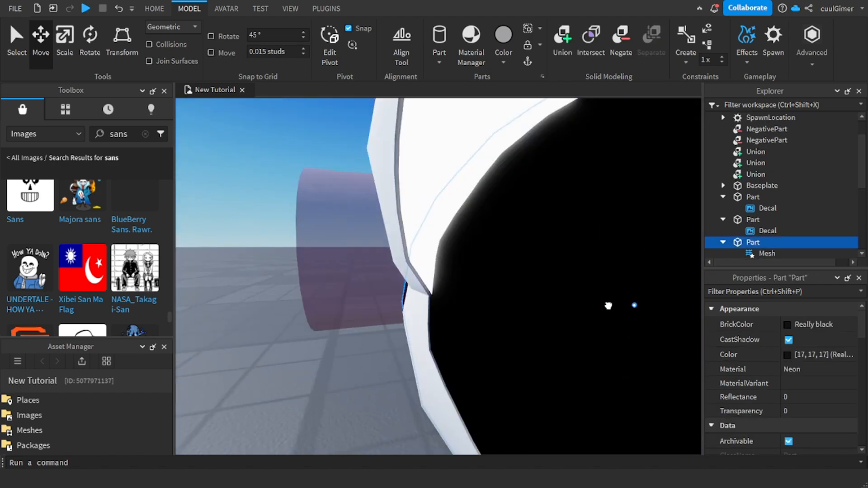
pyautogui.scroll(-5, 530, 300)
pyautogui.moveTo(529, 301); pyautogui.dragTo(511, 285, button='right')
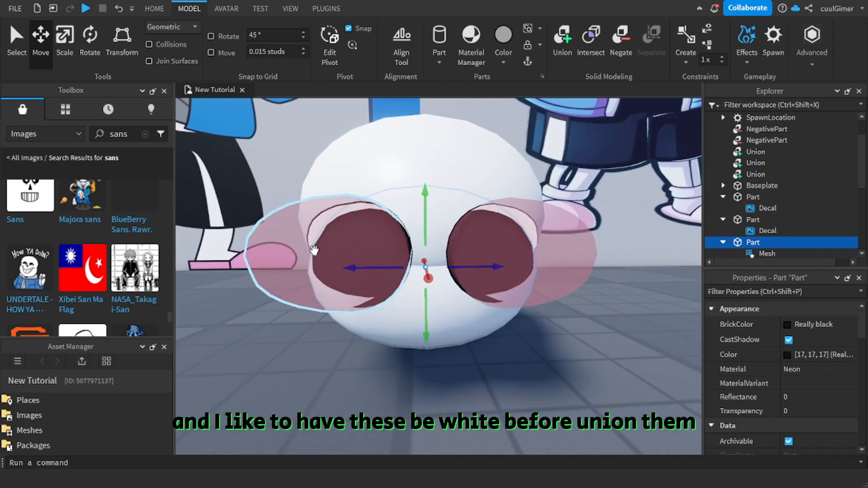
pyautogui.click(316, 250)
pyautogui.moveTo(562, 341); pyautogui.dragTo(554, 340, button='right')
pyautogui.click(556, 346)
pyautogui.press('d')
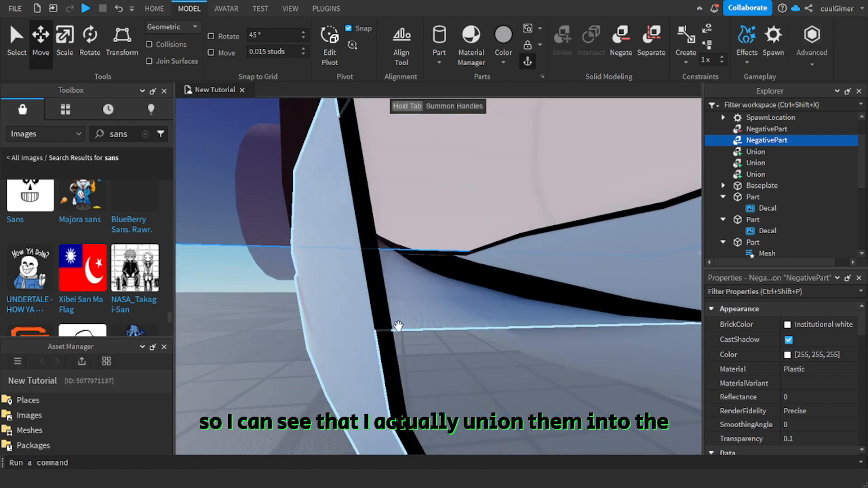
pyautogui.click(400, 326)
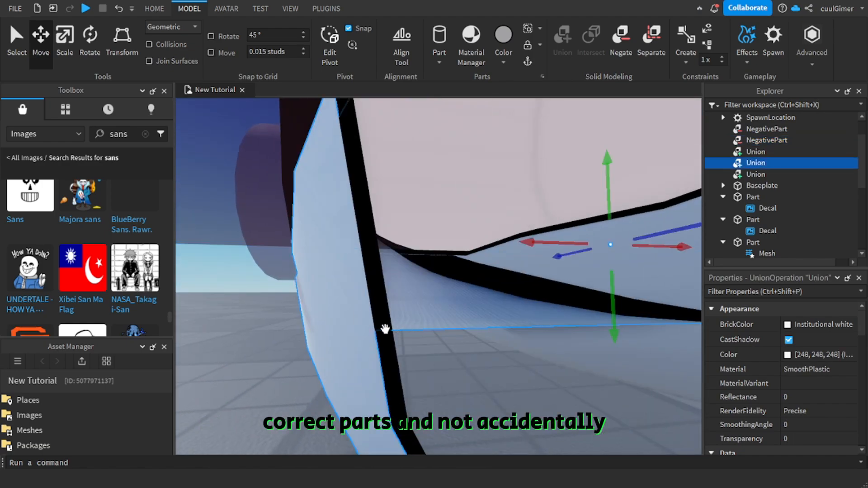
pyautogui.moveTo(384, 328); pyautogui.dragTo(384, 329, button='right')
pyautogui.moveTo(598, 316); pyautogui.dragTo(607, 317, button='right')
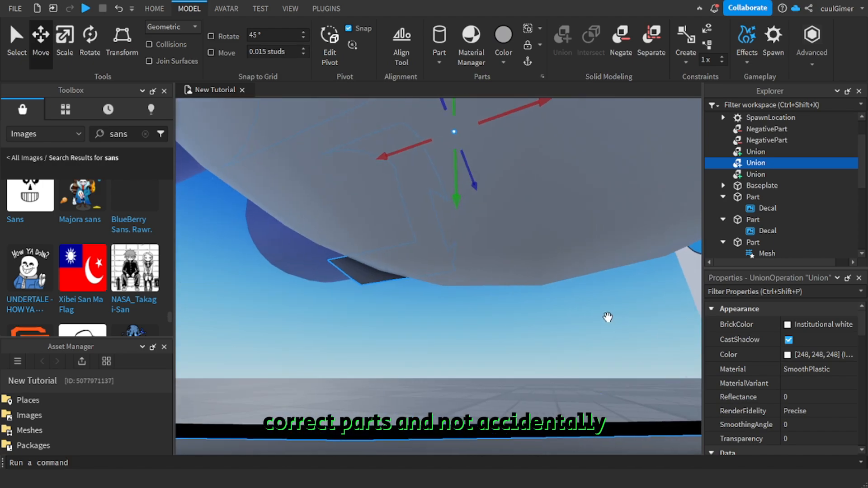
pyautogui.moveTo(393, 423); pyautogui.dragTo(392, 422, button='right')
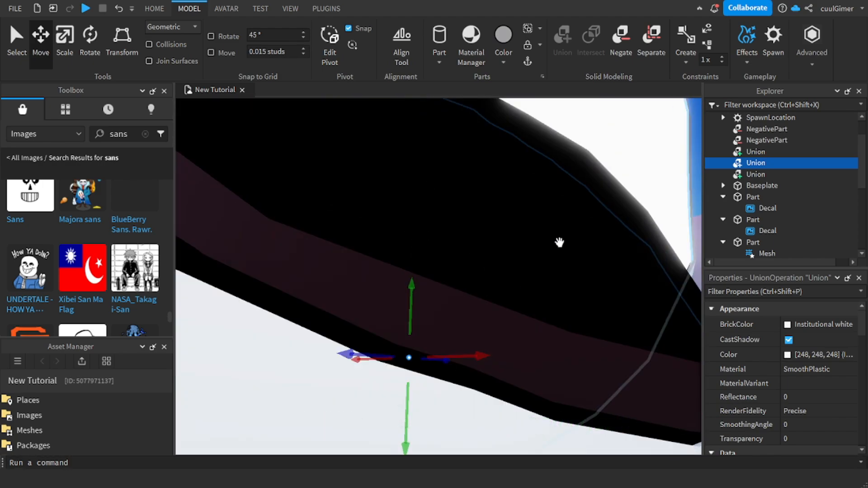
pyautogui.click(549, 297)
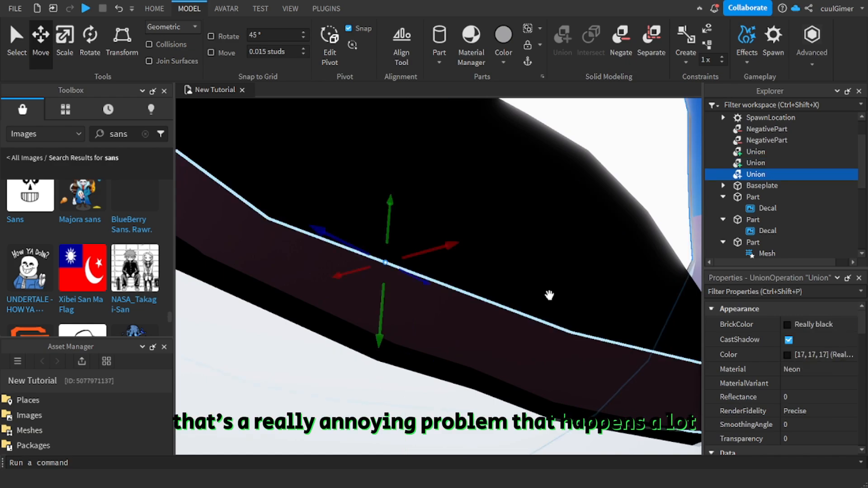
pyautogui.press('s')
pyautogui.moveTo(537, 301); pyautogui.dragTo(537, 301, button='right')
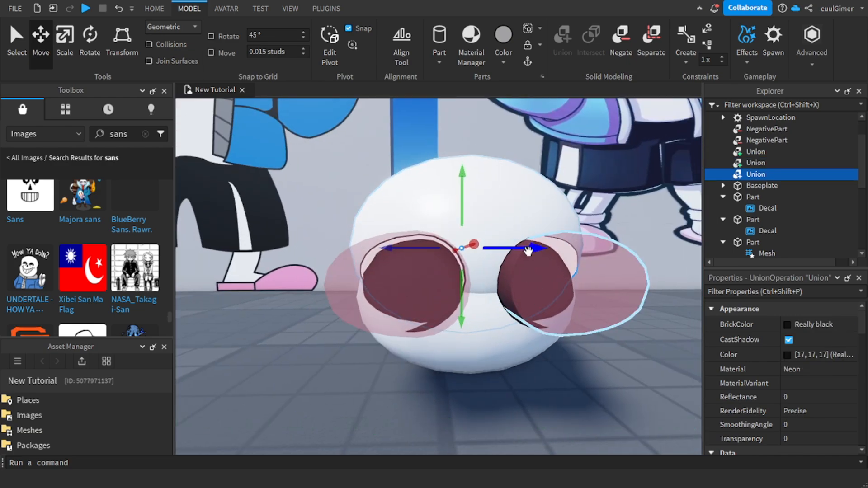
# Step: Examine the head's interior to distinguish the black inner upper union from the black inner lower part
pyautogui.moveTo(522, 250); pyautogui.dragTo(425, 255)
pyautogui.scroll(5, 497, 297)
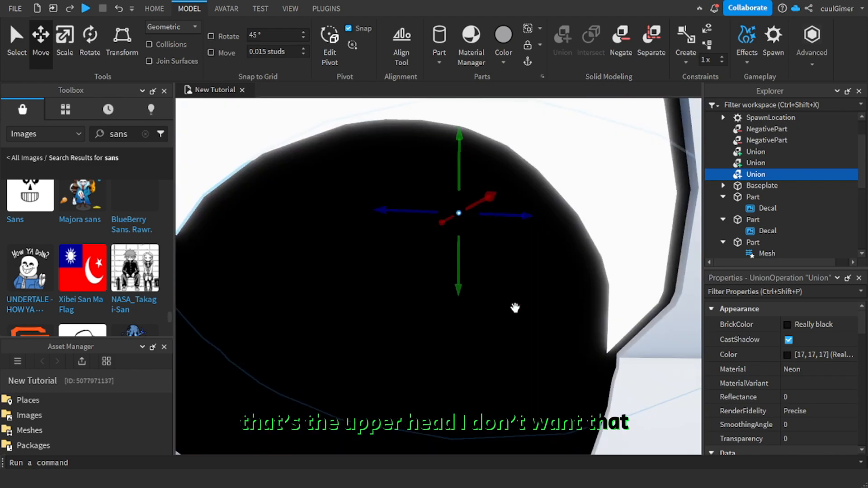
pyautogui.click(502, 344)
pyautogui.scroll(-5, 547, 273)
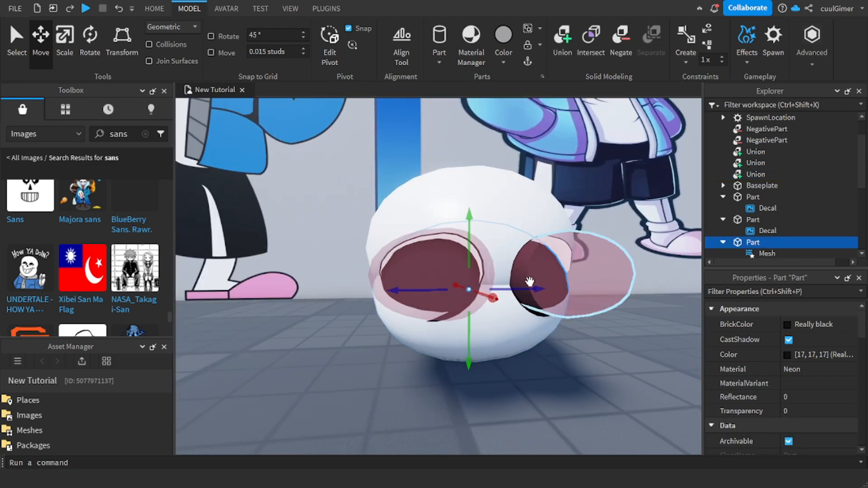
pyautogui.moveTo(530, 282); pyautogui.dragTo(524, 286)
pyautogui.hotkey('ctrl', 'z')
pyautogui.hotkey('ctrl', 'z')
pyautogui.hotkey('ctrl', 'y')
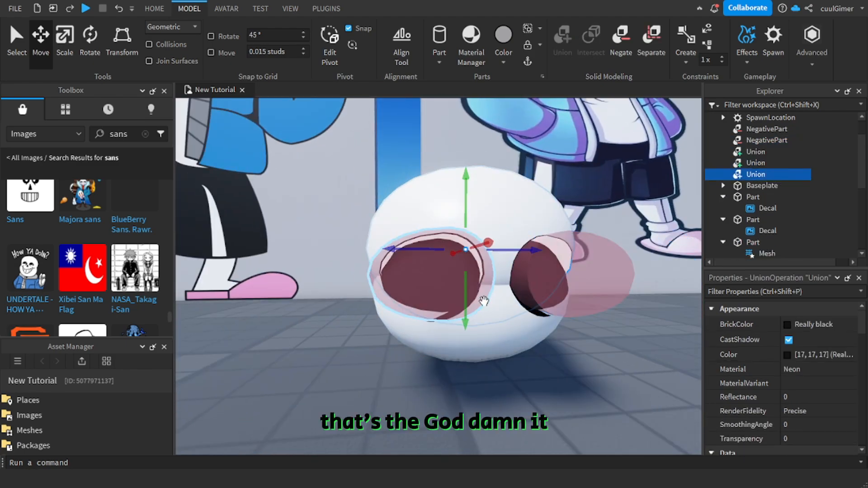
# Step: Union the black inner lower head part with the remaining pair of eye-socket negative parts
pyautogui.scroll(5, 483, 301)
pyautogui.click(414, 283)
pyautogui.scroll(-5, 415, 283)
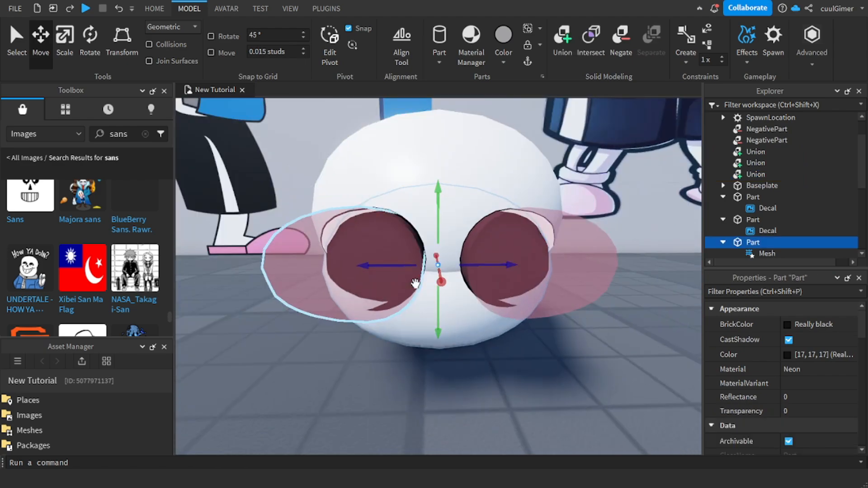
pyautogui.moveTo(415, 283); pyautogui.dragTo(348, 283, button='right')
pyautogui.moveTo(546, 284); pyautogui.dragTo(463, 281)
pyautogui.keyDown('ctrl'); pyautogui.click(501, 314); pyautogui.keyUp('ctrl')
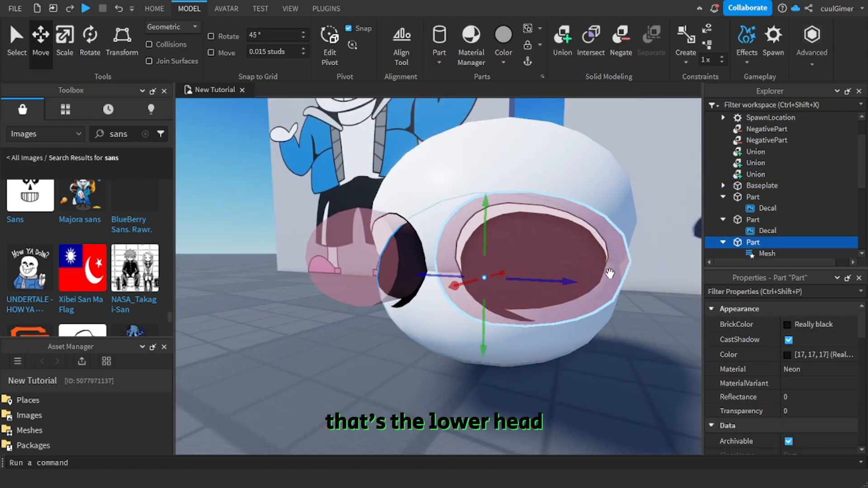
pyautogui.click(559, 50)
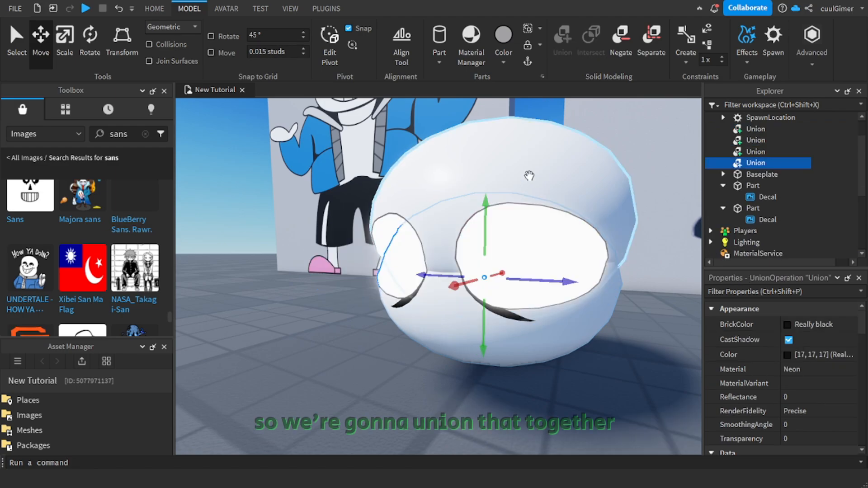
# Step: Select the two inner head unions and make the eye-socket interiors use their black part colour
pyautogui.scroll(-5, 433, 283)
pyautogui.moveTo(433, 283); pyautogui.dragTo(398, 284, button='right')
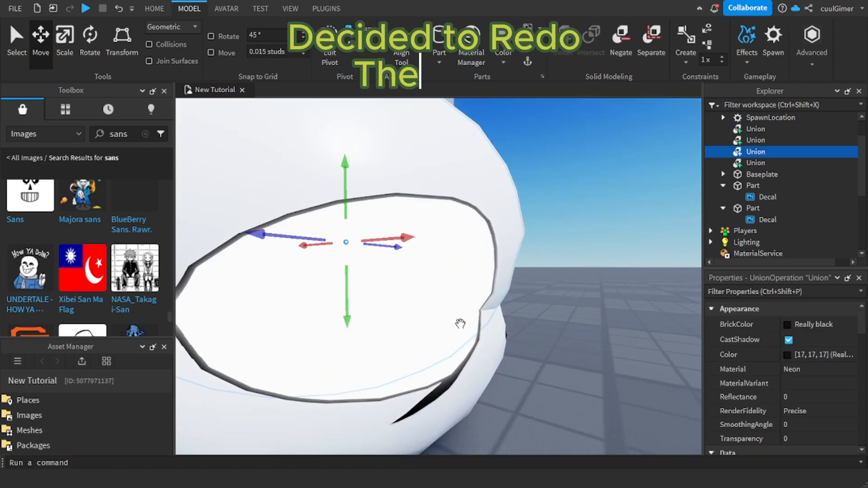
pyautogui.keyDown('ctrl'); pyautogui.click(756, 162); pyautogui.keyUp('ctrl')
pyautogui.scroll(-5, 809, 405)
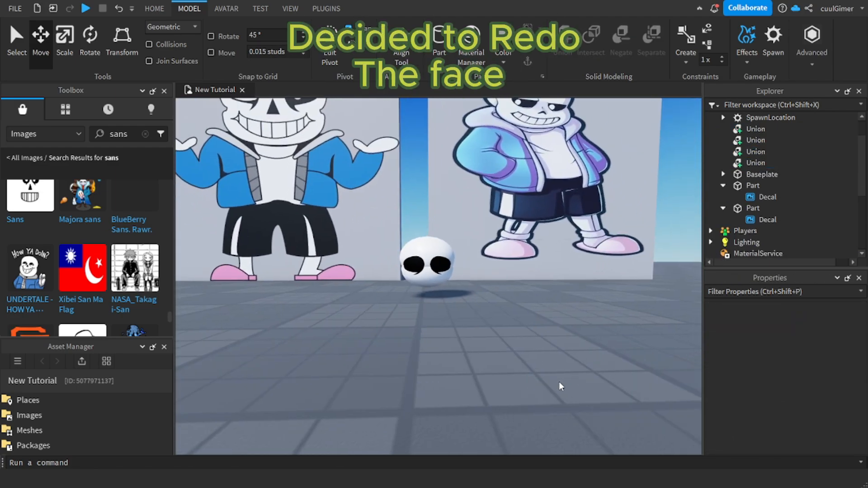
# Step: Reshape the grey eye-socket union and scale its crescent eye bag to fit beneath it
pyautogui.scroll(5, 560, 383)
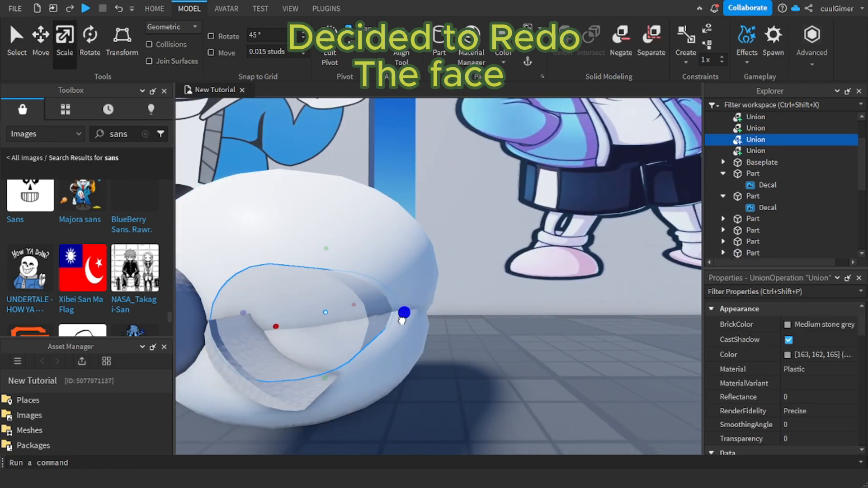
pyautogui.scroll(-5, 402, 320)
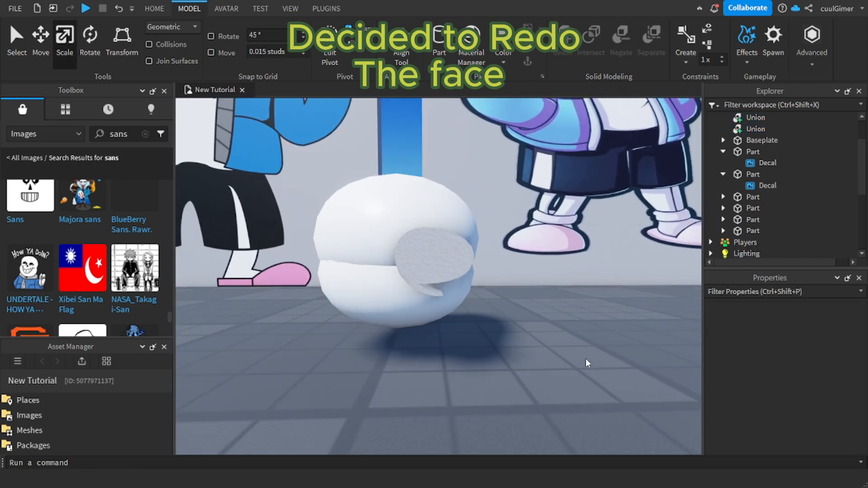
pyautogui.scroll(5, 474, 320)
pyautogui.click(473, 320)
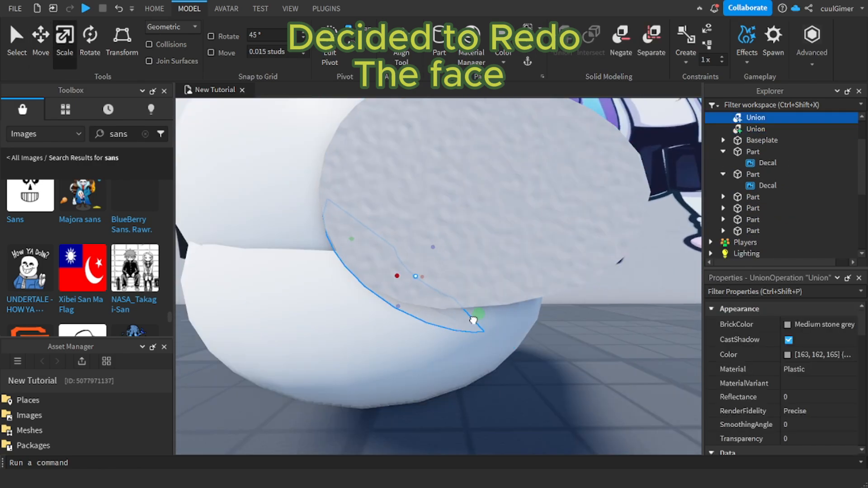
pyautogui.moveTo(474, 320); pyautogui.dragTo(484, 312)
pyautogui.hotkey('ctrl', '4')
pyautogui.hotkey('ctrl', '3')
pyautogui.moveTo(527, 239); pyautogui.dragTo(444, 302, button='right')
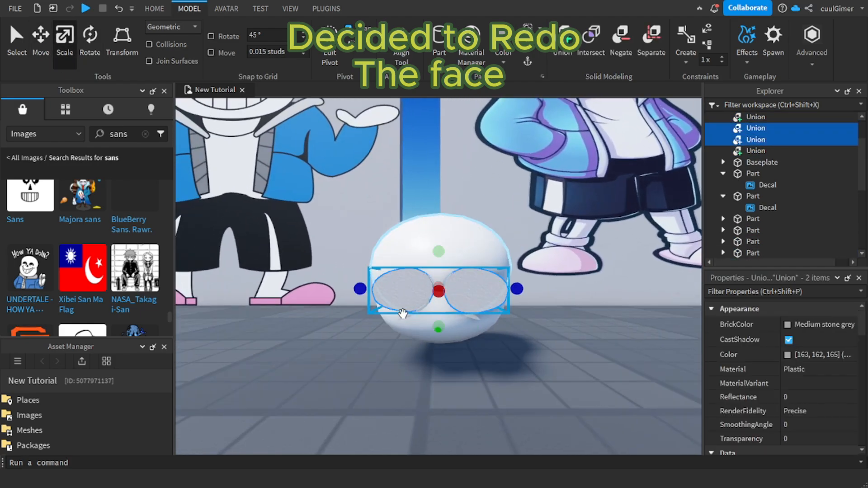
pyautogui.scroll(-3, 544, 313)
pyautogui.scroll(4, 544, 312)
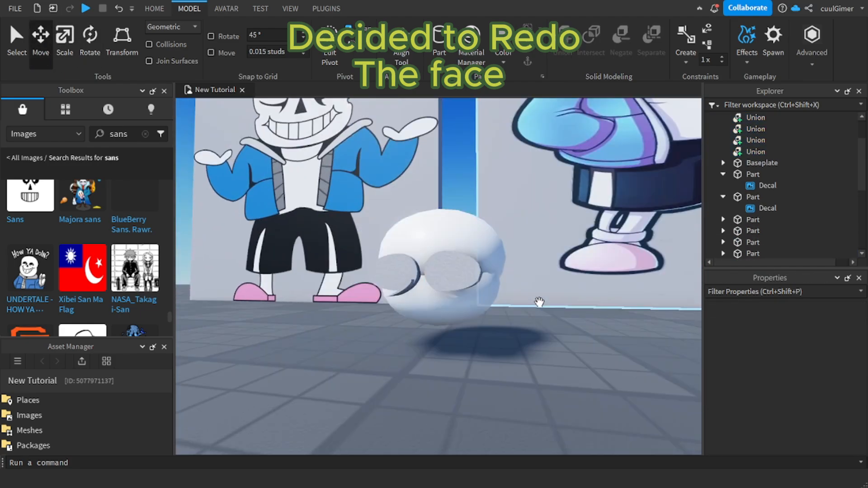
# Step: Delete the two extra head parts overlapping the white upper and lower skull
pyautogui.click(434, 272)
pyautogui.press('Delete')
pyautogui.moveTo(493, 274); pyautogui.dragTo(470, 300, button='right')
pyautogui.click(495, 314)
pyautogui.press('Delete')
# Step: Inspect the white upper and lower head parts and duplicate the upper one
pyautogui.click(493, 266)
pyautogui.scroll(3, 503, 273)
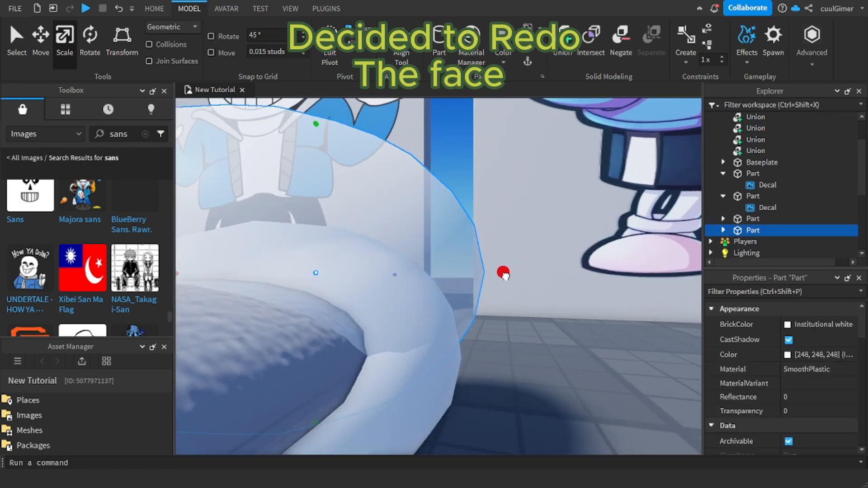
pyautogui.scroll(-3, 492, 264)
pyautogui.click(474, 324)
pyautogui.scroll(-3, 480, 289)
pyautogui.click(551, 389)
pyautogui.click(457, 253)
pyautogui.click(456, 348)
pyautogui.click(481, 239)
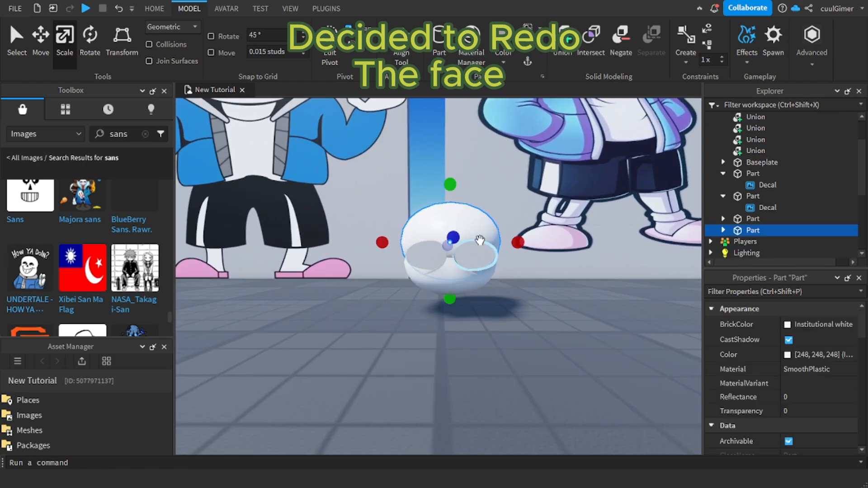
pyautogui.hotkey('ctrl', 'd')
# Step: Select both eye-socket unions and both eye-bag unions and reposition them together on the face
pyautogui.scroll(2, 481, 239)
pyautogui.click(439, 251)
pyautogui.click(405, 240)
pyautogui.click(436, 252)
pyautogui.keyDown('shift'); pyautogui.click(434, 274); pyautogui.keyUp('shift')
pyautogui.keyDown('shift'); pyautogui.click(376, 274); pyautogui.keyUp('shift')
pyautogui.hotkey('ctrl', '2')
pyautogui.scroll(4, 400, 236)
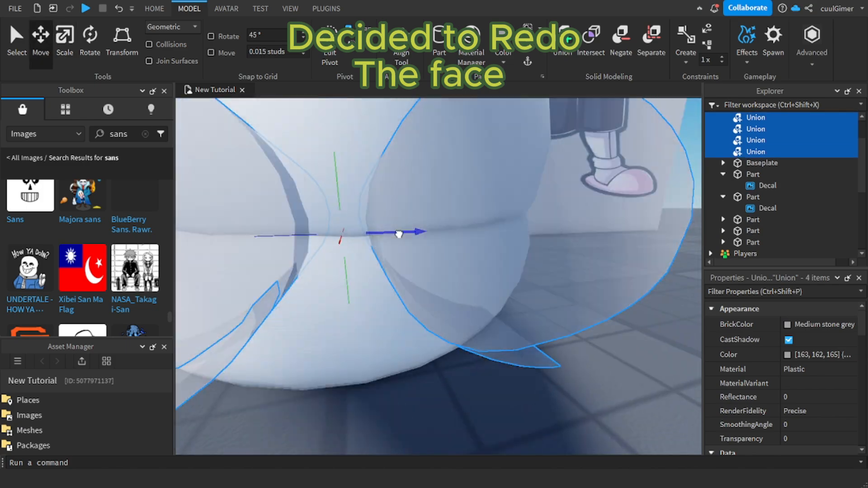
# Step: Delete the duplicated head part
pyautogui.scroll(-2, 416, 254)
pyautogui.scroll(-3, 416, 254)
pyautogui.click(577, 355)
pyautogui.click(436, 379)
pyautogui.press('Delete')
# Step: Activate the Building Tools by F3X resize tool on the two eye-socket unions with an increment of 0.1
pyautogui.scroll(2, 465, 286)
pyautogui.click(385, 254)
pyautogui.click(64, 40)
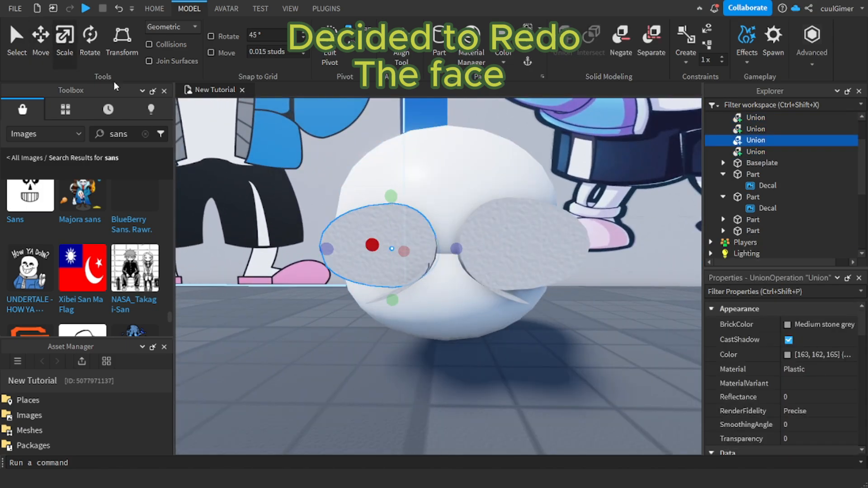
pyautogui.click(326, 9)
pyautogui.click(863, 49)
pyautogui.click(732, 44)
pyautogui.keyDown('shift'); pyautogui.click(524, 247); pyautogui.keyUp('shift')
pyautogui.click(684, 202)
pyautogui.click(235, 324)
pyautogui.write('0.1')
# Step: Try resizing the two eye-socket unions with F3X, undo the change and leave the plugin
pyautogui.moveTo(434, 253); pyautogui.dragTo(500, 215, button='right')
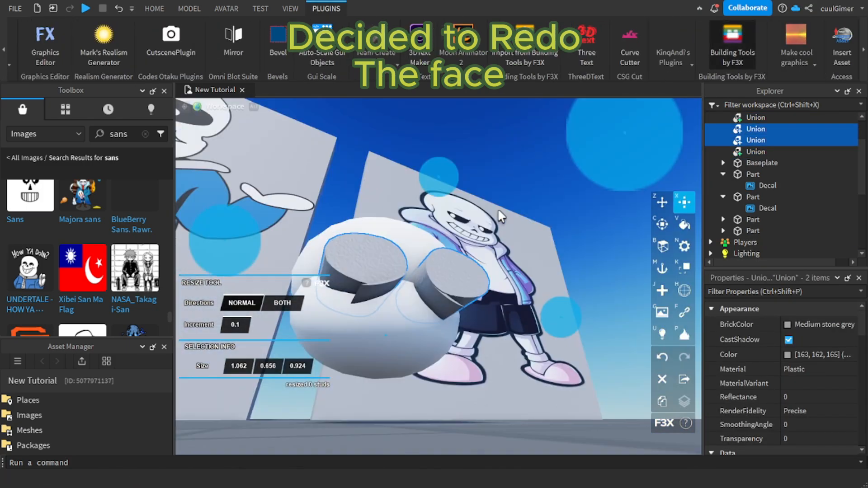
pyautogui.moveTo(457, 163); pyautogui.dragTo(465, 174)
pyautogui.click(244, 321)
pyautogui.moveTo(465, 173); pyautogui.dragTo(479, 209, button='right')
pyautogui.hotkey('ctrl', 'z')
pyautogui.scroll(-3, 372, 351)
pyautogui.scroll(3, 479, 210)
pyautogui.click(438, 330)
pyautogui.keyDown('shift'); pyautogui.click(498, 314); pyautogui.keyUp('shift')
pyautogui.click(744, 46)
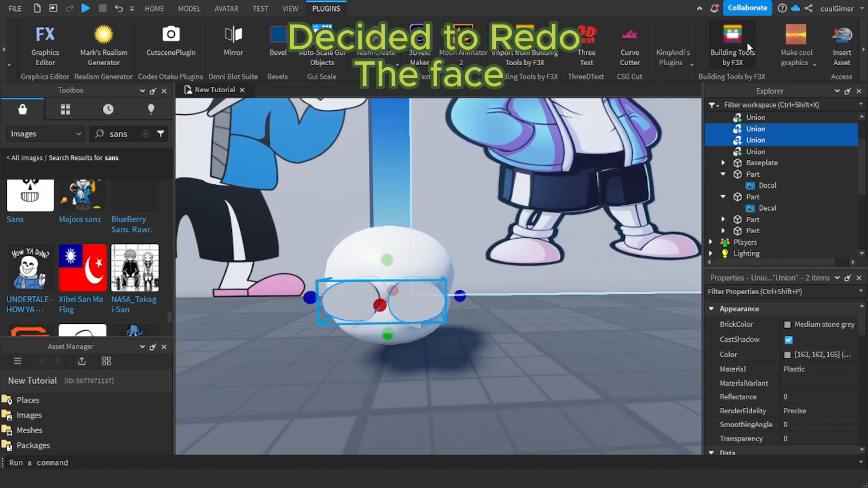
# Step: Select the eye-socket and eye-bag unions and move them forward so they protrude from the face
pyautogui.click(353, 301)
pyautogui.click(189, 9)
pyautogui.keyDown('shift'); pyautogui.click(462, 335); pyautogui.keyUp('shift')
pyautogui.click(41, 41)
pyautogui.click(583, 276)
pyautogui.keyDown('shift'); pyautogui.click(554, 319); pyautogui.keyUp('shift')
pyautogui.moveTo(513, 296); pyautogui.dragTo(519, 308, button='right')
# Step: Adjust the height of the white lower head part with the Scale tool
pyautogui.click(65, 41)
pyautogui.click(452, 312)
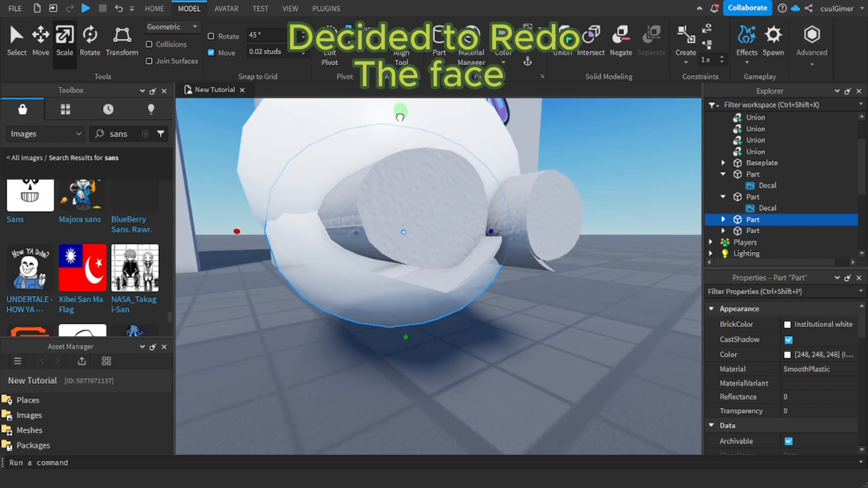
pyautogui.scroll(-5, 557, 375)
pyautogui.scroll(1, 470, 281)
pyautogui.click(471, 281)
pyautogui.click(504, 345)
pyautogui.scroll(3, 525, 375)
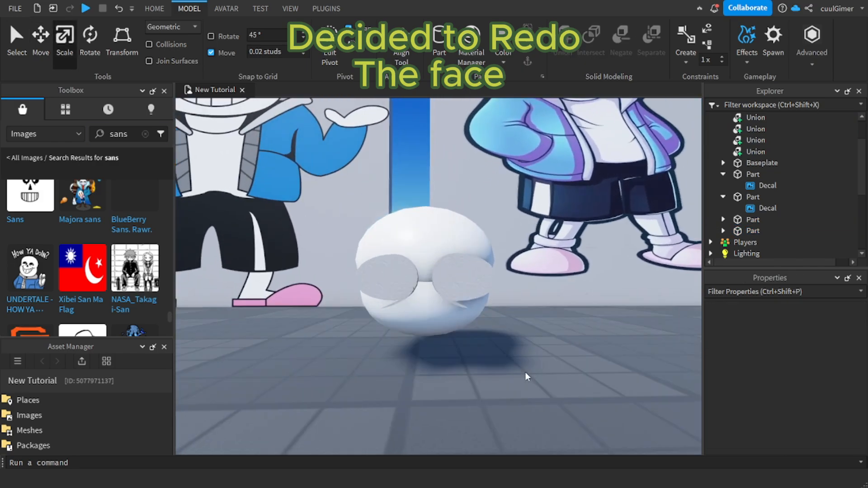
# Step: Select all four eye-socket and eye-bag unions and shift them slightly downward on the face
pyautogui.moveTo(525, 376); pyautogui.dragTo(452, 316, button='right')
pyautogui.click(470, 280)
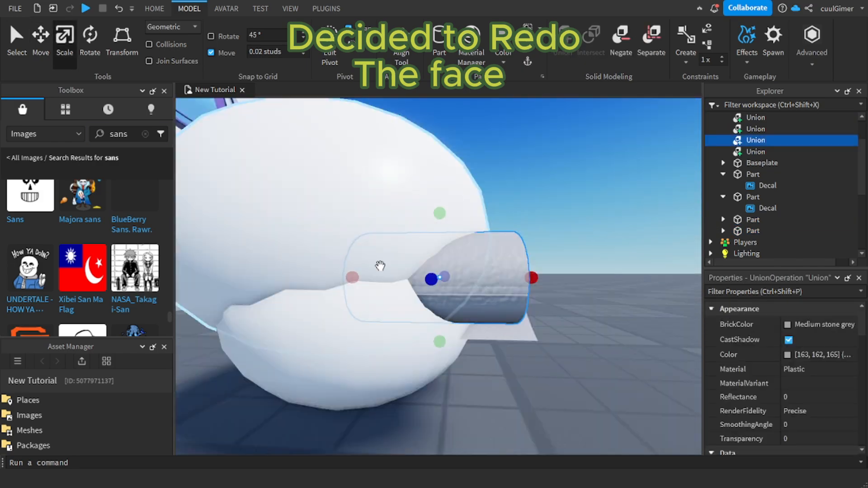
pyautogui.click(40, 41)
pyautogui.moveTo(543, 317); pyautogui.dragTo(342, 390, button='right')
pyautogui.keyDown('shift'); pyautogui.click(655, 365); pyautogui.keyUp('shift')
pyautogui.keyDown('shift'); pyautogui.click(378, 290); pyautogui.keyUp('shift')
pyautogui.keyDown('shift'); pyautogui.click(378, 291); pyautogui.keyUp('shift')
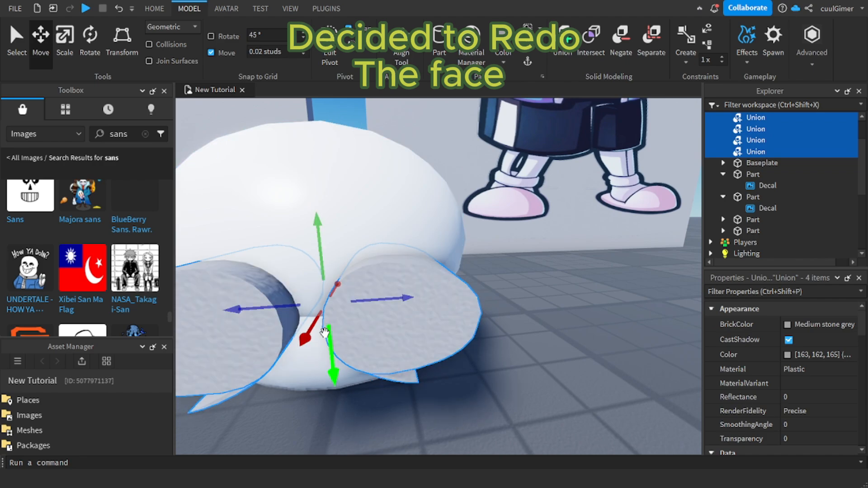
pyautogui.scroll(-5, 324, 333)
pyautogui.moveTo(324, 333); pyautogui.dragTo(633, 335, button='right')
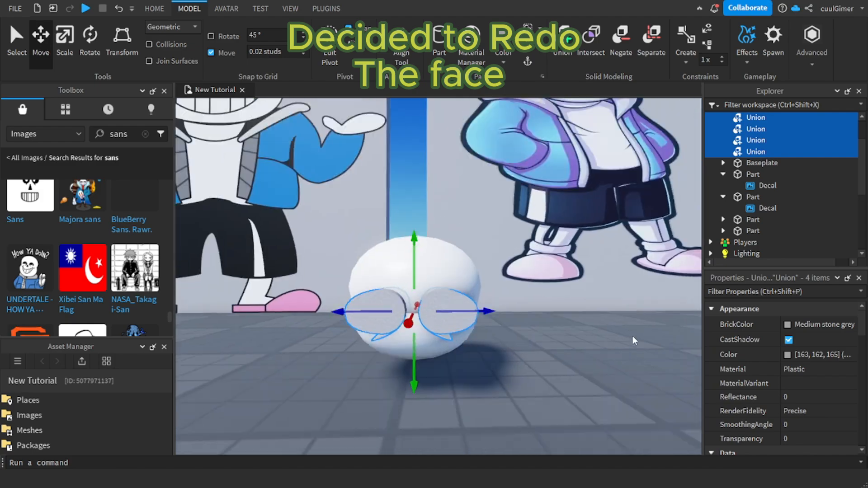
# Step: Duplicate the upper and lower head parts to form a Really black inner layer of the skull
pyautogui.click(653, 351)
pyautogui.click(445, 276)
pyautogui.hotkey('ctrl', 'd')
pyautogui.click(65, 40)
pyautogui.click(211, 53)
pyautogui.scroll(-1, 273, 113)
pyautogui.click(819, 324)
pyautogui.scroll(-3, 562, 370)
pyautogui.click(562, 370)
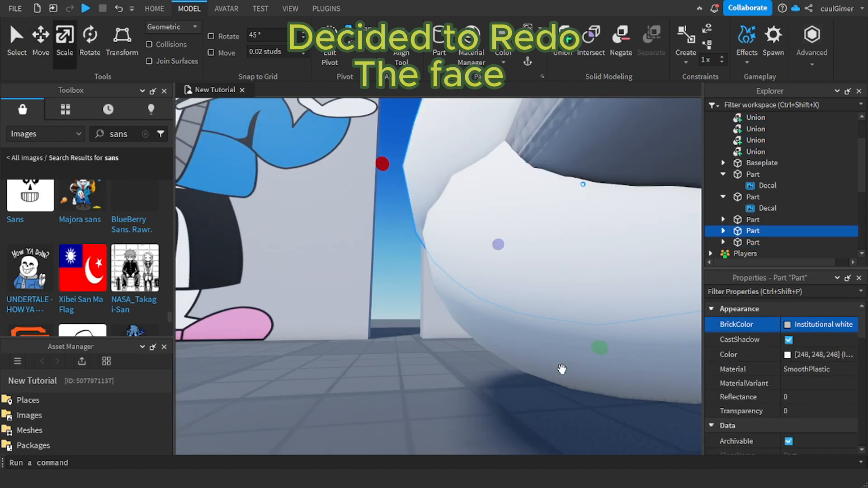
pyautogui.hotkey('ctrl', 'd')
pyautogui.scroll(-5, 433, 381)
# Step: Select the eye-bag union beneath the left socket and enable move snapping at 0.02 studs
pyautogui.click(433, 381)
pyautogui.scroll(3, 392, 300)
pyautogui.click(392, 300)
pyautogui.moveTo(392, 300); pyautogui.dragTo(380, 271, button='right')
pyautogui.click(211, 53)
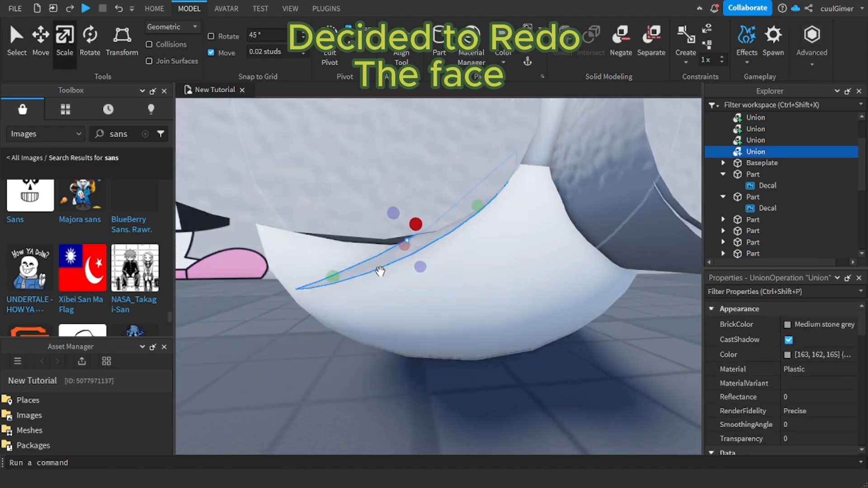
# Step: Negate both eye-socket unions and both eye-bag unions together
pyautogui.click(576, 325)
pyautogui.click(389, 244)
pyautogui.keyDown('shift'); pyautogui.click(407, 267); pyautogui.keyUp('shift')
pyautogui.keyDown('shift'); pyautogui.click(470, 244); pyautogui.keyUp('shift')
pyautogui.keyDown('shift'); pyautogui.click(456, 267); pyautogui.keyUp('shift')
pyautogui.click(621, 41)
# Step: Union the white upper head with a pair of eye-socket negative parts
pyautogui.click(650, 248)
pyautogui.click(401, 267)
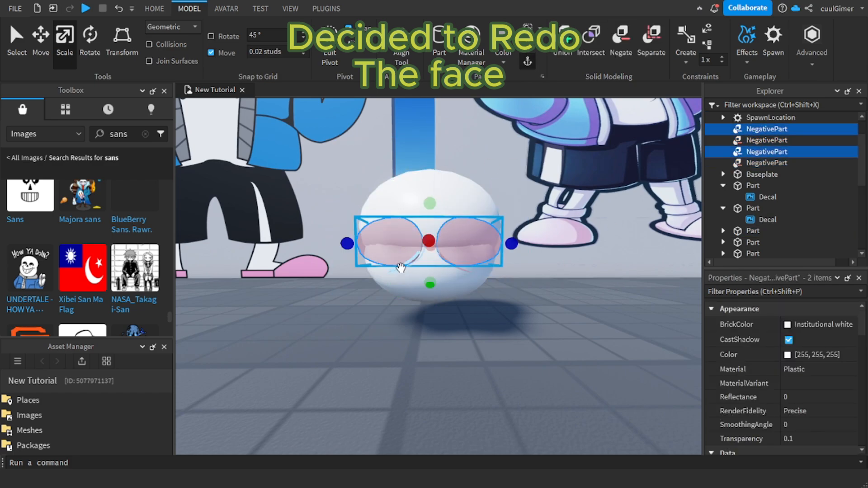
pyautogui.scroll(4, 453, 263)
pyautogui.click(454, 264)
pyautogui.keyDown('shift'); pyautogui.click(494, 348); pyautogui.keyUp('shift')
pyautogui.click(562, 41)
# Step: Union the white lower head with a pair of eye-socket negatives and both eye-bag negatives
pyautogui.click(429, 380)
pyautogui.keyDown('shift'); pyautogui.click(348, 352); pyautogui.keyUp('shift')
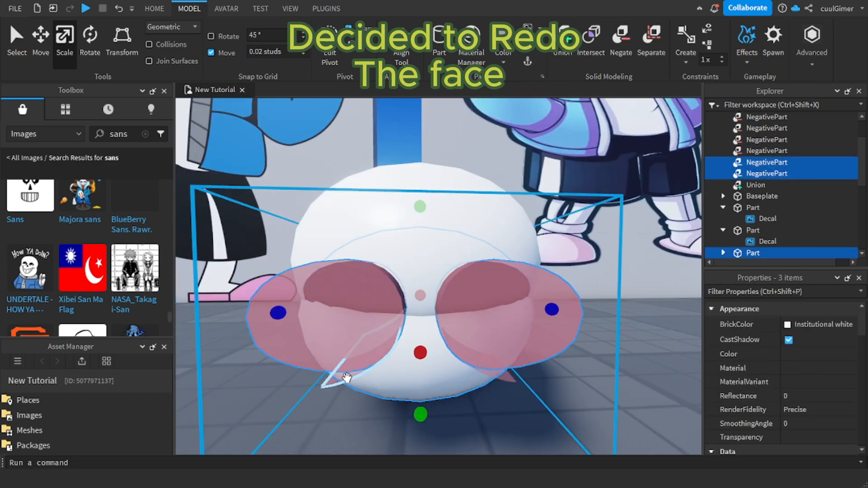
pyautogui.click(562, 41)
# Step: Duplicate the remaining eye-socket negative pair and union one pair with the black inner upper head
pyautogui.click(511, 304)
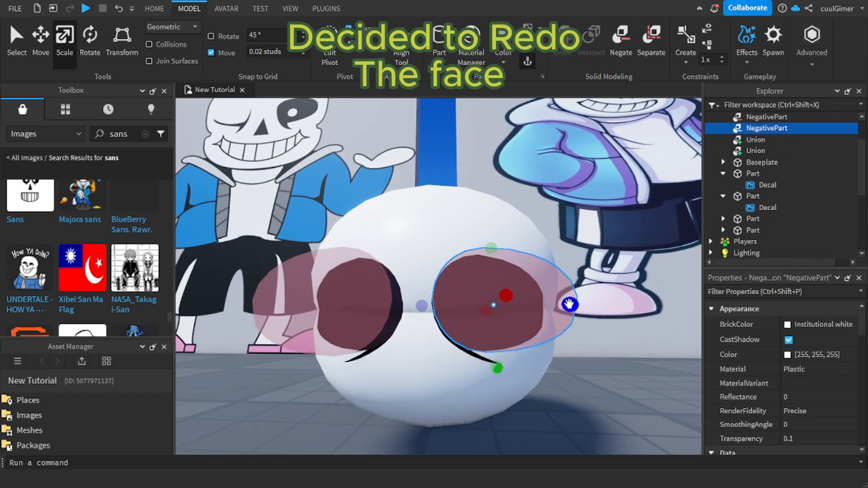
pyautogui.click(348, 304)
pyautogui.keyDown('shift'); pyautogui.click(468, 267); pyautogui.keyUp('shift')
pyautogui.hotkey('ctrl', 'd')
pyautogui.keyDown('shift'); pyautogui.click(416, 258); pyautogui.keyUp('shift')
pyautogui.click(563, 41)
# Step: Union the black inner lower head with the last pair of eye-socket negative parts
pyautogui.click(365, 348)
pyautogui.keyDown('shift'); pyautogui.click(365, 348); pyautogui.keyUp('shift')
pyautogui.keyDown('shift'); pyautogui.click(506, 298); pyautogui.keyUp('shift')
pyautogui.click(563, 41)
# Step: Select both inner neon unions and make them use their Really black part colour
pyautogui.keyDown('shift'); pyautogui.click(549, 271); pyautogui.keyUp('shift')
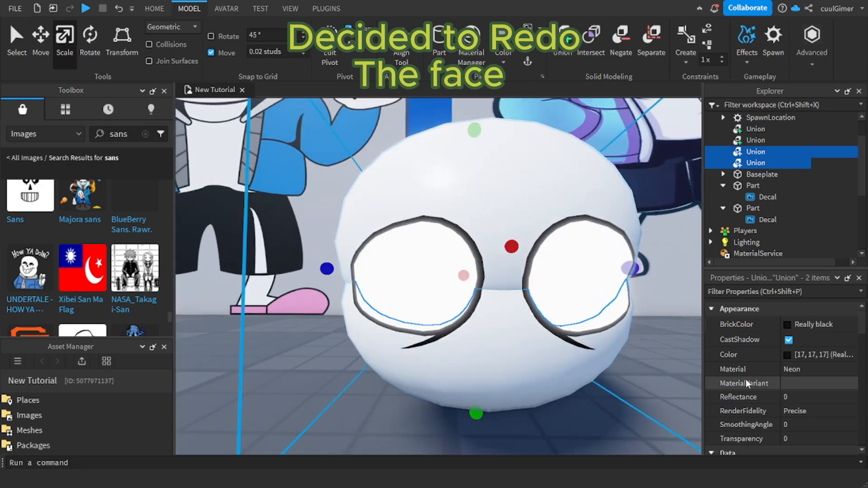
pyautogui.scroll(-2, 744, 379)
pyautogui.click(788, 398)
pyautogui.click(617, 408)
pyautogui.scroll(-4, 617, 408)
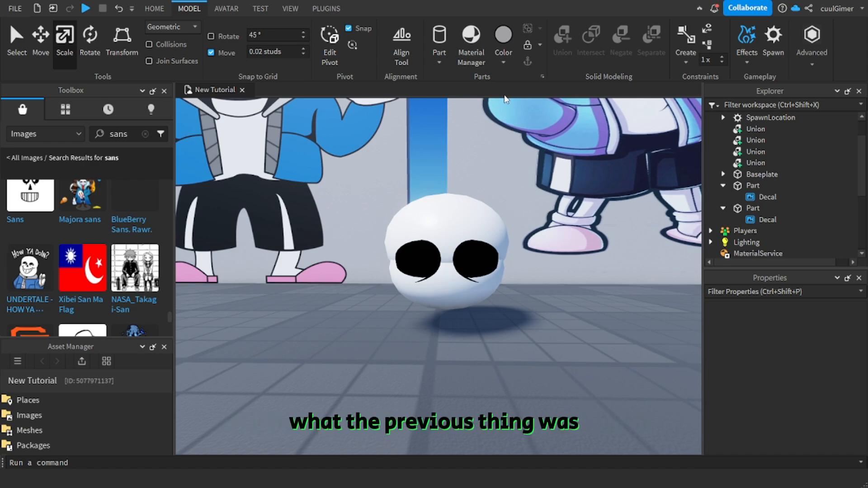
# Step: Insert a ball part, convert it to a union and shrink it into a flattened pupil in front of the head
pyautogui.click(439, 41)
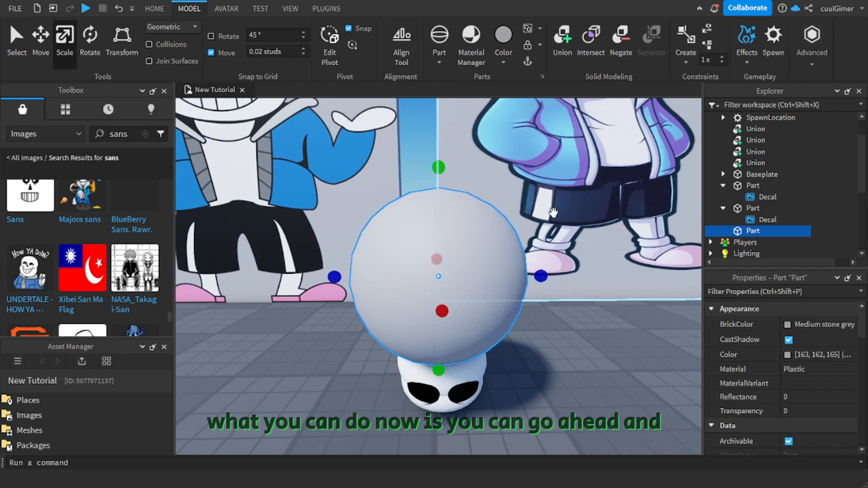
pyautogui.click(560, 41)
pyautogui.moveTo(452, 297); pyautogui.dragTo(453, 296, button='right')
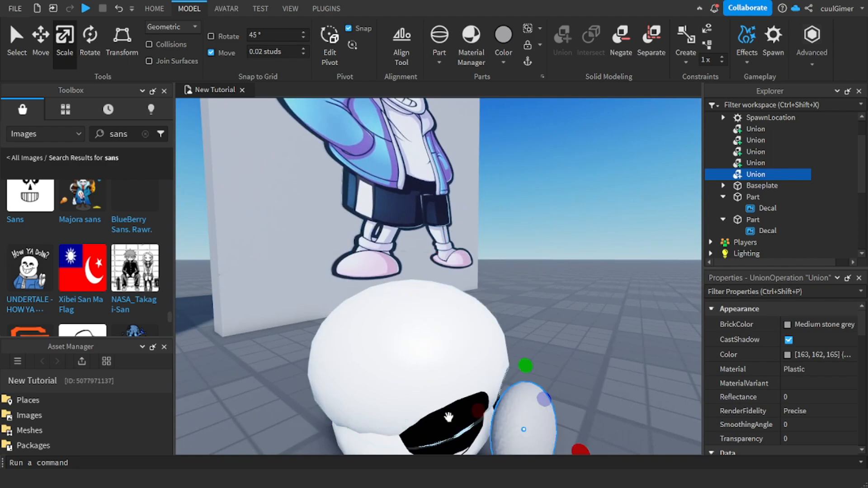
pyautogui.moveTo(449, 417); pyautogui.dragTo(448, 417, button='right')
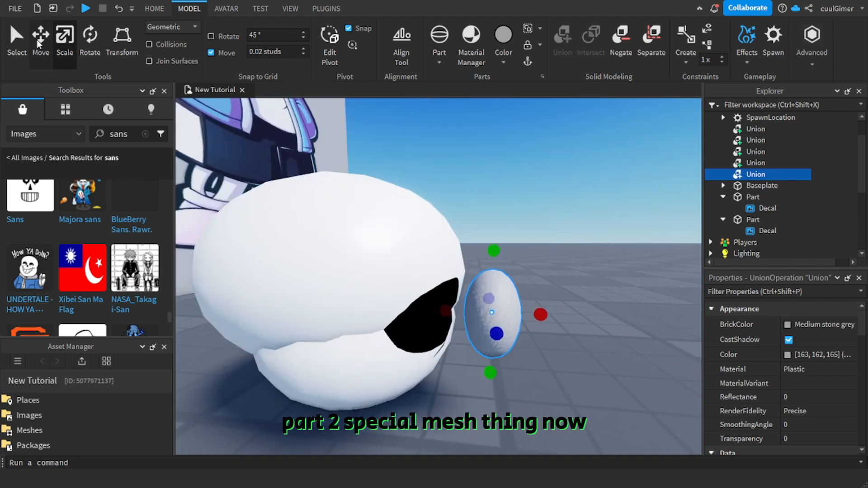
# Step: Move the pupil union into one eye socket and scale it down to fit against the black interior
pyautogui.click(40, 43)
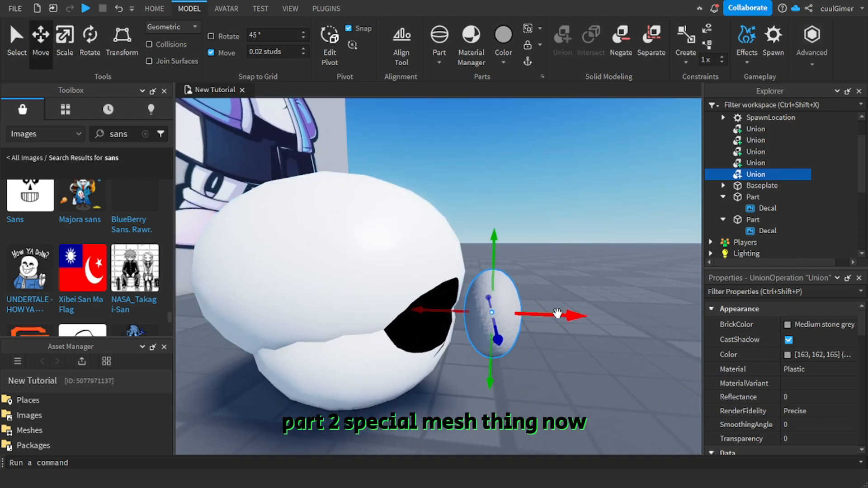
pyautogui.moveTo(557, 314); pyautogui.dragTo(519, 314)
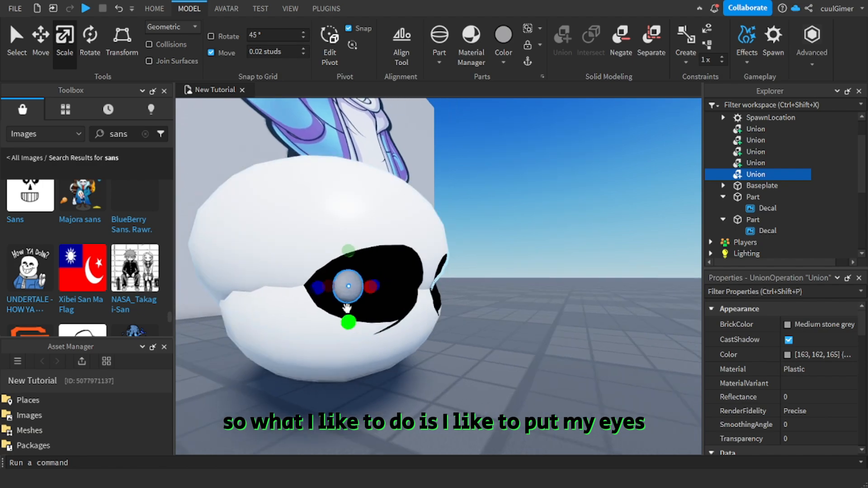
pyautogui.moveTo(347, 308); pyautogui.dragTo(351, 306, button='right')
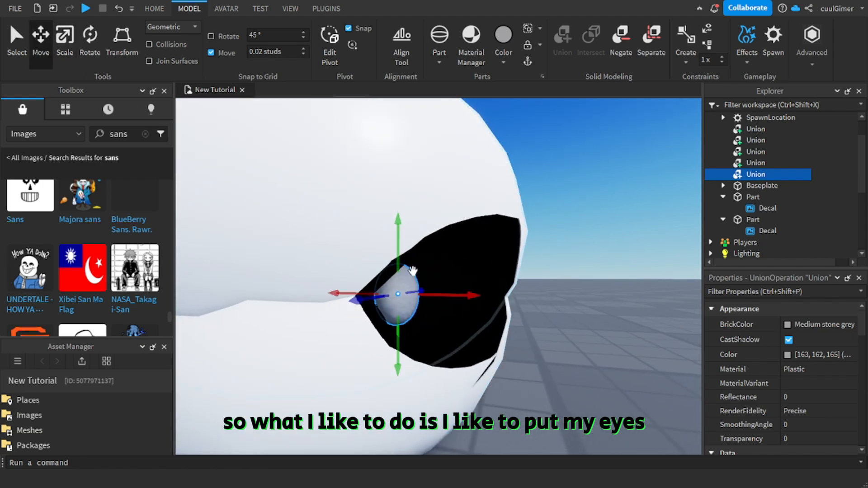
pyautogui.moveTo(431, 300); pyautogui.dragTo(432, 300, button='right')
pyautogui.moveTo(416, 285); pyautogui.dragTo(419, 285)
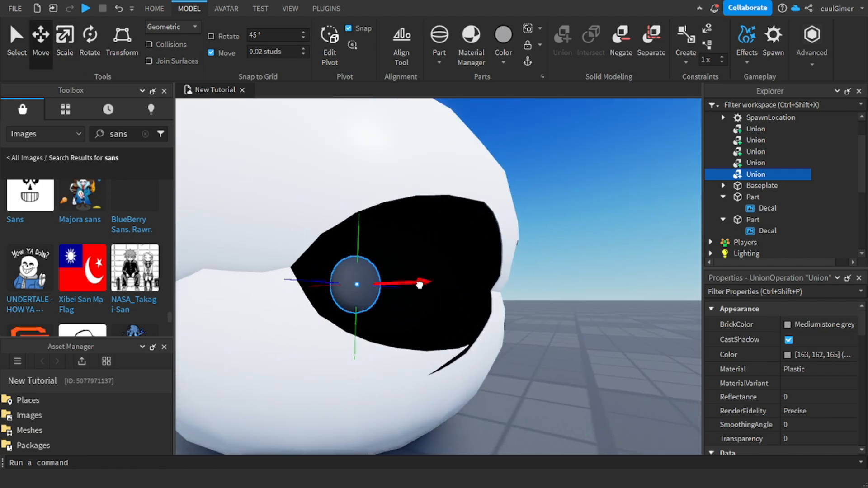
# Step: Set the pupil's material to Neon and shift it slightly toward the middle of the face
pyautogui.click(819, 370)
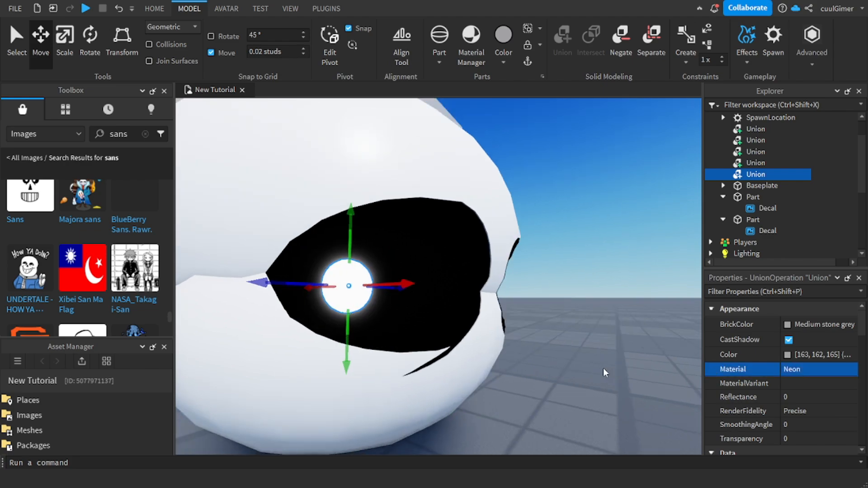
pyautogui.moveTo(469, 294); pyautogui.dragTo(458, 290, button='right')
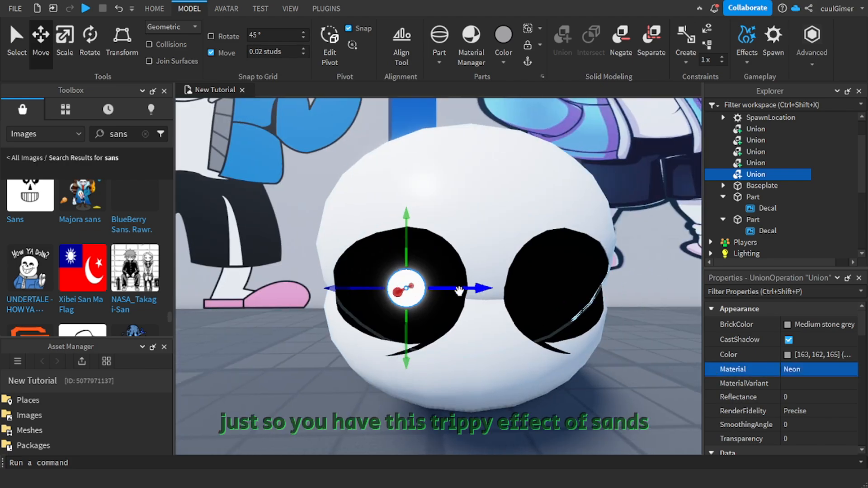
pyautogui.moveTo(459, 290); pyautogui.dragTo(465, 290)
pyautogui.scroll(-3, 466, 301)
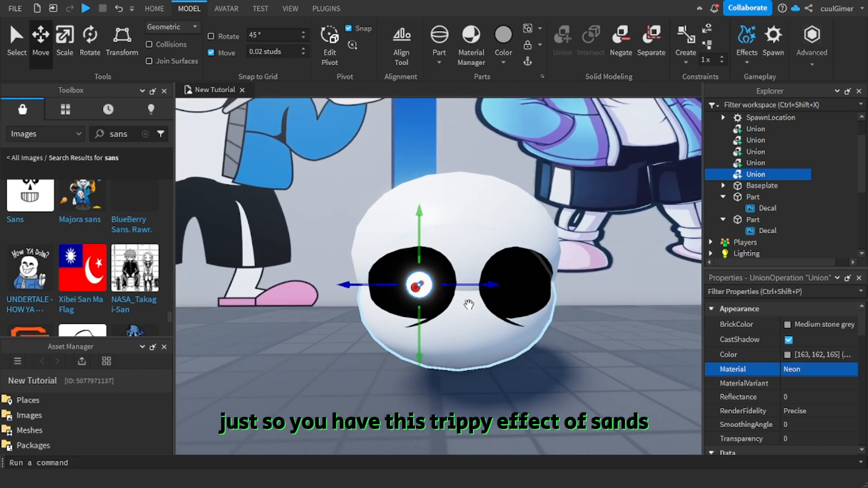
pyautogui.moveTo(468, 302); pyautogui.dragTo(468, 303, button='right')
pyautogui.click(508, 338)
pyautogui.moveTo(508, 338); pyautogui.dragTo(501, 339, button='right')
pyautogui.scroll(3, 500, 338)
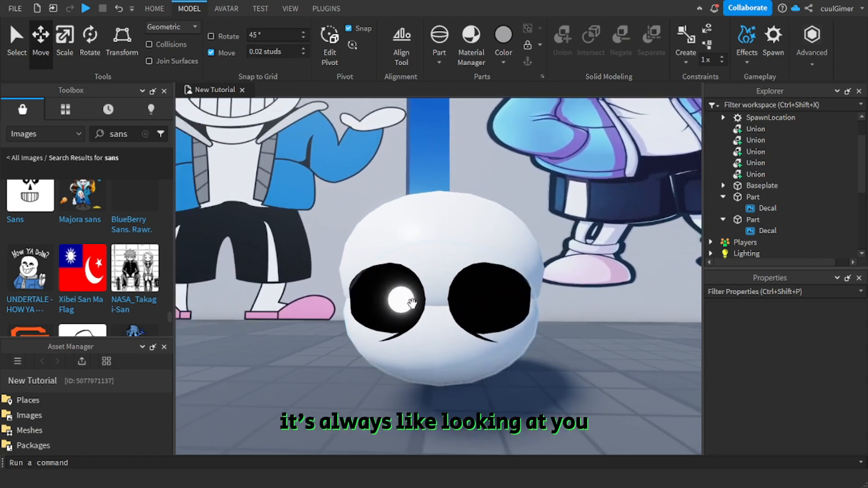
# Step: Scale the glowing pupil down to a smaller round shape inside its eye socket
pyautogui.click(406, 302)
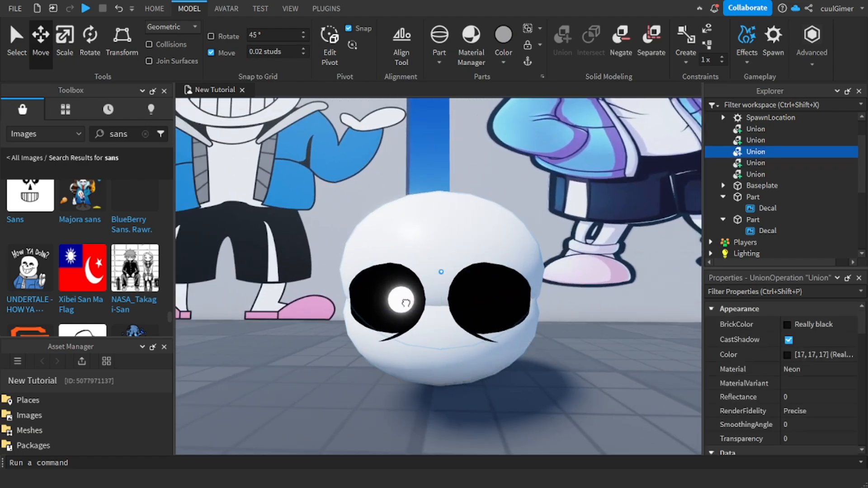
pyautogui.click(398, 299)
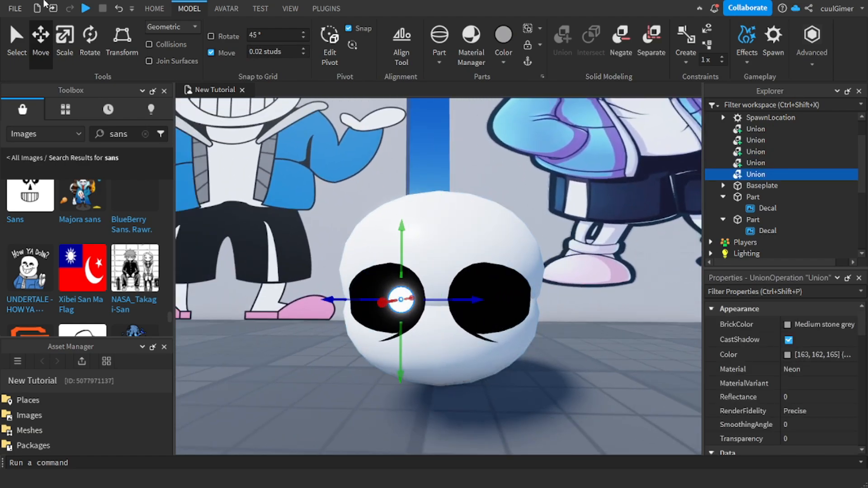
pyautogui.click(64, 41)
pyautogui.press('f')
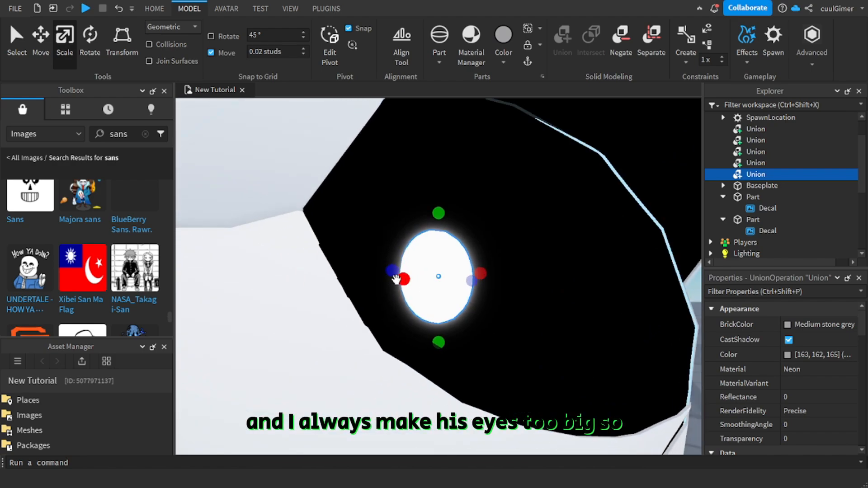
pyautogui.moveTo(396, 279); pyautogui.dragTo(401, 280)
pyautogui.moveTo(402, 280); pyautogui.dragTo(405, 277, button='right')
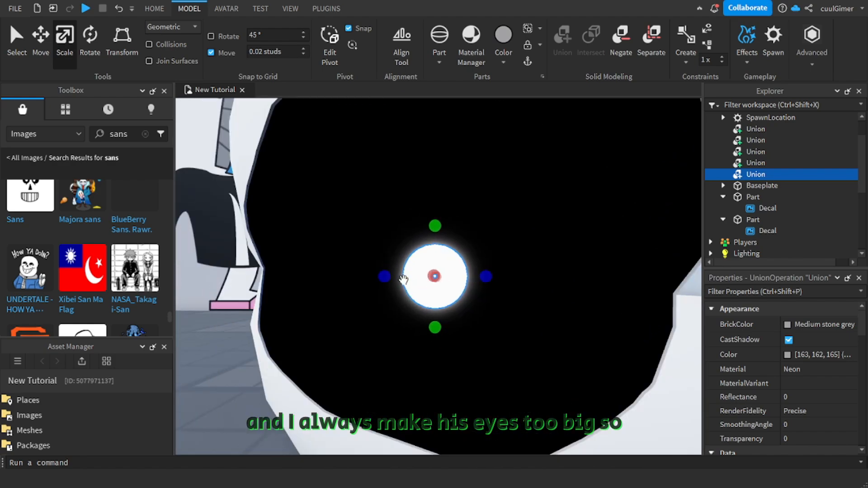
pyautogui.scroll(-5, 364, 266)
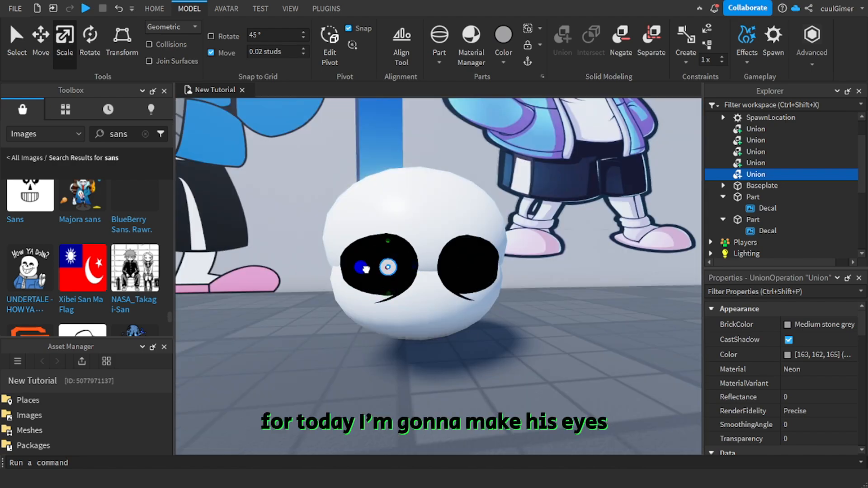
# Step: Duplicate the neon pupil and place the copy in the opposite eye socket, mirroring the first one
pyautogui.hotkey('ctrl', 'd')
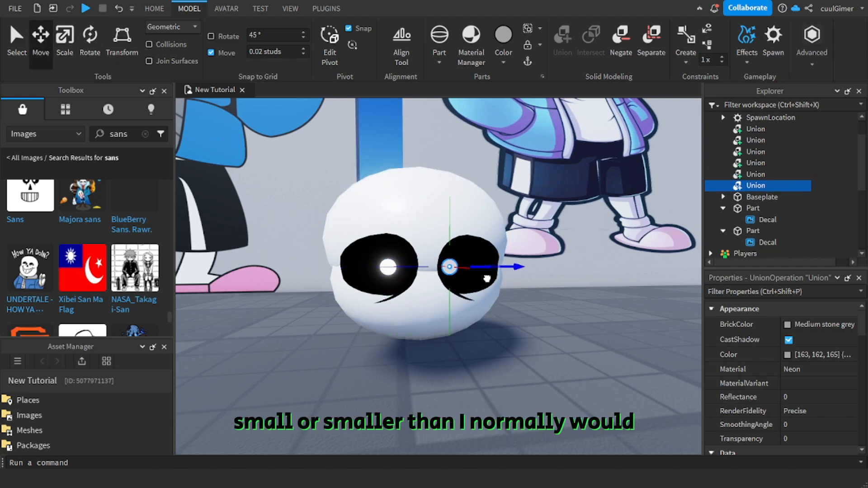
pyautogui.moveTo(487, 278); pyautogui.dragTo(490, 279)
pyautogui.moveTo(490, 278); pyautogui.dragTo(468, 283, button='right')
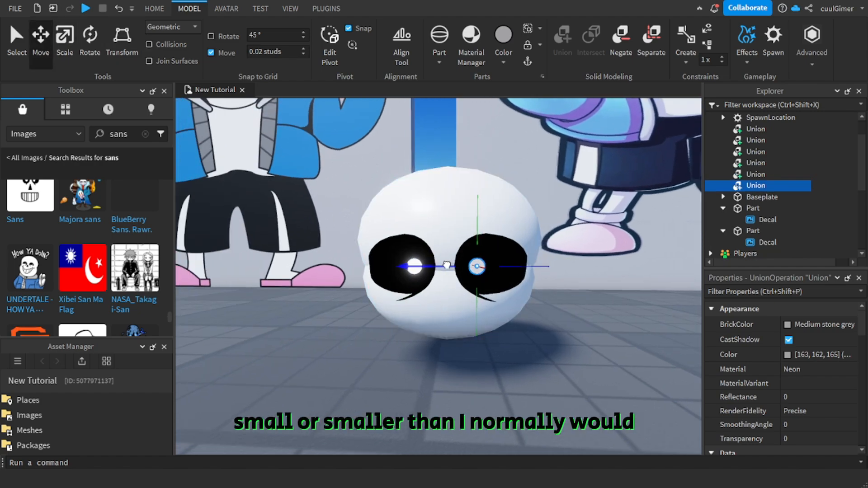
pyautogui.click(496, 365)
# Step: Examine the head and its two glowing pupils from several angles and distances
pyautogui.scroll(-4, 495, 364)
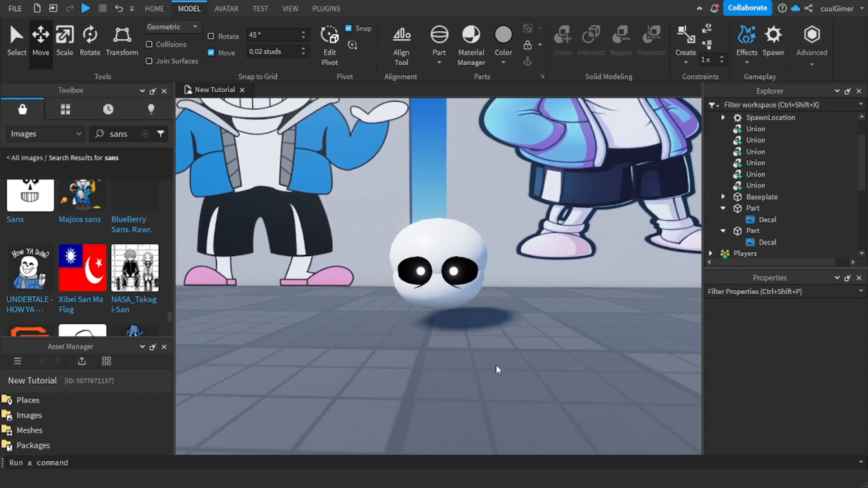
pyautogui.moveTo(495, 365); pyautogui.dragTo(495, 365, button='right')
pyautogui.scroll(3, 495, 365)
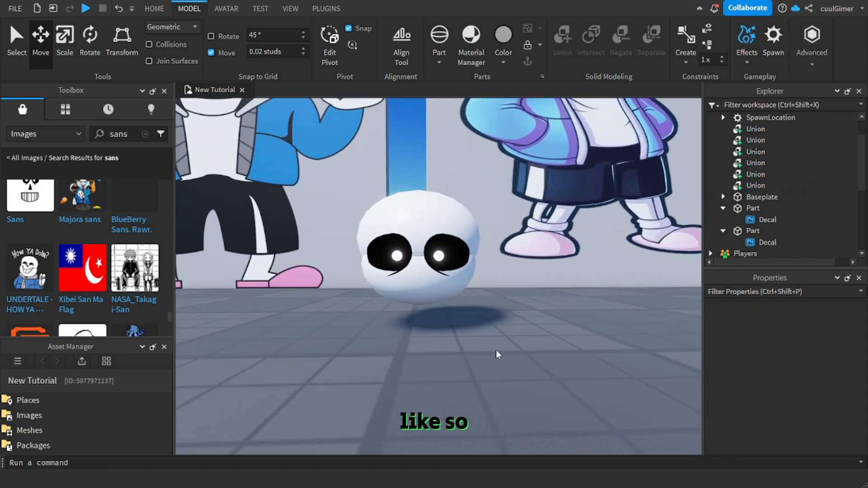
pyautogui.scroll(-3, 448, 344)
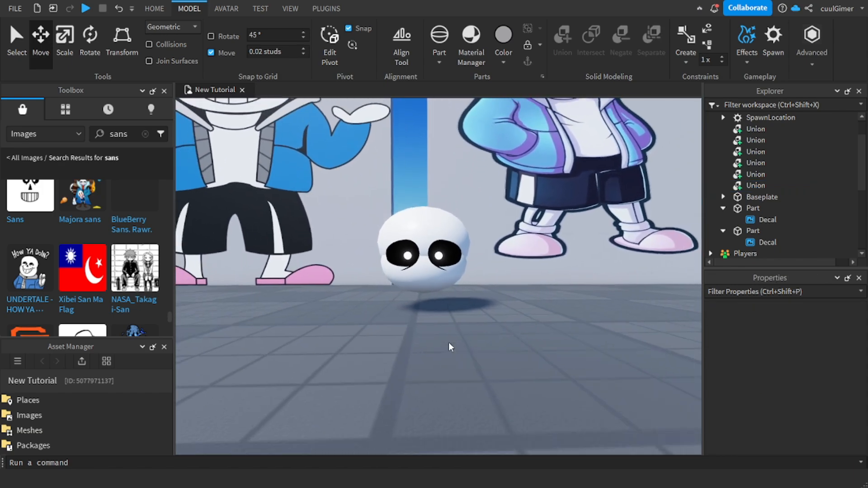
pyautogui.moveTo(448, 344); pyautogui.dragTo(449, 344, button='right')
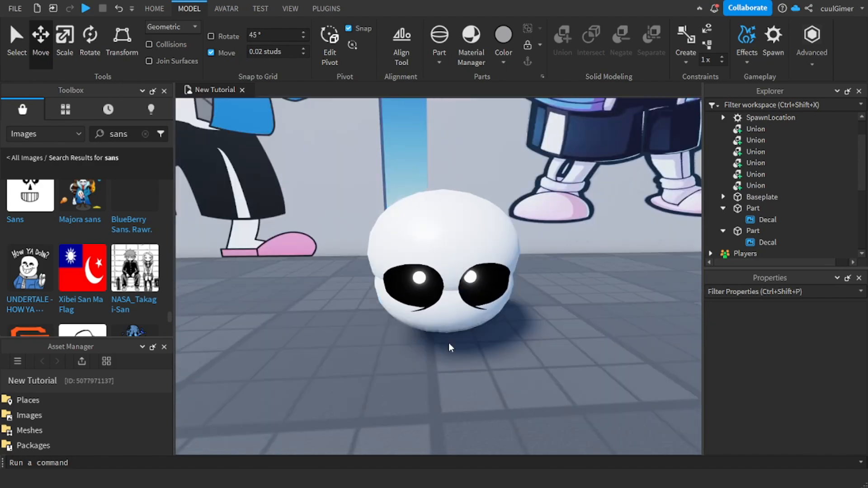
pyautogui.scroll(3, 449, 343)
pyautogui.scroll(-7, 448, 344)
pyautogui.scroll(6, 454, 338)
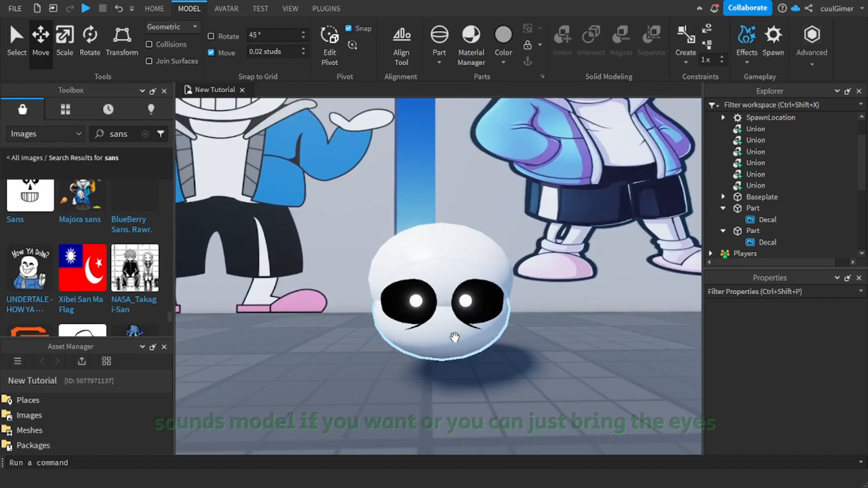
pyautogui.moveTo(454, 338); pyautogui.dragTo(454, 338, button='right')
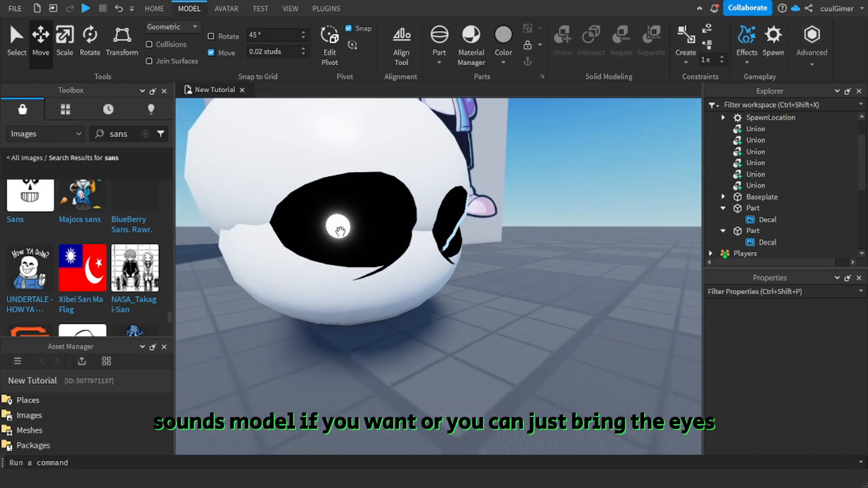
# Step: Try to bring both pupils forward toward the front of the eye sockets
pyautogui.click(340, 229)
pyautogui.moveTo(491, 235); pyautogui.dragTo(536, 229, button='right')
pyautogui.keyDown('ctrl'); pyautogui.click(481, 227); pyautogui.keyUp('ctrl')
pyautogui.keyDown('ctrl'); pyautogui.click(529, 247); pyautogui.keyUp('ctrl')
pyautogui.click(536, 229)
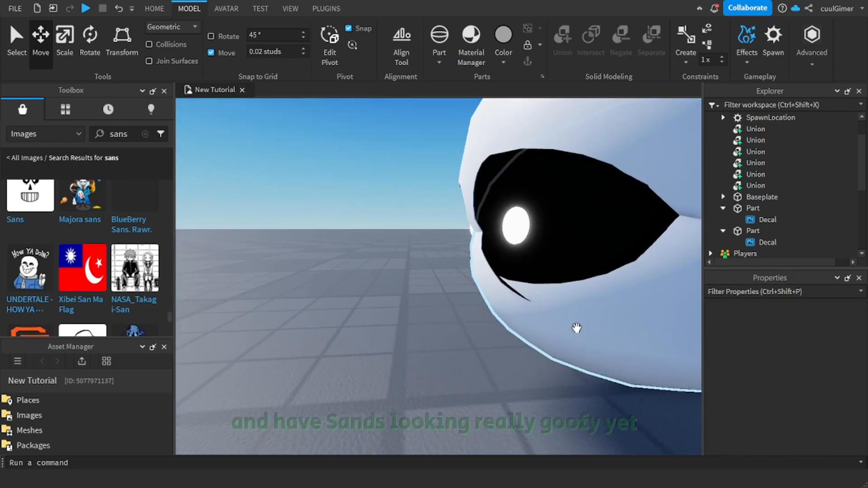
pyautogui.moveTo(576, 329); pyautogui.dragTo(544, 371, button='right')
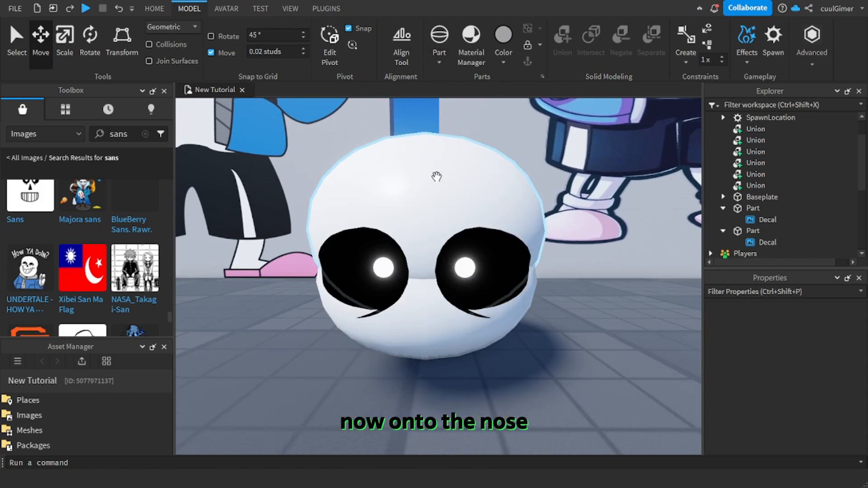
# Step: Insert a cylinder part beside the head for the nose and shorten it into a thin disc
pyautogui.click(466, 267)
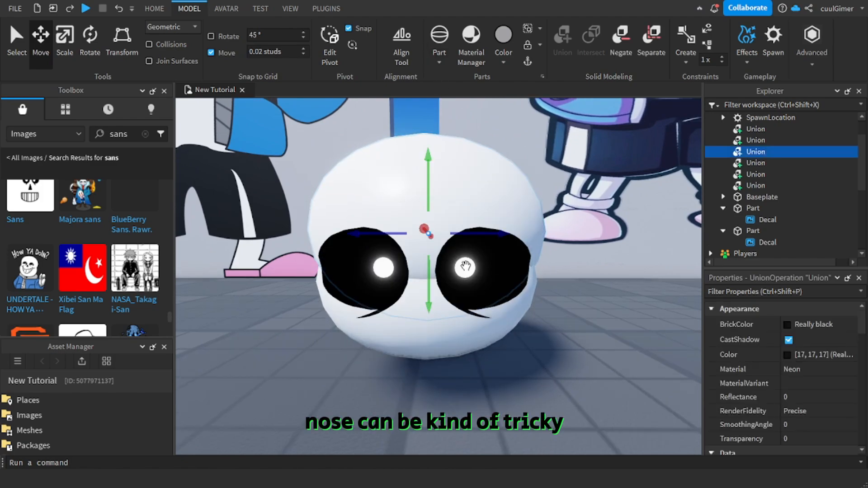
pyautogui.scroll(-5, 468, 240)
pyautogui.moveTo(468, 241); pyautogui.dragTo(467, 240, button='right')
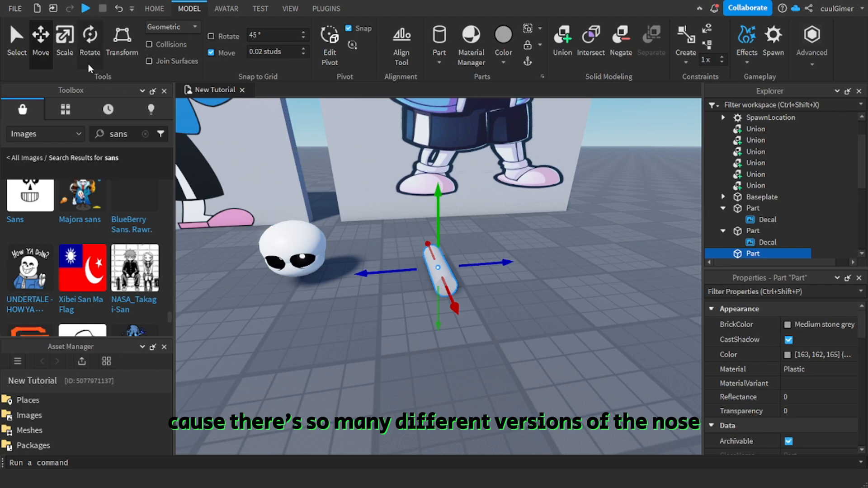
pyautogui.click(65, 39)
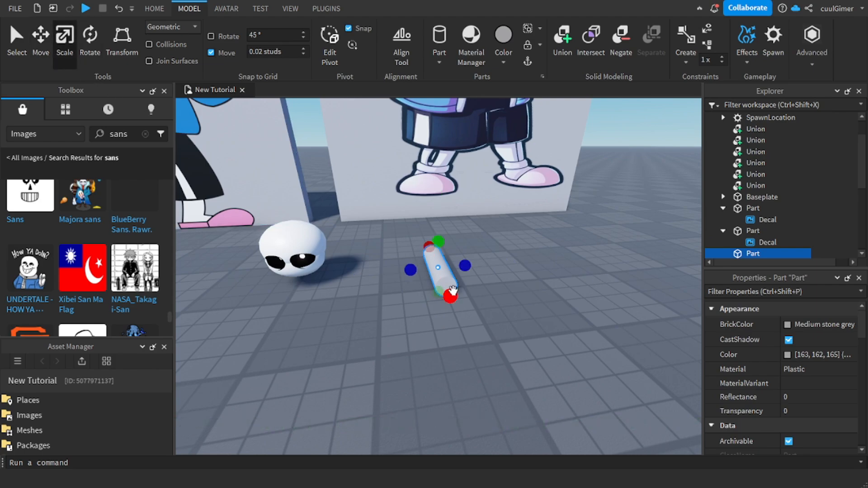
pyautogui.moveTo(452, 289); pyautogui.dragTo(441, 278)
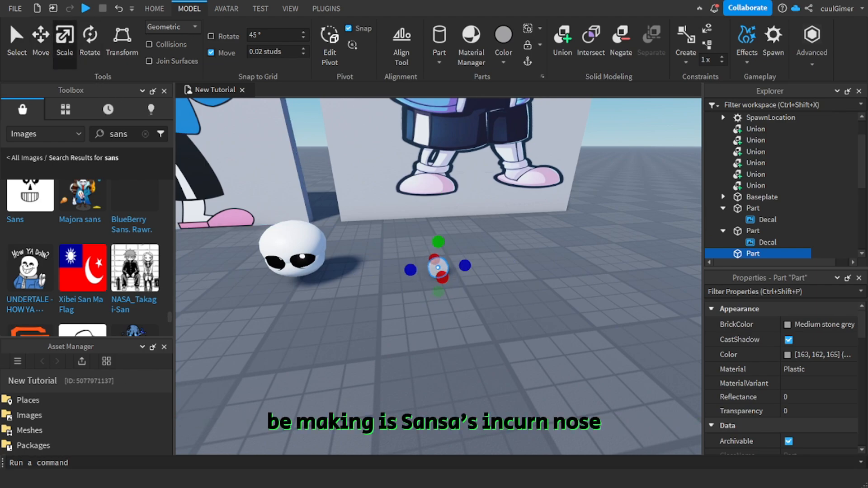
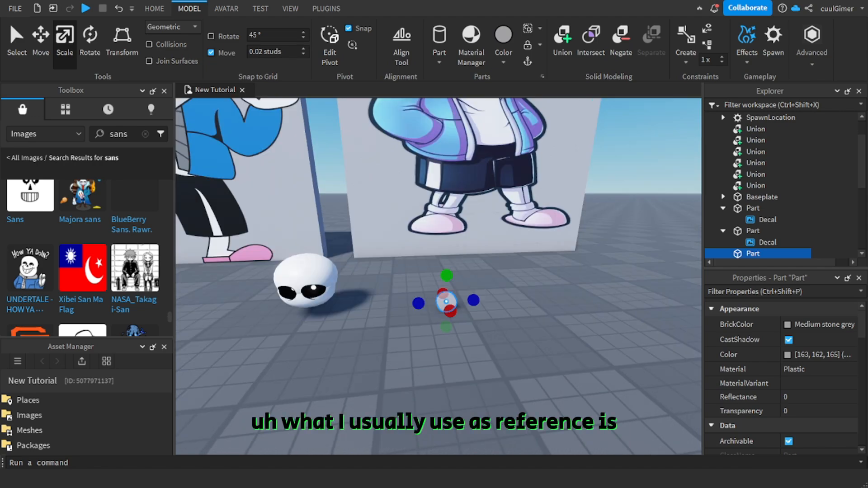
pyautogui.press('w')
pyautogui.moveTo(555, 386); pyautogui.dragTo(555, 386, button='right')
pyautogui.moveTo(430, 250); pyautogui.dragTo(430, 294)
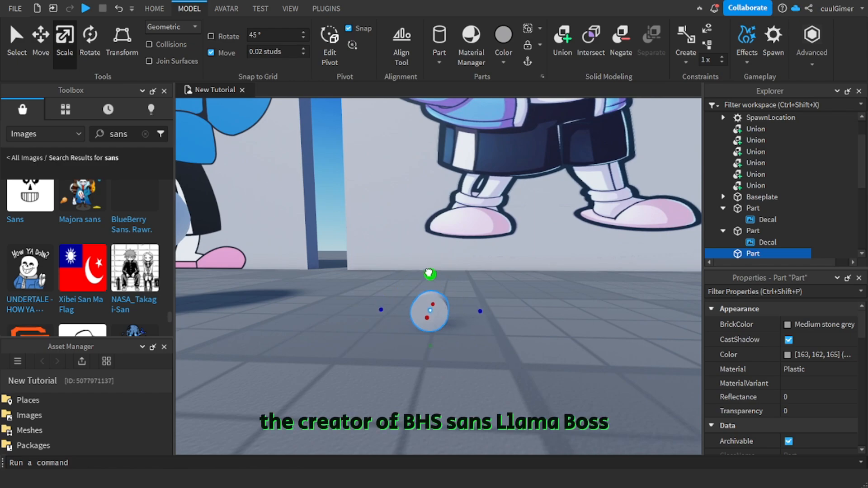
pyautogui.hotkey('ctrl', 'z')
# Step: Convert the nose disc to a union and stretch it into a wide, low ellipse
pyautogui.click(560, 45)
pyautogui.scroll(4, 429, 321)
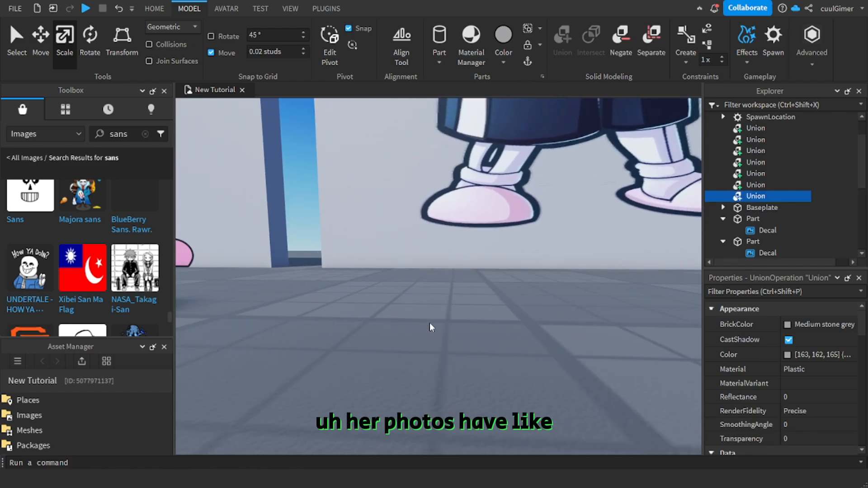
pyautogui.scroll(-1, 430, 322)
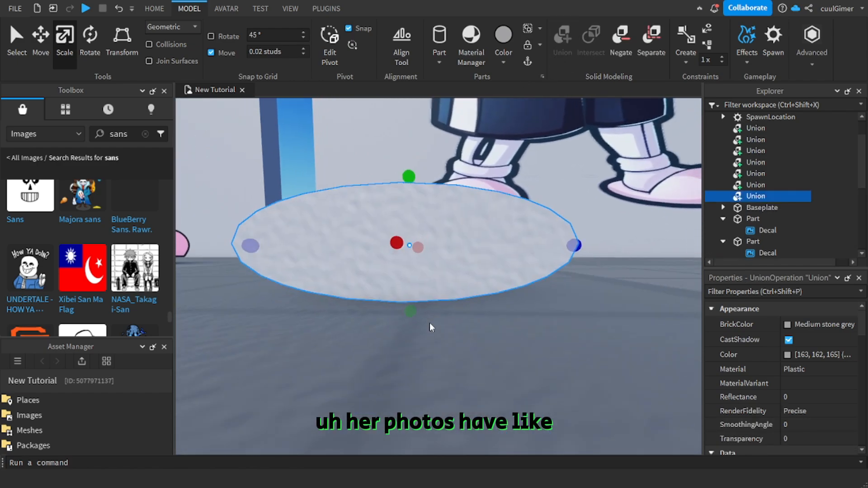
pyautogui.scroll(-2, 429, 289)
pyautogui.press('q')
pyautogui.press('e')
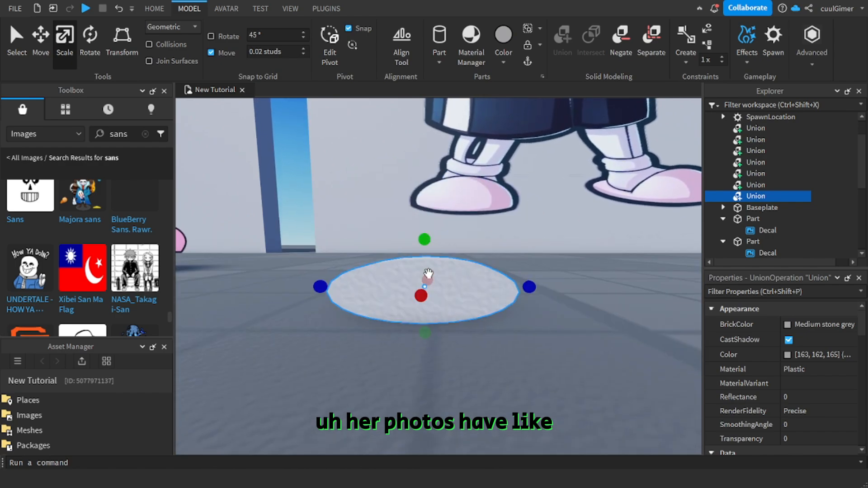
pyautogui.scroll(-4, 571, 341)
# Step: Reduce the height of the elliptical nose union to make it flatter
pyautogui.moveTo(449, 283); pyautogui.dragTo(569, 341)
pyautogui.moveTo(570, 341); pyautogui.dragTo(569, 341, button='right')
pyautogui.moveTo(569, 341); pyautogui.dragTo(570, 341)
pyautogui.moveTo(568, 341); pyautogui.dragTo(571, 340, button='right')
pyautogui.scroll(4, 571, 341)
pyautogui.moveTo(431, 294); pyautogui.dragTo(418, 233, button='right')
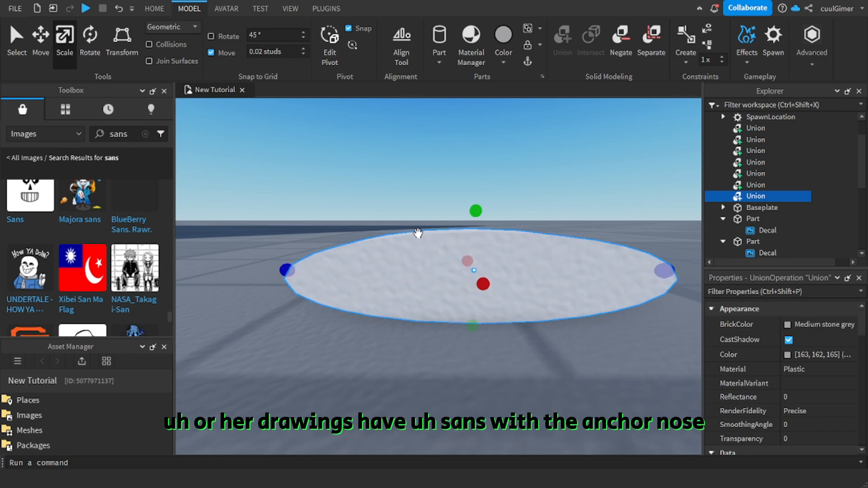
pyautogui.moveTo(480, 209); pyautogui.dragTo(478, 249)
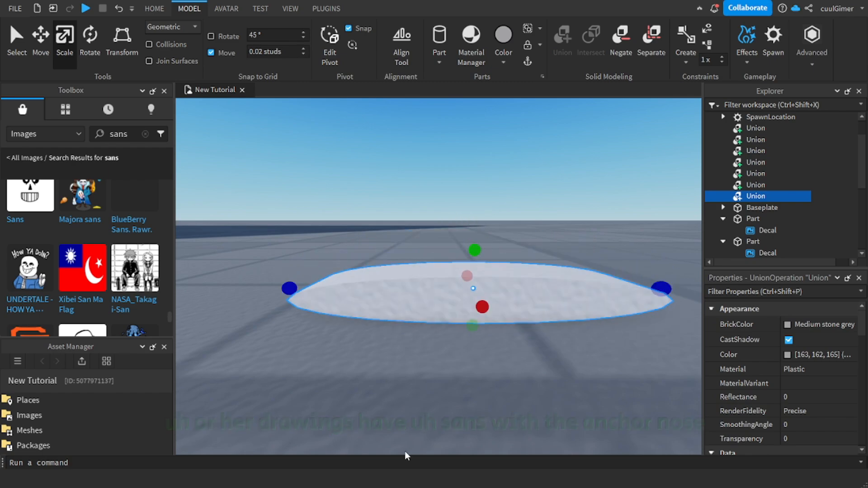
pyautogui.scroll(-3, 411, 442)
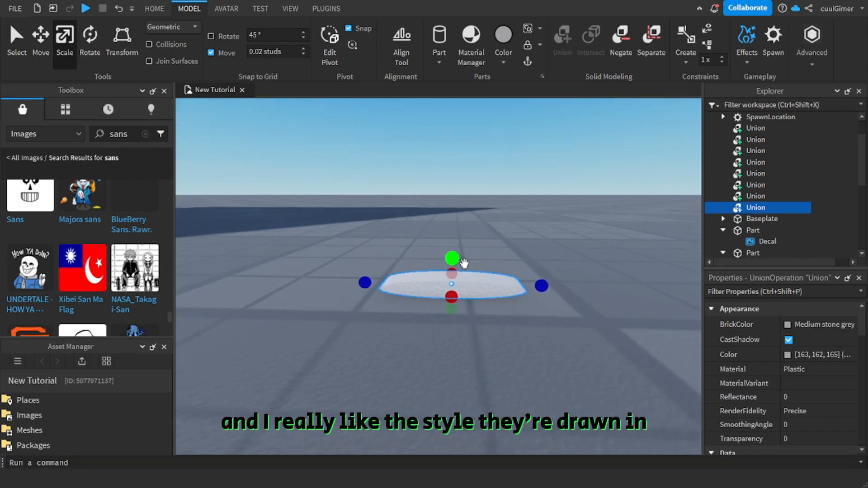
# Step: Stretch the flat disc-shaped union vertically into a tall, sharp spike extending above and below the ground
pyautogui.moveTo(464, 262); pyautogui.dragTo(464, 106)
pyautogui.scroll(-3, 465, 221)
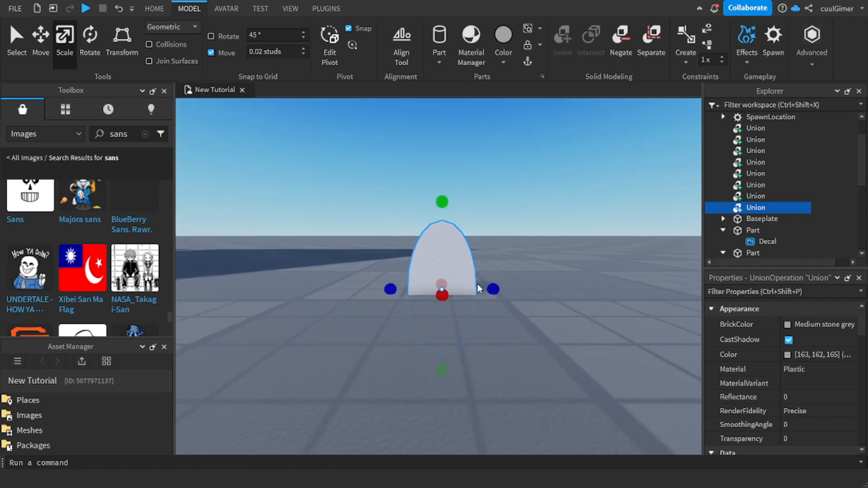
pyautogui.keyDown('ctrl'); pyautogui.moveTo(443, 206); pyautogui.dragTo(443, 113); pyautogui.keyUp('ctrl')
pyautogui.moveTo(440, 226); pyautogui.dragTo(445, 382, button='right')
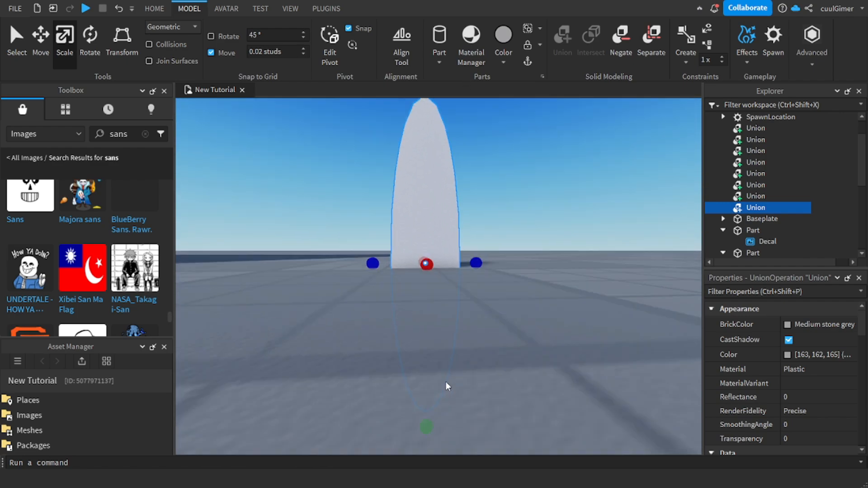
pyautogui.scroll(-3, 446, 383)
pyautogui.moveTo(427, 354); pyautogui.dragTo(427, 401)
pyautogui.moveTo(435, 313); pyautogui.dragTo(435, 314, button='right')
pyautogui.scroll(-3, 435, 312)
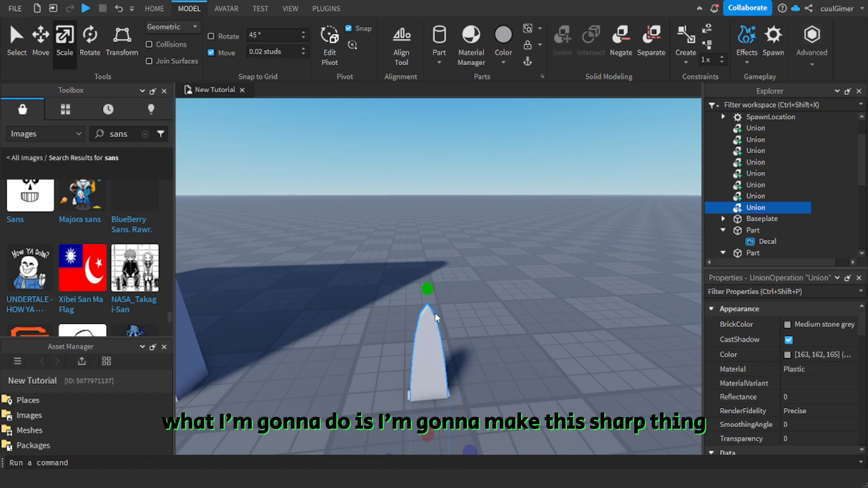
# Step: Widen the spike evenly on both sides so it covers the protruding ends of the base disc
pyautogui.click(373, 289)
pyautogui.scroll(3, 418, 287)
pyautogui.click(419, 286)
pyautogui.moveTo(496, 334); pyautogui.dragTo(498, 335, button='right')
pyautogui.scroll(3, 497, 335)
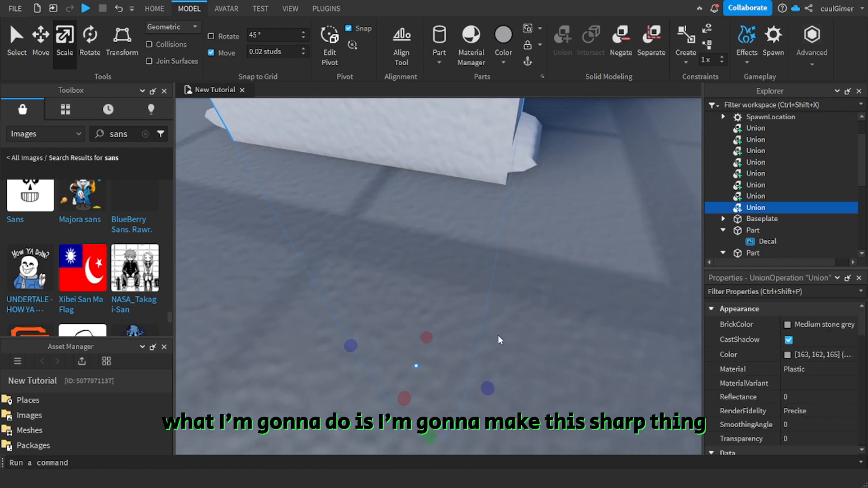
pyautogui.keyDown('ctrl'); pyautogui.moveTo(488, 385); pyautogui.dragTo(495, 384); pyautogui.keyUp('ctrl')
pyautogui.moveTo(499, 360); pyautogui.dragTo(500, 361, button='right')
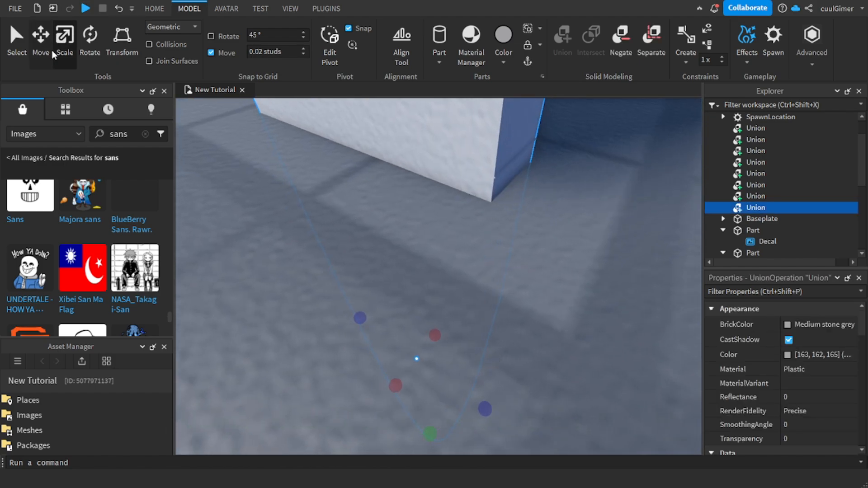
pyautogui.moveTo(485, 409); pyautogui.dragTo(486, 408)
pyautogui.moveTo(490, 379); pyautogui.dragTo(464, 376, button='right')
pyautogui.scroll(-4, 490, 379)
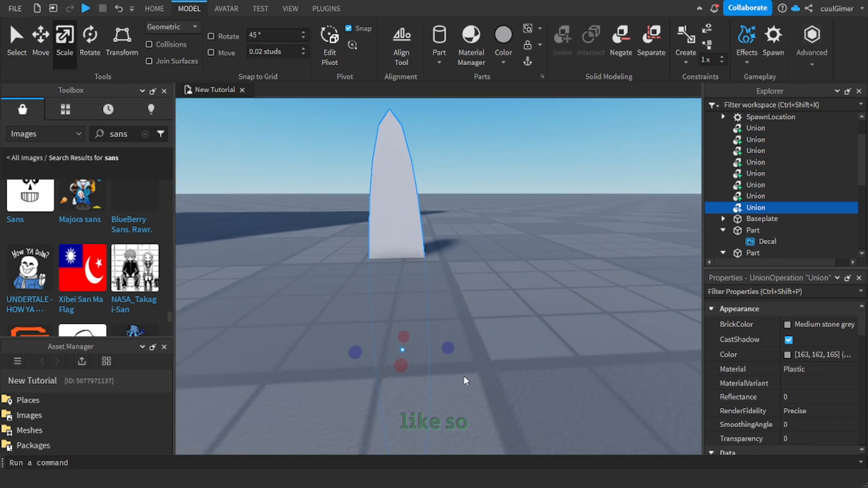
pyautogui.moveTo(427, 416); pyautogui.dragTo(427, 417, button='right')
# Step: Duplicate the union, reduce the copy to a small oval at the spike's tip and narrow it evenly
pyautogui.hotkey('ctrl', 'd')
pyautogui.moveTo(427, 384); pyautogui.dragTo(431, 298)
pyautogui.moveTo(430, 299); pyautogui.dragTo(431, 297, button='right')
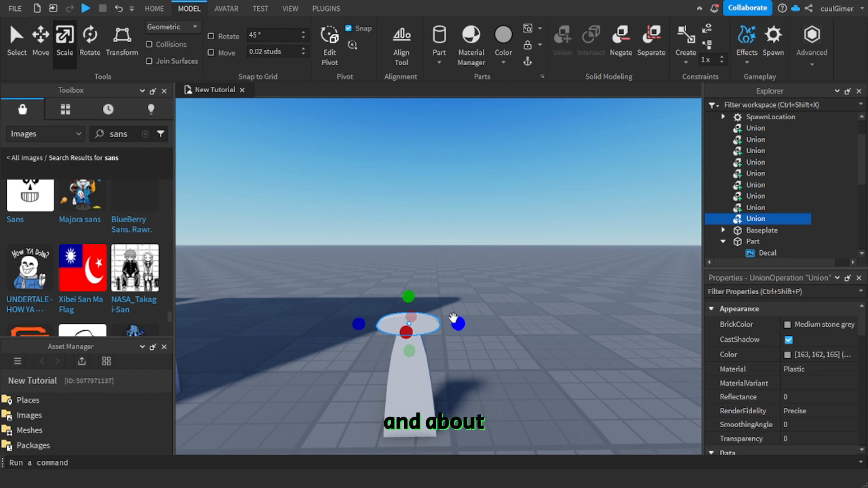
pyautogui.keyDown('ctrl'); pyautogui.moveTo(454, 319); pyautogui.dragTo(430, 321); pyautogui.keyUp('ctrl')
pyautogui.press('f')
pyautogui.moveTo(441, 362); pyautogui.dragTo(452, 332)
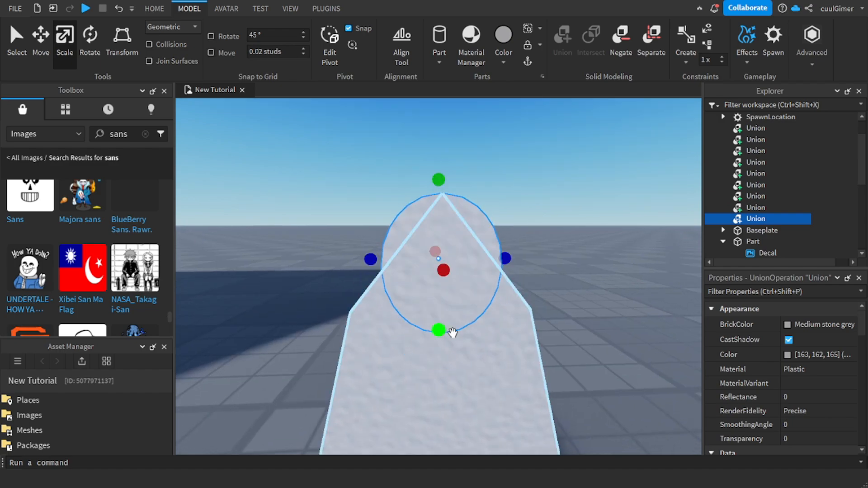
# Step: Scale the oval copy in depth, width and height so it forms a rounded cap over the spike's tip
pyautogui.keyDown('shift'); pyautogui.moveTo(434, 361); pyautogui.dragTo(434, 369); pyautogui.keyUp('shift')
pyautogui.moveTo(441, 175); pyautogui.dragTo(442, 175)
pyautogui.hotkey('ctrl', 'z')
pyautogui.moveTo(451, 199); pyautogui.dragTo(493, 248, button='right')
pyautogui.keyDown('ctrl'); pyautogui.moveTo(363, 279); pyautogui.dragTo(351, 302); pyautogui.keyUp('ctrl')
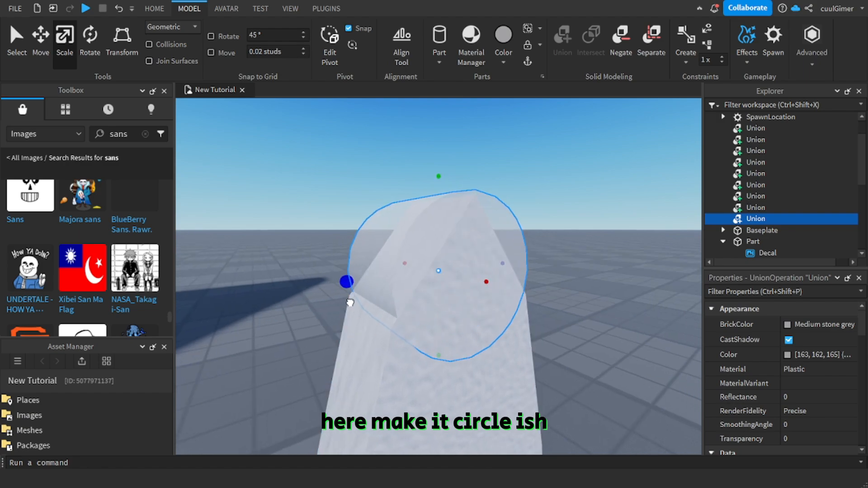
pyautogui.moveTo(441, 353); pyautogui.dragTo(440, 402)
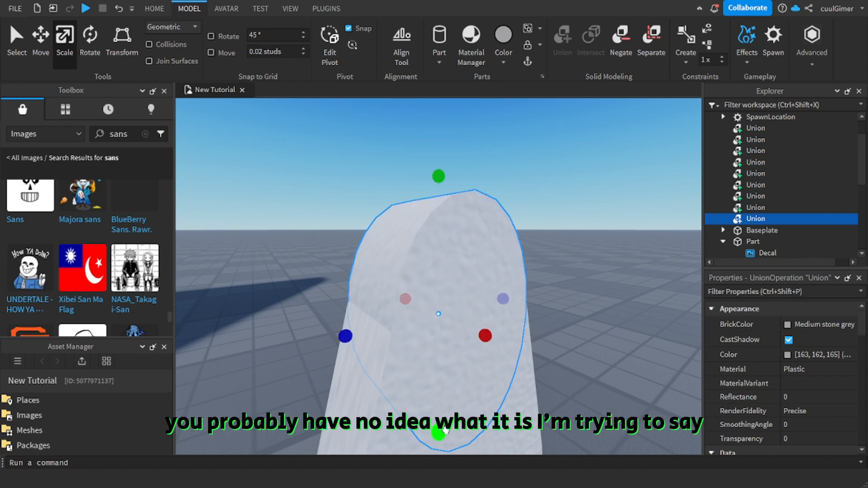
# Step: Refine the oval cap's fit to the spike's tip and add another oval copy there
pyautogui.moveTo(445, 429); pyautogui.dragTo(551, 326, button='right')
pyautogui.click(577, 334)
pyautogui.scroll(-3, 577, 335)
pyautogui.click(416, 225)
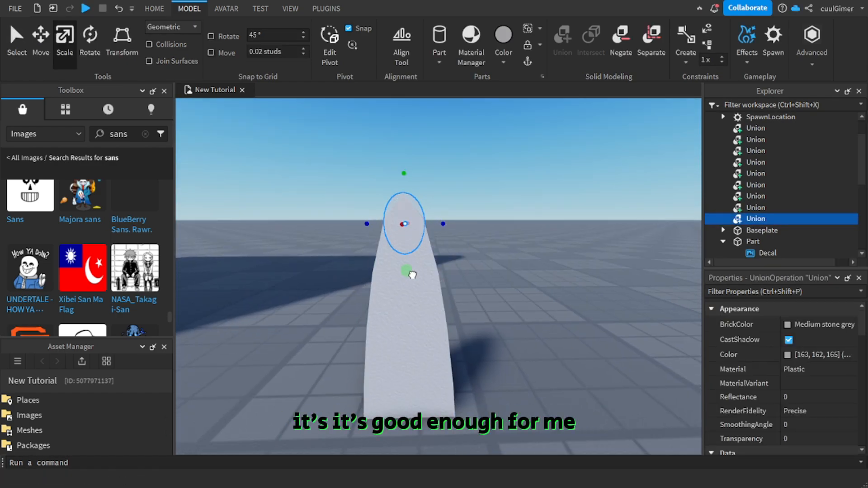
pyautogui.click(461, 254)
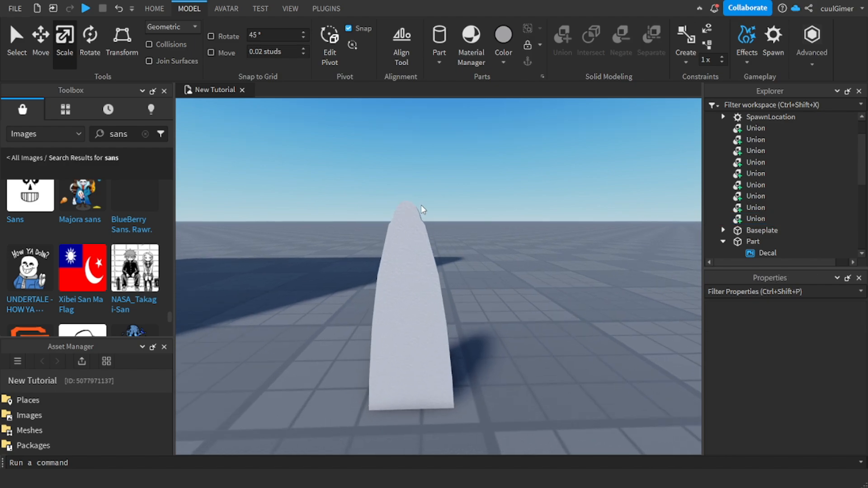
pyautogui.click(425, 217)
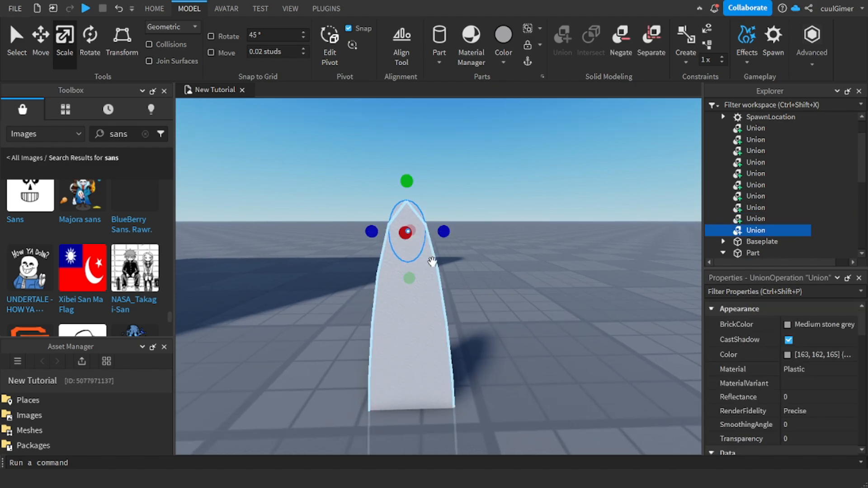
# Step: Add a copy of the spike and scale it down to the portion below the ground
pyautogui.click(504, 301)
pyautogui.scroll(-3, 505, 301)
pyautogui.moveTo(497, 303); pyautogui.dragTo(476, 311, button='right')
pyautogui.click(476, 311)
pyautogui.press('f')
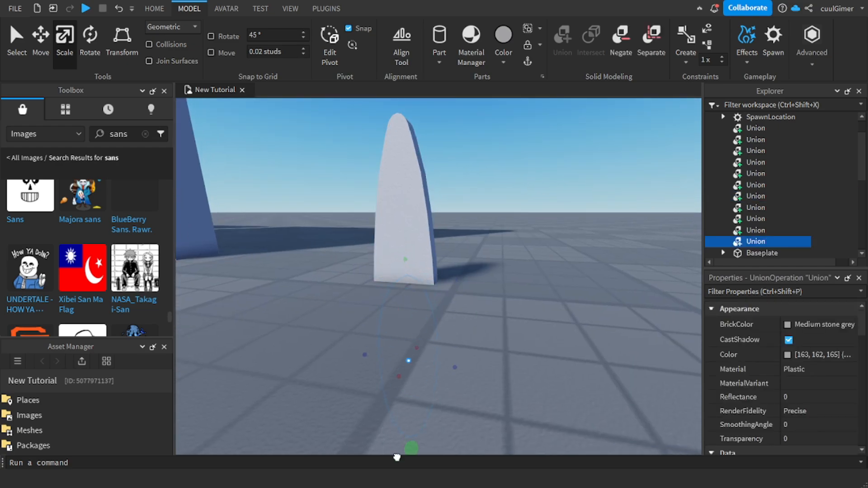
pyautogui.scroll(-5, 451, 298)
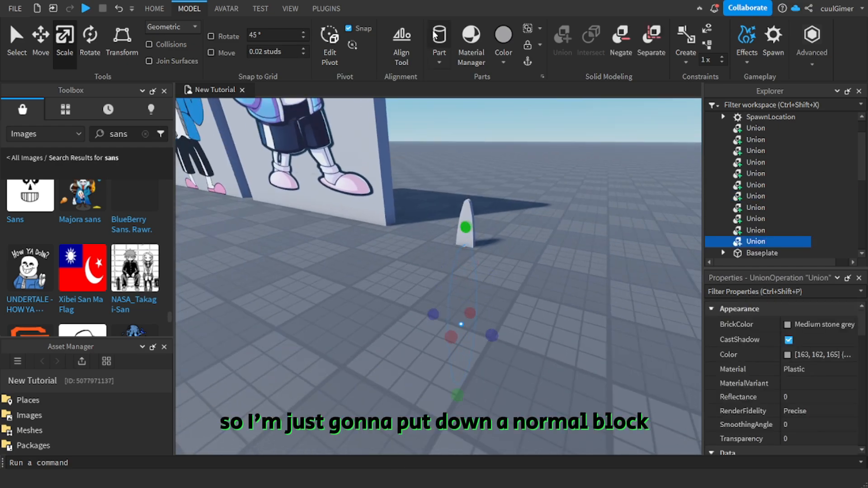
# Step: Insert a block part beside the spike and copy the underground union's size values
pyautogui.click(439, 54)
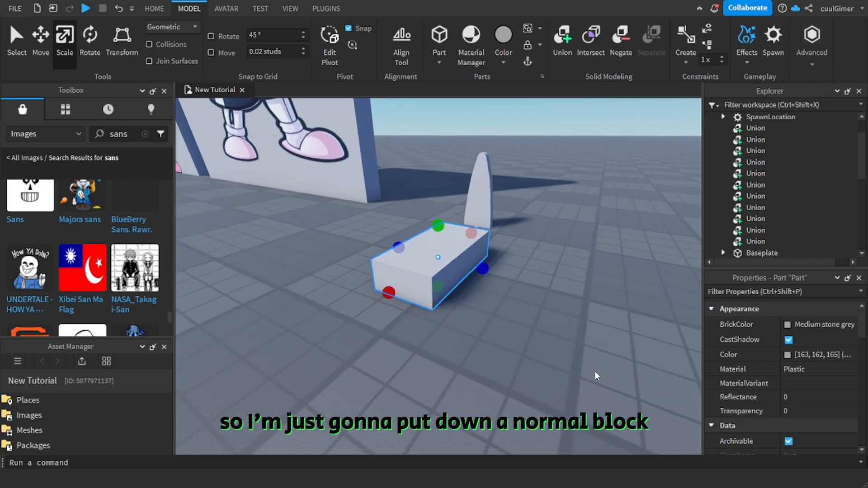
pyautogui.click(465, 227)
pyautogui.press('f')
pyautogui.scroll(2, 802, 394)
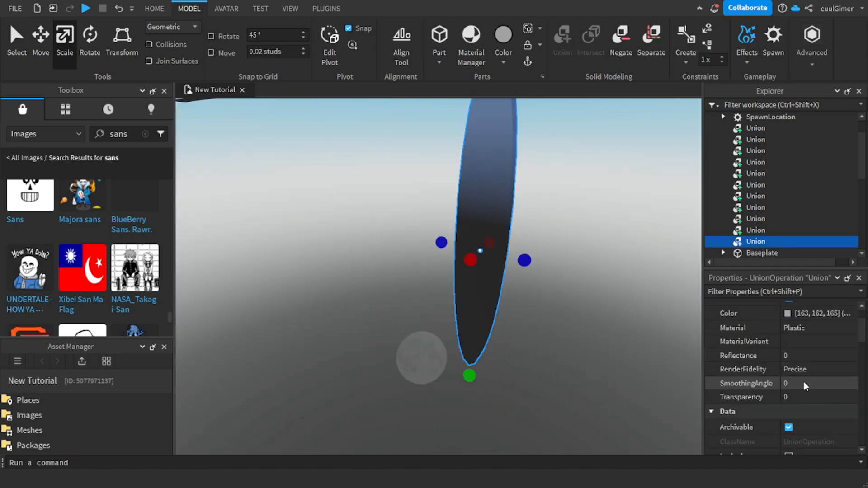
pyautogui.scroll(-4, 804, 382)
pyautogui.click(800, 419)
pyautogui.hotkey('ctrl', 'c')
pyautogui.moveTo(508, 330); pyautogui.dragTo(507, 330, button='right')
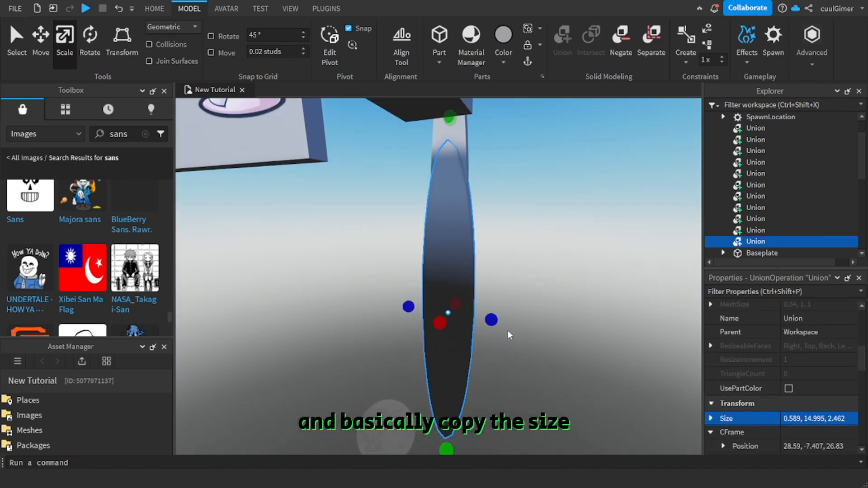
# Step: Set the new block's size to 0.589, 14.995, 2.462
pyautogui.press('e')
pyautogui.click(435, 314)
pyautogui.click(824, 354)
pyautogui.hotkey('ctrl', 'v')
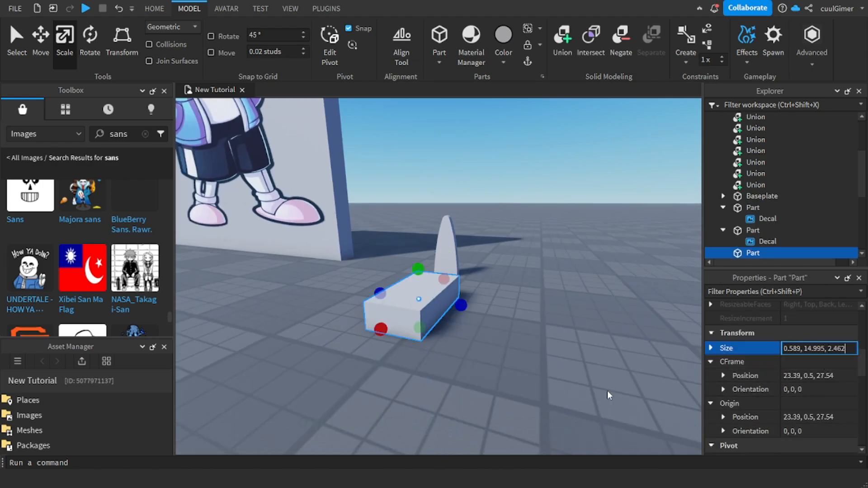
# Step: Copy the underground union's position and apply 28.59, -7.407, 26.83 to the block
pyautogui.press('q')
pyautogui.moveTo(573, 379); pyautogui.dragTo(571, 373, button='right')
pyautogui.click(430, 272)
pyautogui.scroll(-1, 847, 386)
pyautogui.click(816, 405)
pyautogui.hotkey('ctrl', 'c')
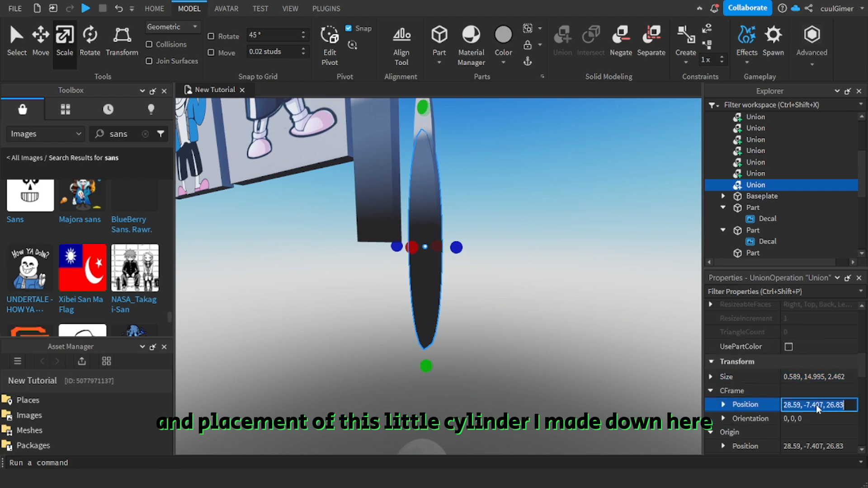
pyautogui.click(364, 200)
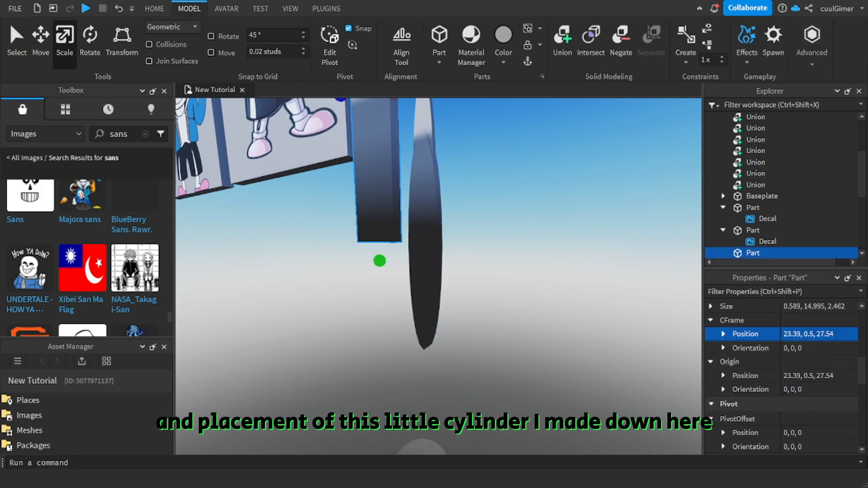
pyautogui.hotkey('ctrl', 'v')
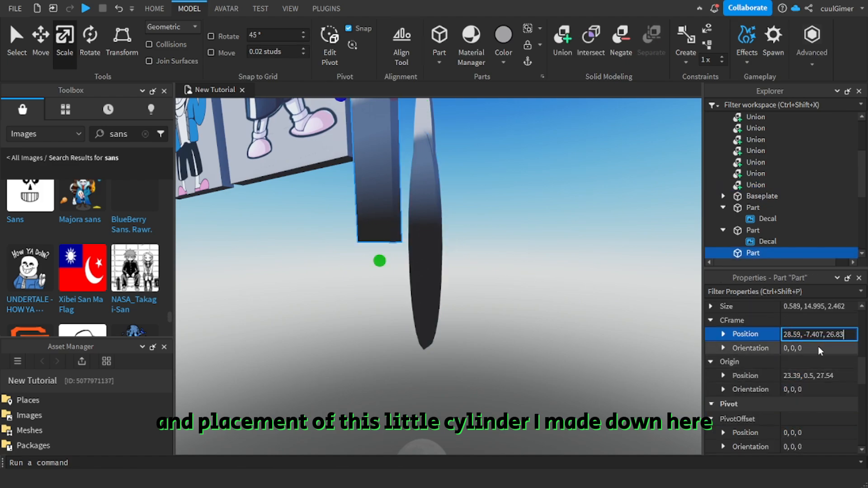
pyautogui.press('Return')
pyautogui.moveTo(453, 246); pyautogui.dragTo(455, 257, button='right')
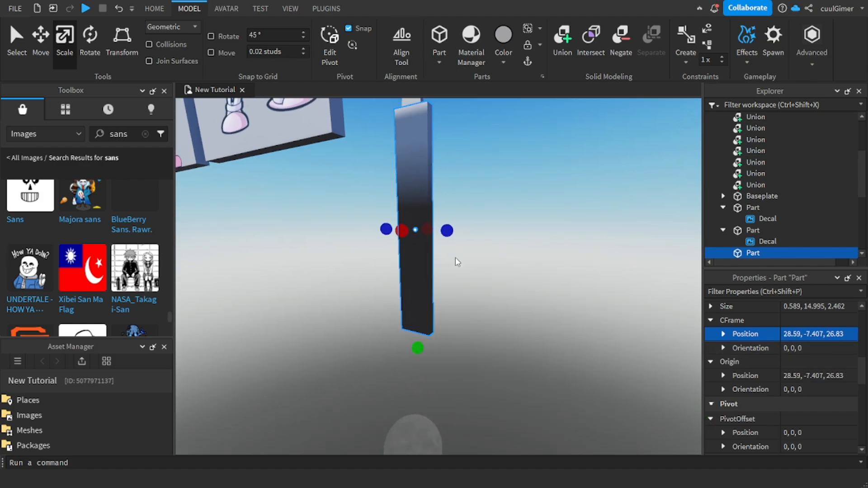
# Step: Delete the underground union and enlarge the block so it fully surrounds the spike's buried end
pyautogui.click(757, 186)
pyautogui.press('Delete')
pyautogui.moveTo(526, 205)
pyautogui.mouseDown(button='right')
pyautogui.moveTo(514, 199)
pyautogui.moveTo(525, 191)
pyautogui.moveTo(527, 204)
pyautogui.mouseUp(button='right')
pyautogui.click(498, 200)
pyautogui.press('e')
pyautogui.press('a')
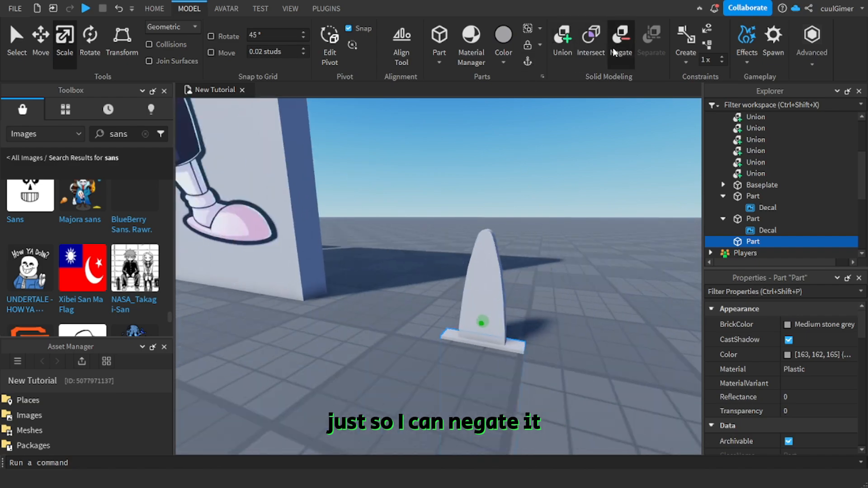
# Step: Negate the block and union it with the spike to cut away everything below the ground
pyautogui.click(612, 47)
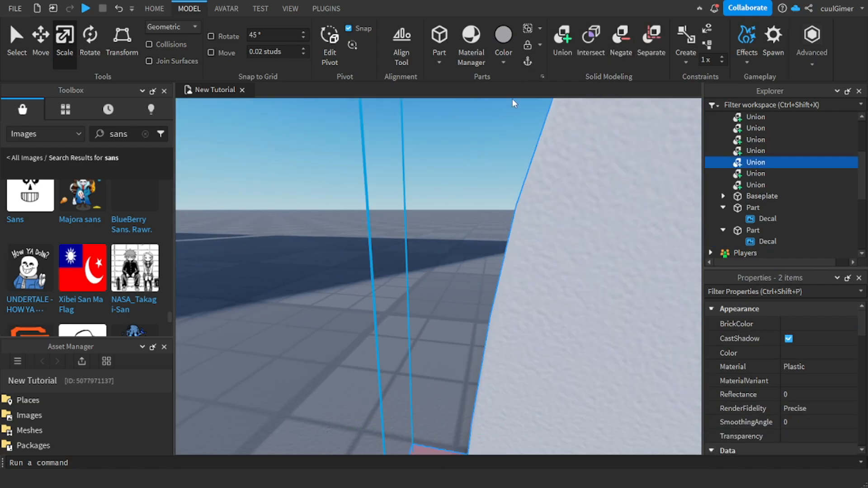
pyautogui.click(560, 44)
pyautogui.scroll(-5, 479, 171)
pyautogui.moveTo(480, 171); pyautogui.dragTo(492, 320, button='right')
# Step: Scale the flat disc at the spike's base in width and height so its rounded edge meets the spike's sides
pyautogui.press('e')
pyautogui.press('w')
pyautogui.click(457, 254)
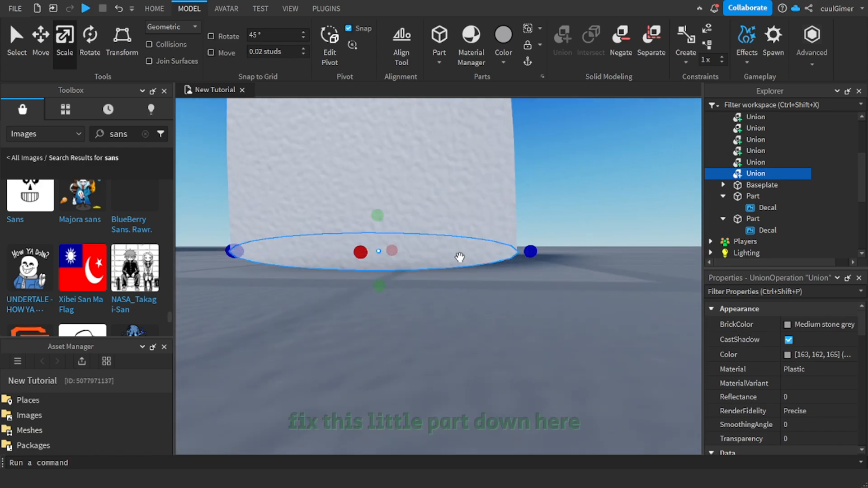
pyautogui.scroll(5, 487, 266)
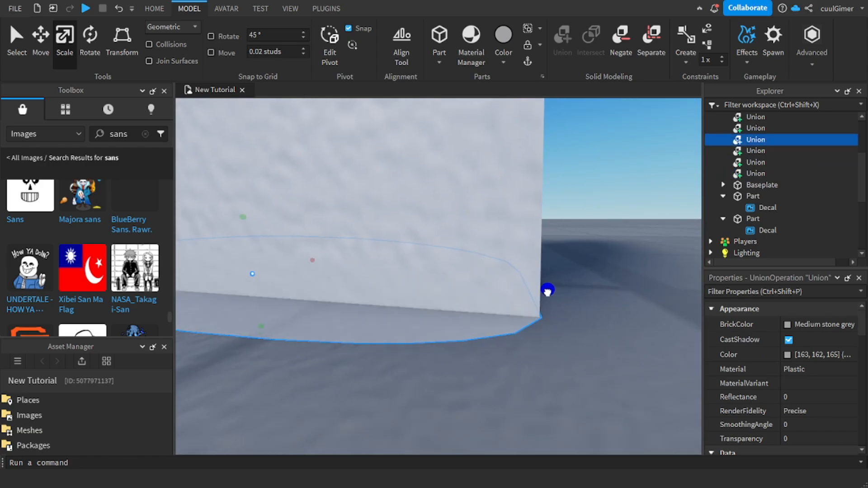
pyautogui.moveTo(547, 291); pyautogui.dragTo(541, 293)
pyautogui.moveTo(542, 293); pyautogui.dragTo(332, 328, button='right')
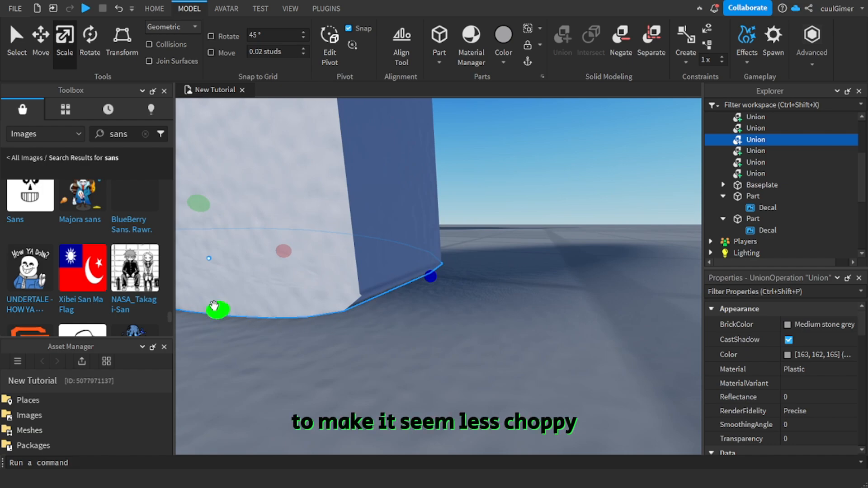
pyautogui.moveTo(214, 306); pyautogui.dragTo(222, 305)
pyautogui.moveTo(407, 274); pyautogui.dragTo(513, 277, button='right')
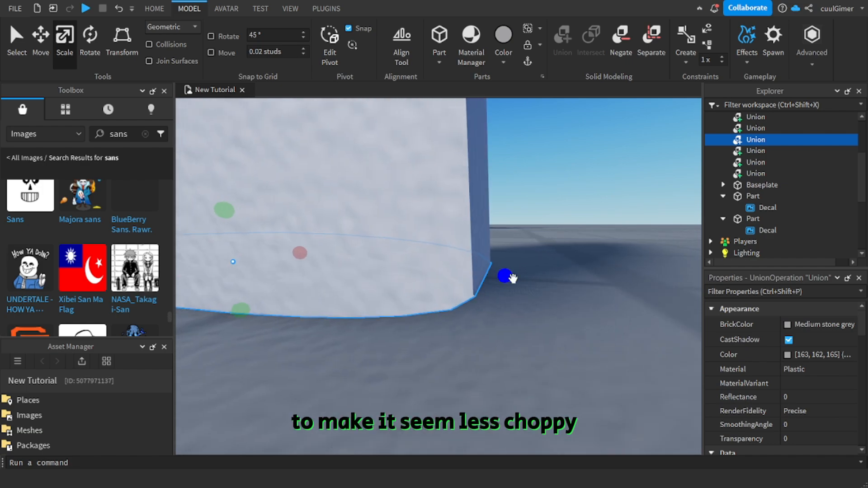
pyautogui.moveTo(505, 277); pyautogui.dragTo(504, 280)
pyautogui.click(555, 330)
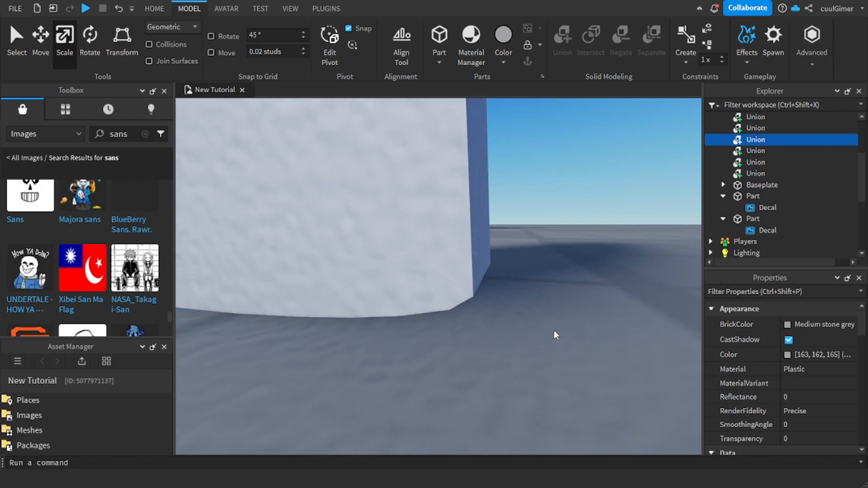
# Step: Combine all the spike's pieces into a single union and scale it down
pyautogui.moveTo(554, 330); pyautogui.dragTo(551, 331, button='right')
pyautogui.press('s')
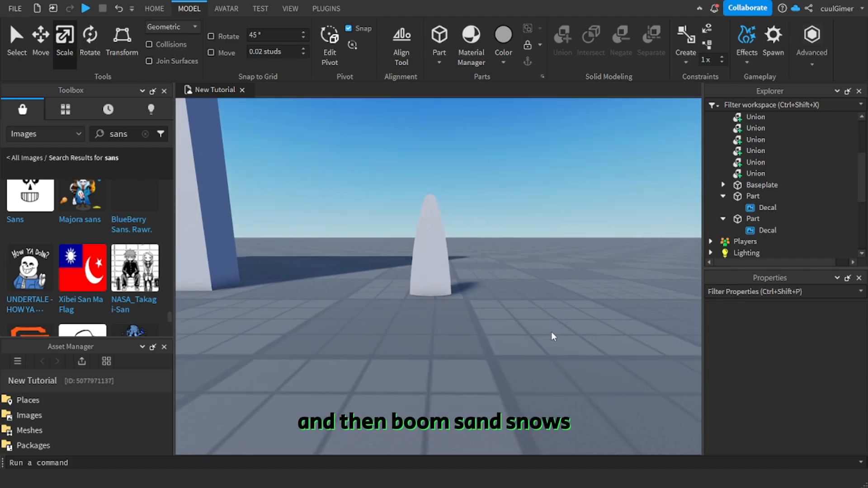
pyautogui.click(411, 217)
pyautogui.click(572, 53)
pyautogui.moveTo(429, 175); pyautogui.dragTo(431, 202)
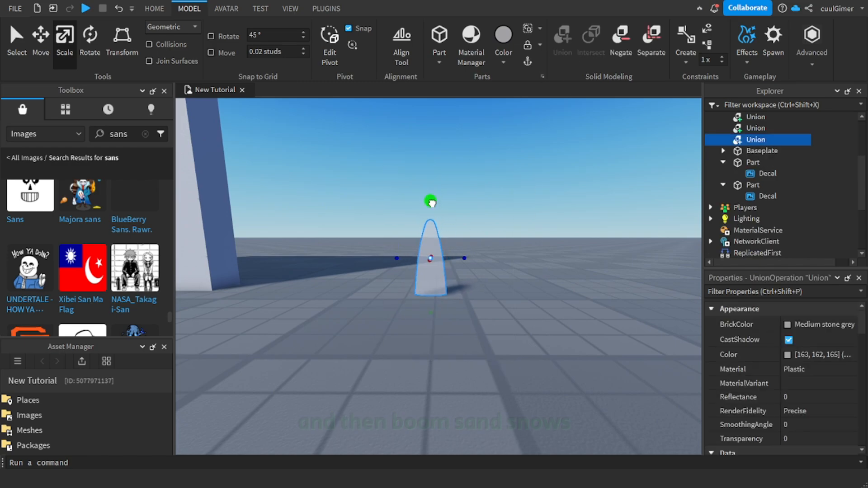
# Step: Move the nose-shaped union across the baseplate and place it in front of the skull's face
pyautogui.click(434, 297)
pyautogui.moveTo(433, 291); pyautogui.dragTo(432, 309)
pyautogui.moveTo(432, 309); pyautogui.dragTo(432, 309, button='right')
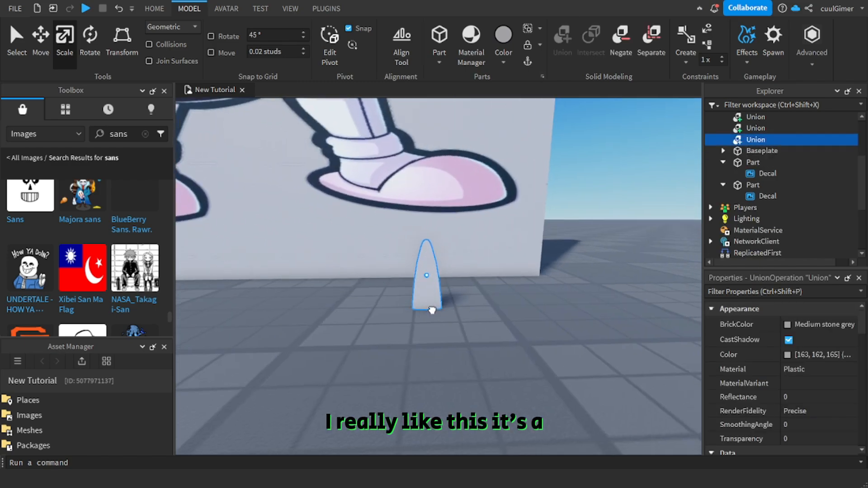
pyautogui.moveTo(432, 309); pyautogui.dragTo(432, 309)
pyautogui.moveTo(432, 309); pyautogui.dragTo(432, 309, button='right')
pyautogui.moveTo(432, 310); pyautogui.dragTo(433, 309)
pyautogui.moveTo(433, 309); pyautogui.dragTo(432, 309, button='right')
pyautogui.moveTo(432, 309); pyautogui.dragTo(432, 309)
pyautogui.moveTo(432, 309); pyautogui.dragTo(432, 309, button='right')
pyautogui.moveTo(432, 310); pyautogui.dragTo(427, 248)
pyautogui.moveTo(428, 248); pyautogui.dragTo(428, 248, button='right')
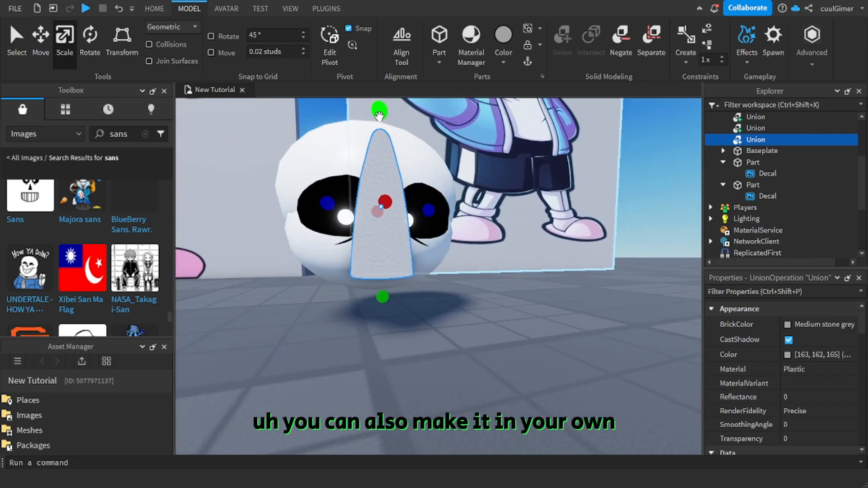
# Step: Shrink the nose-shaped union and center it between the skull's eyes
pyautogui.moveTo(379, 114); pyautogui.dragTo(382, 202)
pyautogui.moveTo(384, 246); pyautogui.dragTo(384, 246, button='right')
pyautogui.moveTo(414, 268); pyautogui.dragTo(421, 256)
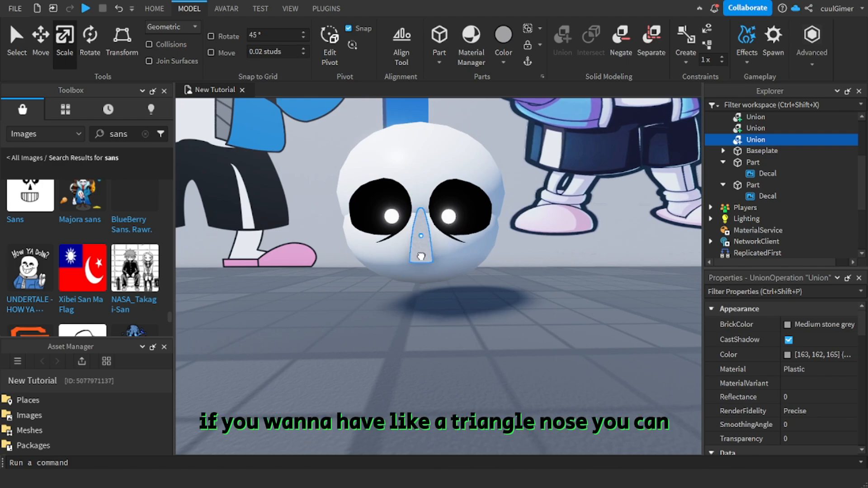
pyautogui.click(451, 273)
pyautogui.scroll(-8, 807, 379)
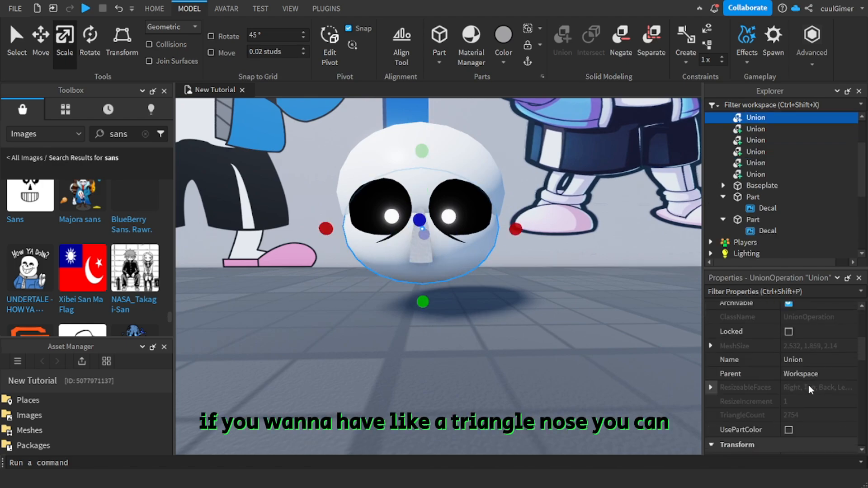
pyautogui.scroll(-4, 807, 387)
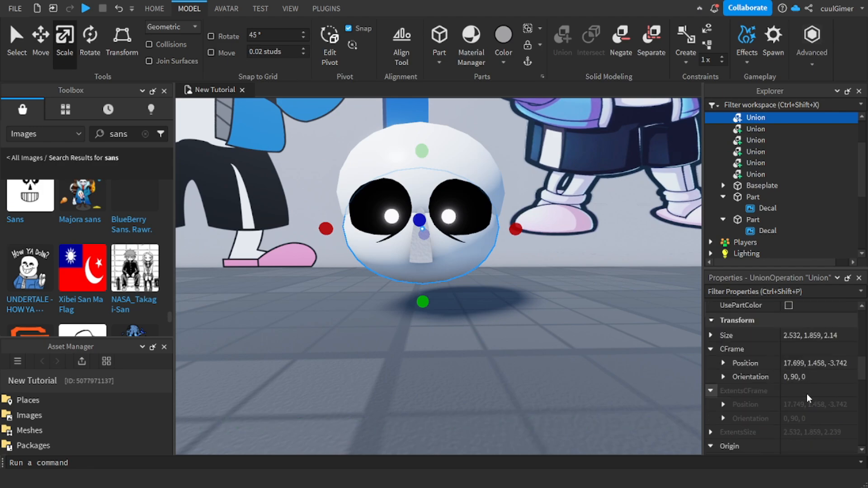
pyautogui.click(812, 335)
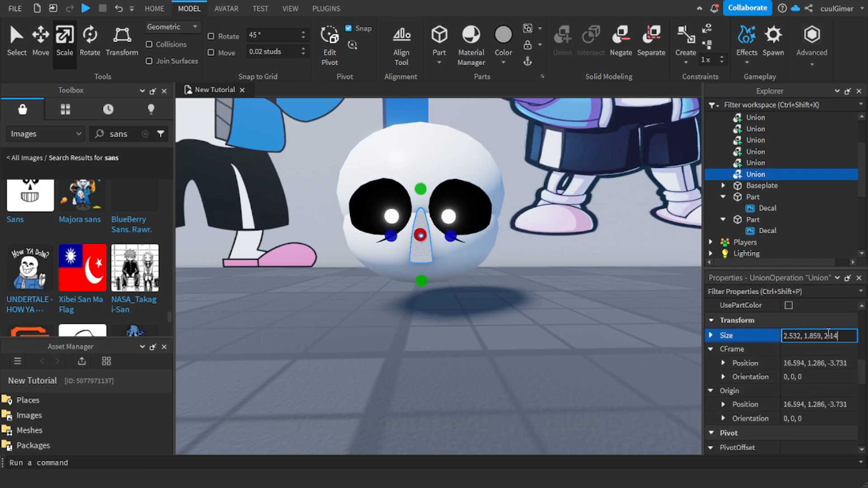
pyautogui.press('Return')
pyautogui.hotkey('ctrl', 'z')
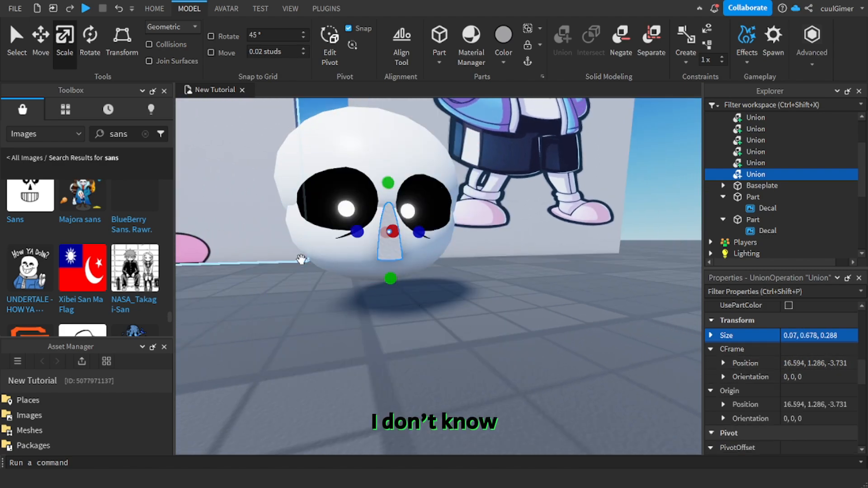
# Step: Set the nose's position to the lower skull union's coordinates 17.699, 1.458, -3.742, and move it forward onto the face's surface
pyautogui.click(302, 260)
pyautogui.click(347, 261)
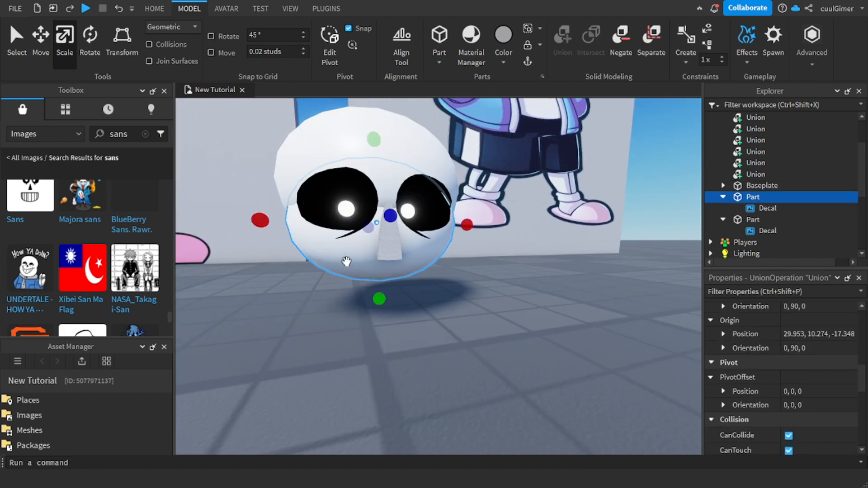
pyautogui.click(846, 366)
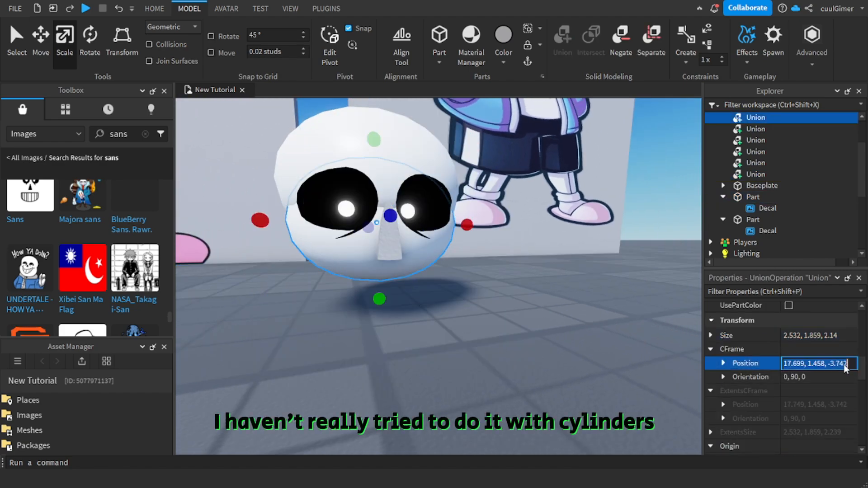
pyautogui.click(389, 248)
pyautogui.press('Return')
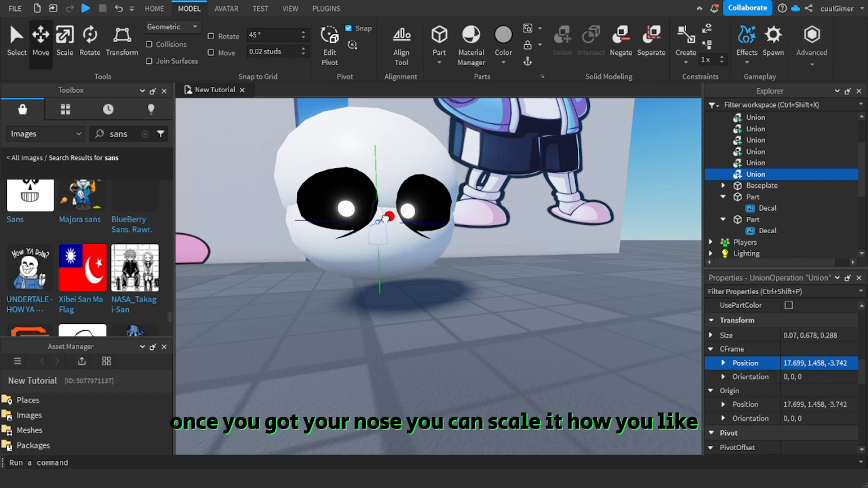
pyautogui.moveTo(394, 217); pyautogui.dragTo(392, 218)
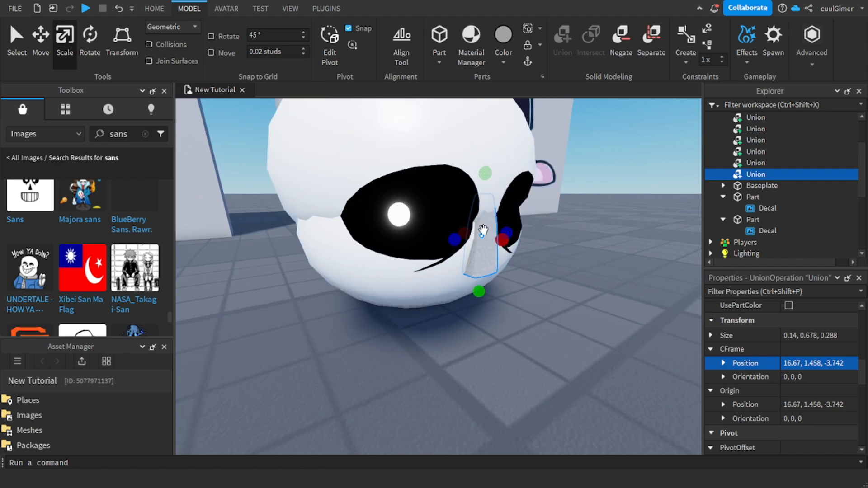
# Step: Scale the nose symmetrically to about 0.3 studs deep and 0.312 studs tall, and narrow its width slightly
pyautogui.keyDown('ctrl'); pyautogui.moveTo(503, 240); pyautogui.dragTo(523, 249); pyautogui.keyUp('ctrl')
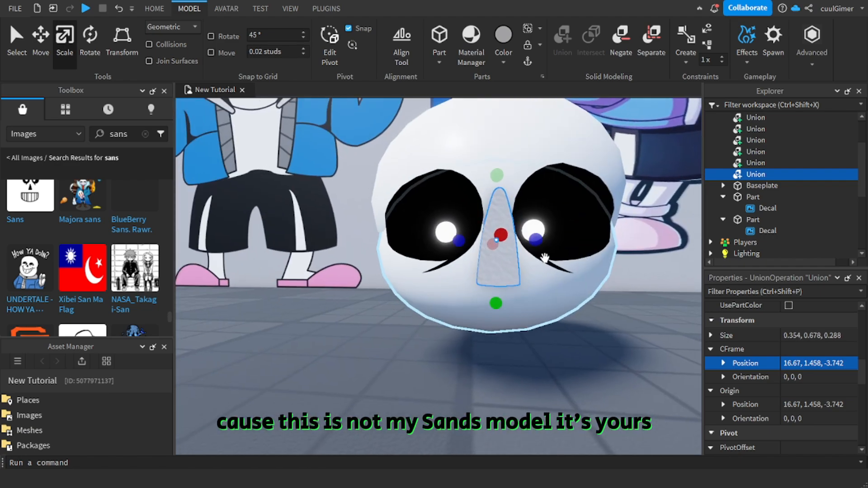
pyautogui.scroll(2, 498, 175)
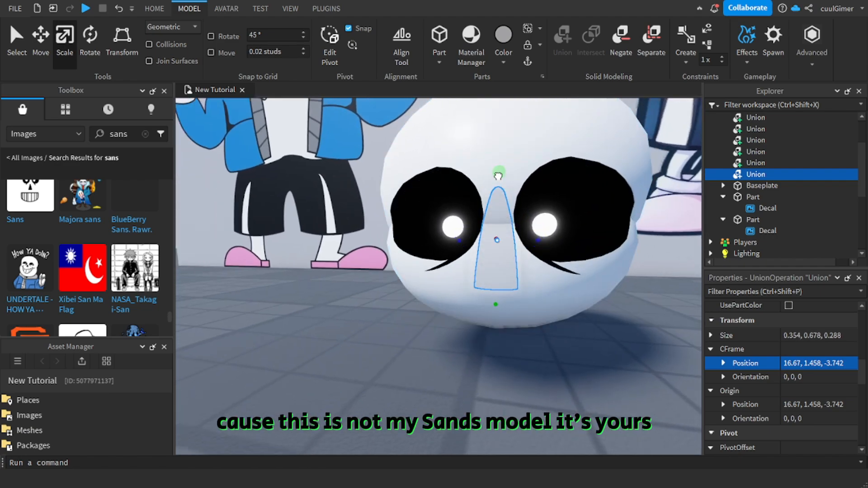
pyautogui.moveTo(493, 297)
pyautogui.keyDown('ctrl'); pyautogui.mouseDown()
pyautogui.moveTo(508, 293)
pyautogui.moveTo(498, 295)
pyautogui.moveTo(500, 288)
pyautogui.mouseUp(); pyautogui.keyUp('ctrl')
pyautogui.moveTo(506, 290); pyautogui.dragTo(529, 254, button='right')
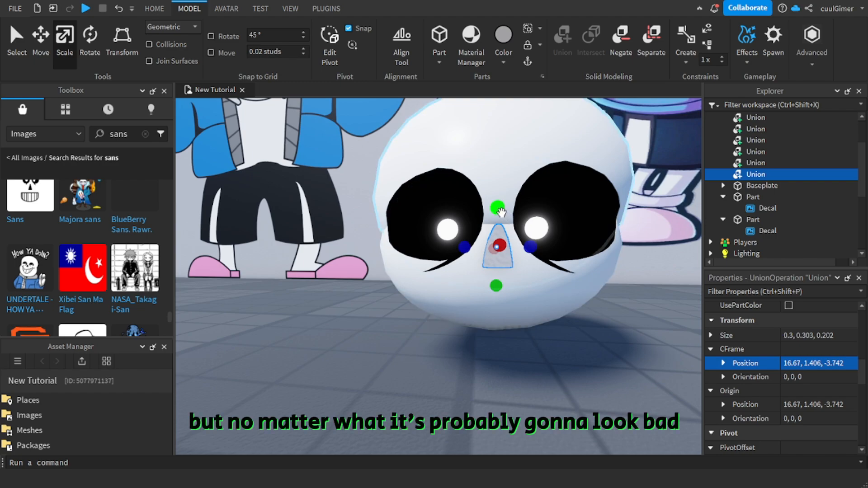
pyautogui.moveTo(498, 208); pyautogui.dragTo(497, 206)
pyautogui.moveTo(536, 310); pyautogui.dragTo(534, 297, button='right')
pyautogui.keyDown('ctrl'); pyautogui.moveTo(532, 250); pyautogui.dragTo(527, 248); pyautogui.keyUp('ctrl')
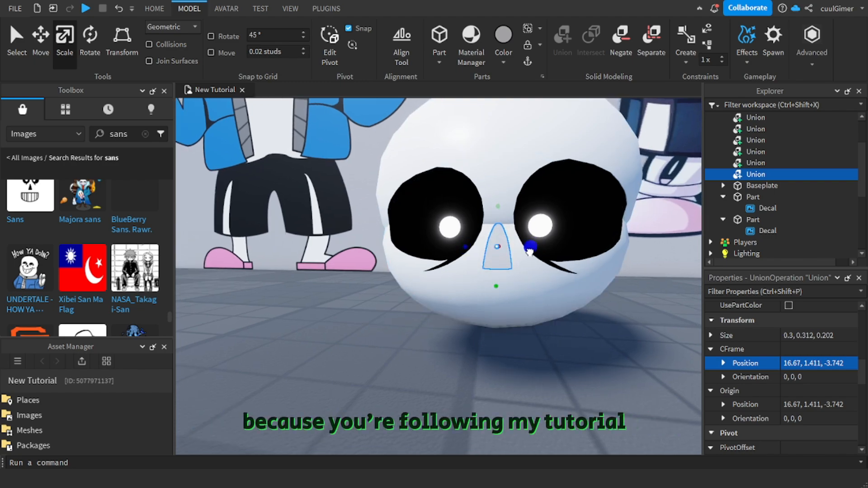
# Step: Examine the resized nose's proportions and placement on the skull's face from near and far
pyautogui.click(584, 396)
pyautogui.click(497, 246)
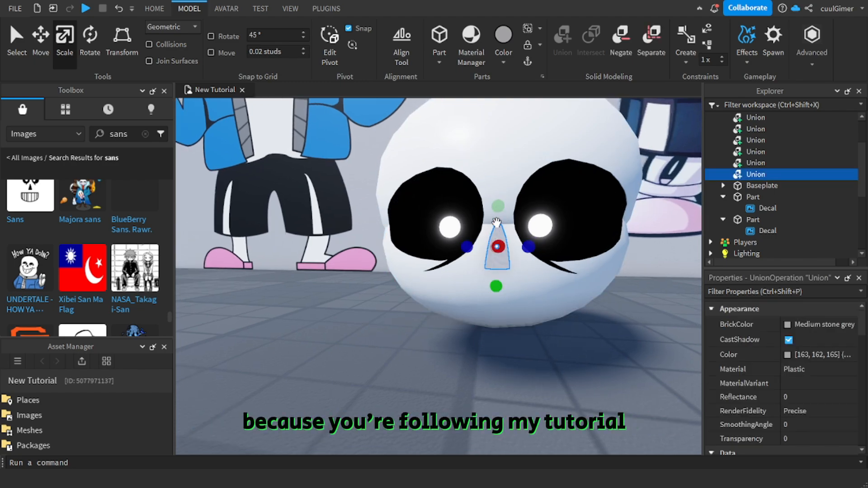
pyautogui.click(538, 378)
pyautogui.scroll(-5, 538, 378)
pyautogui.moveTo(539, 379); pyautogui.dragTo(544, 377, button='right')
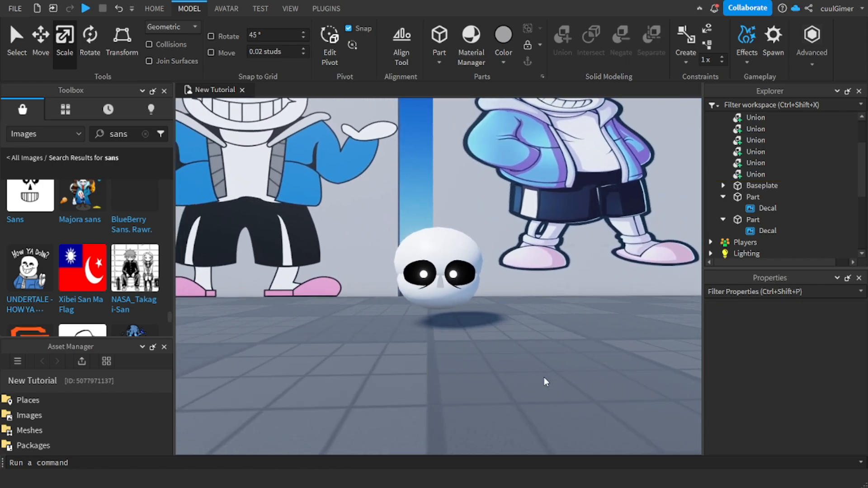
pyautogui.scroll(4, 543, 377)
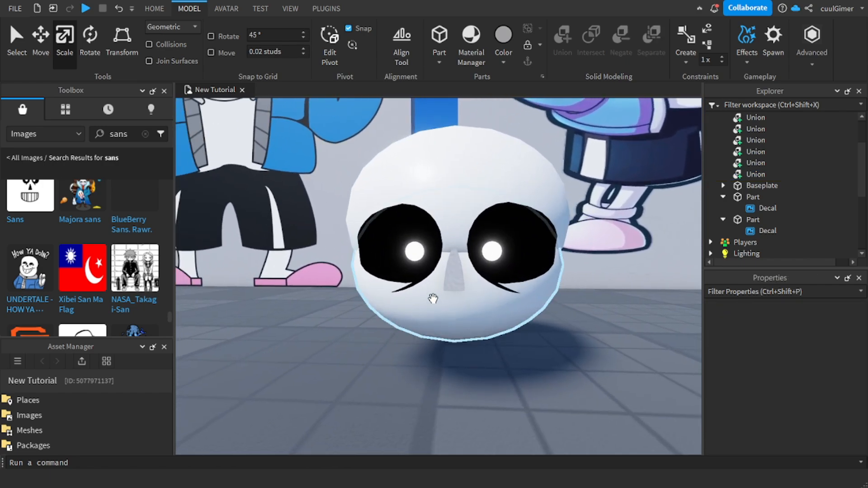
pyautogui.click(452, 272)
pyautogui.scroll(-3, 491, 411)
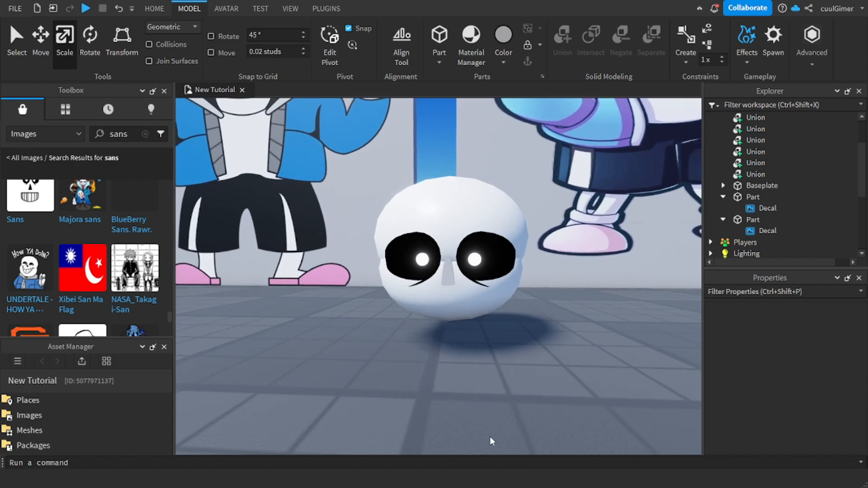
pyautogui.scroll(3, 489, 436)
pyautogui.click(448, 307)
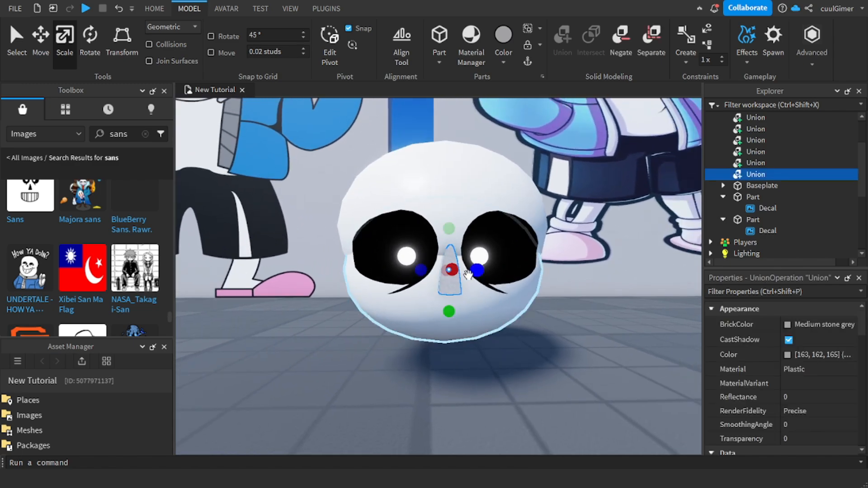
pyautogui.click(500, 382)
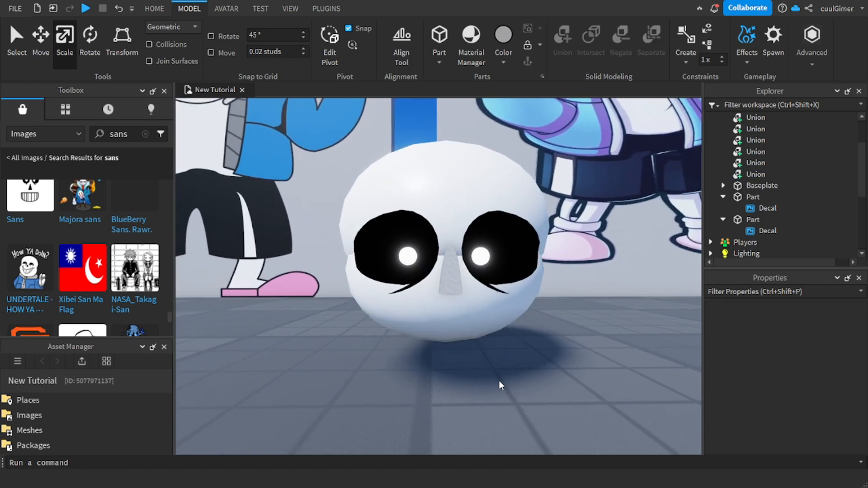
pyautogui.press('d')
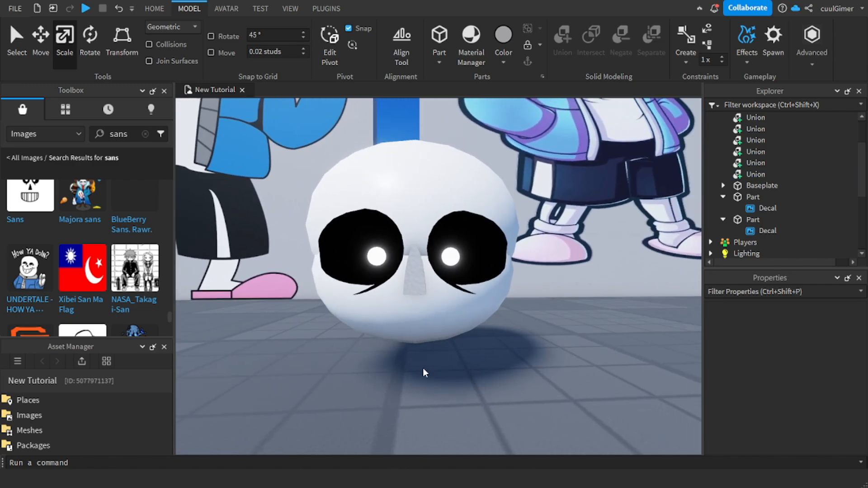
pyautogui.scroll(-3, 447, 417)
pyautogui.scroll(4, 445, 417)
# Step: Negate the nose union between the skull's eyes
pyautogui.click(438, 251)
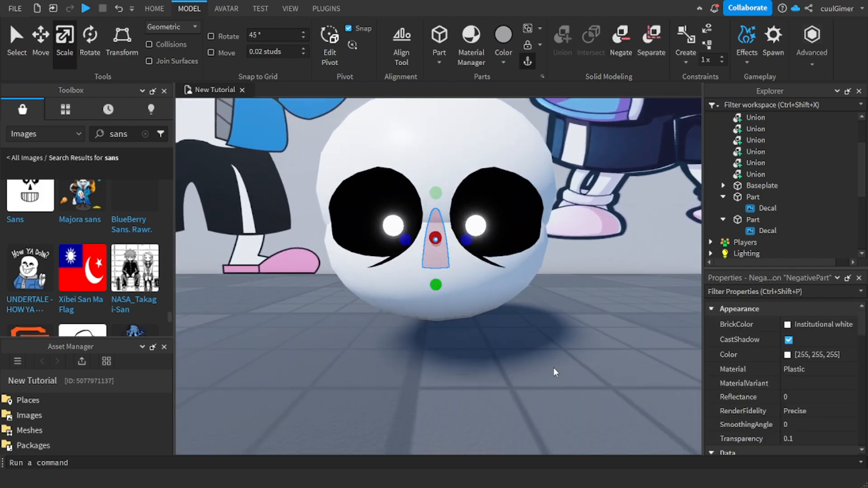
pyautogui.click(556, 372)
pyautogui.scroll(-4, 570, 379)
pyautogui.scroll(3, 571, 383)
# Step: Duplicate the negated nose in place so each skull half has its own cutter
pyautogui.click(444, 254)
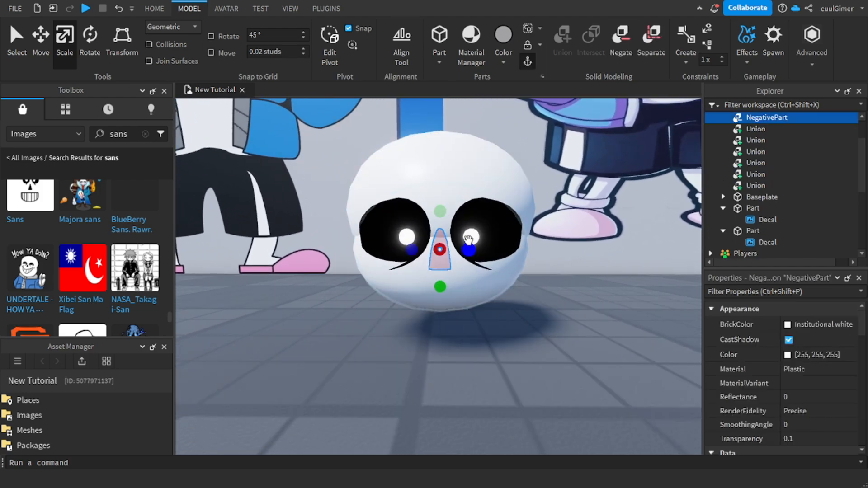
pyautogui.scroll(-3, 492, 335)
pyautogui.click(454, 285)
pyautogui.keyDown('ctrl'); pyautogui.click(440, 264); pyautogui.keyUp('ctrl')
pyautogui.click(496, 327)
pyautogui.hotkey('ctrl', 'v')
pyautogui.click(475, 358)
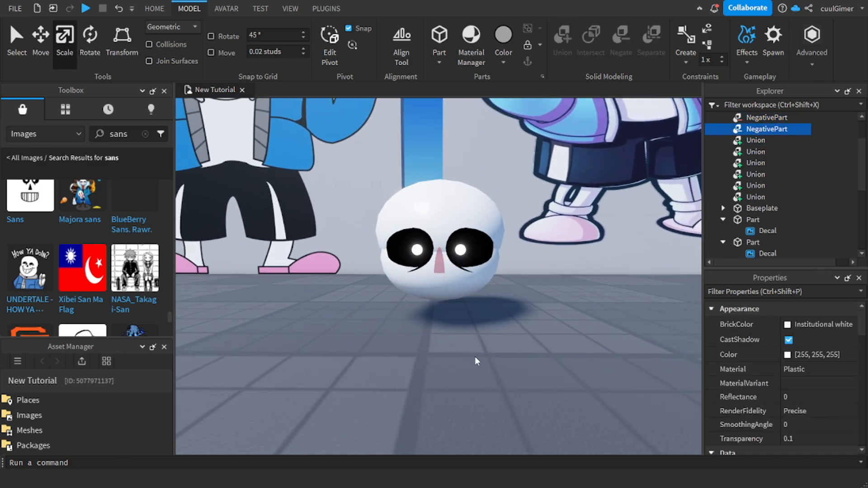
# Step: Cut the nose hole into the lower skull half by uniting it with one negated nose
pyautogui.click(465, 284)
pyautogui.keyDown('ctrl'); pyautogui.click(455, 195); pyautogui.keyUp('ctrl')
pyautogui.click(484, 326)
pyautogui.click(441, 266)
pyautogui.click(457, 282)
pyautogui.keyDown('ctrl'); pyautogui.click(440, 266); pyautogui.keyUp('ctrl')
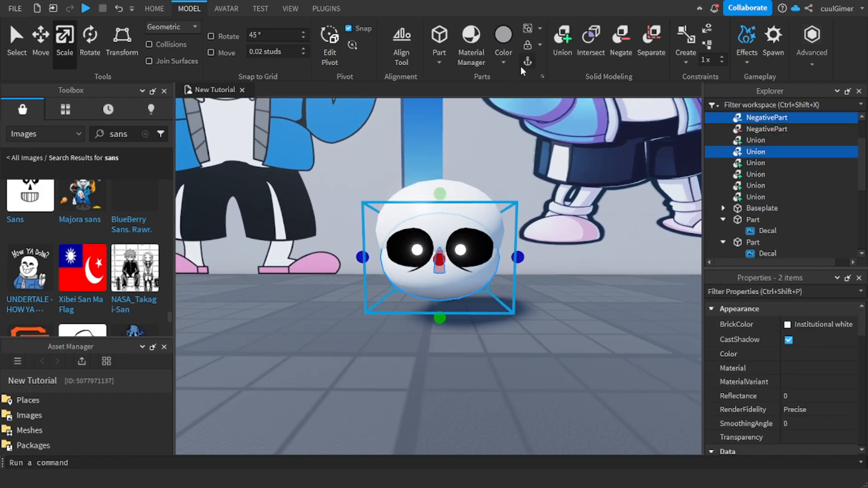
pyautogui.click(561, 41)
# Step: Cut the nose hole into the upper skull half by uniting it with the remaining negated nose
pyautogui.click(554, 300)
pyautogui.click(470, 216)
pyautogui.keyDown('ctrl'); pyautogui.click(440, 264); pyautogui.keyUp('ctrl')
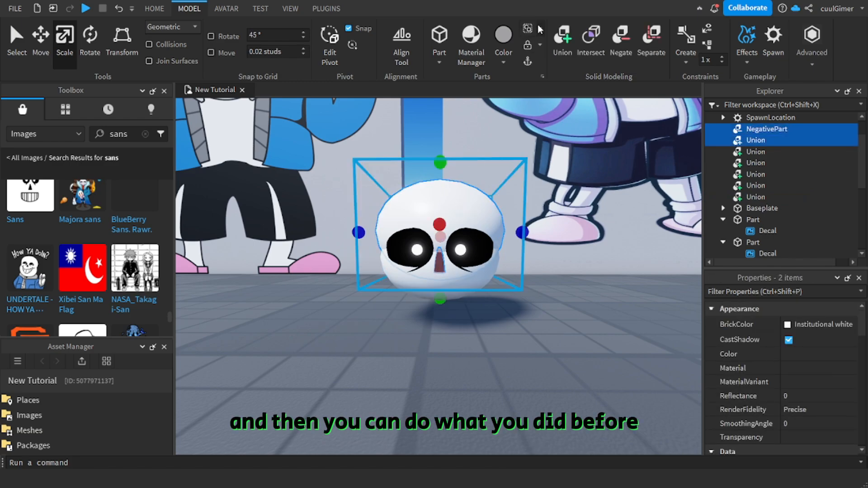
pyautogui.click(562, 37)
pyautogui.click(506, 311)
pyautogui.scroll(5, 506, 311)
pyautogui.scroll(-5, 507, 311)
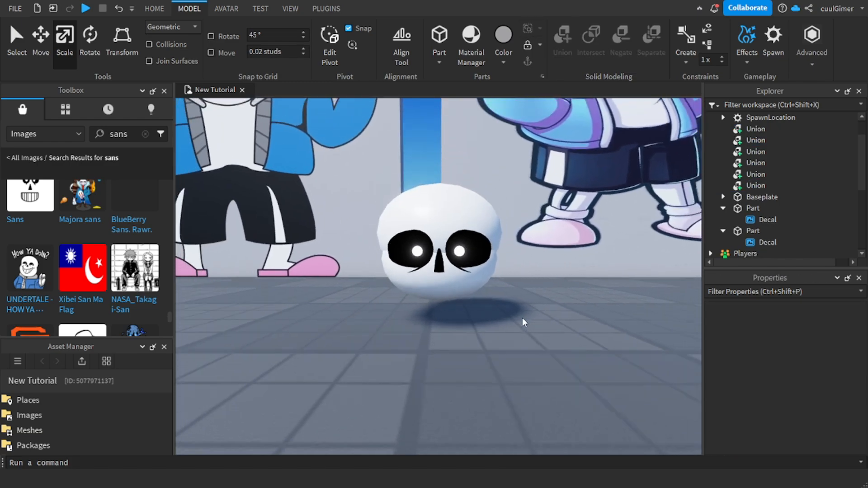
# Step: Undo both nose cuts in the skull and the duplication of the negated nose
pyautogui.press('w')
pyautogui.press('a')
pyautogui.moveTo(523, 343); pyautogui.dragTo(542, 360, button='right')
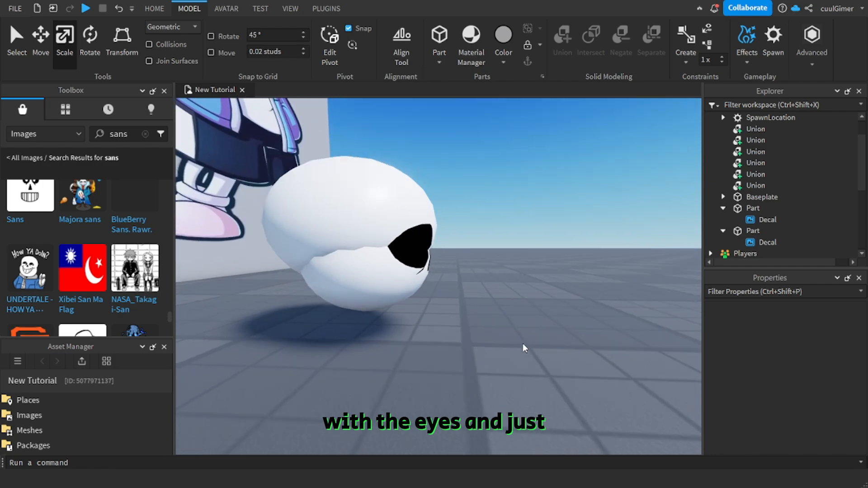
pyautogui.press('d')
pyautogui.press('a')
pyautogui.hotkey('ctrl', 'z')
pyautogui.hotkey('ctrl', 'z')
pyautogui.press('d')
pyautogui.hotkey('ctrl', 'z')
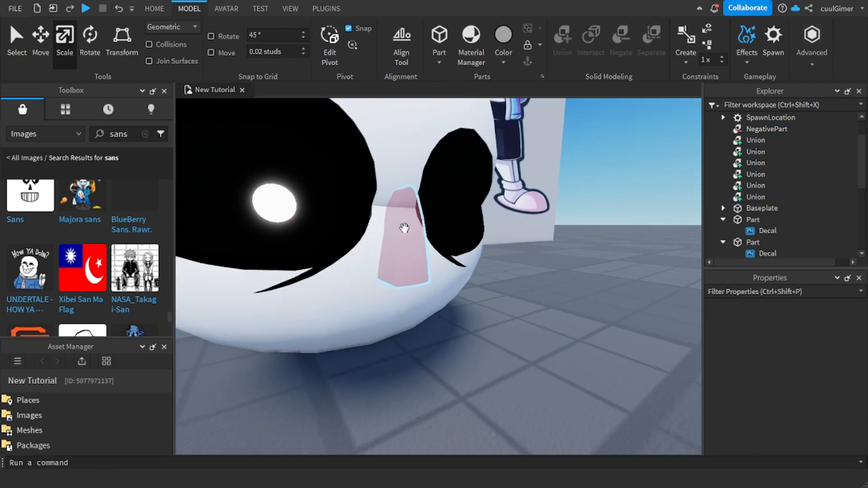
# Step: Turn the negated nose back into a solid union, color it Institutional white and enable UsePartColor
pyautogui.click(404, 228)
pyautogui.press('a')
pyautogui.moveTo(405, 207); pyautogui.dragTo(405, 206, button='right')
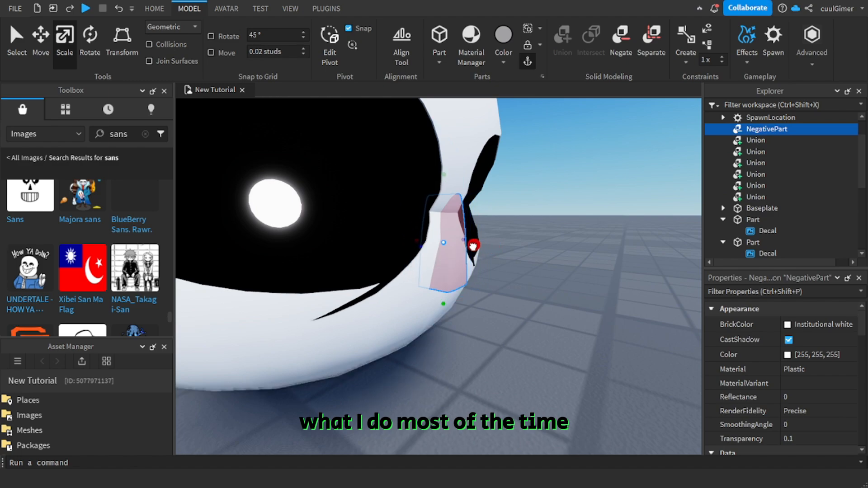
pyautogui.click(612, 53)
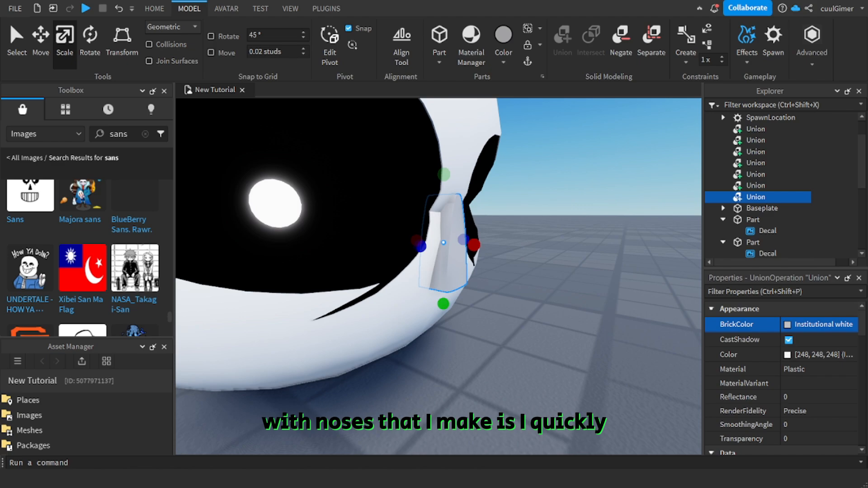
pyautogui.scroll(-4, 802, 428)
pyautogui.click(789, 430)
# Step: Tilt the nose slightly so its lower end leans in toward the skull
pyautogui.moveTo(471, 332); pyautogui.dragTo(470, 333, button='right')
pyautogui.press('a')
pyautogui.hotkey('ctrl', '4')
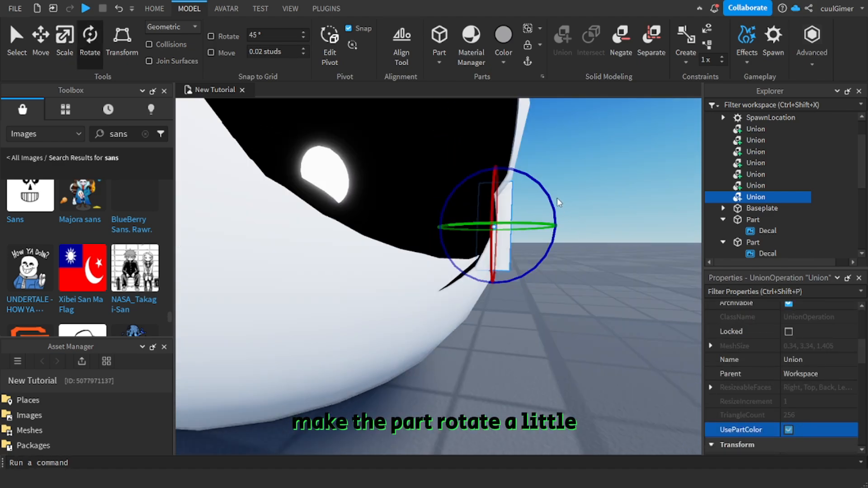
pyautogui.moveTo(555, 202); pyautogui.dragTo(552, 227)
# Step: Shift the tilted nose in depth along its forward axis so it protrudes slightly from the skull's face
pyautogui.click(41, 45)
pyautogui.moveTo(540, 235); pyautogui.dragTo(538, 232, button='right')
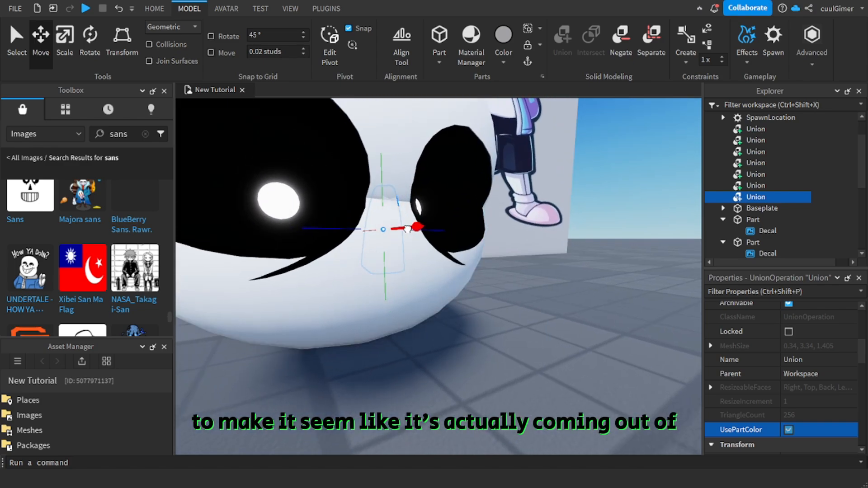
pyautogui.moveTo(407, 229); pyautogui.dragTo(409, 228)
pyautogui.moveTo(425, 293); pyautogui.dragTo(425, 293, button='right')
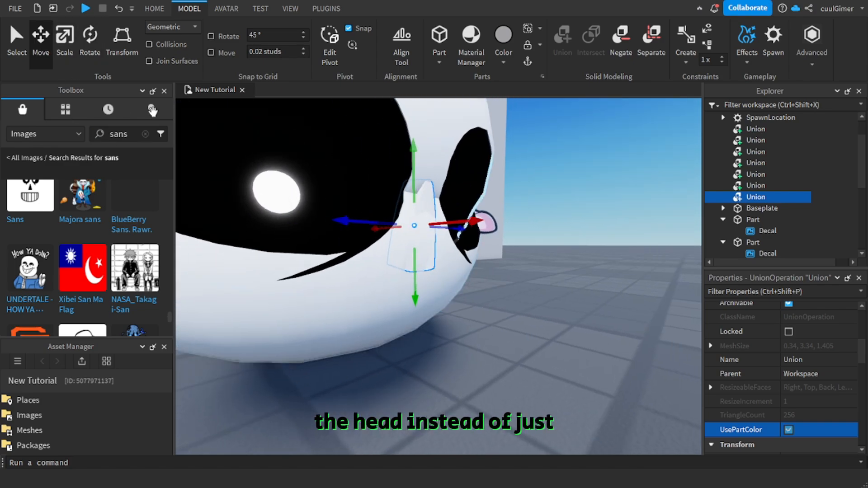
pyautogui.moveTo(509, 213); pyautogui.dragTo(509, 214, button='right')
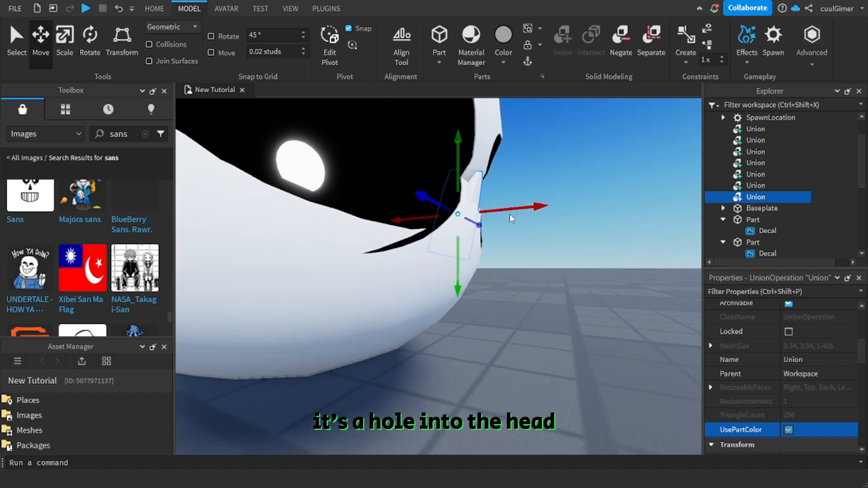
pyautogui.moveTo(516, 206); pyautogui.dragTo(514, 204)
pyautogui.click(498, 312)
pyautogui.moveTo(486, 310); pyautogui.dragTo(494, 294, button='right')
# Step: Duplicate the white nose, shift the copy slightly in depth so it shows in front, and color it black
pyautogui.click(489, 225)
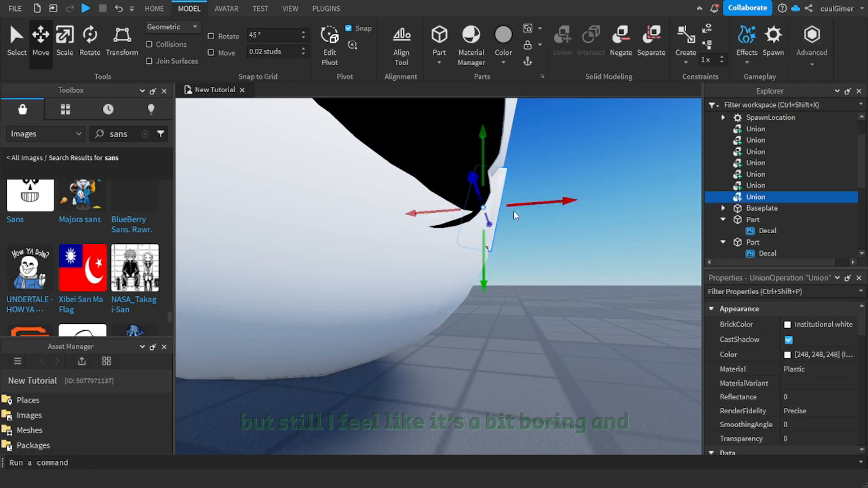
pyautogui.click(576, 254)
pyautogui.moveTo(575, 254); pyautogui.dragTo(458, 240, button='right')
pyautogui.click(359, 202)
pyautogui.moveTo(359, 202); pyautogui.dragTo(376, 207, button='right')
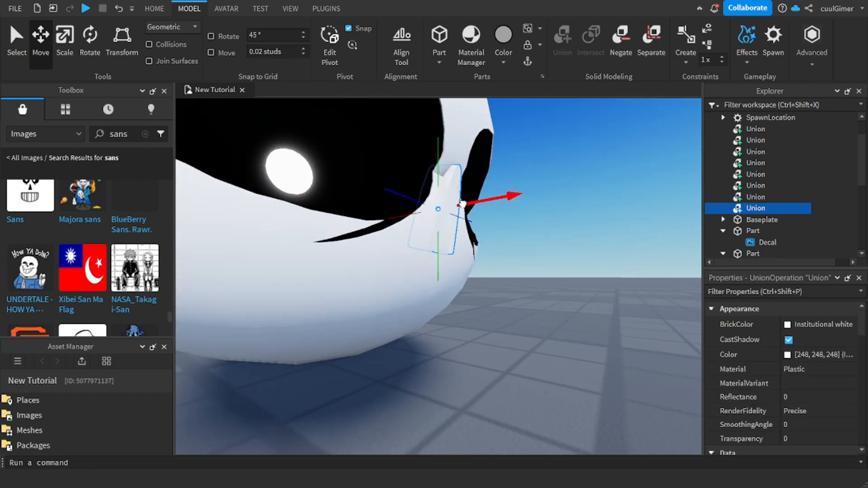
pyautogui.moveTo(513, 196); pyautogui.dragTo(510, 197)
pyautogui.click(841, 329)
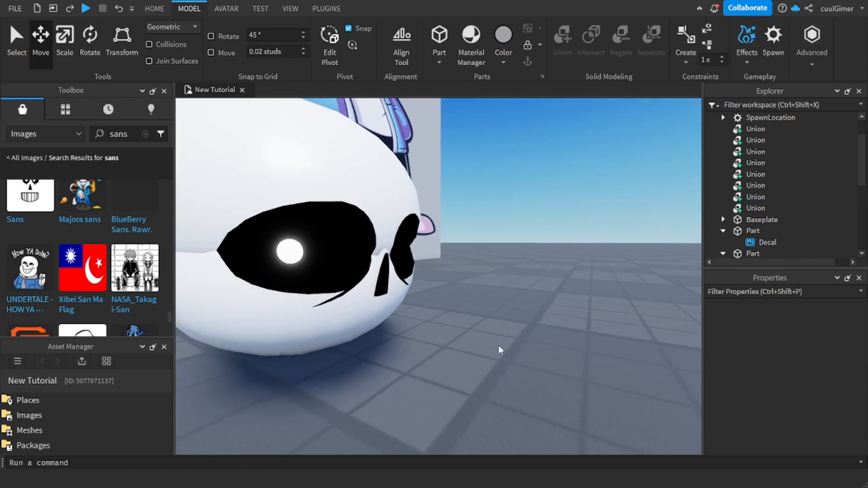
pyautogui.moveTo(499, 346); pyautogui.dragTo(499, 345, button='right')
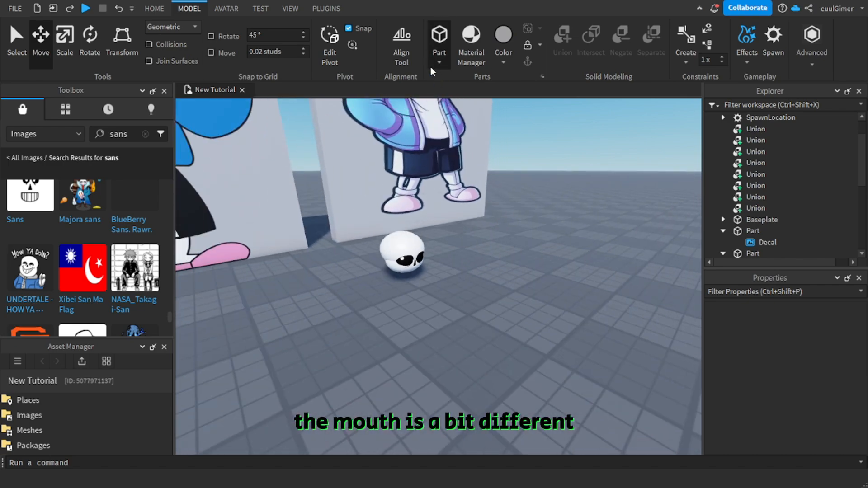
# Step: Insert a new part on the floor near the skull and give it a mesh with MeshType Cylinder
pyautogui.click(439, 38)
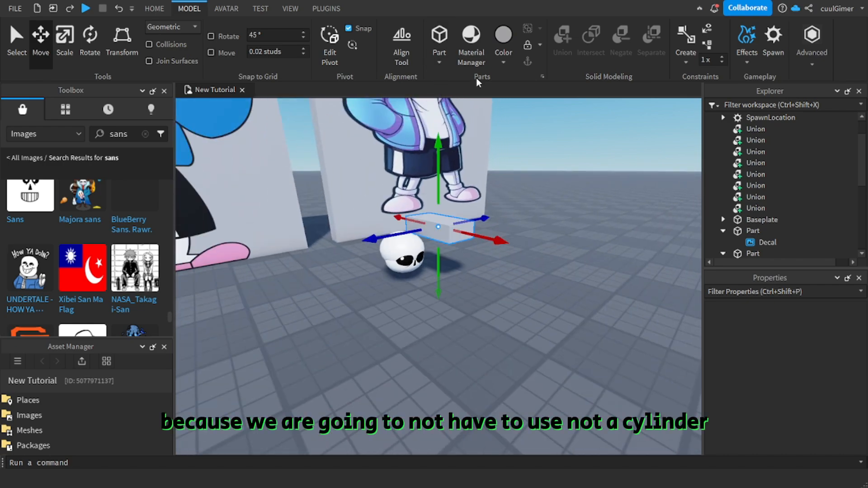
pyautogui.moveTo(446, 233); pyautogui.dragTo(479, 334)
pyautogui.scroll(-2, 790, 175)
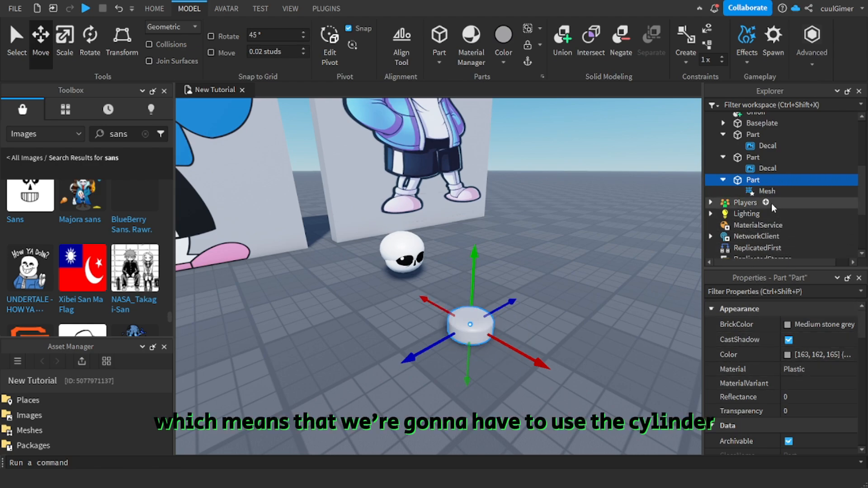
pyautogui.click(768, 191)
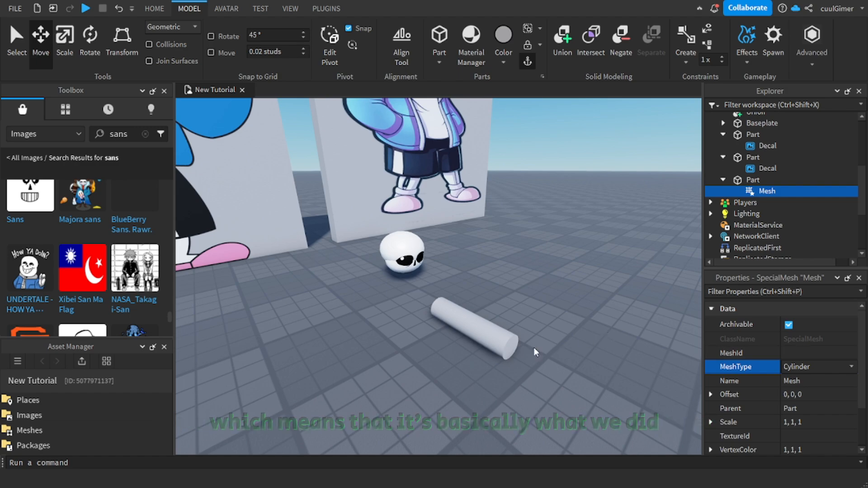
# Step: Shorten the cylinder part along its axis until it is a thin round disc
pyautogui.click(484, 328)
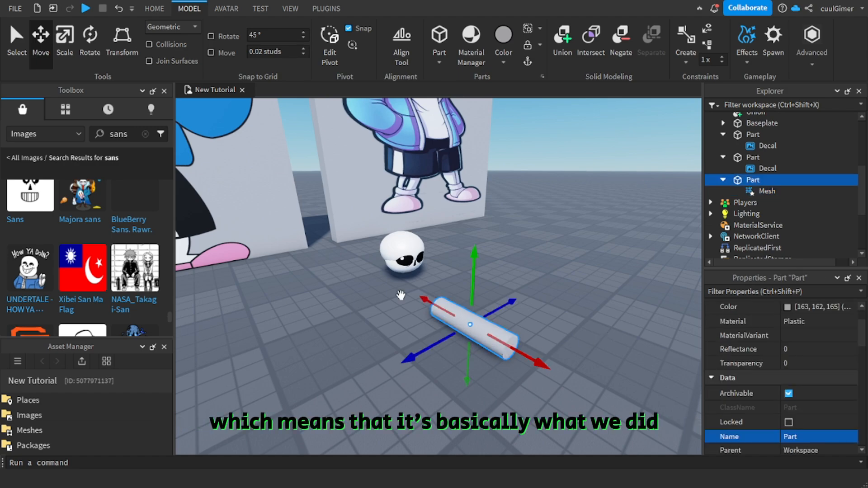
pyautogui.click(73, 48)
pyautogui.moveTo(537, 354); pyautogui.dragTo(504, 349)
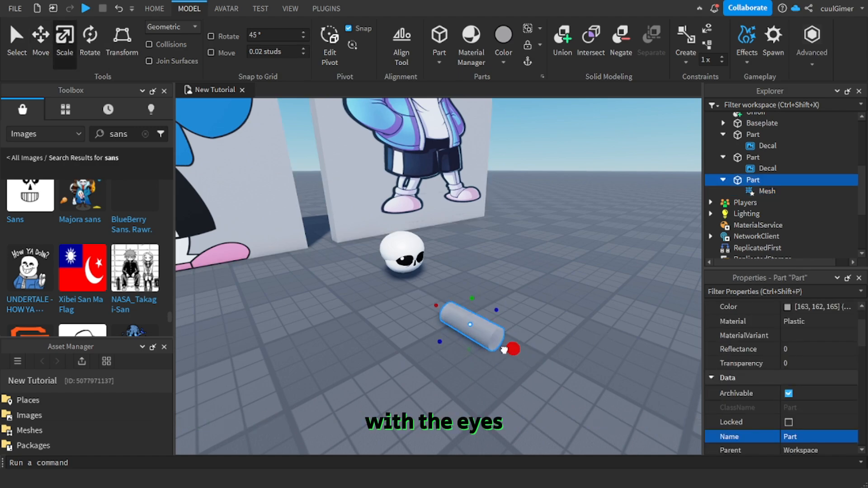
pyautogui.press('f')
pyautogui.moveTo(454, 300); pyautogui.dragTo(454, 301, button='right')
pyautogui.scroll(-4, 454, 302)
pyautogui.scroll(4, 454, 301)
pyautogui.scroll(-6, 454, 301)
pyautogui.scroll(5, 547, 325)
pyautogui.moveTo(546, 325); pyautogui.dragTo(547, 325, button='right')
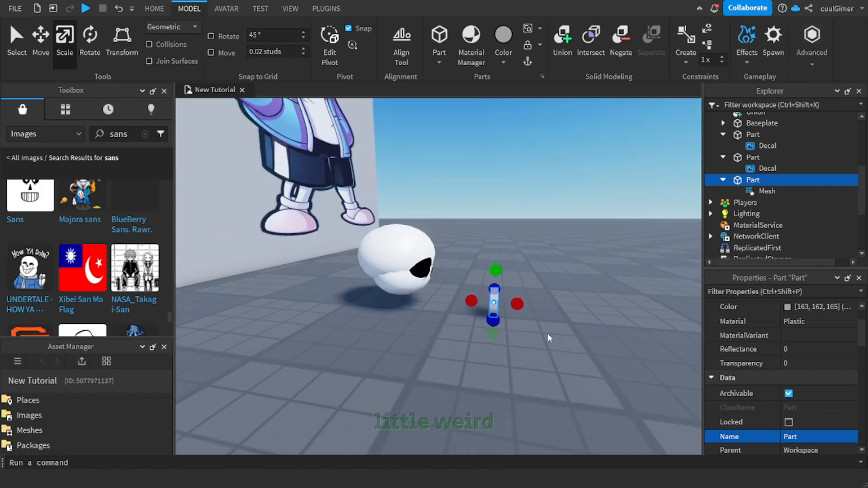
pyautogui.moveTo(523, 307); pyautogui.dragTo(518, 306)
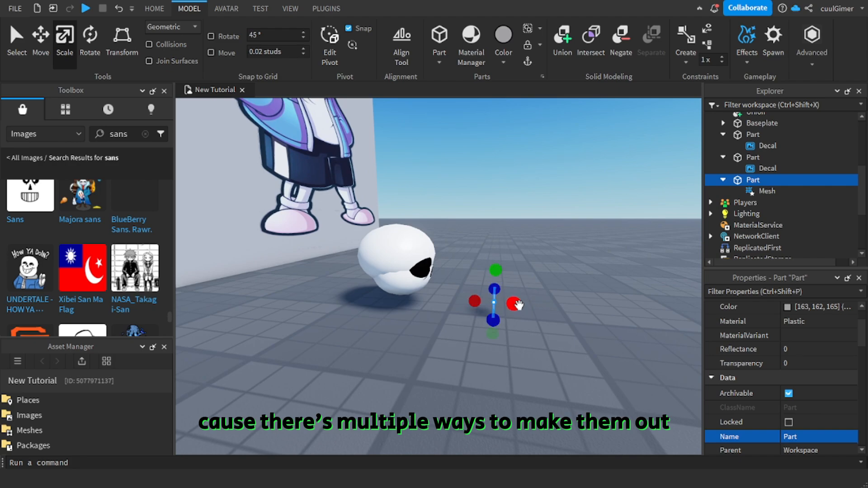
pyautogui.moveTo(518, 305); pyautogui.dragTo(500, 324, button='right')
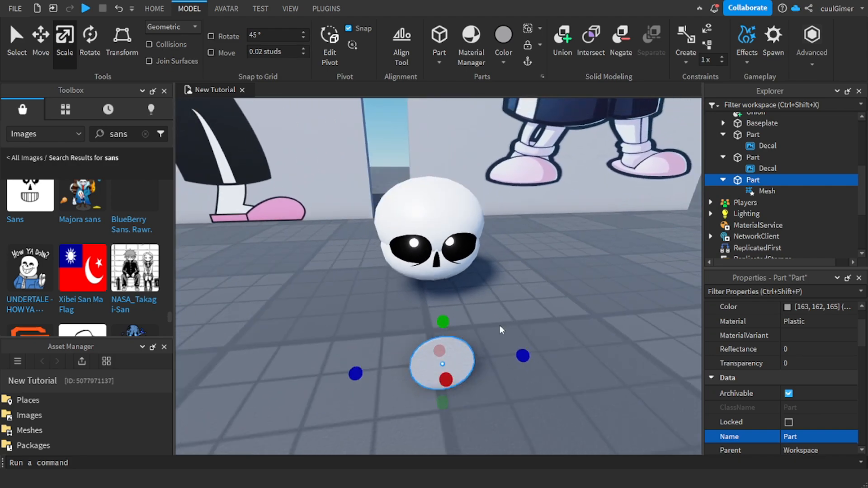
# Step: Enlarge the disc's face to about the width of the skull and convert it into a union
pyautogui.scroll(-3, 500, 327)
pyautogui.moveTo(444, 292)
pyautogui.mouseDown()
pyautogui.moveTo(456, 217)
pyautogui.moveTo(449, 300)
pyautogui.mouseUp()
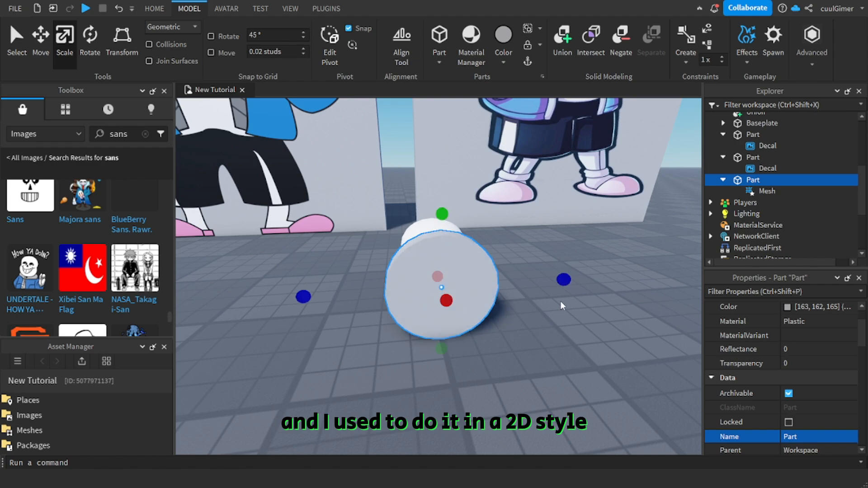
pyautogui.click(560, 48)
pyautogui.moveTo(567, 292); pyautogui.dragTo(573, 292, button='right')
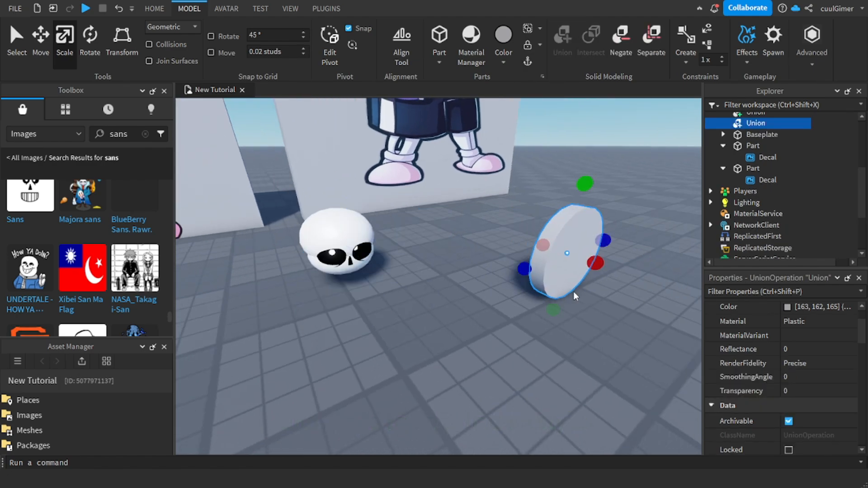
# Step: Examine the skull's lower face from the side and the front to plan a 3D mouth
pyautogui.press('w')
pyautogui.moveTo(511, 294); pyautogui.dragTo(511, 292, button='right')
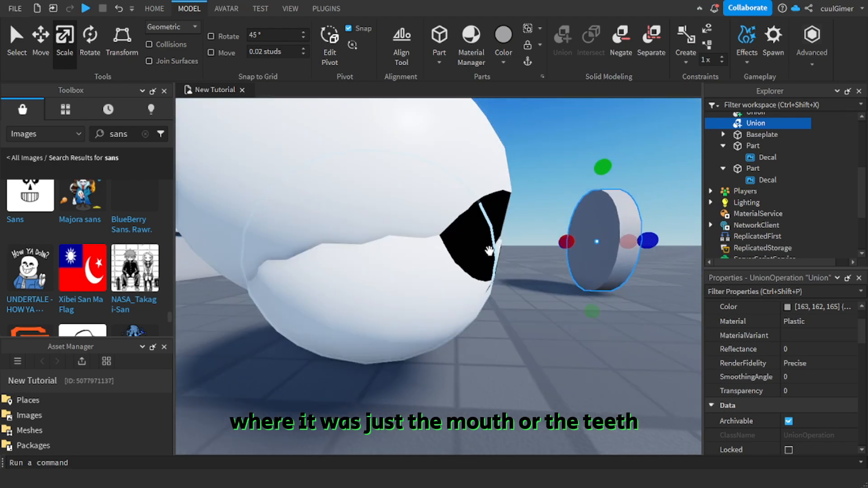
pyautogui.press('s')
pyautogui.press('q')
pyautogui.press('w')
pyautogui.press('e')
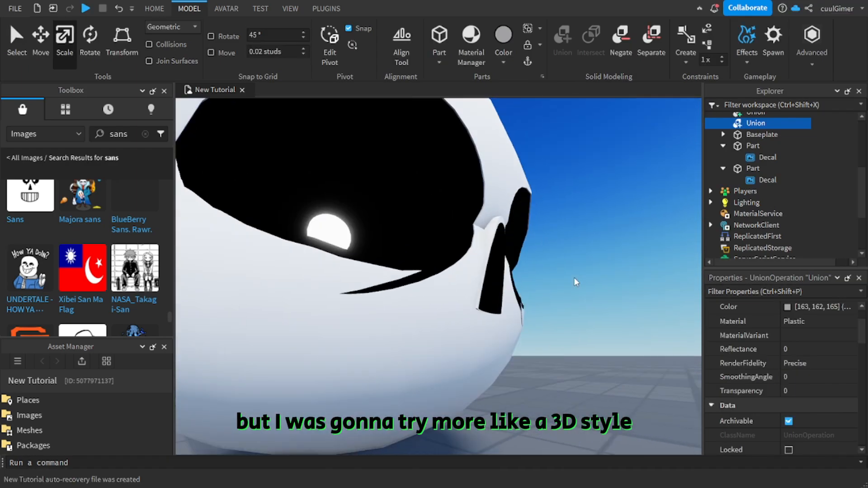
pyautogui.moveTo(574, 277); pyautogui.dragTo(581, 276, button='right')
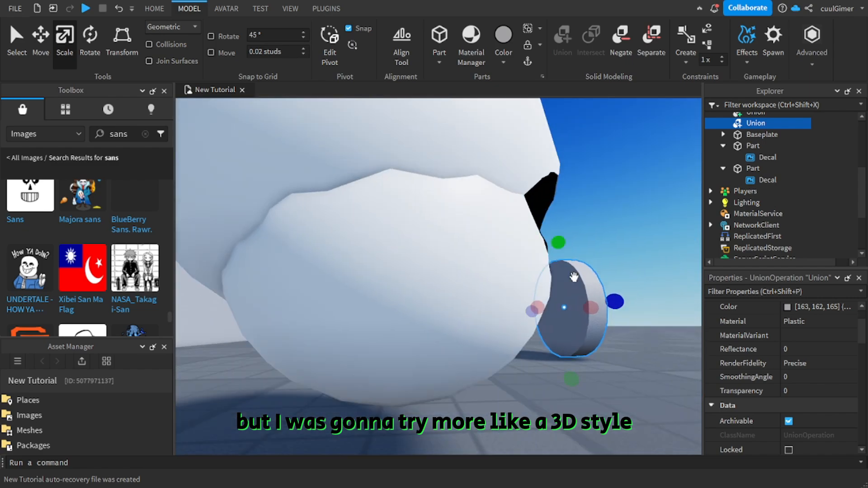
pyautogui.moveTo(574, 276); pyautogui.dragTo(573, 276, button='right')
# Step: Place the cylinder union over the skull's face and set its Transparency to 0.25
pyautogui.moveTo(450, 333); pyautogui.dragTo(448, 327, button='right')
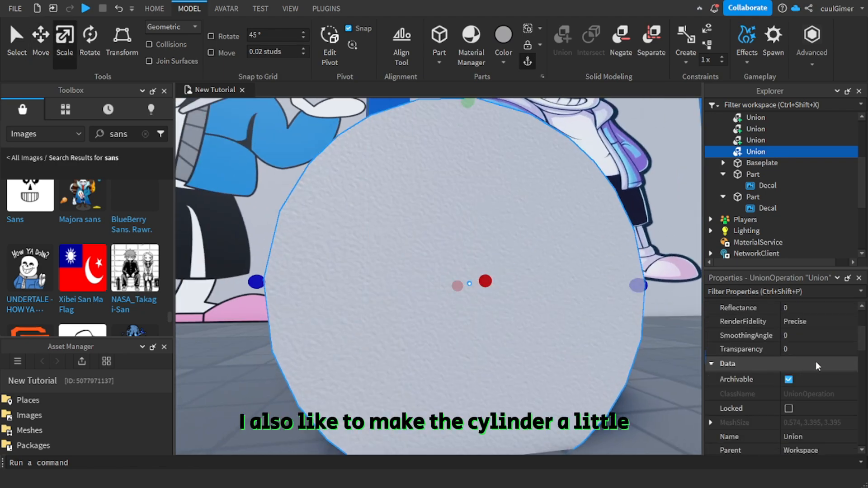
pyautogui.click(829, 351)
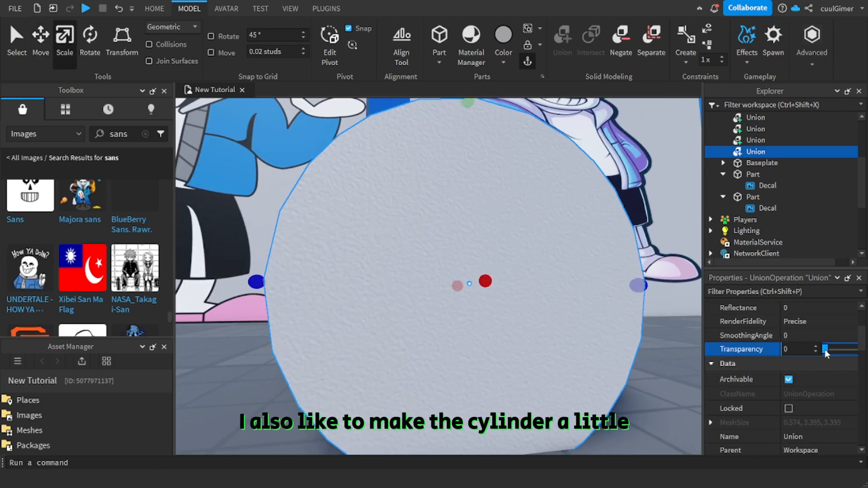
pyautogui.moveTo(825, 349); pyautogui.dragTo(832, 349)
# Step: Scale down the translucent cylinder's height so it spans from the middle of the eyes to the chin
pyautogui.press('a')
pyautogui.moveTo(475, 297); pyautogui.dragTo(475, 298, button='right')
pyautogui.scroll(-3, 475, 298)
pyautogui.moveTo(412, 400); pyautogui.dragTo(419, 331)
pyautogui.press('d')
pyautogui.moveTo(419, 331); pyautogui.dragTo(421, 329, button='right')
pyautogui.moveTo(416, 216); pyautogui.dragTo(421, 256)
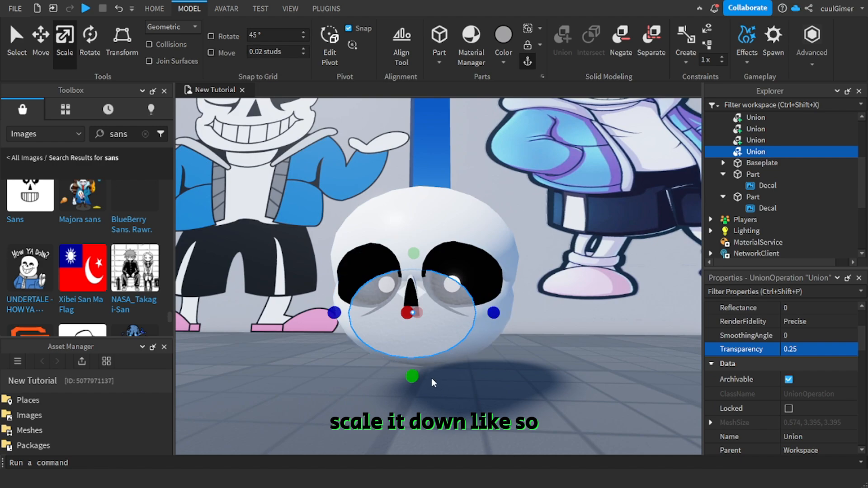
pyautogui.moveTo(412, 376); pyautogui.dragTo(413, 383)
# Step: Adjust the mouth cylinder's lower edge at the chin and widen the cylinder to about the skull's width
pyautogui.press('a')
pyautogui.moveTo(416, 381); pyautogui.dragTo(417, 380, button='right')
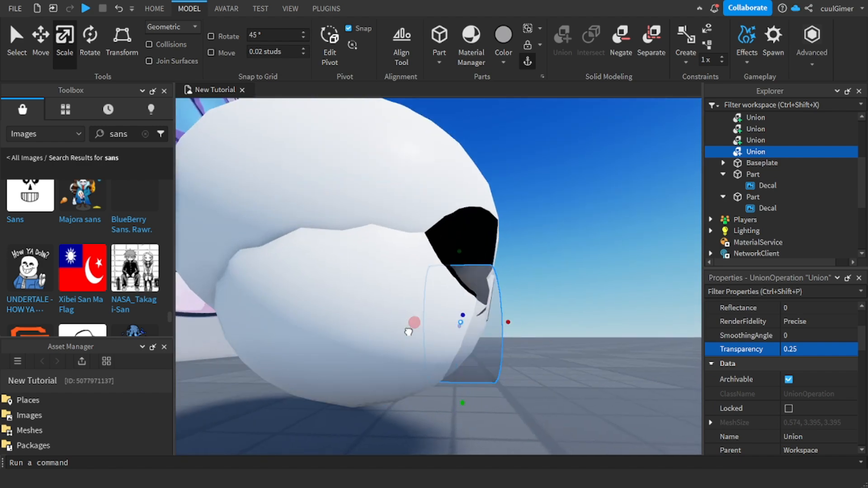
pyautogui.press('q')
pyautogui.moveTo(437, 354); pyautogui.dragTo(436, 367)
pyautogui.press('d')
pyautogui.moveTo(431, 366); pyautogui.dragTo(430, 364, button='right')
pyautogui.moveTo(368, 270); pyautogui.dragTo(345, 283)
pyautogui.press('s')
pyautogui.moveTo(345, 283); pyautogui.dragTo(422, 248, button='right')
# Step: Extend the mouth cylinder slightly forward out of the face and raise its upper edge
pyautogui.press('a')
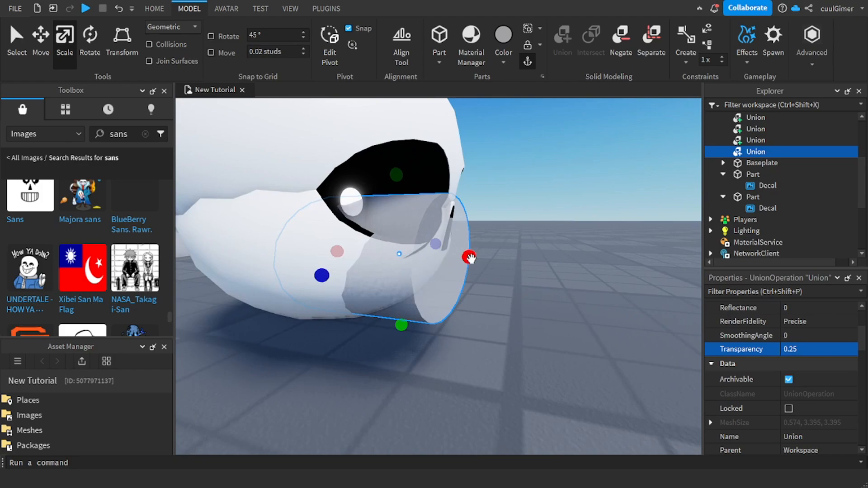
pyautogui.moveTo(473, 258); pyautogui.dragTo(479, 259)
pyautogui.press('d')
pyautogui.moveTo(493, 269); pyautogui.dragTo(490, 267, button='right')
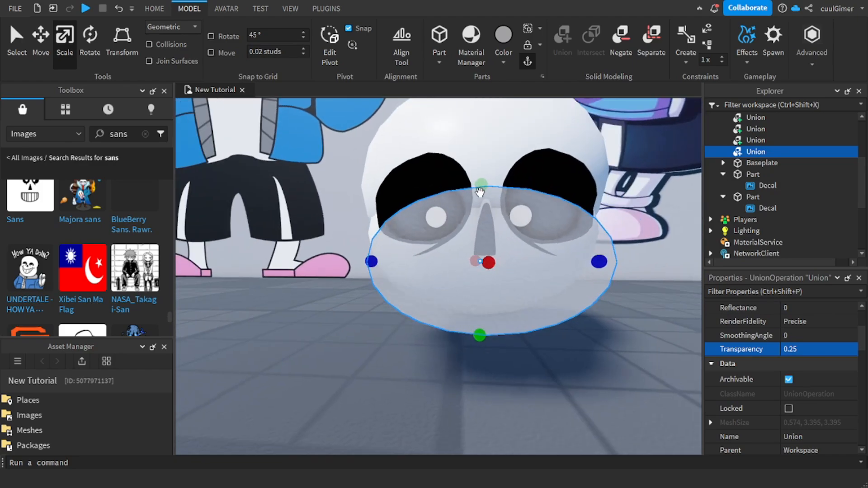
pyautogui.moveTo(481, 191); pyautogui.dragTo(482, 170)
pyautogui.moveTo(504, 218); pyautogui.dragTo(505, 216, button='right')
pyautogui.press('a')
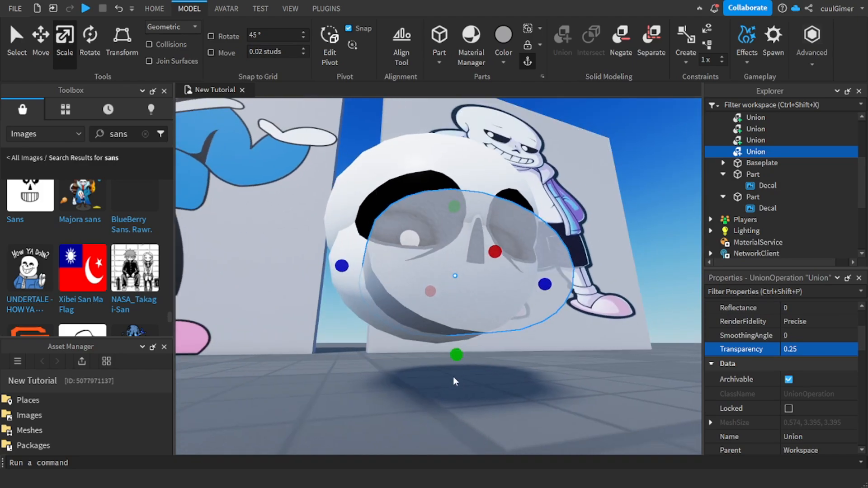
pyautogui.press('a')
pyautogui.moveTo(449, 359); pyautogui.dragTo(450, 360, button='right')
pyautogui.press('d')
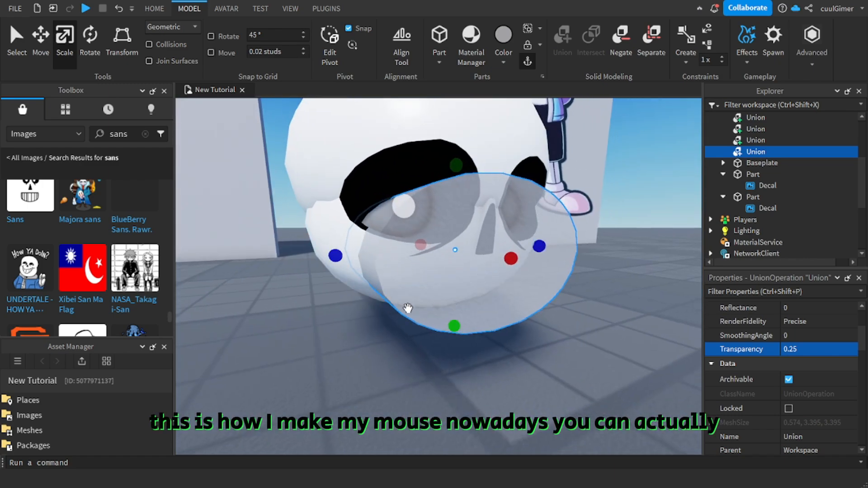
# Step: Duplicate the mouth cylinder and widen the copy slightly on both sides
pyautogui.moveTo(445, 317); pyautogui.dragTo(445, 318, button='right')
pyautogui.hotkey('ctrl', 'd')
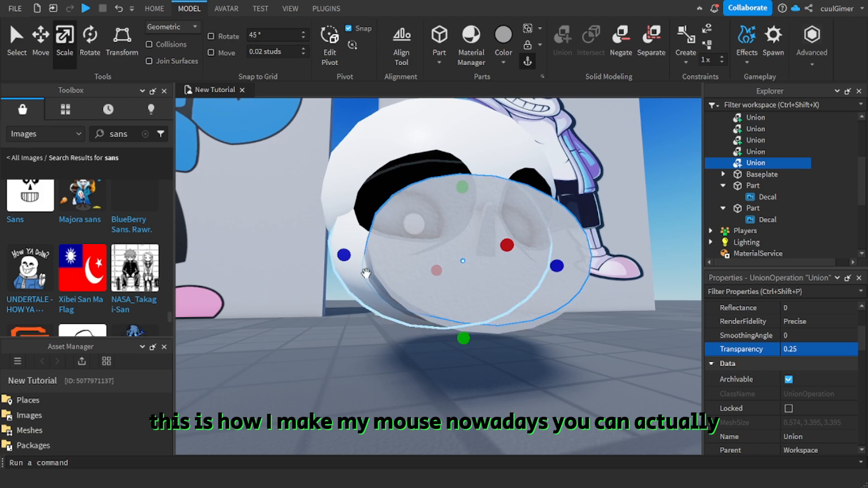
pyautogui.keyDown('ctrl'); pyautogui.moveTo(334, 255); pyautogui.dragTo(323, 255); pyautogui.keyUp('ctrl')
pyautogui.click(607, 382)
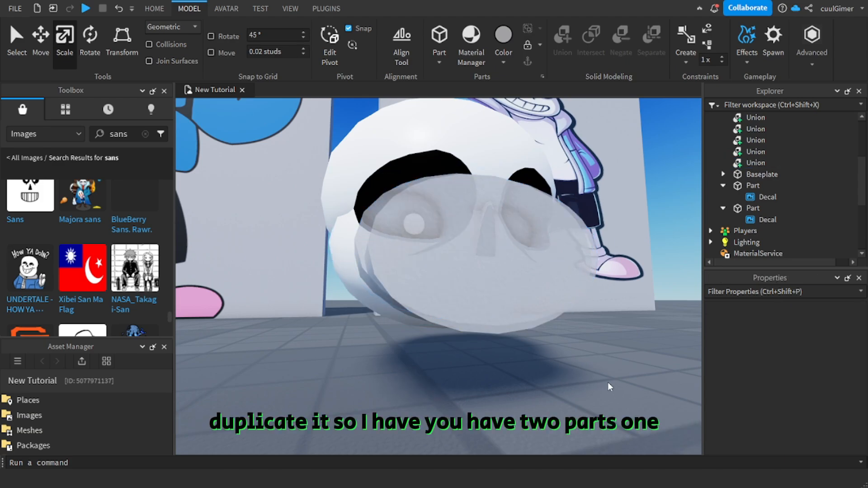
# Step: Negate a copy of the mouth cylinder with Transparency 0.1 and stretch it upward over the skull
pyautogui.moveTo(607, 382); pyautogui.dragTo(607, 381, button='right')
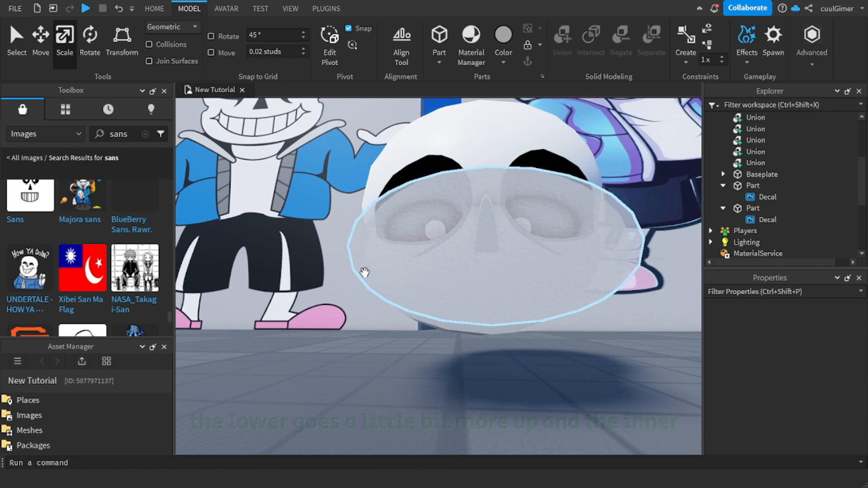
pyautogui.scroll(4, 396, 387)
pyautogui.scroll(-4, 400, 402)
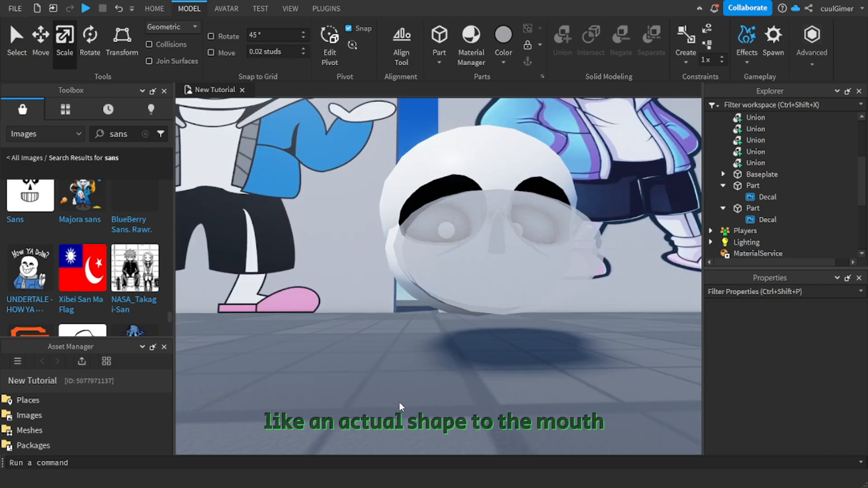
pyautogui.moveTo(446, 401); pyautogui.dragTo(444, 402, button='right')
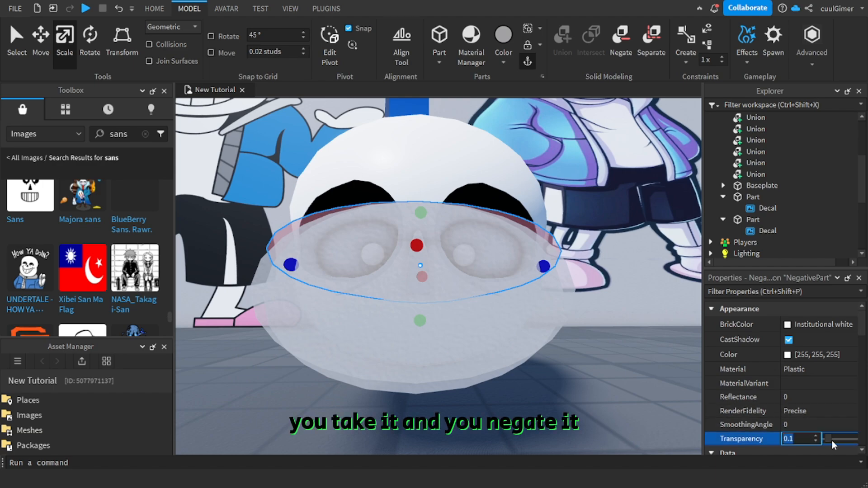
pyautogui.moveTo(420, 212); pyautogui.dragTo(439, 157)
# Step: Extend the negated cylinder forward past the mouth cylinders and widen it evenly on both sides
pyautogui.moveTo(520, 194); pyautogui.dragTo(522, 197, button='right')
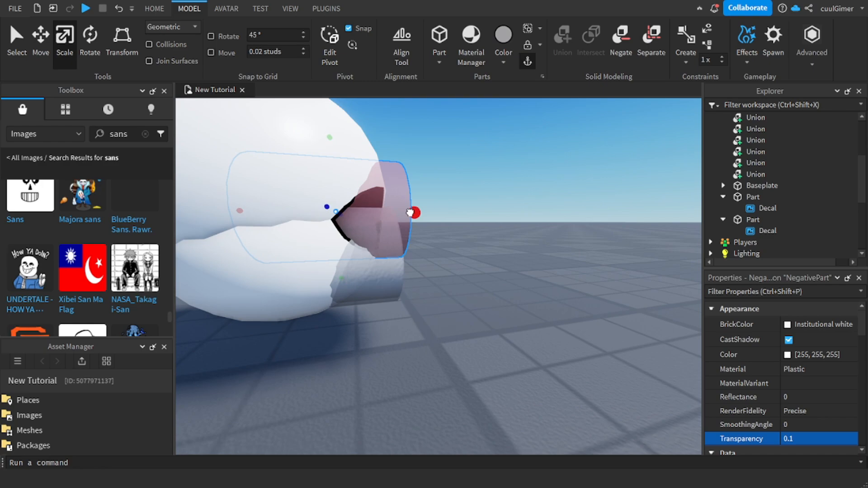
pyautogui.moveTo(410, 213); pyautogui.dragTo(490, 212)
pyautogui.moveTo(509, 241); pyautogui.dragTo(508, 241, button='right')
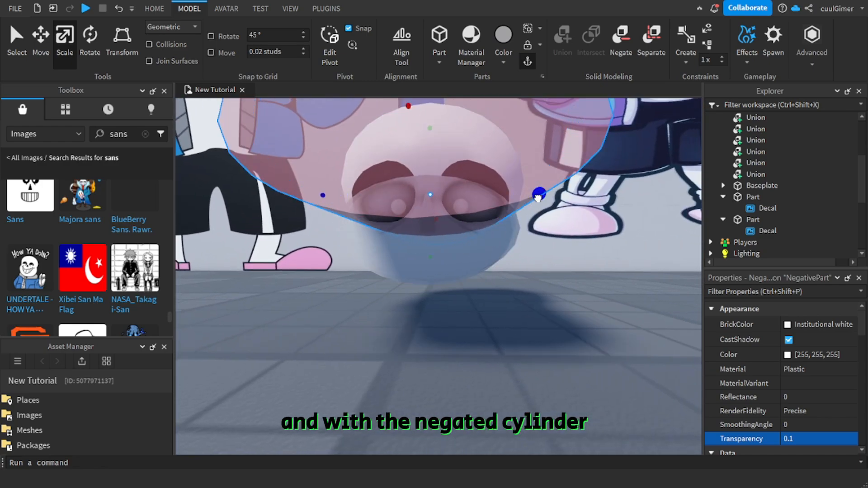
pyautogui.keyDown('ctrl'); pyautogui.moveTo(538, 197); pyautogui.dragTo(551, 197); pyautogui.keyUp('ctrl')
pyautogui.moveTo(487, 224); pyautogui.dragTo(454, 239, button='right')
# Step: Fine-tune the negated cylinder's lower edge and width so it leaves the lower part of the mouth cylinders uncovered
pyautogui.moveTo(370, 247); pyautogui.dragTo(366, 251)
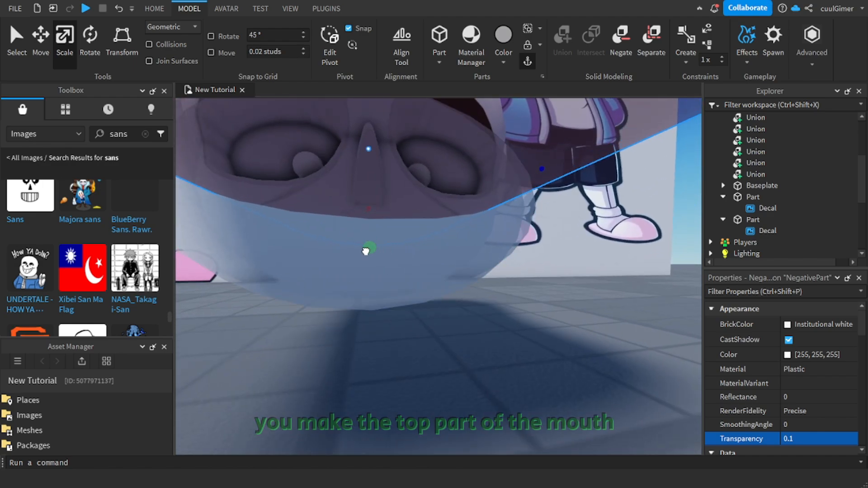
pyautogui.scroll(-3, 372, 246)
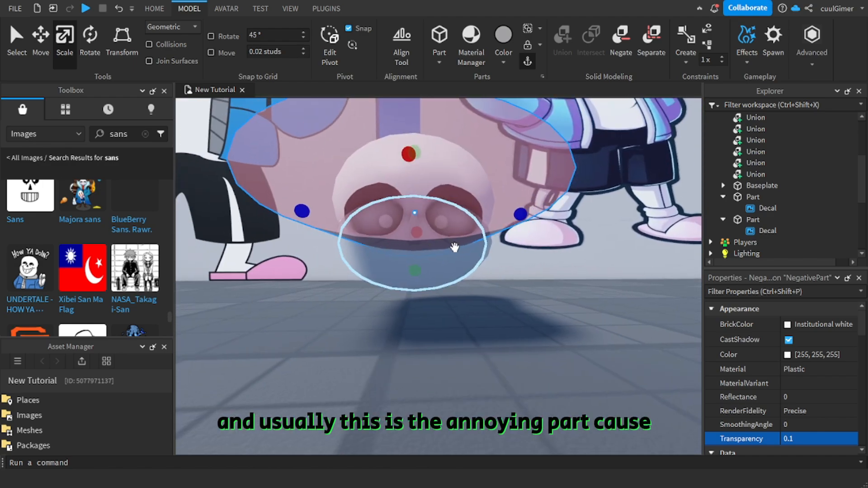
pyautogui.scroll(3, 478, 267)
pyautogui.moveTo(479, 266); pyautogui.dragTo(478, 266, button='right')
pyautogui.keyDown('ctrl'); pyautogui.moveTo(542, 167); pyautogui.dragTo(541, 167); pyautogui.keyUp('ctrl')
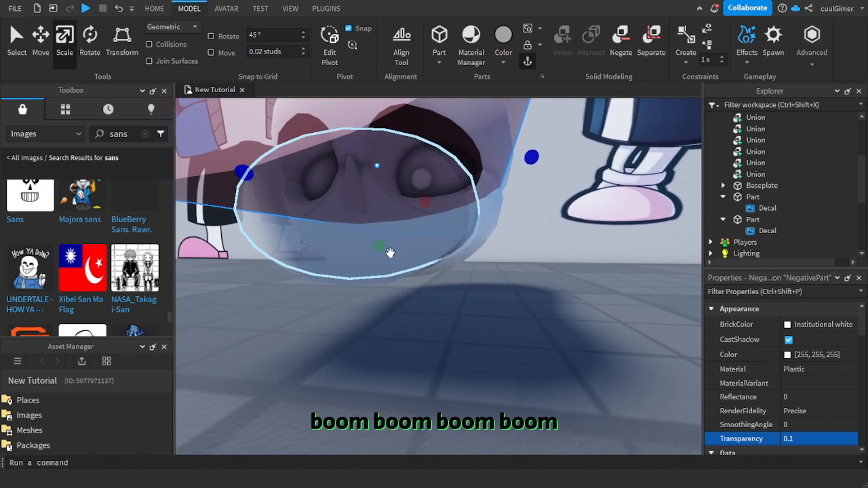
pyautogui.click(480, 335)
pyautogui.scroll(-4, 480, 335)
pyautogui.moveTo(481, 335); pyautogui.dragTo(481, 335, button='right')
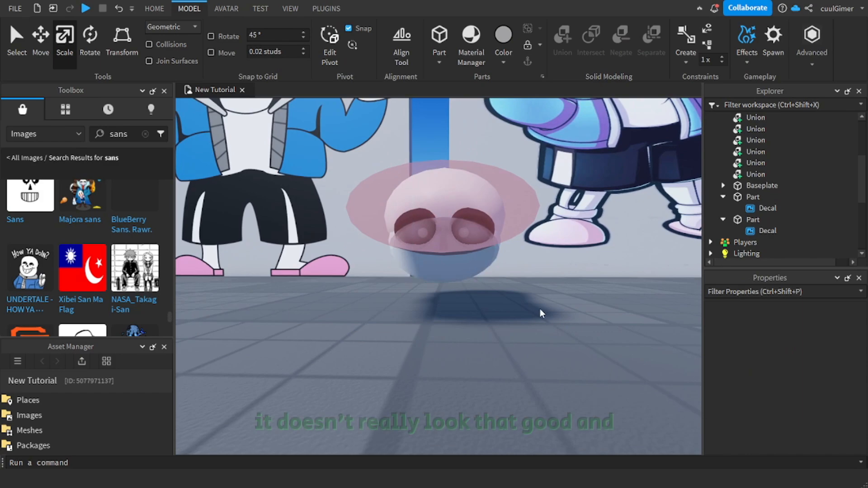
# Step: Nudge the two overlapping mouth cylinders together vertically on the lower face
pyautogui.scroll(3, 452, 226)
pyautogui.click(445, 261)
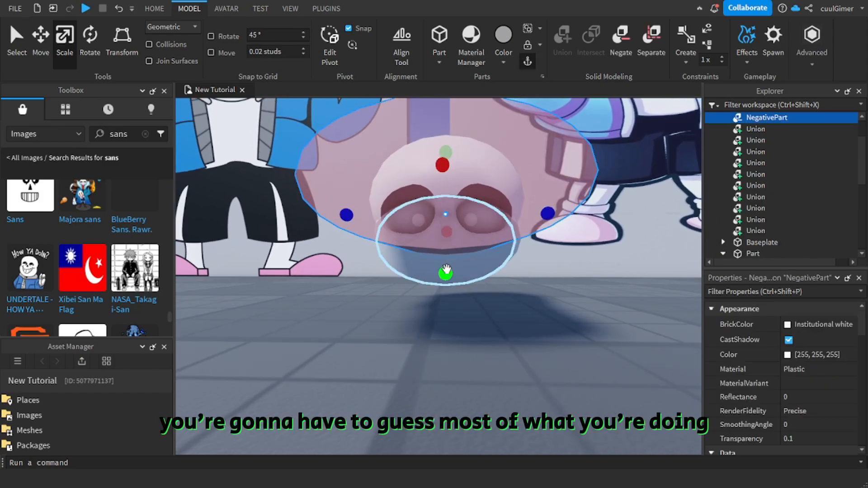
pyautogui.moveTo(488, 313); pyautogui.dragTo(487, 314, button='right')
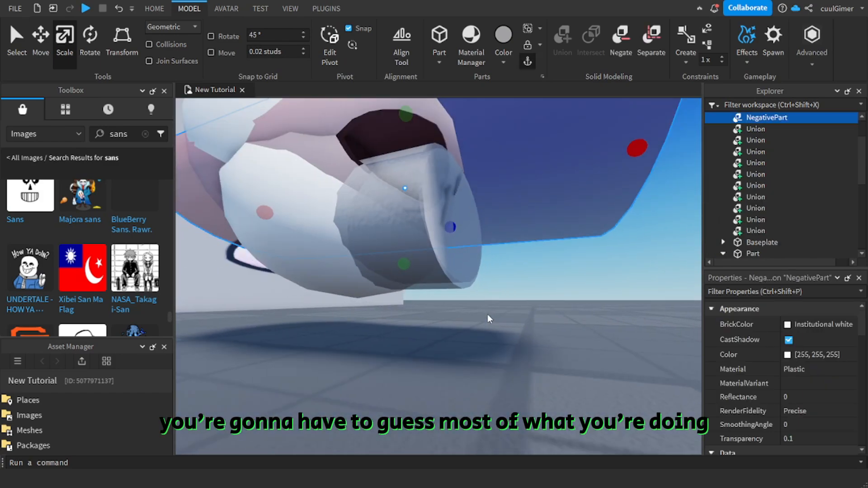
pyautogui.click(397, 201)
pyautogui.keyDown('shift'); pyautogui.click(398, 201); pyautogui.keyUp('shift')
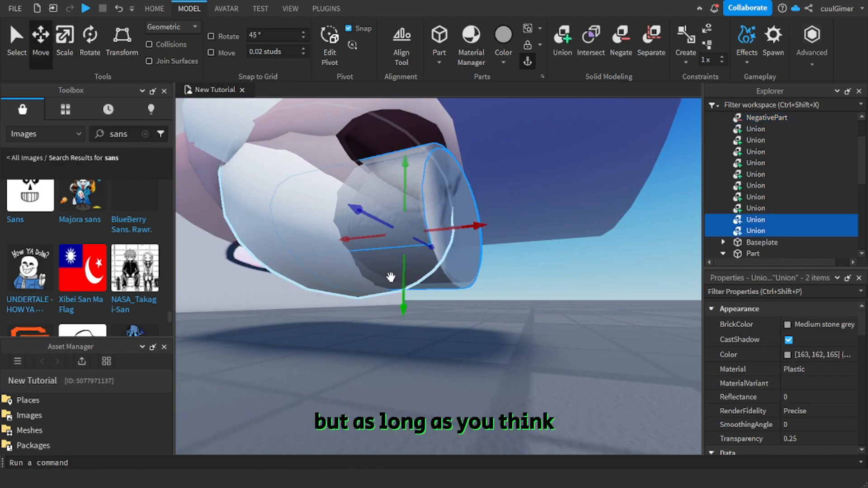
pyautogui.moveTo(392, 302); pyautogui.dragTo(401, 300)
pyautogui.click(518, 365)
pyautogui.moveTo(517, 366); pyautogui.dragTo(517, 365, button='right')
pyautogui.press('a')
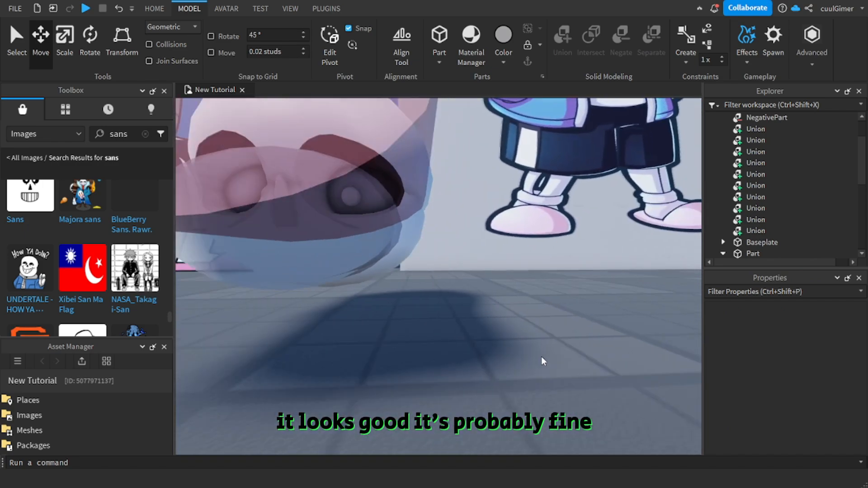
# Step: Duplicate the negated cylinder and narrow the copy toward one side of the mouth
pyautogui.click(397, 208)
pyautogui.hotkey('ctrl', 'd')
pyautogui.click(65, 41)
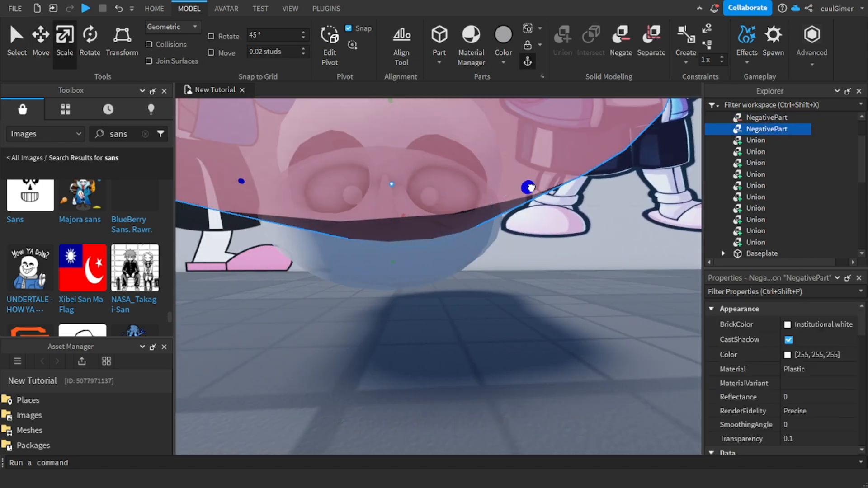
pyautogui.moveTo(528, 187); pyautogui.dragTo(367, 192)
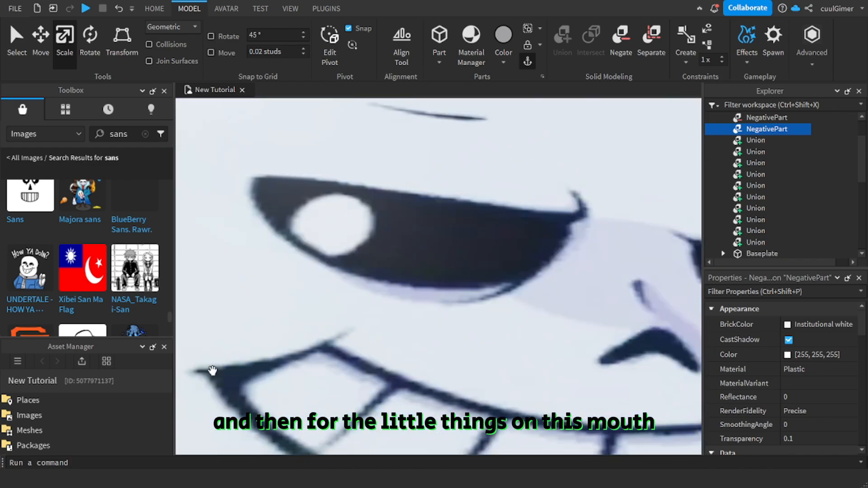
# Step: Shrink the duplicated negated cylinder into a smaller round cutter at the mouth corner, using the reference drawing's mouth as a guide
pyautogui.scroll(-5, 212, 370)
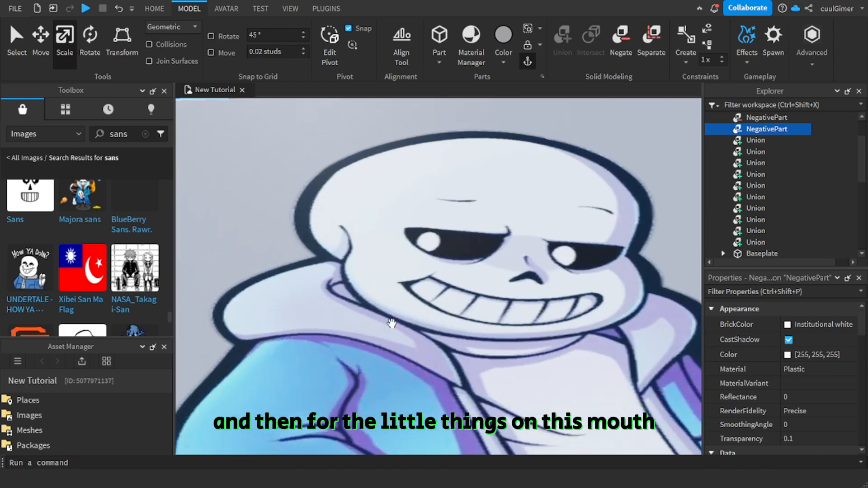
pyautogui.scroll(5, 391, 324)
pyautogui.scroll(-8, 437, 289)
pyautogui.scroll(-6, 498, 267)
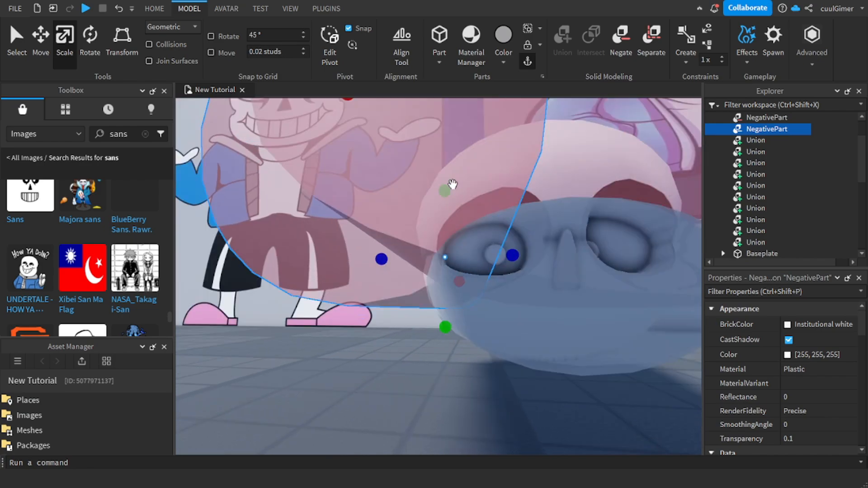
pyautogui.moveTo(421, 302)
pyautogui.mouseDown()
pyautogui.moveTo(412, 306)
pyautogui.moveTo(413, 297)
pyautogui.mouseUp()
pyautogui.scroll(6, 459, 265)
pyautogui.click(460, 265)
pyautogui.scroll(-5, 459, 266)
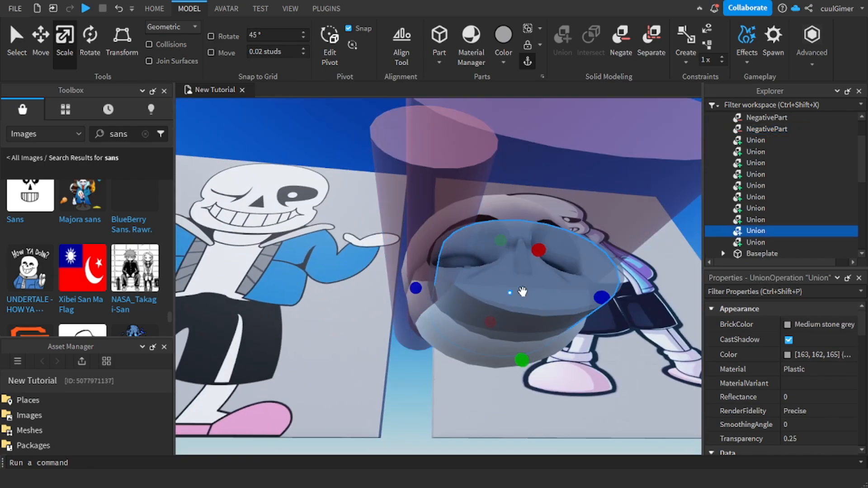
pyautogui.scroll(-3, 821, 402)
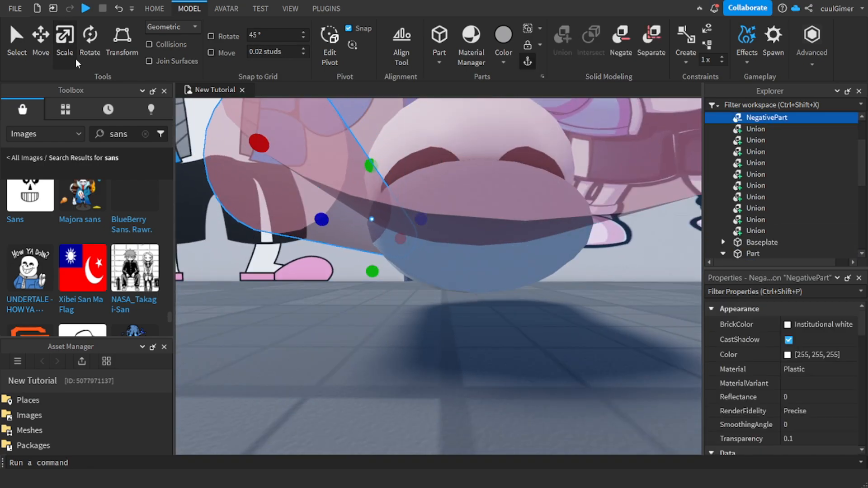
# Step: Duplicate the small negated cylinder and move the copy to the opposite corner of the mouth
pyautogui.hotkey('ctrl', 'd')
pyautogui.hotkey('ctrl', '2')
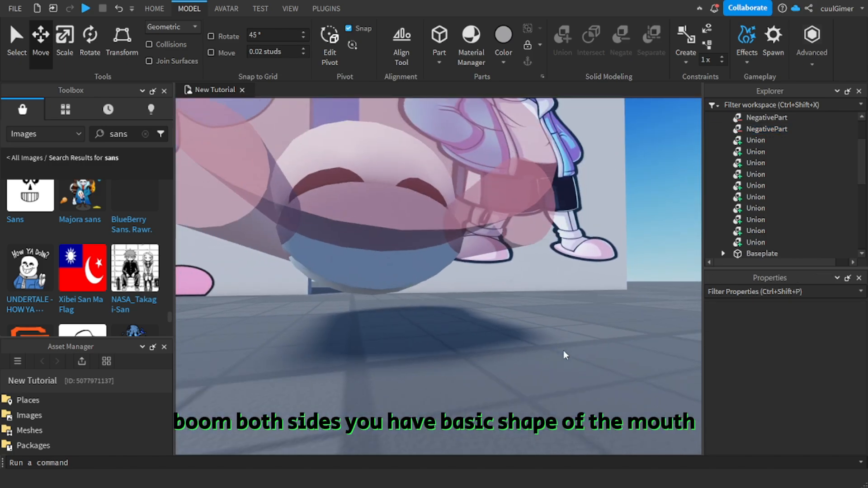
pyautogui.press('d')
pyautogui.moveTo(563, 351); pyautogui.dragTo(563, 351, button='right')
pyautogui.press('a')
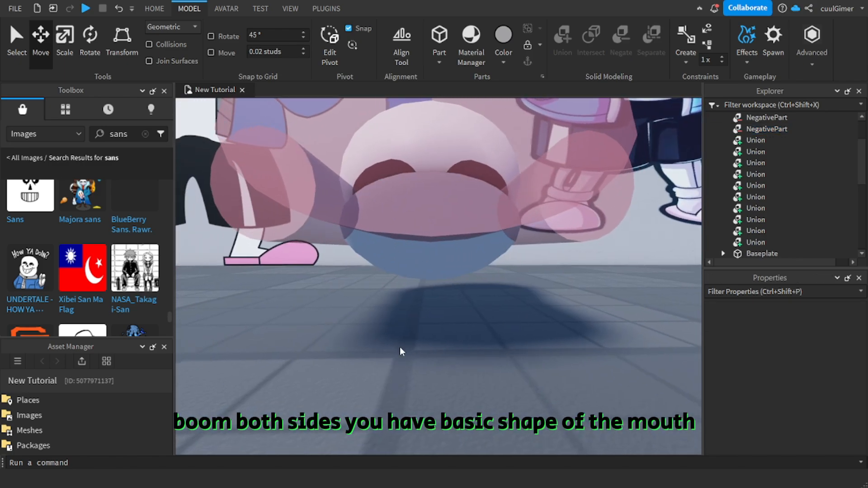
pyautogui.moveTo(400, 347); pyautogui.dragTo(399, 347, button='right')
# Step: Union the two mouth cylinders with the three negated cylinders to form the curved mouth shape
pyautogui.click(360, 254)
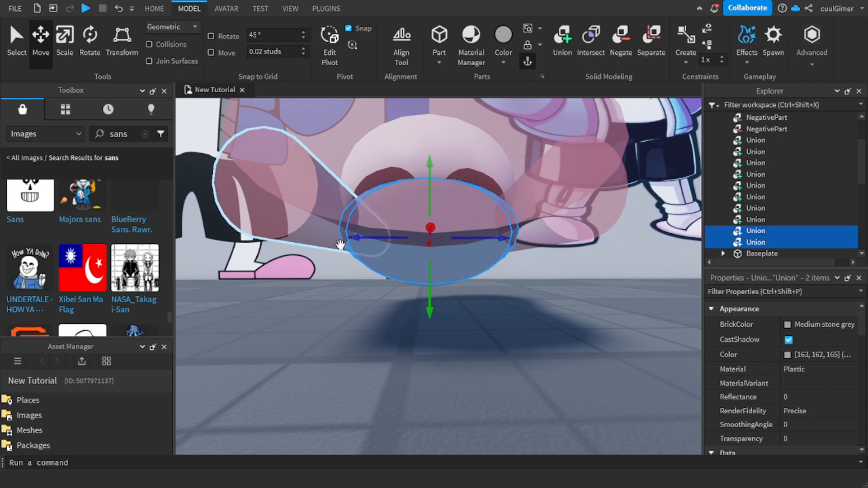
pyautogui.keyDown('ctrl'); pyautogui.click(403, 198); pyautogui.keyUp('ctrl')
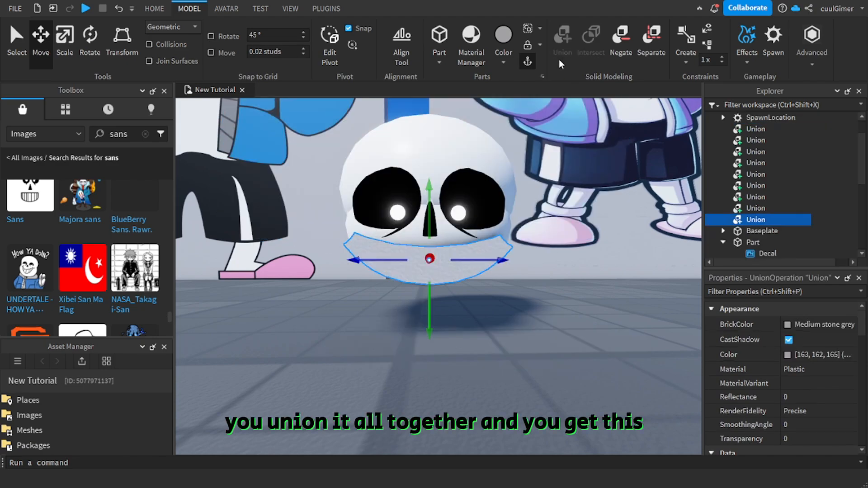
pyautogui.click(555, 349)
pyautogui.scroll(-3, 555, 349)
pyautogui.scroll(3, 555, 349)
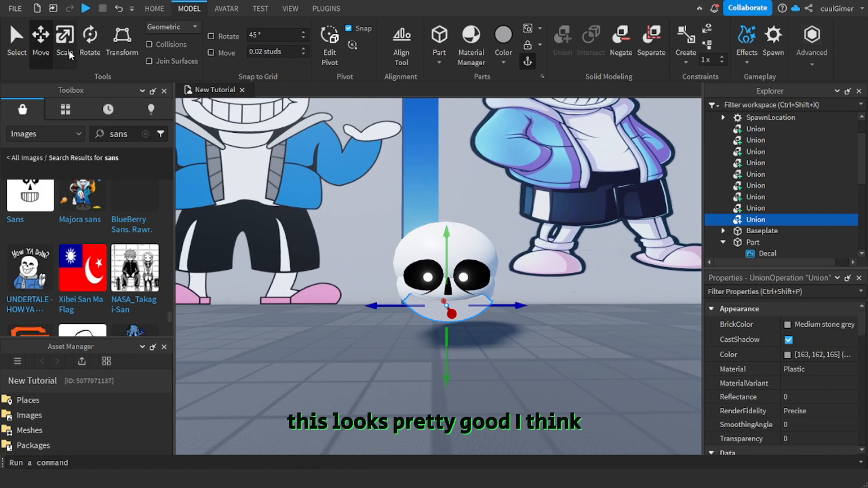
# Step: Scale the mouth union slightly from its upper and lower edges to fit the skull's jaw
pyautogui.hotkey('ctrl', '3')
pyautogui.scroll(3, 507, 310)
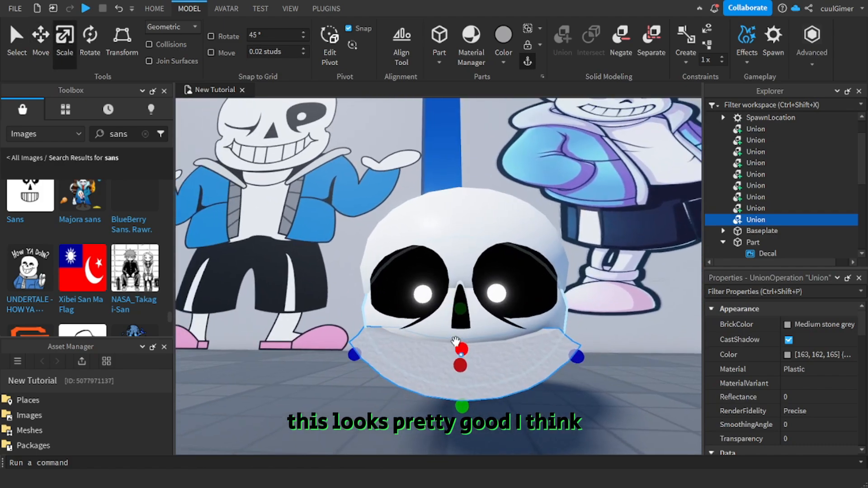
pyautogui.moveTo(456, 345); pyautogui.dragTo(463, 347, button='right')
pyautogui.moveTo(461, 319); pyautogui.dragTo(463, 315)
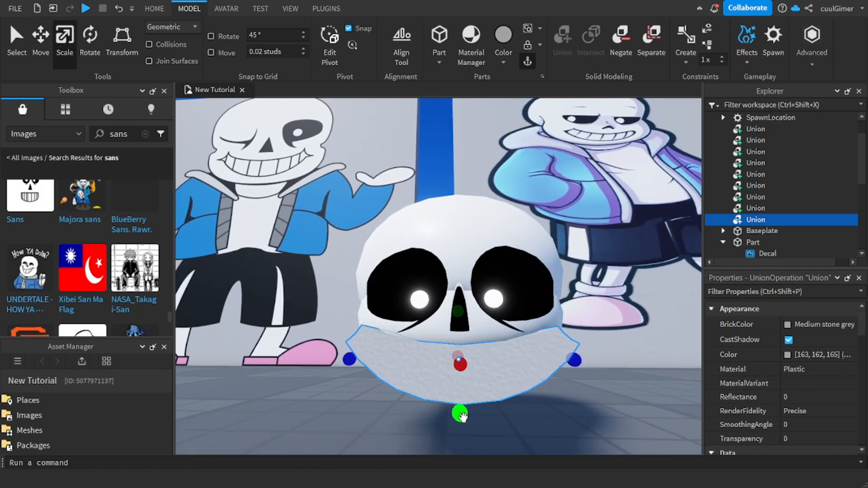
pyautogui.moveTo(460, 414); pyautogui.dragTo(464, 410)
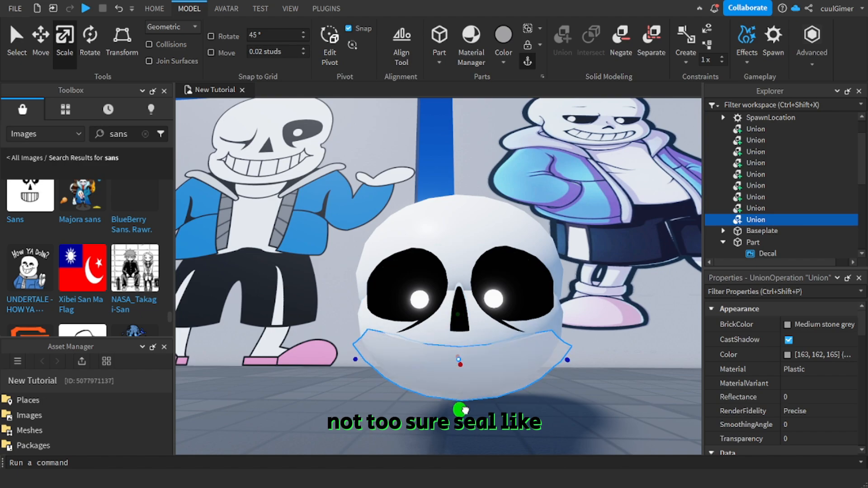
pyautogui.click(508, 435)
# Step: Select the two nose opening pieces and adjust their depth in the face
pyautogui.scroll(-6, 509, 436)
pyautogui.scroll(8, 530, 410)
pyautogui.moveTo(531, 410); pyautogui.dragTo(549, 314, button='right')
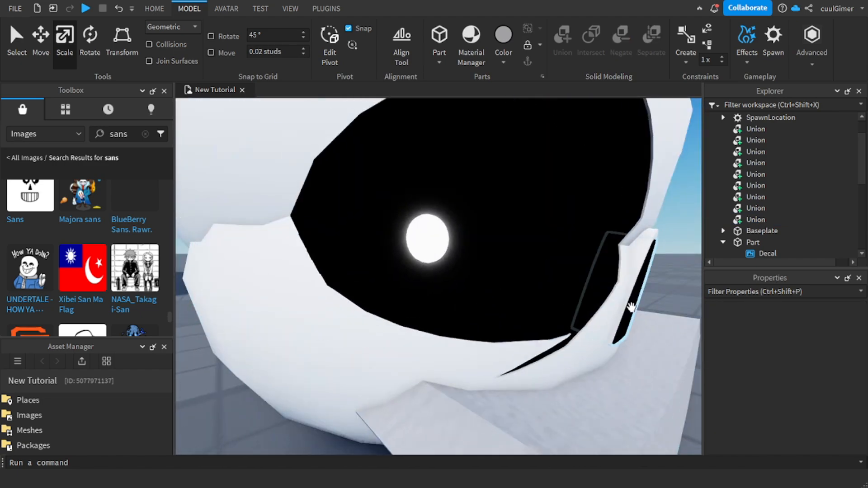
pyautogui.click(632, 307)
pyautogui.keyDown('ctrl'); pyautogui.click(632, 282); pyautogui.keyUp('ctrl')
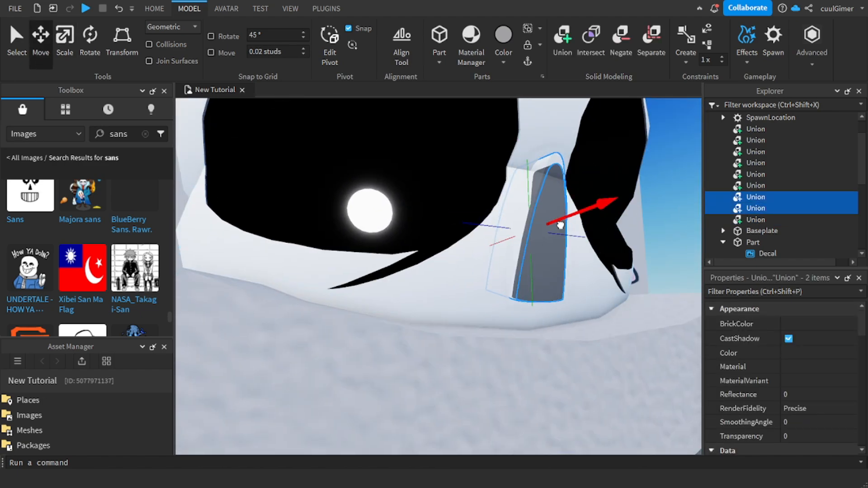
pyautogui.scroll(-10, 607, 319)
pyautogui.click(604, 324)
pyautogui.scroll(10, 582, 330)
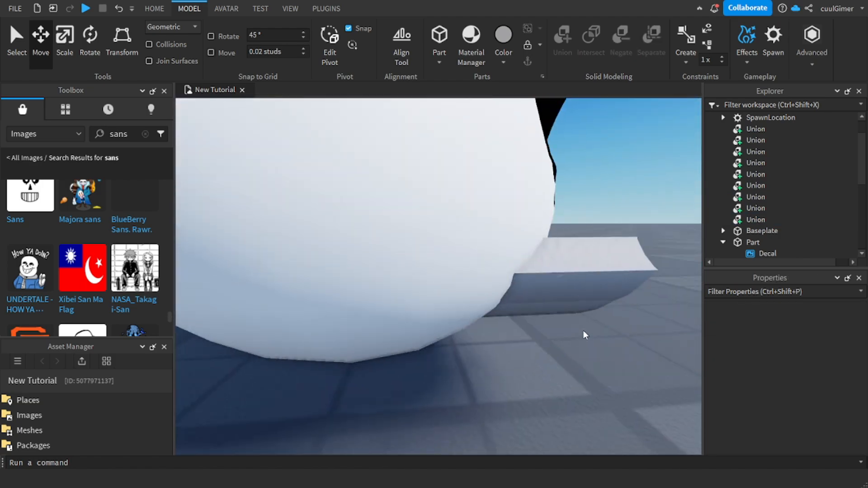
# Step: Examine the mouth on the reference drawing and compare it with the mouth shape on the skull
pyautogui.scroll(-6, 584, 331)
pyautogui.moveTo(584, 331); pyautogui.dragTo(582, 331, button='right')
pyautogui.scroll(6, 582, 331)
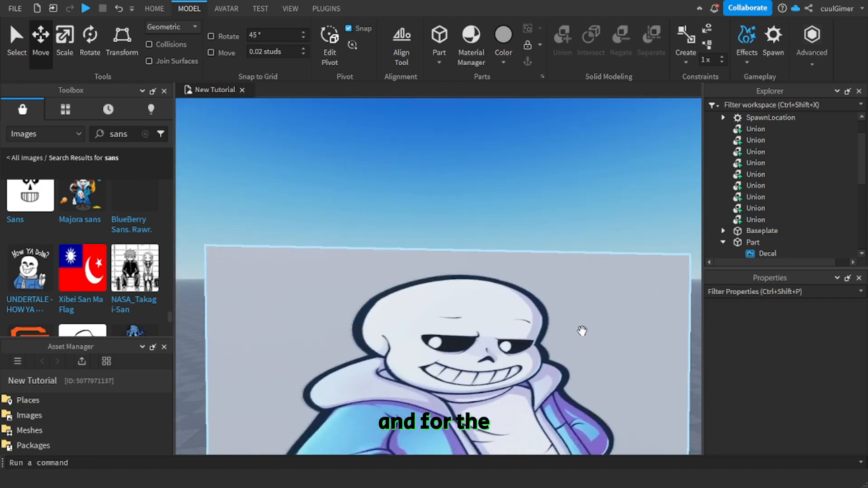
pyautogui.scroll(5, 372, 257)
pyautogui.scroll(-10, 350, 219)
pyautogui.moveTo(351, 218); pyautogui.dragTo(482, 306, button='right')
pyautogui.scroll(6, 483, 312)
pyautogui.scroll(-6, 484, 312)
pyautogui.scroll(4, 485, 304)
pyautogui.scroll(-4, 485, 296)
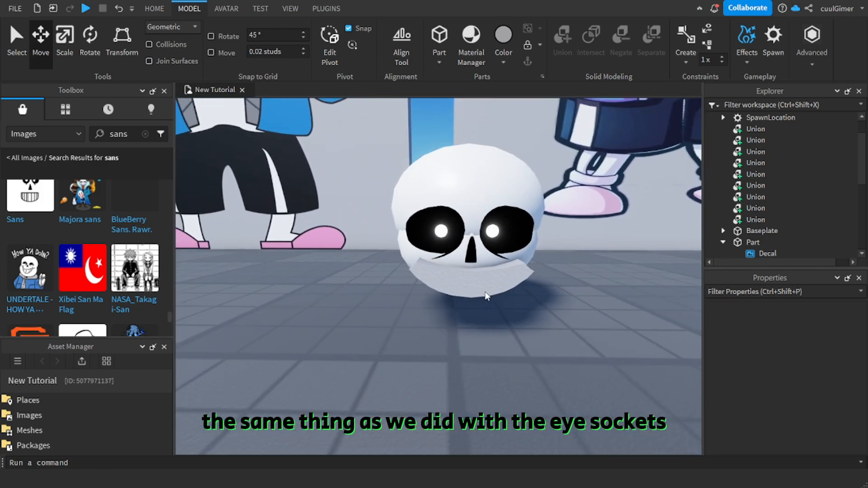
pyautogui.scroll(-5, 486, 296)
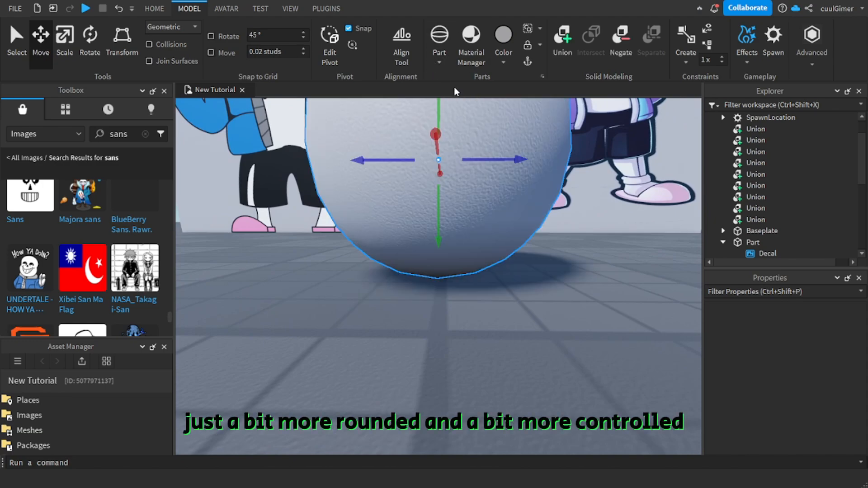
# Step: Replace the inserted sphere with an enlarged cylinder part in front of the skull and convert it into a union
pyautogui.hotkey('ctrl', 'z')
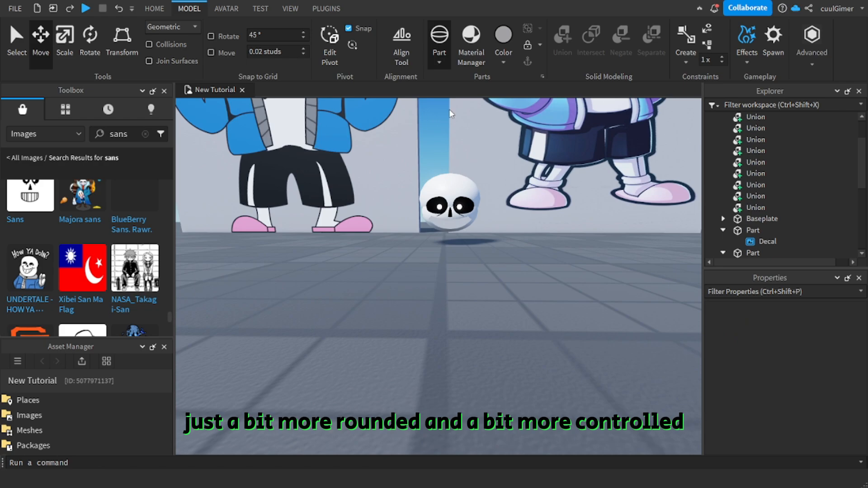
pyautogui.click(439, 36)
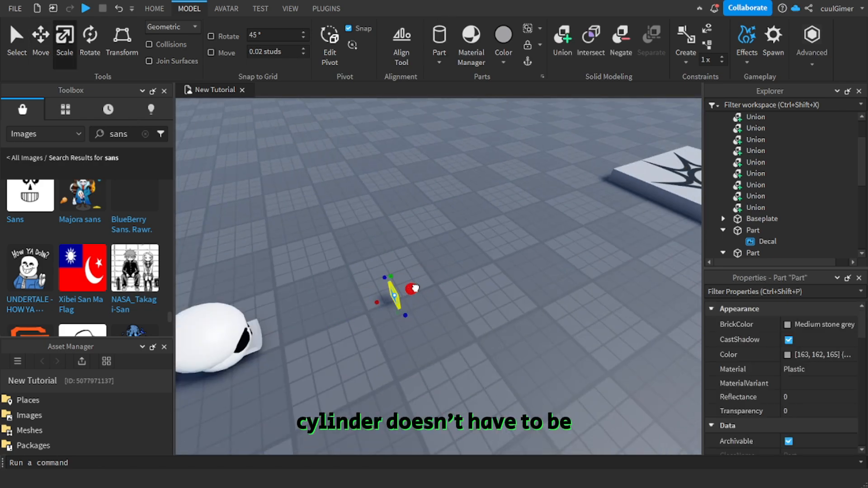
pyautogui.keyDown('shift'); pyautogui.moveTo(391, 276); pyautogui.dragTo(504, 78); pyautogui.keyUp('shift')
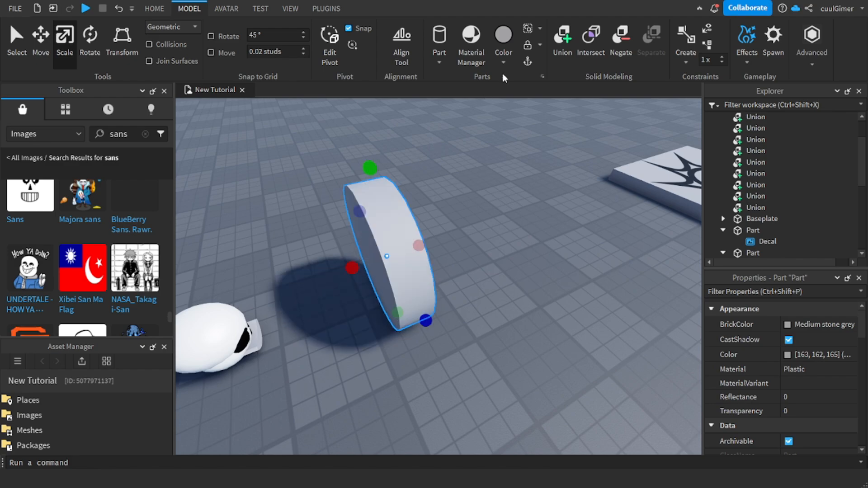
pyautogui.click(573, 36)
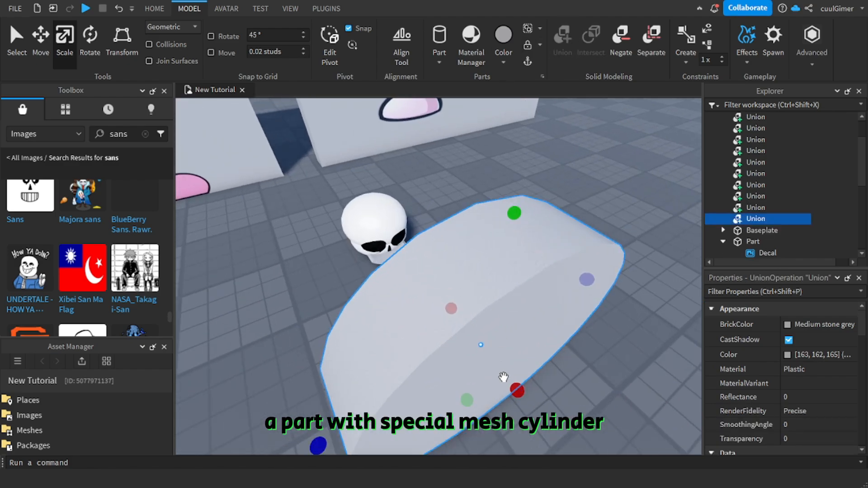
# Step: Reduce the thickness and height of the new cylinder union slightly
pyautogui.moveTo(503, 377); pyautogui.dragTo(488, 359)
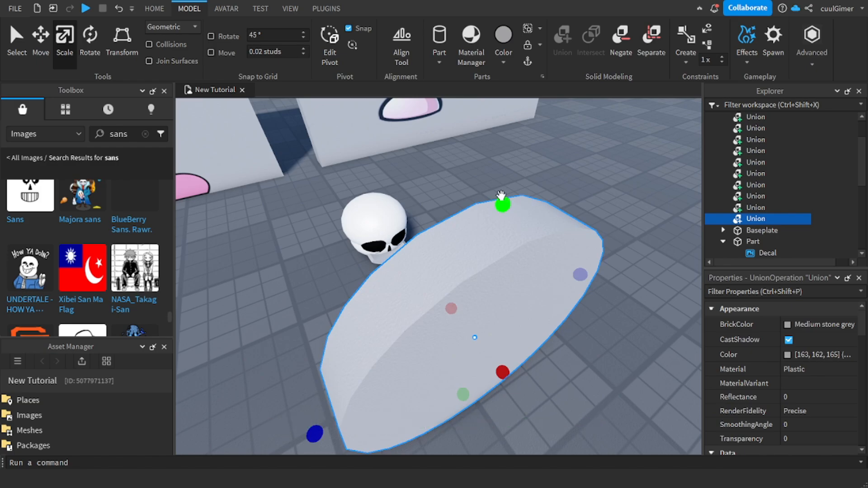
pyautogui.moveTo(501, 198); pyautogui.dragTo(498, 214)
pyautogui.moveTo(501, 289); pyautogui.dragTo(501, 317, button='right')
# Step: Negate a copy of the new cylinder union and resize it to overhang the original, leaving a thin crescent uncovered
pyautogui.hotkey('ctrl', 'd')
pyautogui.click(621, 40)
pyautogui.keyDown('ctrl'); pyautogui.keyDown('shift'); pyautogui.moveTo(542, 274); pyautogui.dragTo(596, 275); pyautogui.keyUp('shift'); pyautogui.keyUp('ctrl')
pyautogui.moveTo(538, 330); pyautogui.dragTo(501, 339, button='right')
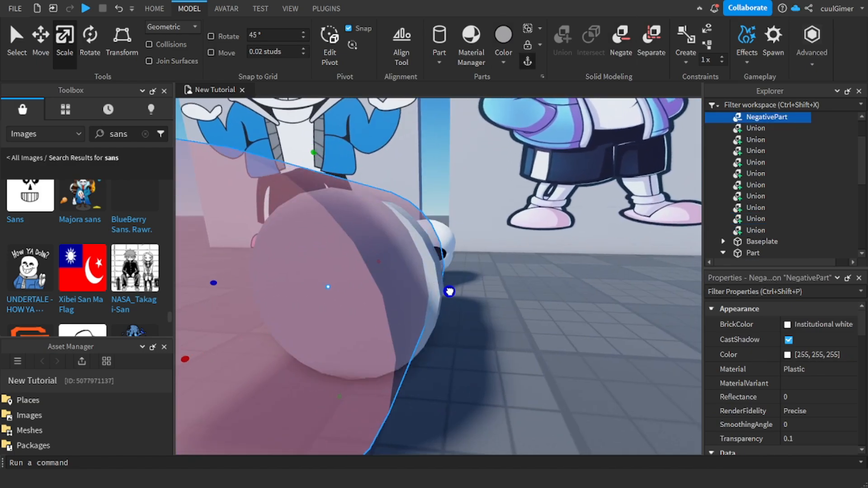
pyautogui.moveTo(449, 292); pyautogui.dragTo(440, 292)
pyautogui.moveTo(479, 271)
pyautogui.mouseDown(button='right')
pyautogui.moveTo(488, 258)
pyautogui.moveTo(474, 276)
pyautogui.mouseUp(button='right')
# Step: Duplicate the negated cylinder and shrink the copy to cover only the upper tip of the crescent
pyautogui.hotkey('ctrl', 'd')
pyautogui.moveTo(389, 363); pyautogui.dragTo(376, 243)
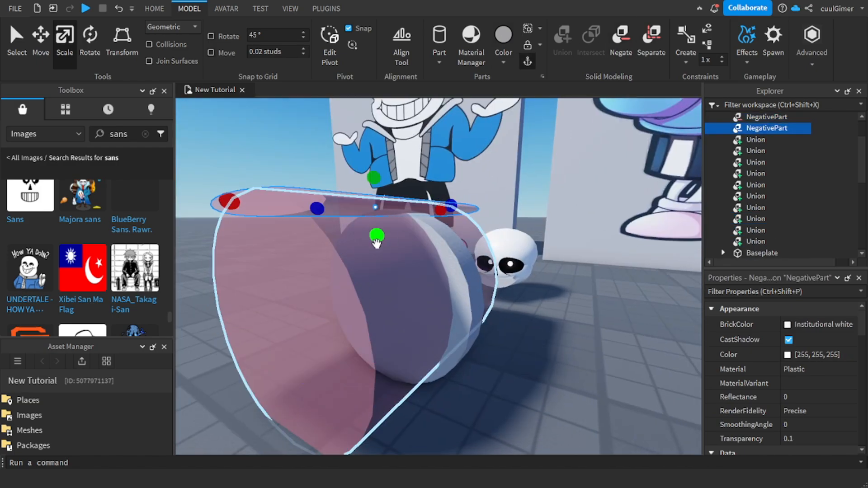
pyautogui.scroll(3, 441, 258)
pyautogui.moveTo(517, 196); pyautogui.dragTo(488, 203)
pyautogui.moveTo(488, 226); pyautogui.dragTo(335, 201, button='right')
pyautogui.scroll(5, 468, 301)
pyautogui.scroll(-5, 424, 228)
# Step: Duplicate the small negated cylinder and move the copy down over the crescent's lower tip
pyautogui.hotkey('ctrl', '2')
pyautogui.hotkey('ctrl', 'd')
pyautogui.moveTo(334, 201); pyautogui.dragTo(332, 273)
pyautogui.moveTo(332, 273); pyautogui.dragTo(515, 313, button='right')
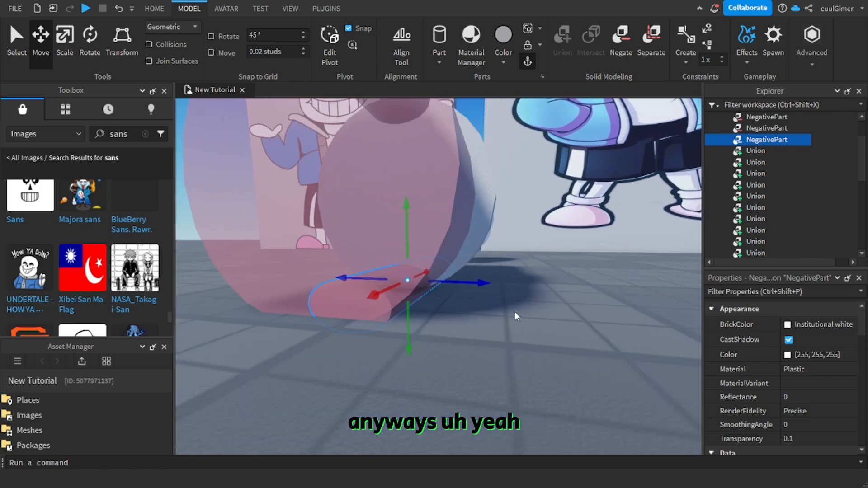
# Step: Try to union the cylinder with the small negated parts at both crescent tips
pyautogui.click(515, 311)
pyautogui.click(486, 220)
pyautogui.keyDown('ctrl'); pyautogui.click(393, 302); pyautogui.keyUp('ctrl')
pyautogui.keyDown('ctrl'); pyautogui.click(391, 307); pyautogui.keyUp('ctrl')
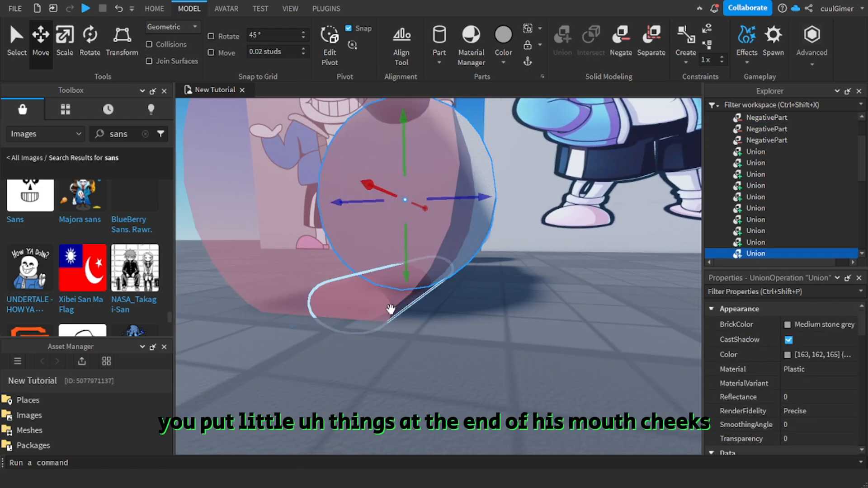
pyautogui.keyDown('ctrl'); pyautogui.click(392, 311); pyautogui.keyUp('ctrl')
pyautogui.hotkey('ctrl', 'shift', 'g')
pyautogui.press('e')
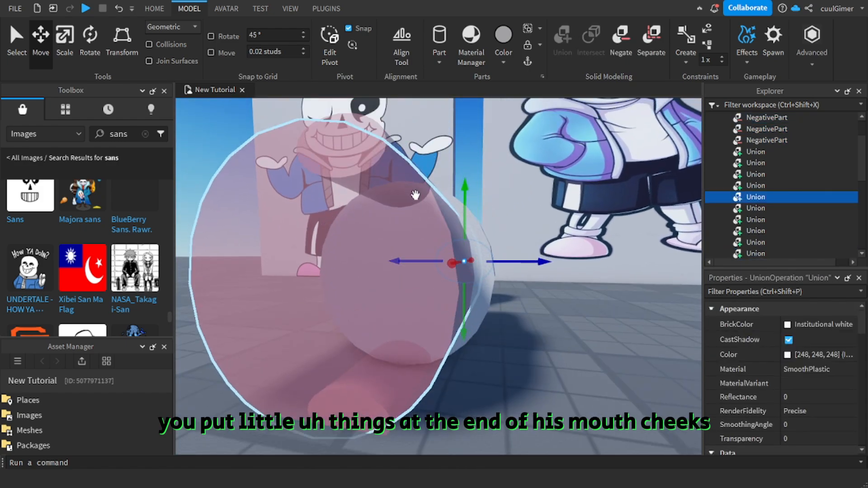
pyautogui.keyDown('ctrl'); pyautogui.click(406, 156); pyautogui.keyUp('ctrl')
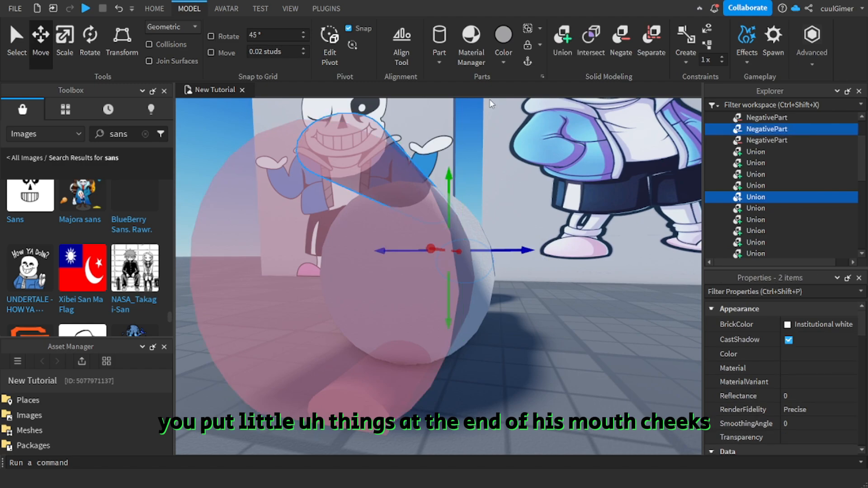
pyautogui.click(562, 44)
pyautogui.keyDown('ctrl'); pyautogui.click(382, 427); pyautogui.keyUp('ctrl')
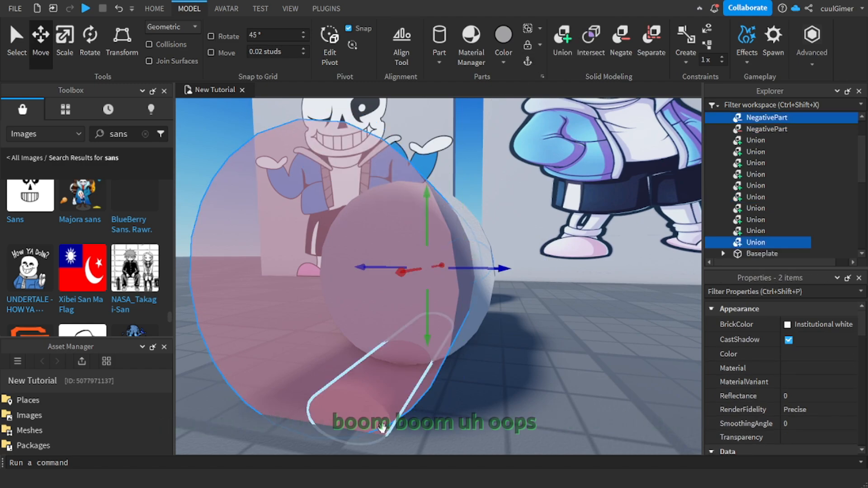
pyautogui.click(556, 56)
# Step: Undo the last union operations on the cylinder and its negated parts
pyautogui.moveTo(538, 259); pyautogui.dragTo(513, 303, button='right')
pyautogui.hotkey('ctrl', 'z')
pyautogui.hotkey('ctrl', 'z')
pyautogui.hotkey('ctrl', 'z')
pyautogui.press('a')
pyautogui.press('s')
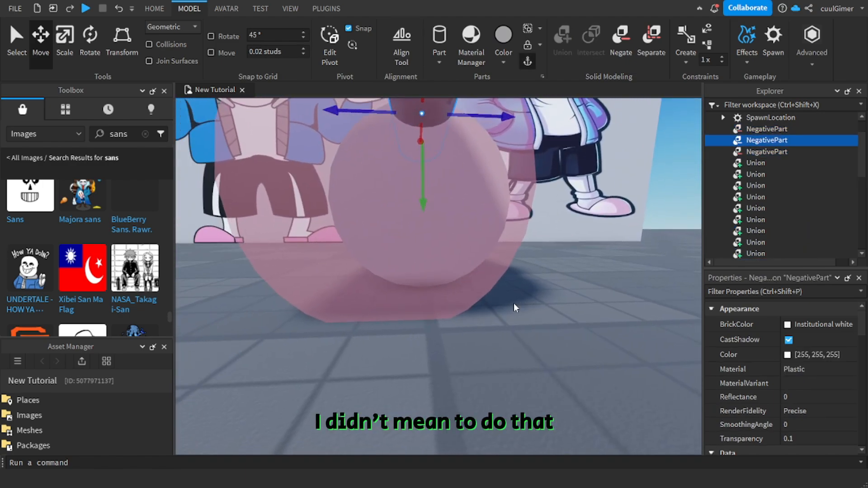
# Step: Union the cylinder with all its negated parts into a blunt-ended crescent and move it onto the skull
pyautogui.press('Delete')
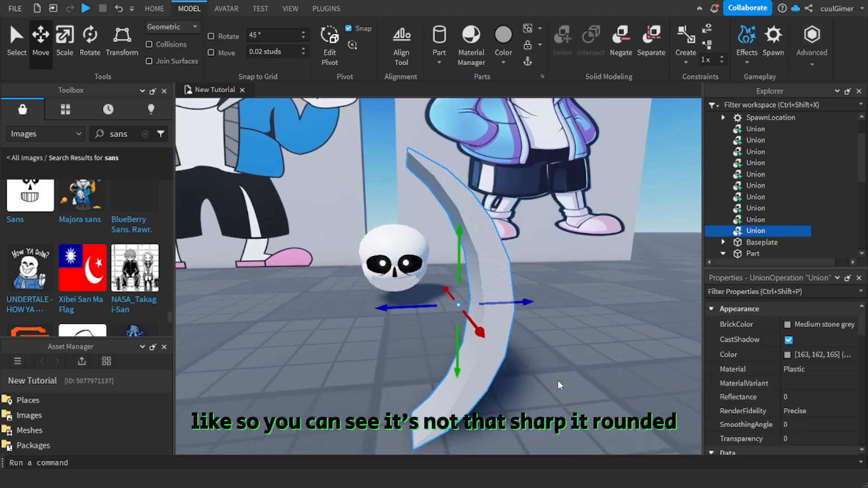
pyautogui.moveTo(558, 381); pyautogui.dragTo(558, 380, button='right')
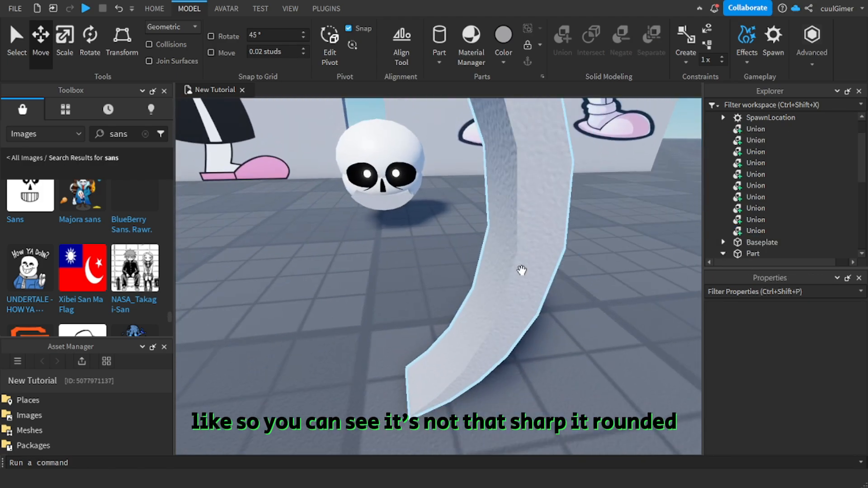
pyautogui.click(491, 284)
pyautogui.moveTo(492, 284); pyautogui.dragTo(412, 180)
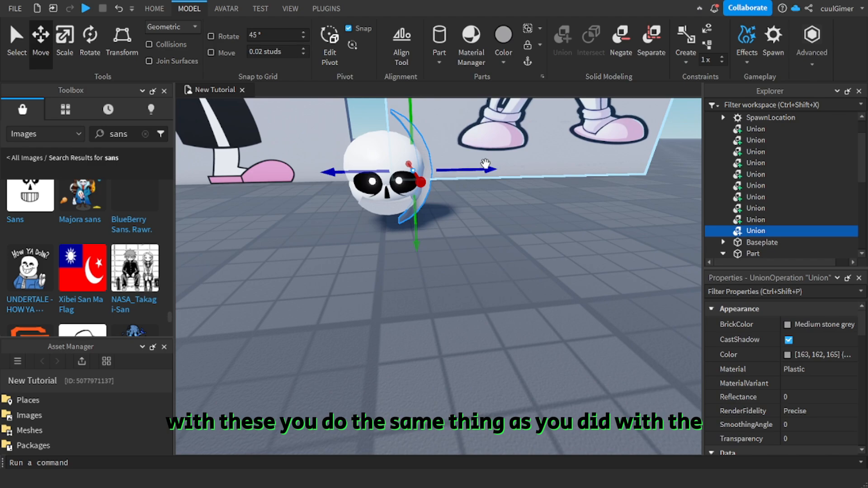
pyautogui.click(380, 189)
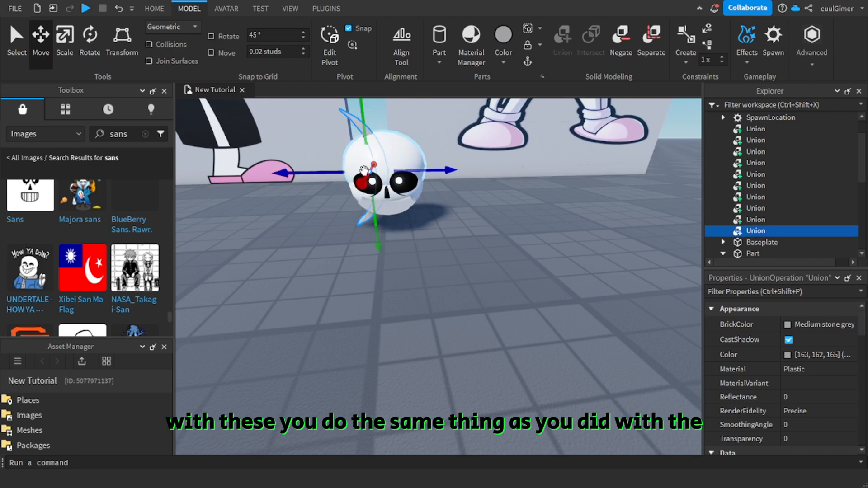
# Step: Rotate the crescent diagonally and scale it down to a small mouth-cheek piece
pyautogui.click(90, 40)
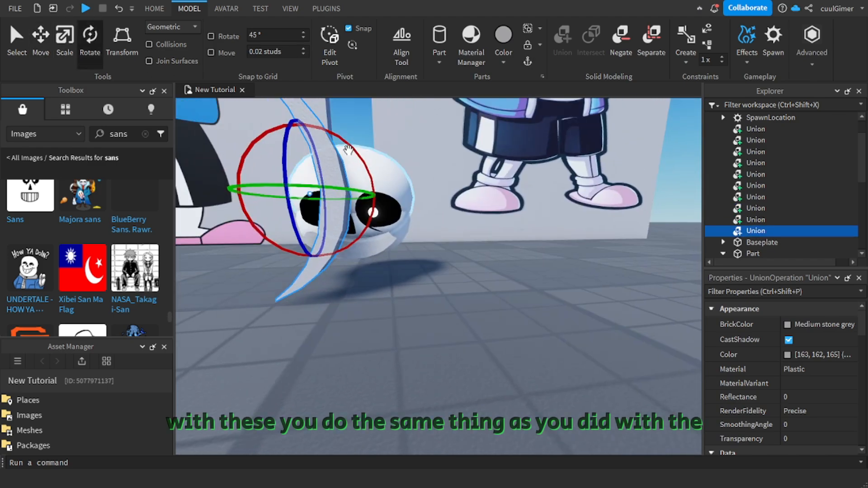
pyautogui.moveTo(313, 132); pyautogui.dragTo(313, 115, button='right')
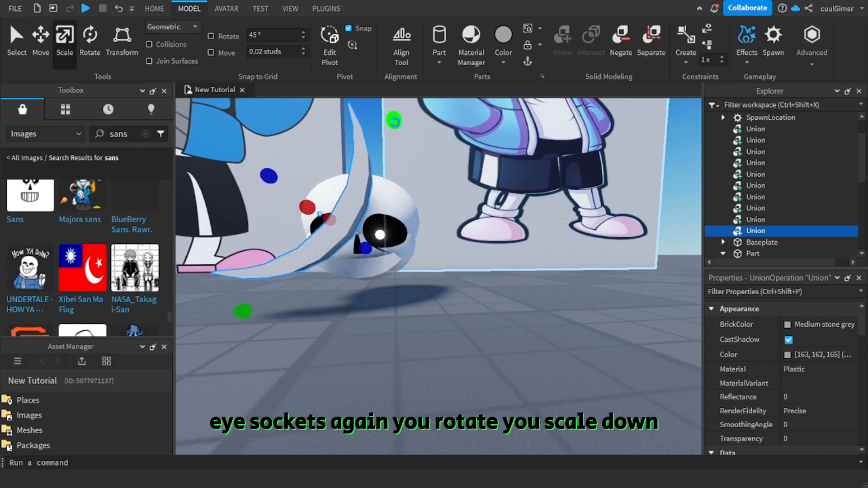
pyautogui.keyDown('shift'); pyautogui.moveTo(393, 120); pyautogui.dragTo(366, 223); pyautogui.keyUp('shift')
pyautogui.press('w')
pyautogui.moveTo(332, 200); pyautogui.dragTo(333, 219, button='right')
pyautogui.click(42, 52)
pyautogui.moveTo(253, 175); pyautogui.dragTo(255, 178, button='right')
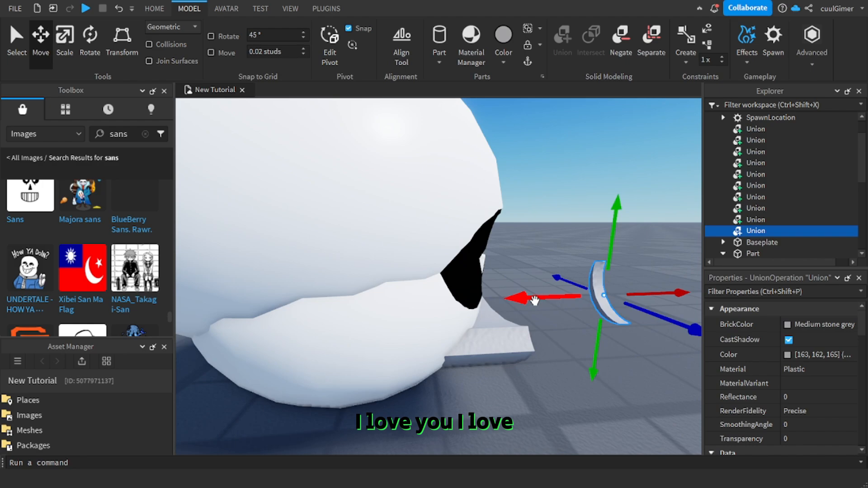
# Step: Move the small crescent against the skull, beside one end of the mouth
pyautogui.moveTo(535, 300); pyautogui.dragTo(452, 326)
pyautogui.moveTo(452, 326); pyautogui.dragTo(452, 327, button='right')
pyautogui.moveTo(303, 204); pyautogui.dragTo(299, 265)
pyautogui.moveTo(312, 267); pyautogui.dragTo(312, 268, button='right')
pyautogui.moveTo(339, 289); pyautogui.dragTo(341, 293)
pyautogui.moveTo(338, 292); pyautogui.dragTo(338, 294, button='right')
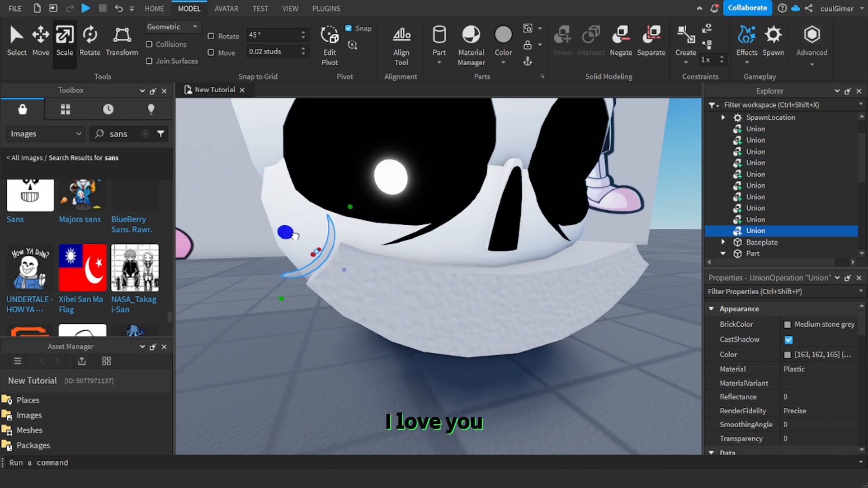
# Step: Rotate the crescent to follow the angle of the mouth's end
pyautogui.moveTo(350, 276); pyautogui.dragTo(451, 230, button='right')
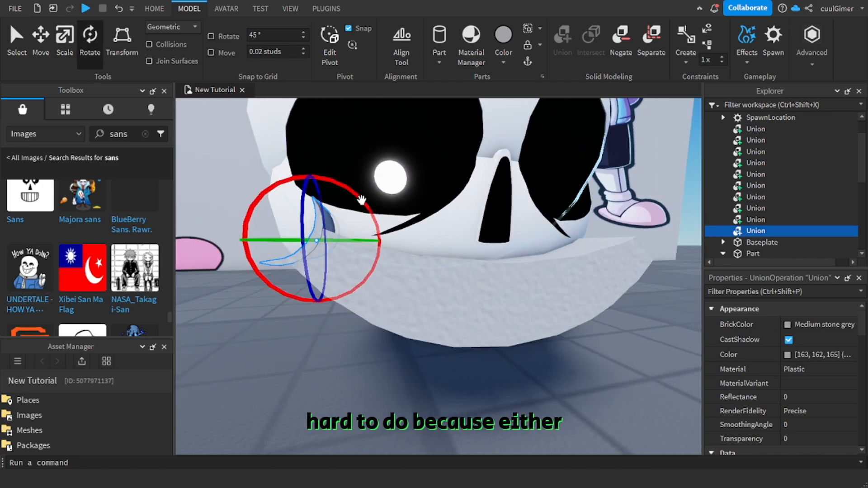
pyautogui.moveTo(362, 200); pyautogui.dragTo(365, 217)
pyautogui.moveTo(365, 218); pyautogui.dragTo(389, 224, button='right')
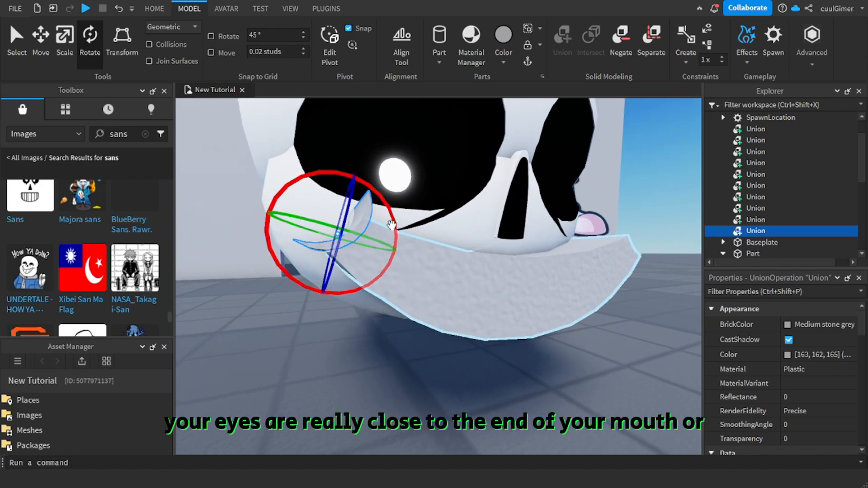
pyautogui.moveTo(391, 225); pyautogui.dragTo(393, 219)
# Step: Shift the crescent slightly sideways to meet the end of the mouth
pyautogui.click(49, 55)
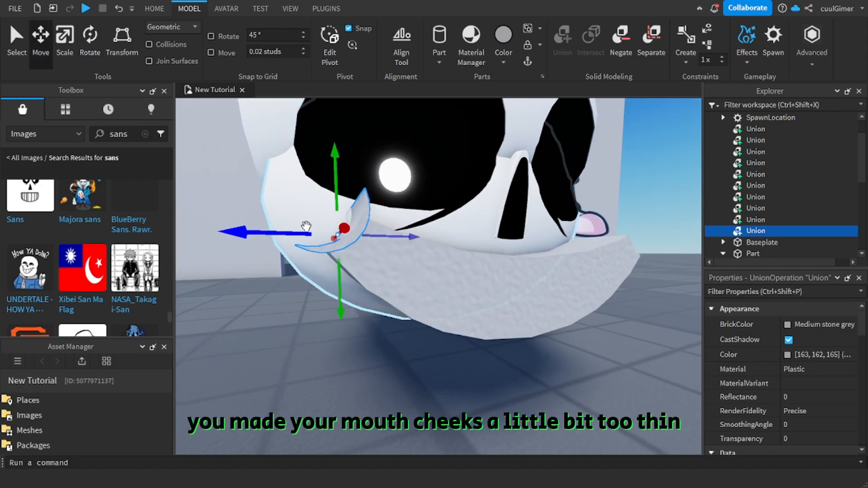
pyautogui.click(253, 316)
pyautogui.scroll(-5, 253, 316)
pyautogui.moveTo(276, 307); pyautogui.dragTo(342, 301, button='right')
pyautogui.scroll(4, 342, 301)
pyautogui.click(395, 317)
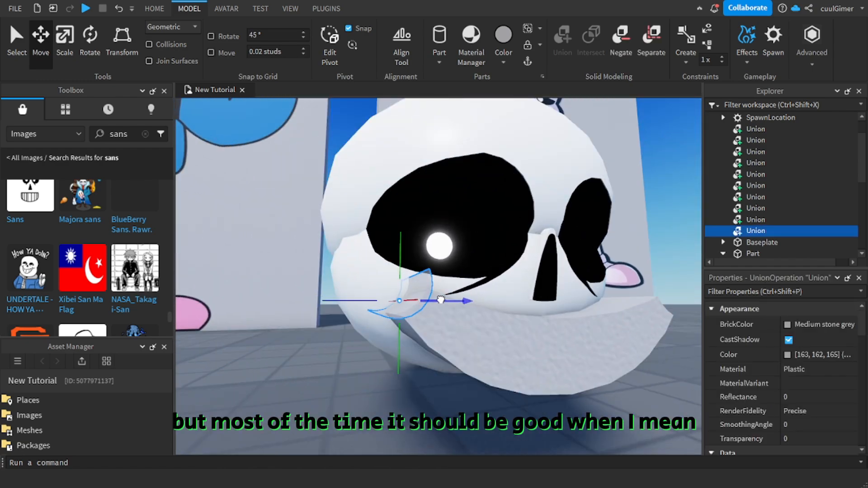
pyautogui.moveTo(441, 300); pyautogui.dragTo(437, 300)
pyautogui.moveTo(414, 379); pyautogui.dragTo(383, 390, button='right')
pyautogui.click(382, 391)
pyautogui.click(377, 312)
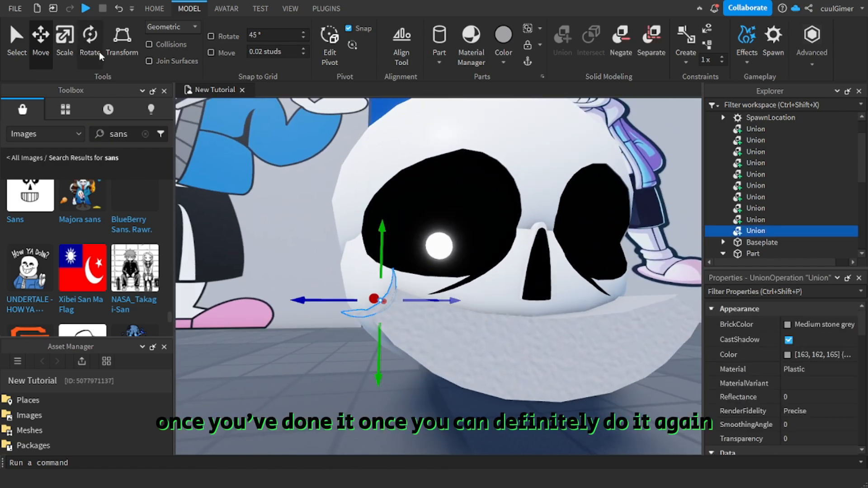
# Step: Fine-tune the crescent's rotation and position at the corner of the mouth
pyautogui.hotkey('ctrl', '4')
pyautogui.click(276, 319)
pyautogui.moveTo(276, 332); pyautogui.dragTo(279, 349, button='right')
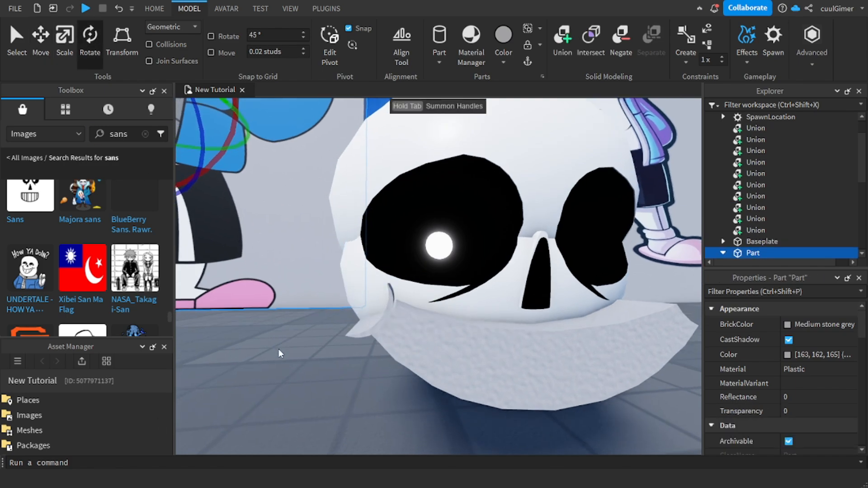
pyautogui.click(379, 321)
pyautogui.click(40, 42)
pyautogui.moveTo(380, 394); pyautogui.dragTo(380, 395, button='right')
pyautogui.moveTo(409, 294); pyautogui.dragTo(410, 294)
pyautogui.click(318, 400)
pyautogui.moveTo(319, 400); pyautogui.dragTo(319, 400, button='right')
pyautogui.press('s')
# Step: Duplicate the crescent and place the copy, facing the opposite way, at the other end of the mouth
pyautogui.click(353, 257)
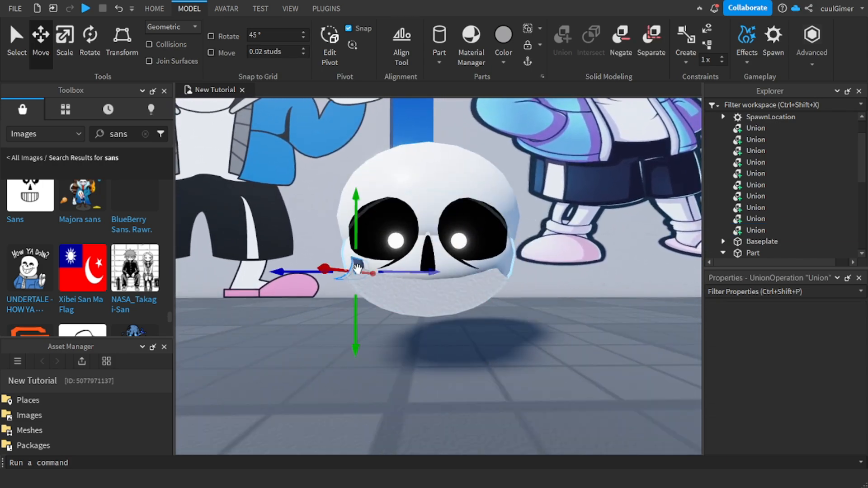
pyautogui.hotkey('ctrl', 'd')
pyautogui.moveTo(401, 280); pyautogui.dragTo(528, 285)
pyautogui.scroll(10, 529, 285)
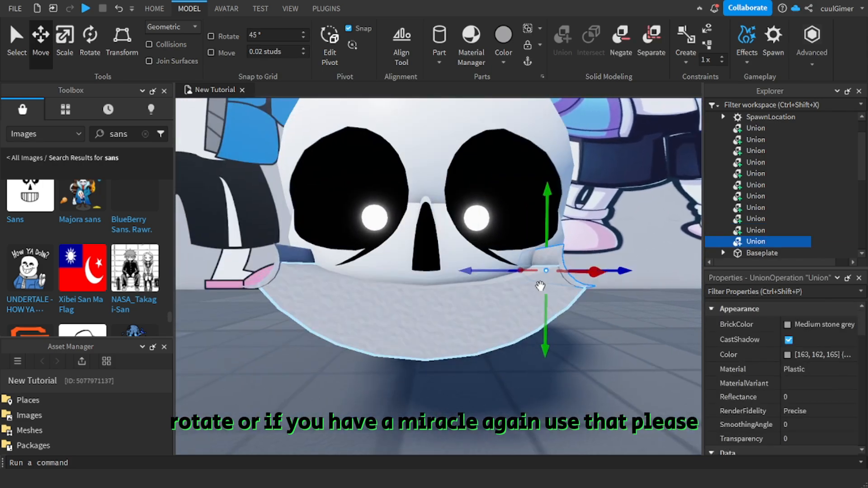
pyautogui.scroll(-5, 540, 286)
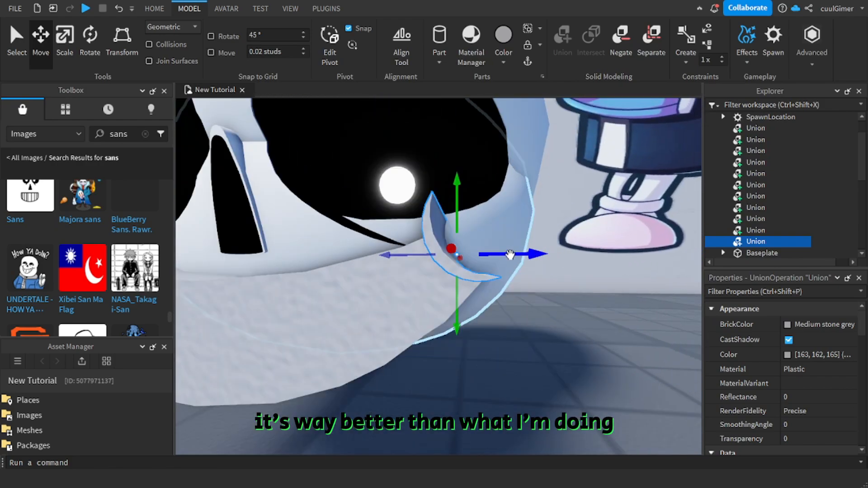
pyautogui.scroll(-8, 515, 257)
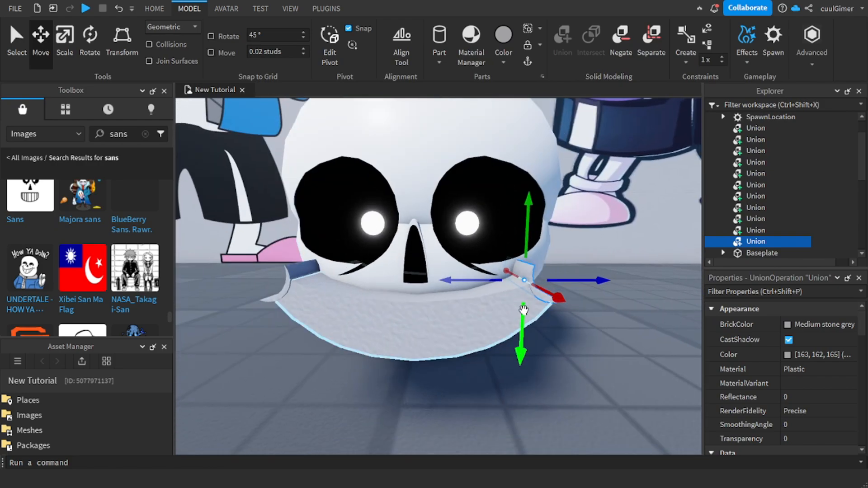
pyautogui.scroll(5, 523, 312)
pyautogui.click(551, 325)
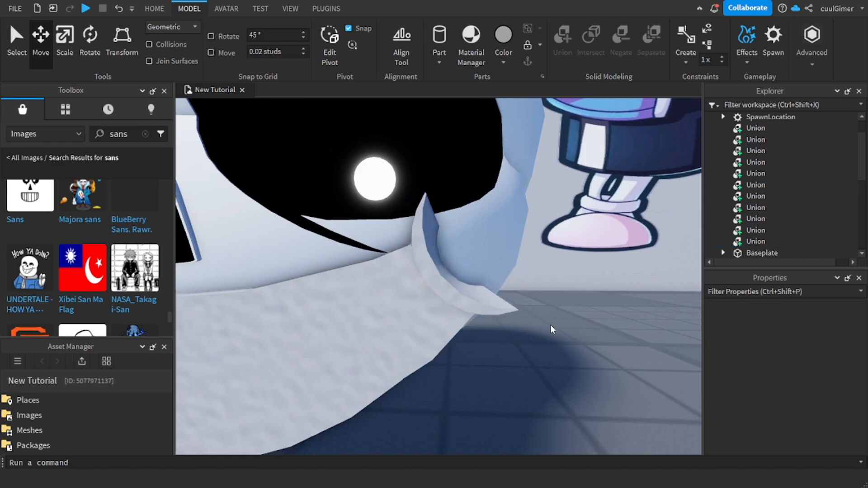
# Step: Reduce the height of the curved mouth piece slightly and adjust its fit on the skull
pyautogui.scroll(-10, 559, 330)
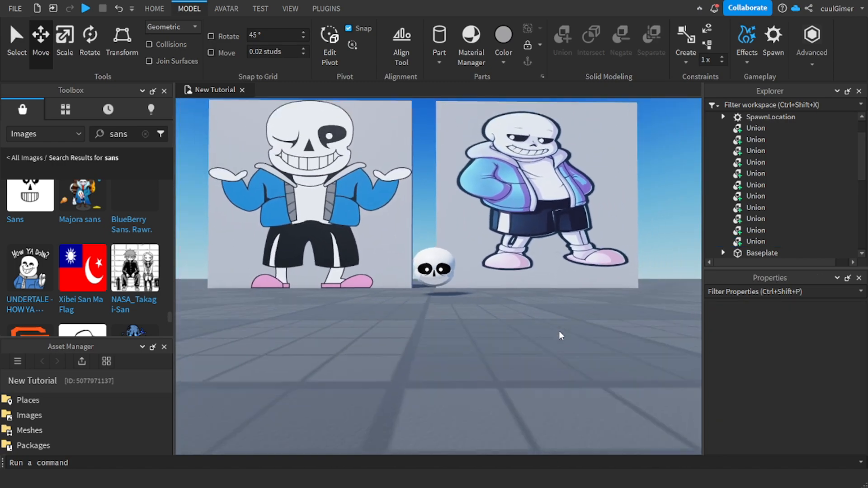
pyautogui.scroll(10, 558, 331)
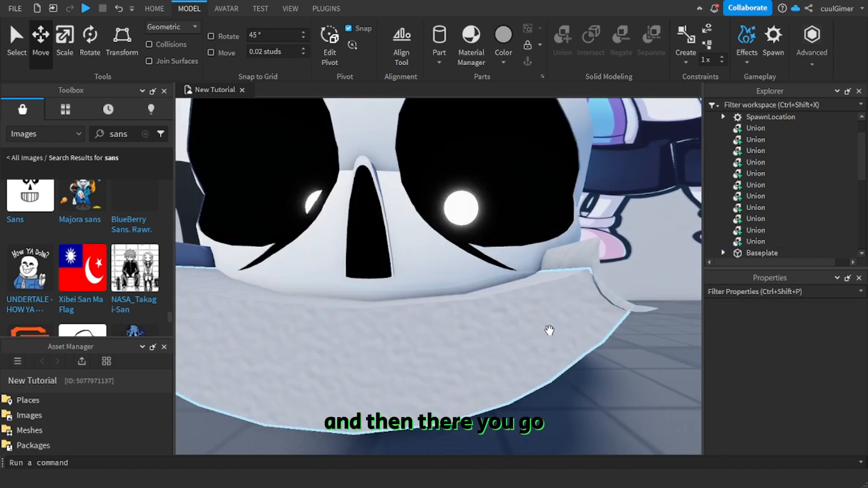
pyautogui.scroll(-3, 549, 330)
pyautogui.click(471, 313)
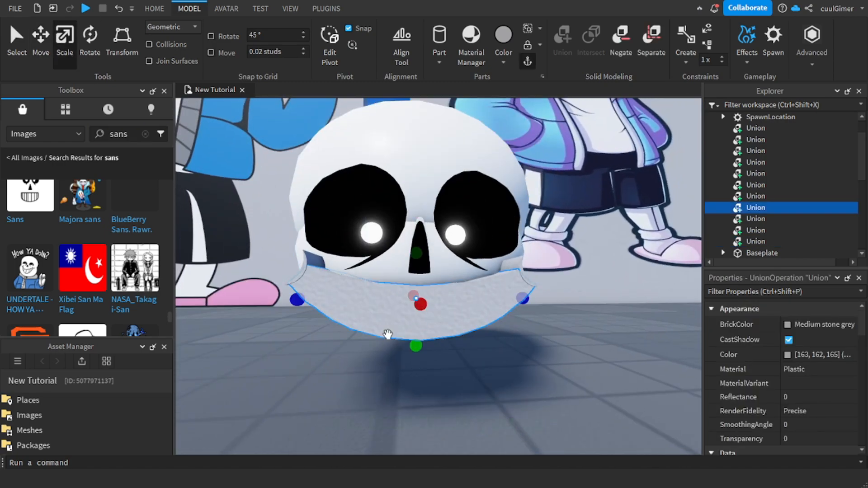
pyautogui.moveTo(416, 349); pyautogui.dragTo(416, 343)
pyautogui.click(535, 379)
pyautogui.moveTo(535, 379); pyautogui.dragTo(535, 379, button='right')
pyautogui.click(453, 318)
pyautogui.moveTo(574, 305); pyautogui.dragTo(576, 310)
pyautogui.click(384, 290)
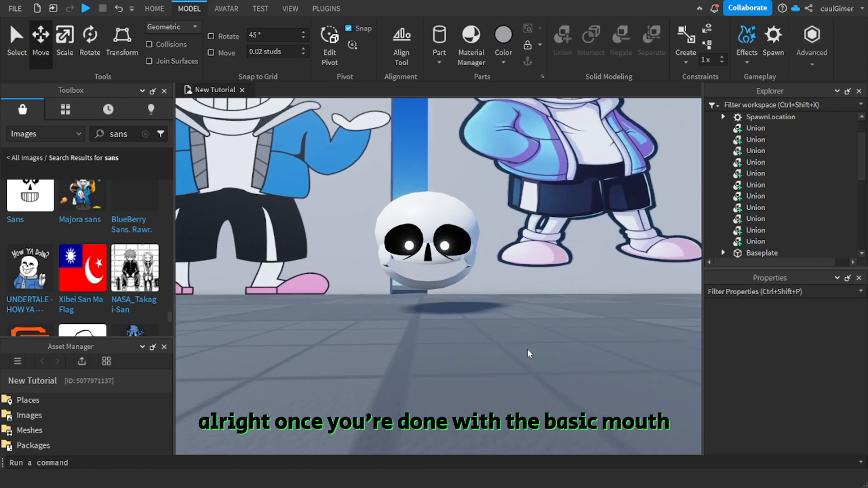
# Step: Scale the lower inner head piece slightly smaller so the white rims remain visible inside the eye sockets
pyautogui.moveTo(527, 349); pyautogui.dragTo(538, 354, button='right')
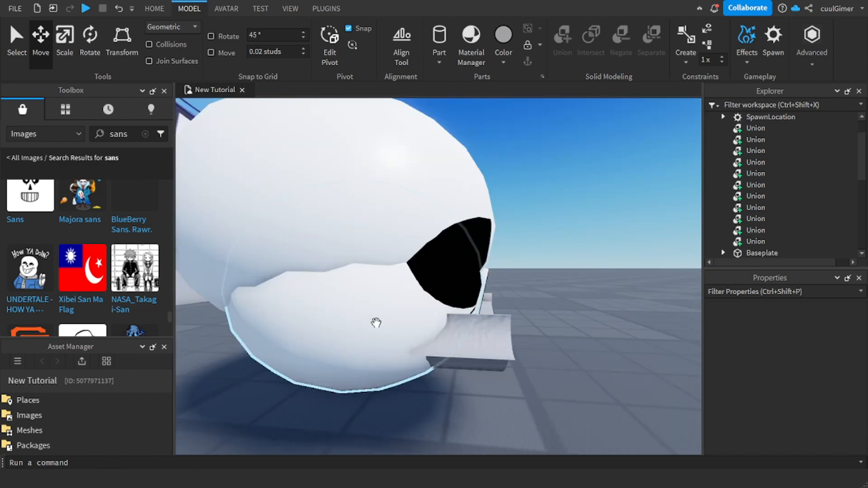
pyautogui.click(371, 327)
pyautogui.click(74, 59)
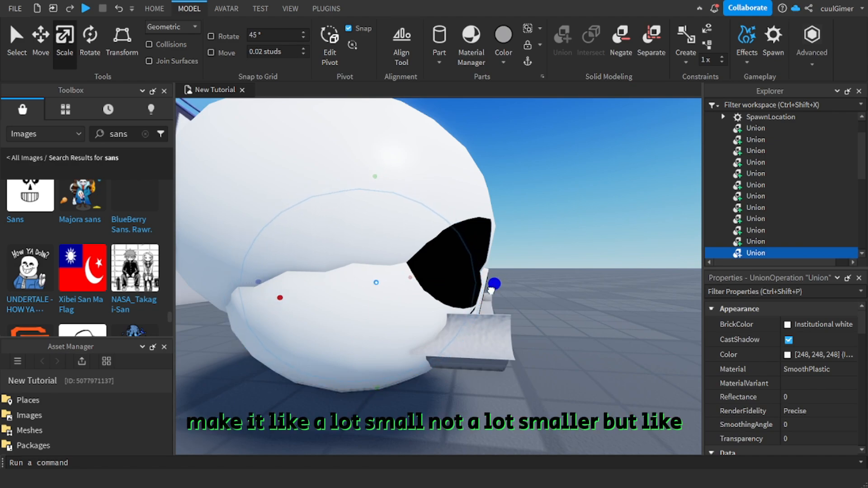
pyautogui.moveTo(491, 290); pyautogui.dragTo(492, 293, button='right')
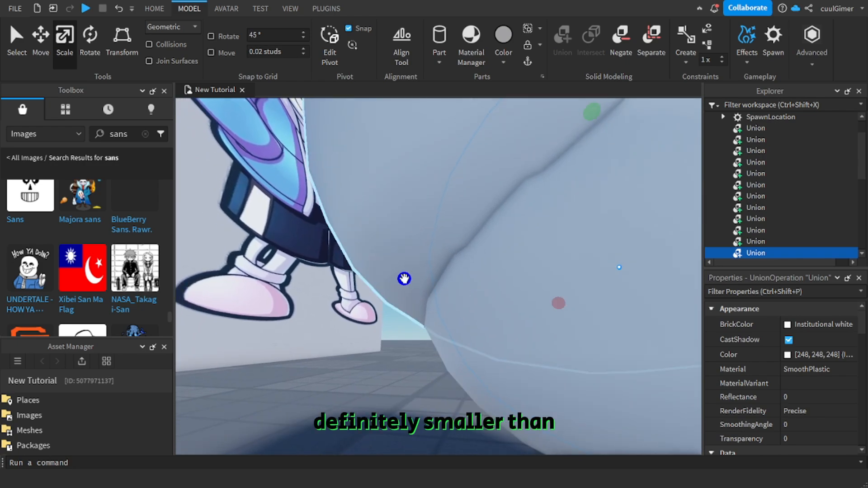
pyautogui.moveTo(407, 279); pyautogui.dragTo(404, 281)
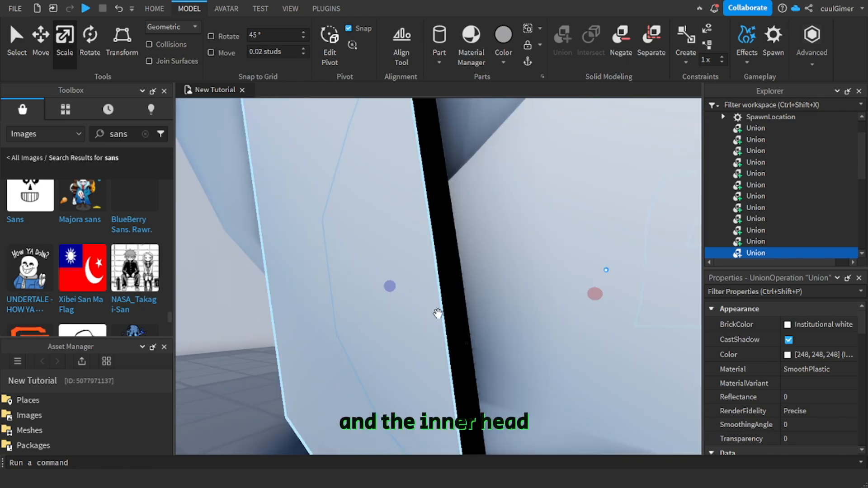
pyautogui.moveTo(458, 309); pyautogui.dragTo(457, 306, button='right')
pyautogui.scroll(-8, 457, 306)
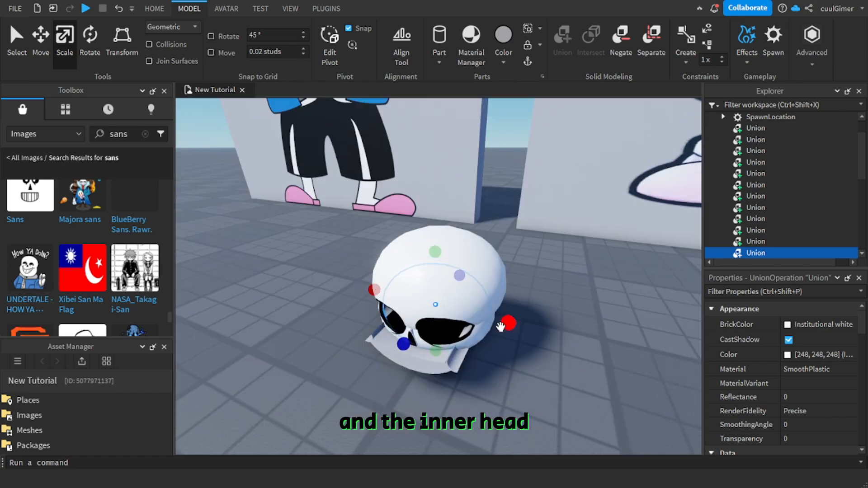
pyautogui.moveTo(500, 325); pyautogui.dragTo(500, 325, button='right')
pyautogui.scroll(4, 311, 216)
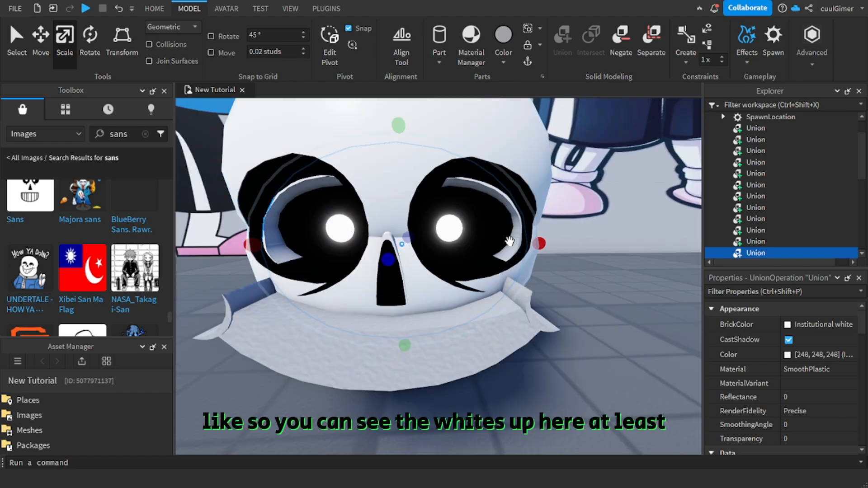
# Step: Select the curved mouth piece together with both corner crescents and negate all three
pyautogui.moveTo(574, 310); pyautogui.dragTo(574, 310, button='right')
pyautogui.moveTo(485, 368); pyautogui.dragTo(483, 369, button='right')
pyautogui.click(484, 325)
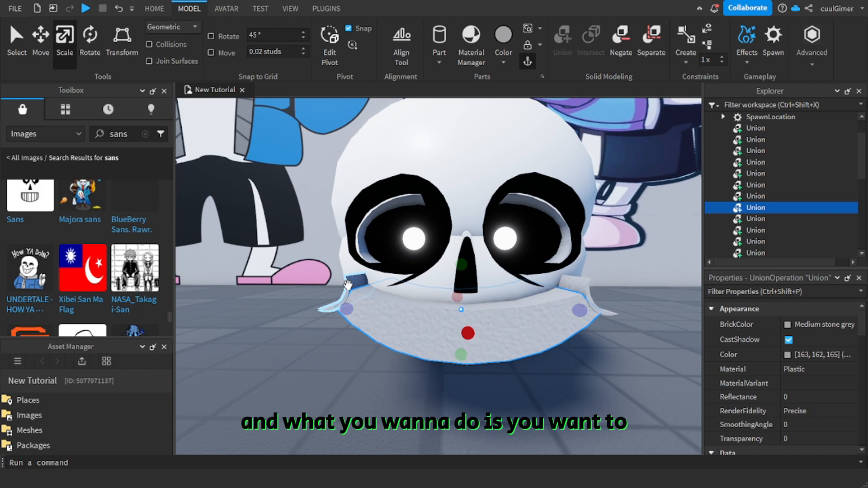
pyautogui.keyDown('ctrl'); pyautogui.click(586, 286); pyautogui.keyUp('ctrl')
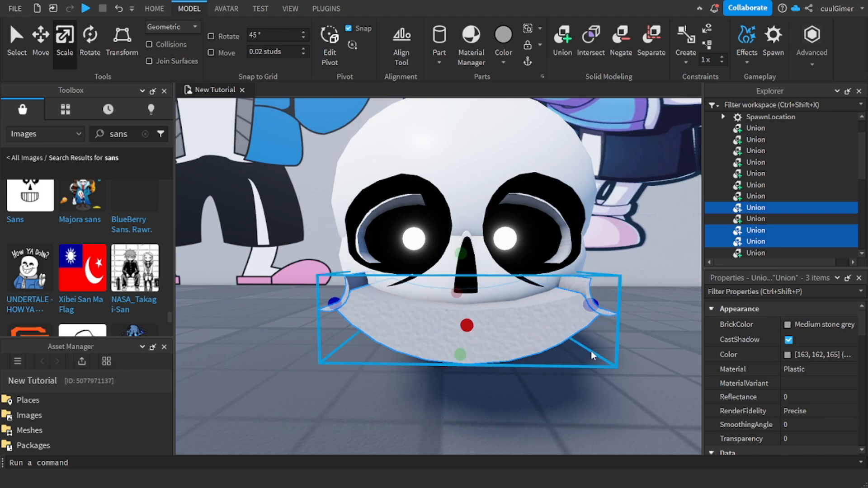
pyautogui.moveTo(596, 361); pyautogui.dragTo(596, 362, button='right')
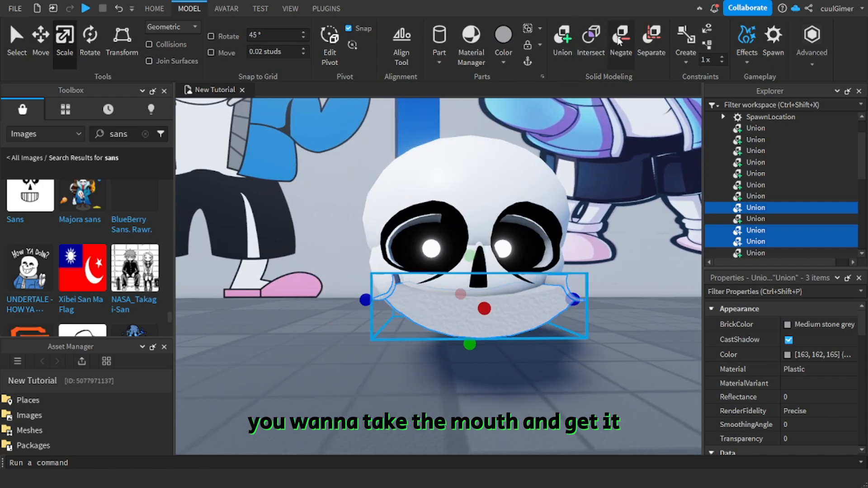
pyautogui.click(620, 36)
pyautogui.moveTo(523, 437); pyautogui.dragTo(524, 435, button='right')
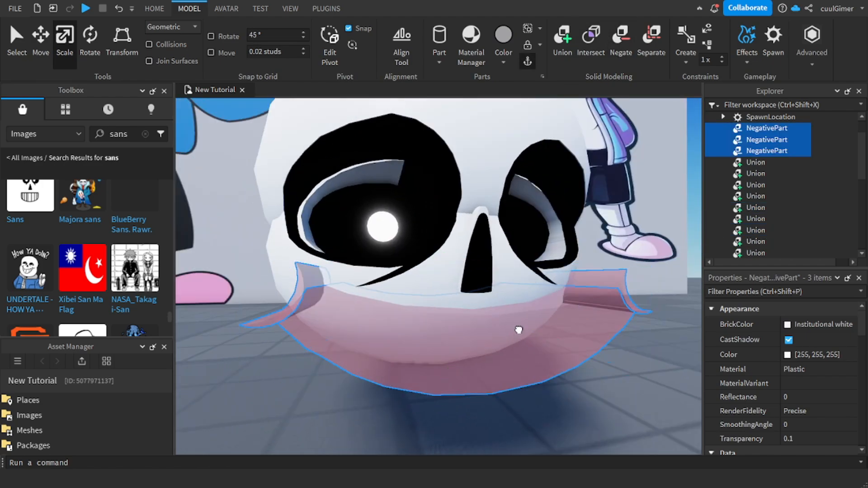
pyautogui.click(517, 329)
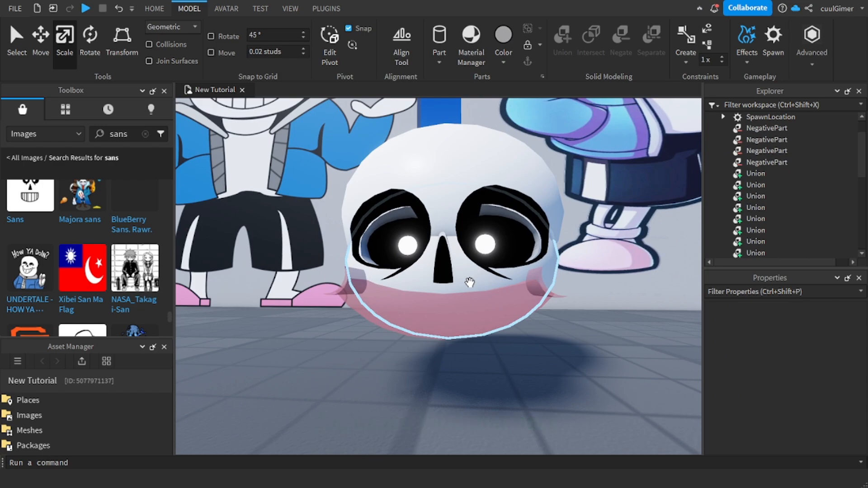
# Step: Union the lower head with the negated mouth and both negated crescents to carve the mouth opening
pyautogui.click(469, 282)
pyautogui.moveTo(469, 282); pyautogui.dragTo(453, 307, button='right')
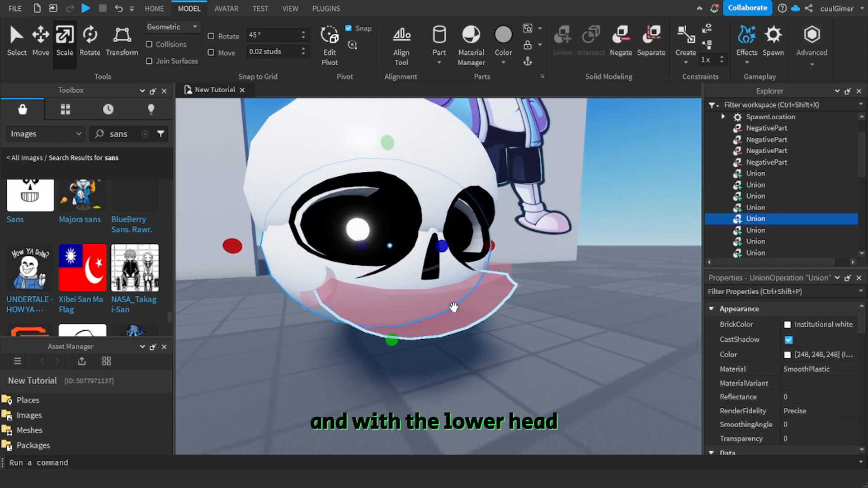
pyautogui.keyDown('ctrl'); pyautogui.click(324, 284); pyautogui.keyUp('ctrl')
pyautogui.keyDown('ctrl'); pyautogui.click(397, 310); pyautogui.keyUp('ctrl')
pyautogui.moveTo(397, 310); pyautogui.dragTo(532, 305, button='right')
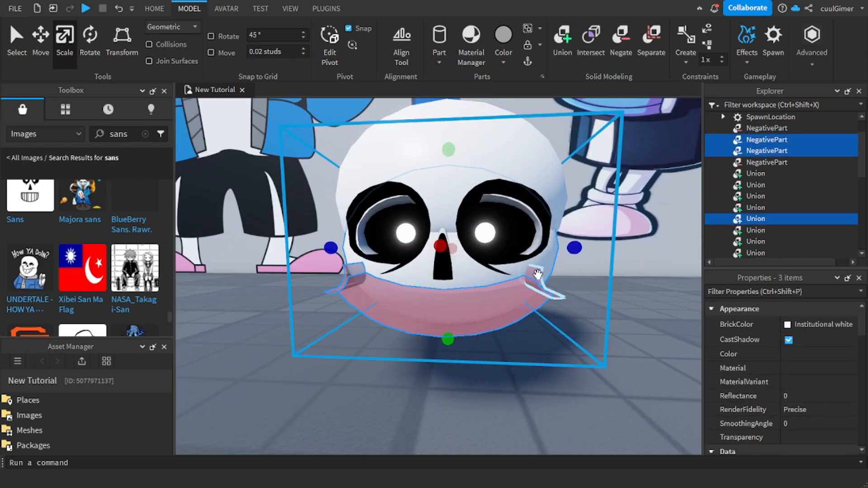
pyautogui.click(562, 37)
# Step: Separate the remaining curved mouth piece into its original solid and negated parts
pyautogui.moveTo(538, 369); pyautogui.dragTo(446, 338, button='right')
pyautogui.click(413, 298)
pyautogui.moveTo(412, 298); pyautogui.dragTo(446, 319, button='right')
pyautogui.click(650, 48)
pyautogui.moveTo(601, 243); pyautogui.dragTo(598, 243, button='right')
pyautogui.click(645, 42)
pyautogui.moveTo(603, 347); pyautogui.dragTo(607, 379, button='right')
# Step: Select the two solid mouth bodies and shift them slightly vertically to fit inside the carved mouth opening
pyautogui.click(540, 357)
pyautogui.moveTo(541, 357); pyautogui.dragTo(540, 358, button='right')
pyautogui.click(539, 357)
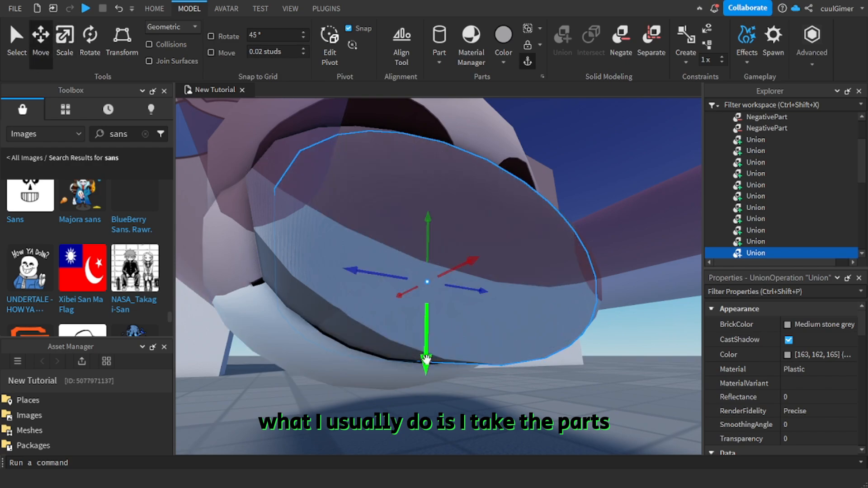
pyautogui.keyDown('ctrl'); pyautogui.click(295, 287); pyautogui.keyUp('ctrl')
pyautogui.moveTo(426, 362); pyautogui.dragTo(430, 345)
pyautogui.scroll(5, 428, 359)
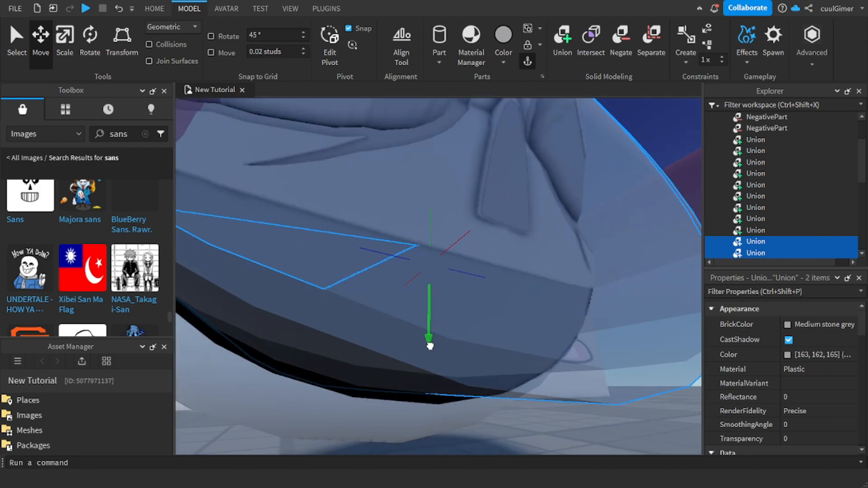
pyautogui.moveTo(427, 361); pyautogui.dragTo(423, 382, button='right')
pyautogui.moveTo(456, 323); pyautogui.dragTo(436, 290, button='right')
# Step: Move the negated upper part slightly down, close to the upper edge of the mouth opening
pyautogui.click(343, 221)
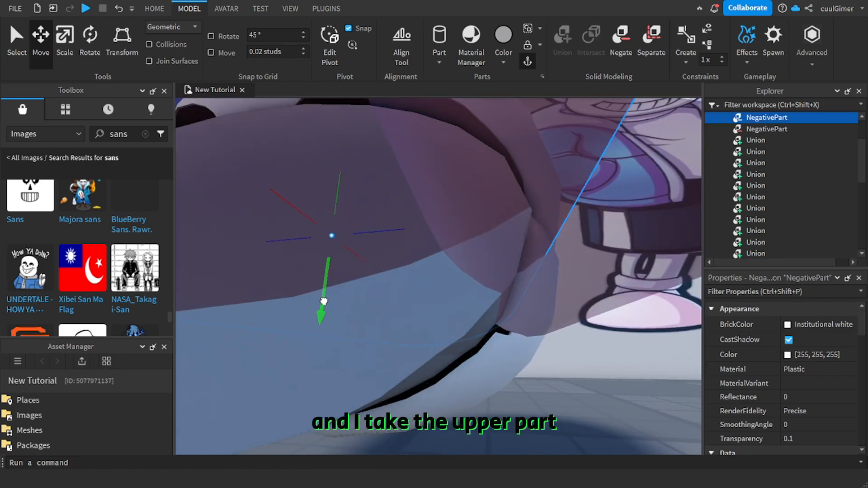
pyautogui.moveTo(325, 301); pyautogui.dragTo(339, 295, button='right')
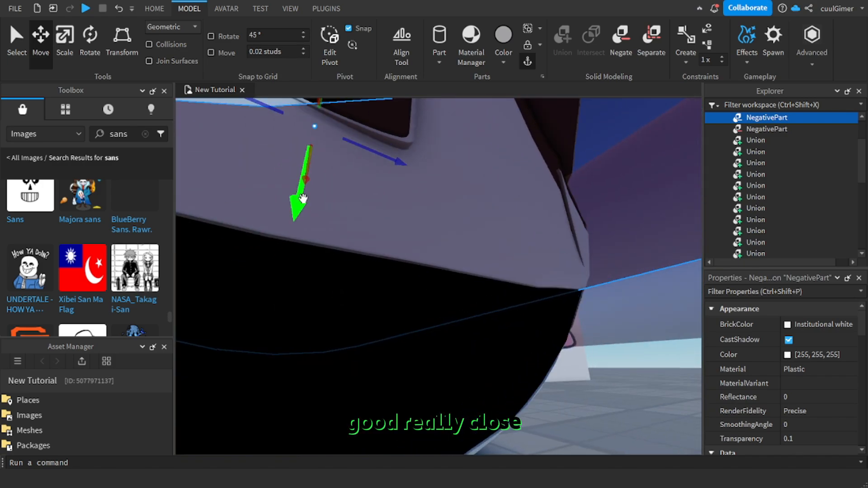
pyautogui.moveTo(300, 200); pyautogui.dragTo(294, 215)
pyautogui.press('e')
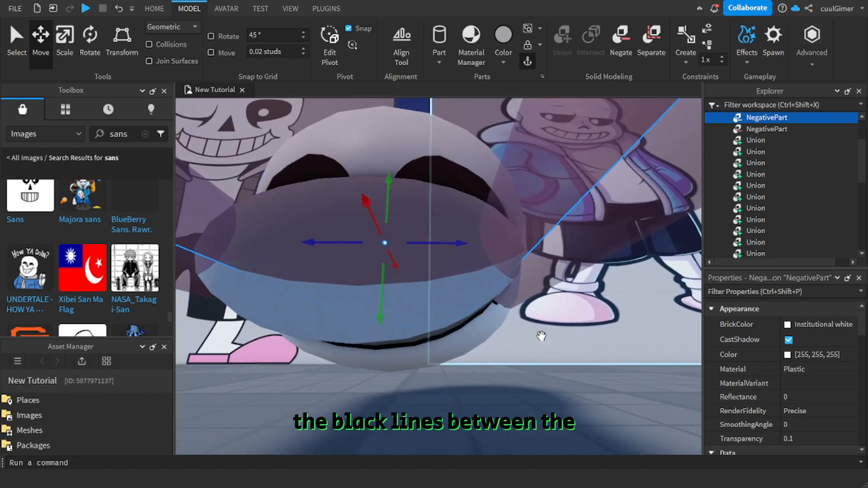
# Step: Try to union the three negated parts with the two solid mouth bodies
pyautogui.scroll(3, 514, 222)
pyautogui.keyDown('shift'); pyautogui.click(515, 222); pyautogui.keyUp('shift')
pyautogui.keyDown('shift'); pyautogui.click(221, 299); pyautogui.keyUp('shift')
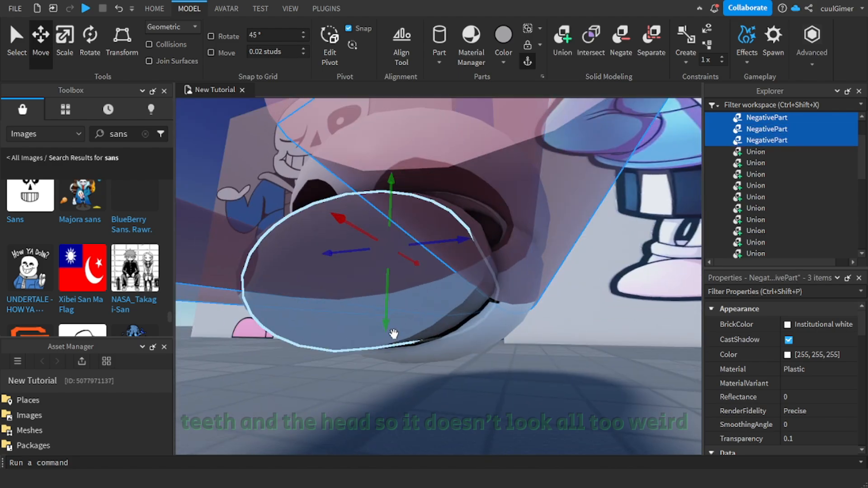
pyautogui.keyDown('shift'); pyautogui.click(390, 329); pyautogui.keyUp('shift')
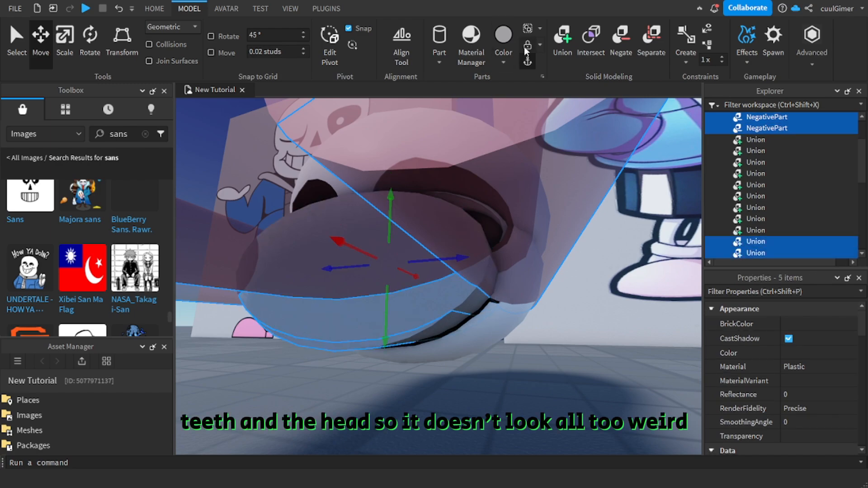
pyautogui.click(563, 37)
pyautogui.moveTo(489, 370); pyautogui.dragTo(489, 370, button='right')
# Step: Nudge the negated side parts slightly downward at the two corners of the mouth
pyautogui.moveTo(480, 312); pyautogui.dragTo(481, 312, button='right')
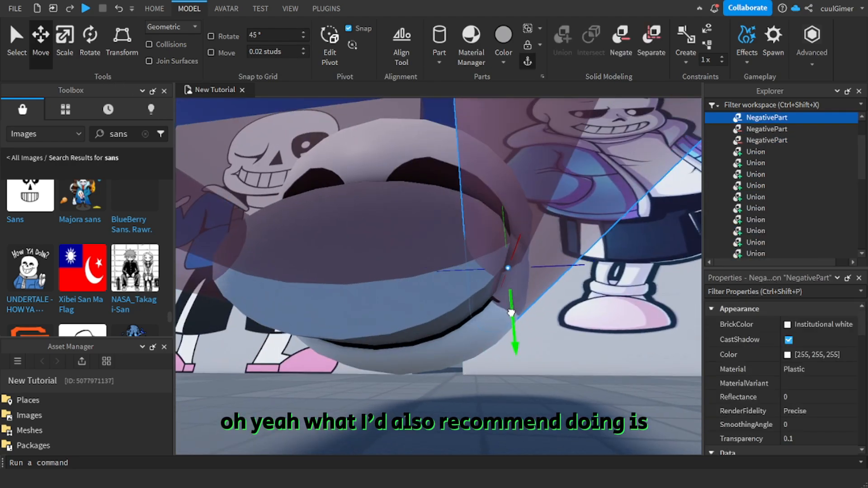
pyautogui.moveTo(511, 313); pyautogui.dragTo(511, 316)
pyautogui.press('a')
pyautogui.click(357, 260)
pyautogui.moveTo(357, 340); pyautogui.dragTo(365, 349)
pyautogui.click(465, 384)
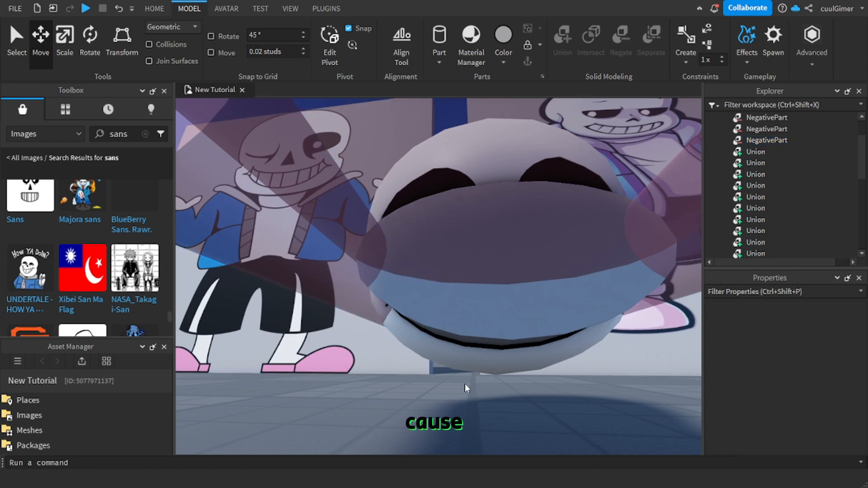
# Step: Union the three negated parts with both solid mouth bodies to form the trimmed teeth piece
pyautogui.keyDown('ctrl'); pyautogui.click(342, 290); pyautogui.keyUp('ctrl')
pyautogui.keyDown('ctrl'); pyautogui.click(626, 254); pyautogui.keyUp('ctrl')
pyautogui.press('d')
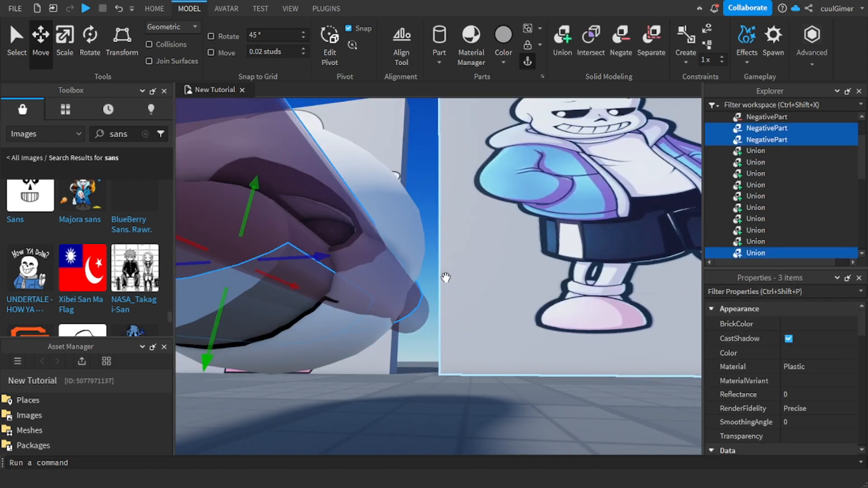
pyautogui.press('a')
pyautogui.keyDown('ctrl'); pyautogui.click(480, 250); pyautogui.keyUp('ctrl')
pyautogui.click(569, 30)
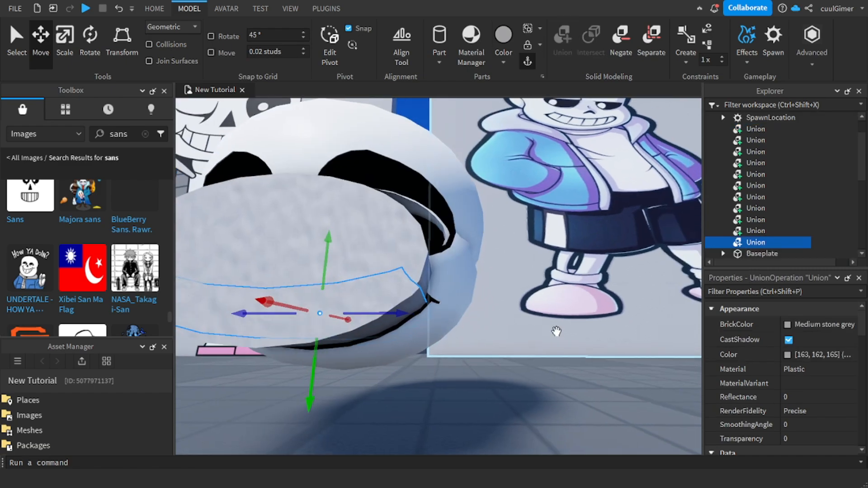
pyautogui.hotkey('ctrl', 'z')
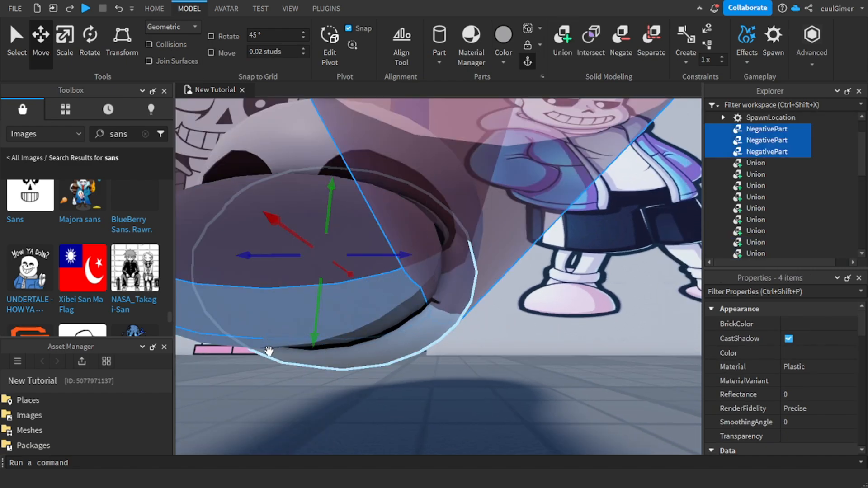
pyautogui.keyDown('ctrl'); pyautogui.click(383, 317); pyautogui.keyUp('ctrl')
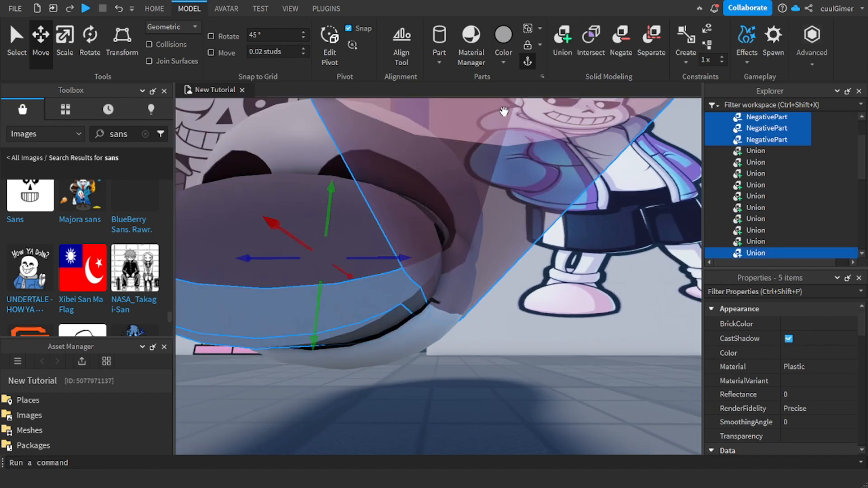
pyautogui.click(562, 35)
pyautogui.scroll(6, 541, 368)
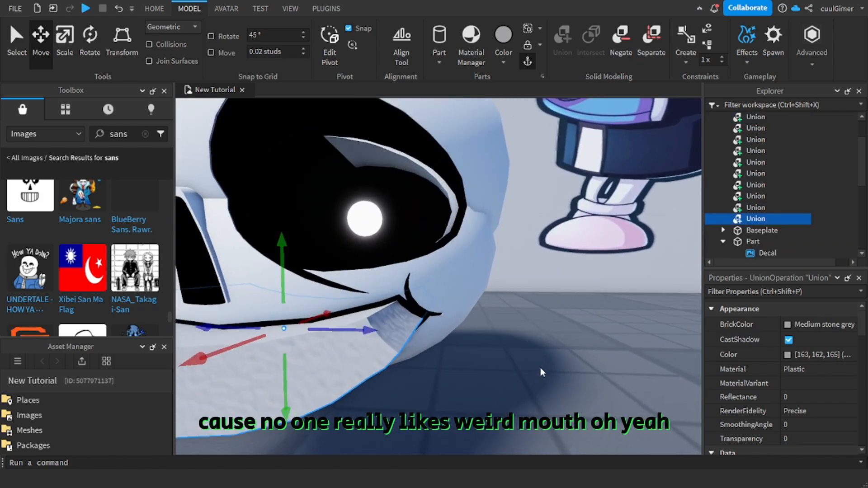
pyautogui.scroll(-5, 475, 394)
pyautogui.moveTo(475, 394); pyautogui.dragTo(484, 410, button='right')
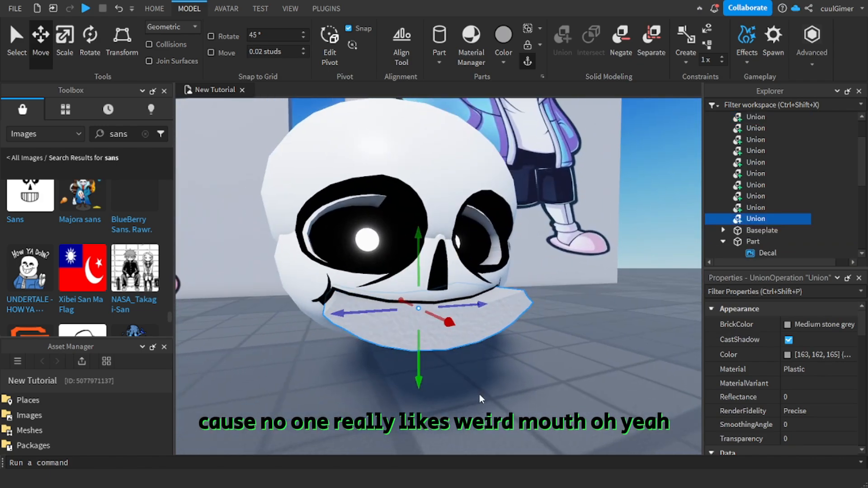
pyautogui.scroll(-8, 479, 394)
pyautogui.click(485, 412)
# Step: Union the lower outer head with the negated mouth and crescents to cut the corrected mouth opening
pyautogui.scroll(6, 484, 412)
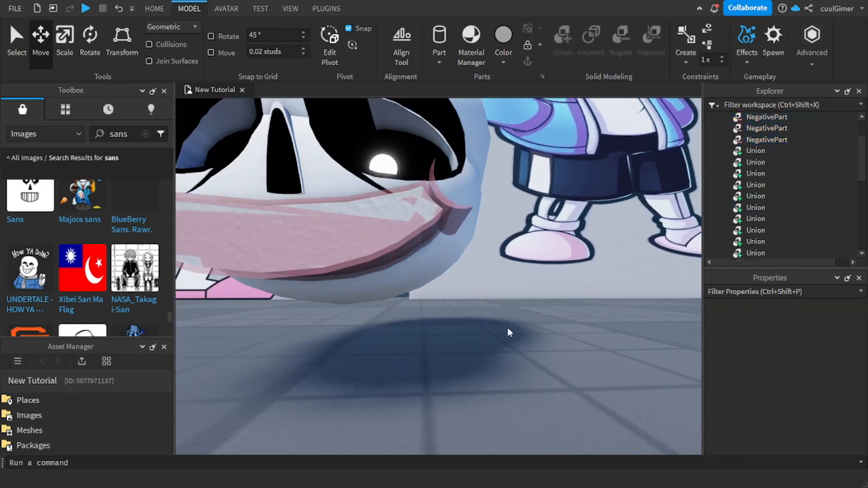
pyautogui.scroll(5, 424, 295)
pyautogui.click(424, 294)
pyautogui.moveTo(506, 270); pyautogui.dragTo(490, 289, button='right')
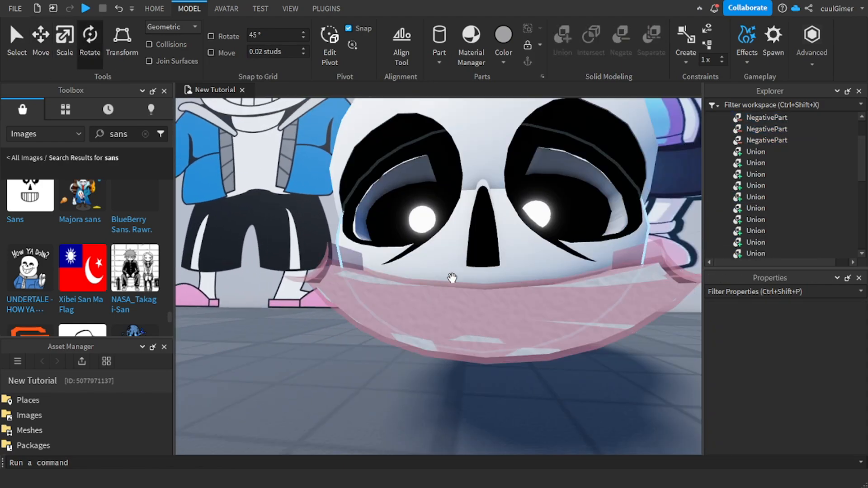
pyautogui.click(452, 277)
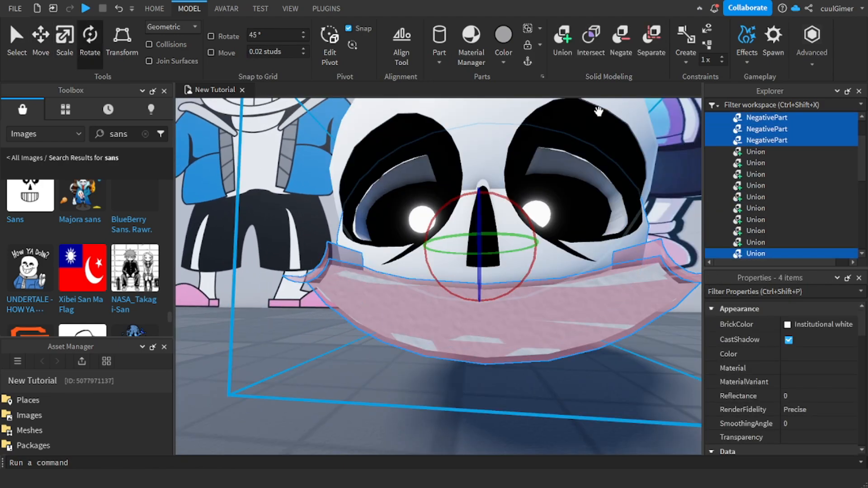
pyautogui.hotkey('ctrl', 'shift', 'g')
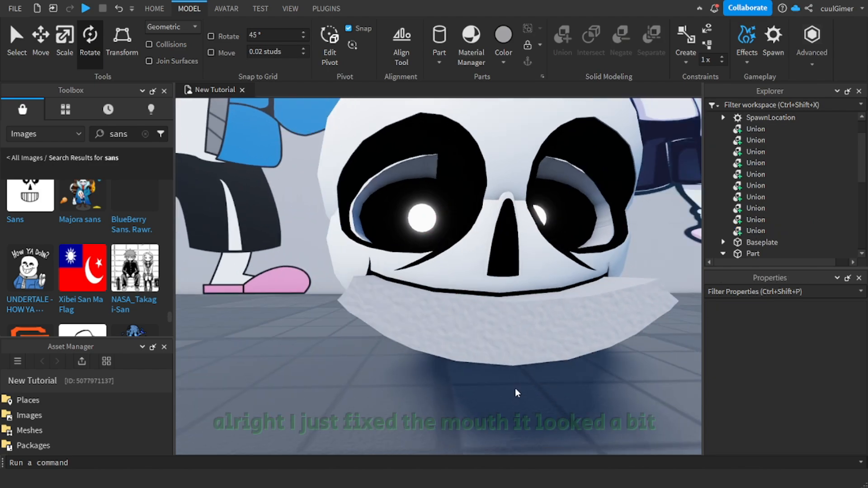
# Step: Negate the grey mouth-shaped union sitting in front of the lower head
pyautogui.moveTo(514, 388); pyautogui.dragTo(535, 393, button='right')
pyautogui.click(453, 367)
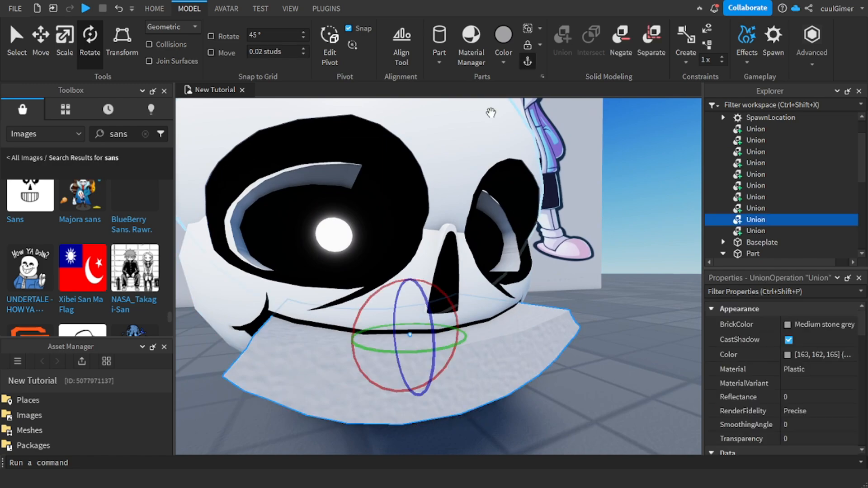
pyautogui.moveTo(542, 340); pyautogui.dragTo(529, 340, button='right')
pyautogui.click(620, 41)
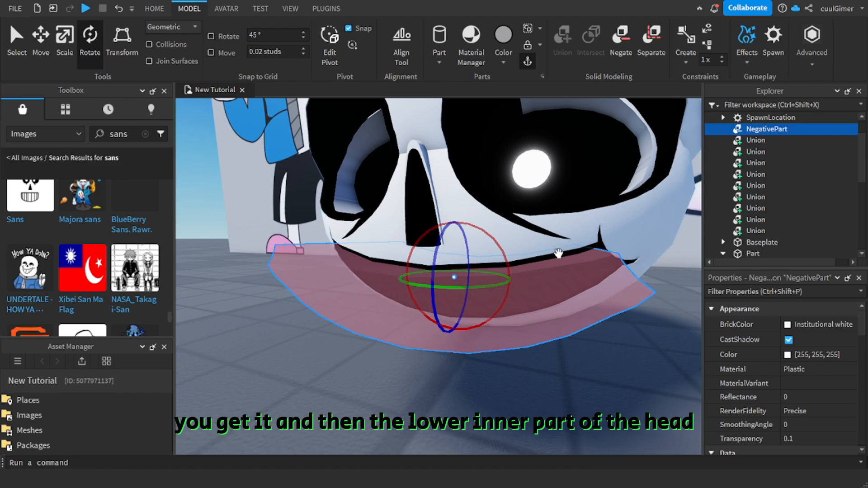
# Step: Union the negated mouth piece with the lower inner head to cut the teeth hole, and enable UsePartColor on it
pyautogui.click(540, 312)
pyautogui.keyDown('shift'); pyautogui.click(468, 306); pyautogui.keyUp('shift')
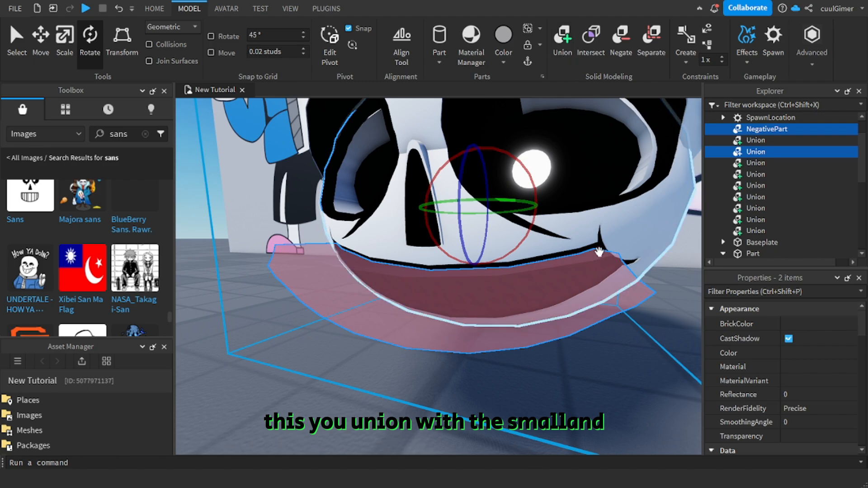
pyautogui.moveTo(598, 251); pyautogui.dragTo(579, 274, button='right')
pyautogui.click(555, 51)
pyautogui.scroll(-10, 495, 332)
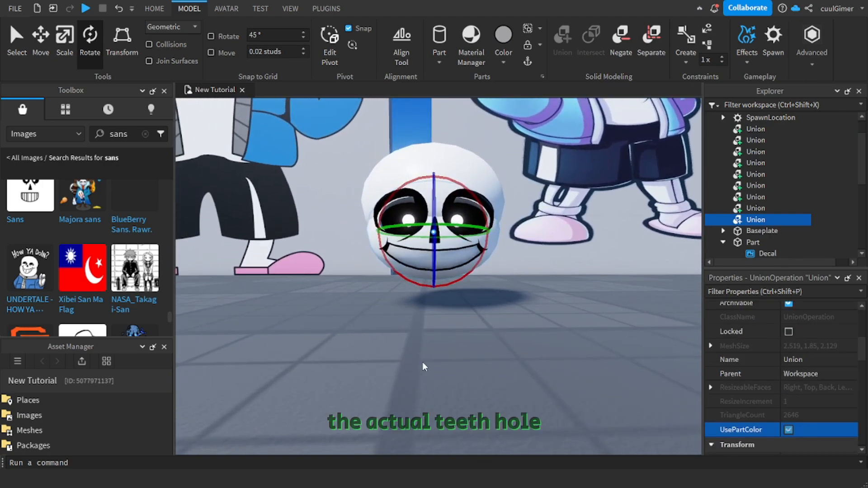
# Step: Scale the white teeth sphere inside the lower head so it fits just behind the mouth opening
pyautogui.click(422, 362)
pyautogui.moveTo(422, 362); pyautogui.dragTo(421, 363, button='right')
pyautogui.press('a')
pyautogui.press('w')
pyautogui.click(469, 350)
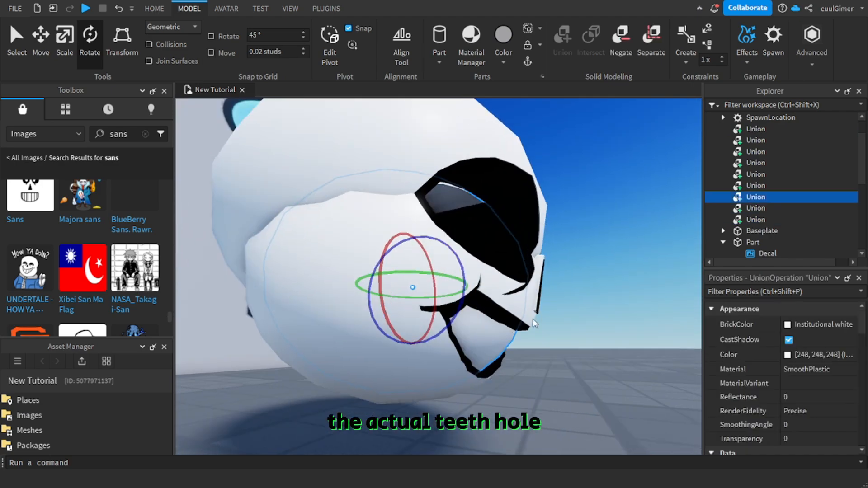
pyautogui.click(74, 50)
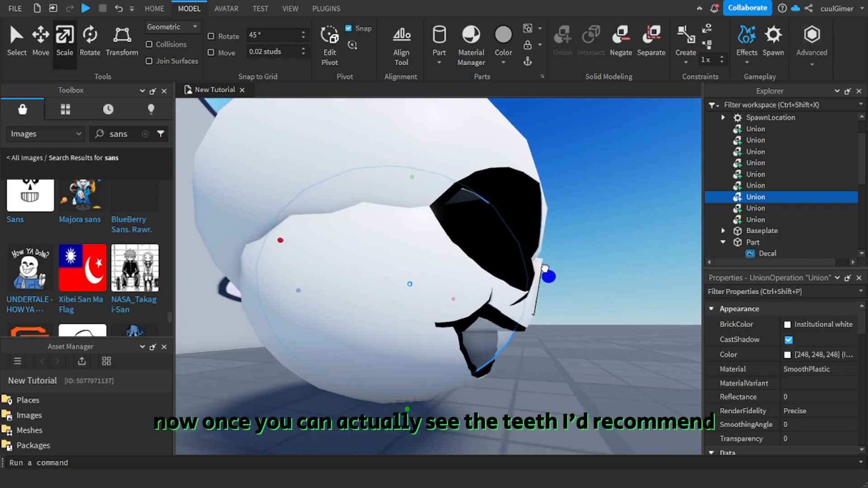
pyautogui.click(571, 364)
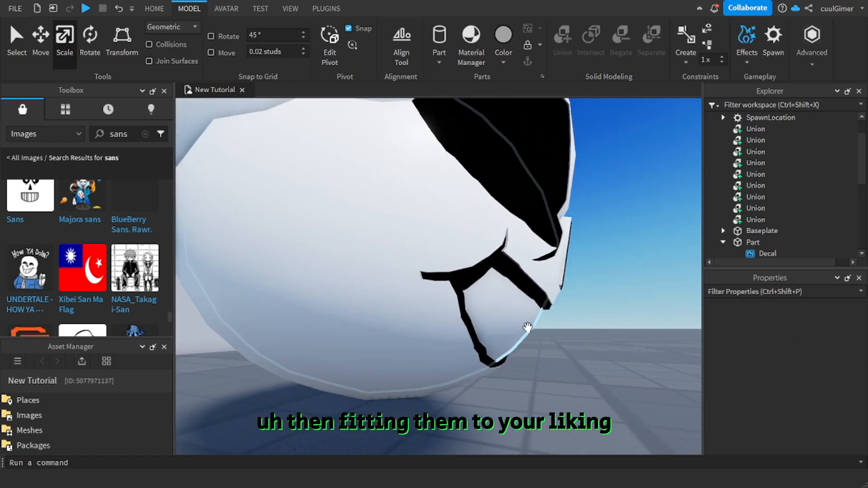
pyautogui.click(568, 363)
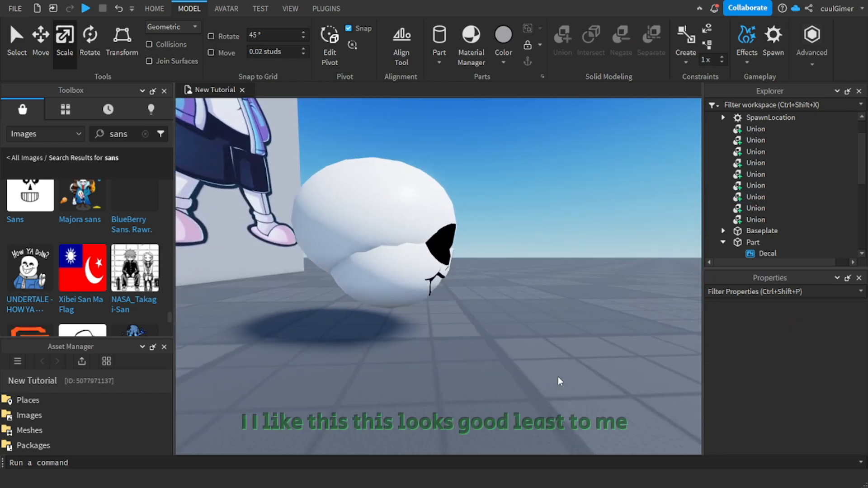
# Step: Examine the fit of the teeth in the skull's mouth from the side and front
pyautogui.press('d')
pyautogui.moveTo(558, 376); pyautogui.dragTo(589, 398, button='right')
pyautogui.press('s')
pyautogui.scroll(6, 588, 397)
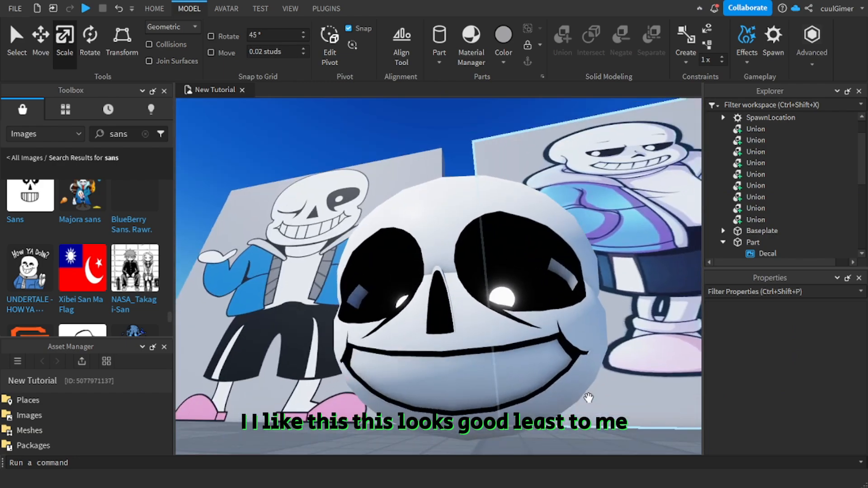
pyautogui.press('s')
pyautogui.press('w')
pyautogui.moveTo(622, 401); pyautogui.dragTo(634, 410, button='right')
pyautogui.press('w')
pyautogui.press('s')
pyautogui.moveTo(472, 262); pyautogui.dragTo(466, 261, button='right')
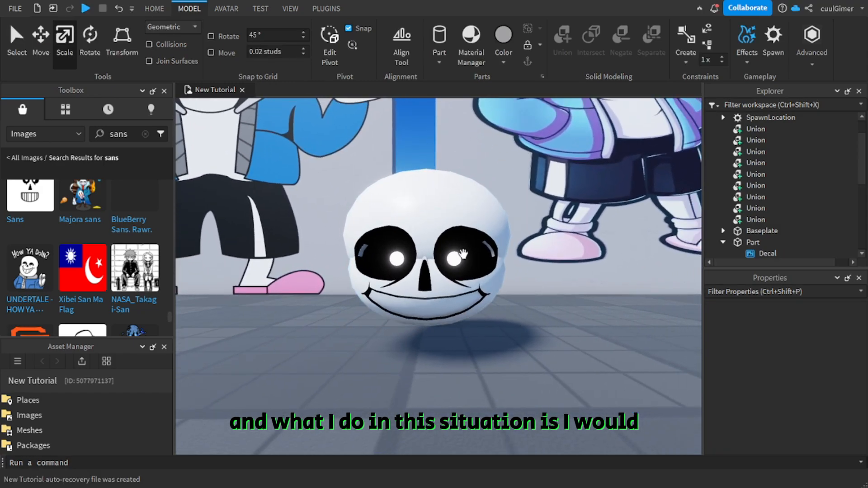
# Step: Duplicate the glowing pupil union and stretch it into an oversized body covering the head down to just above the mouth
pyautogui.click(451, 258)
pyautogui.click(450, 259)
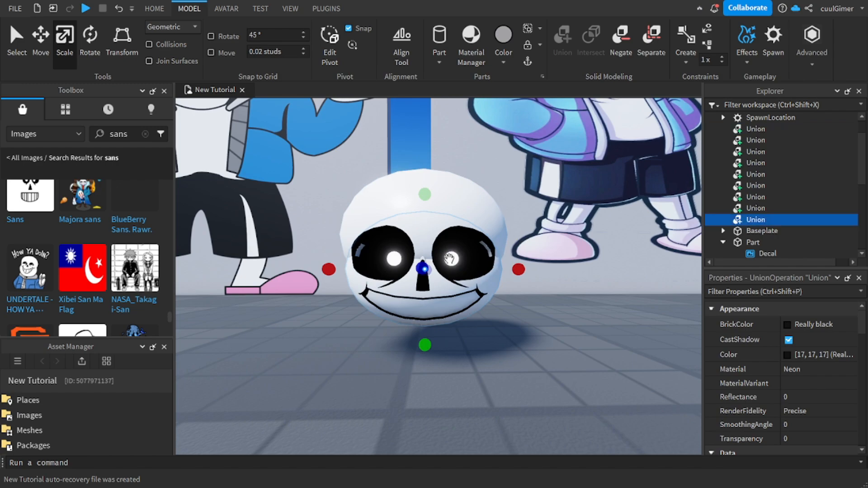
pyautogui.click(451, 258)
pyautogui.click(445, 259)
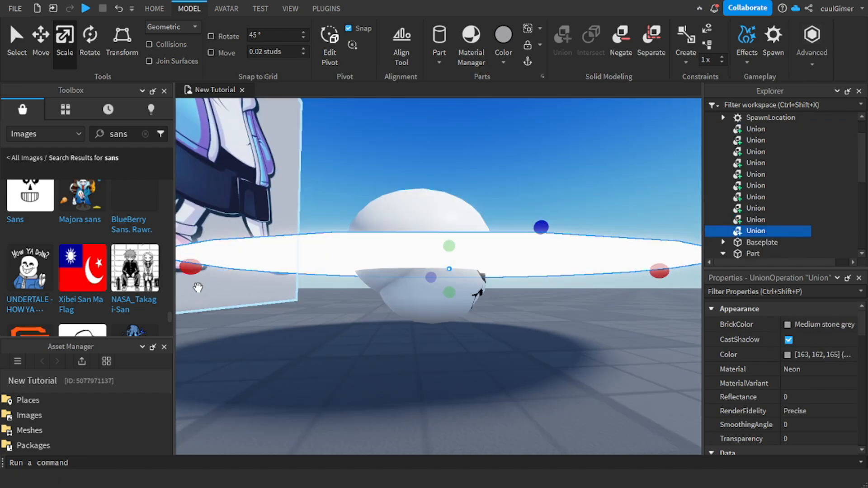
pyautogui.moveTo(449, 247); pyautogui.dragTo(451, 149)
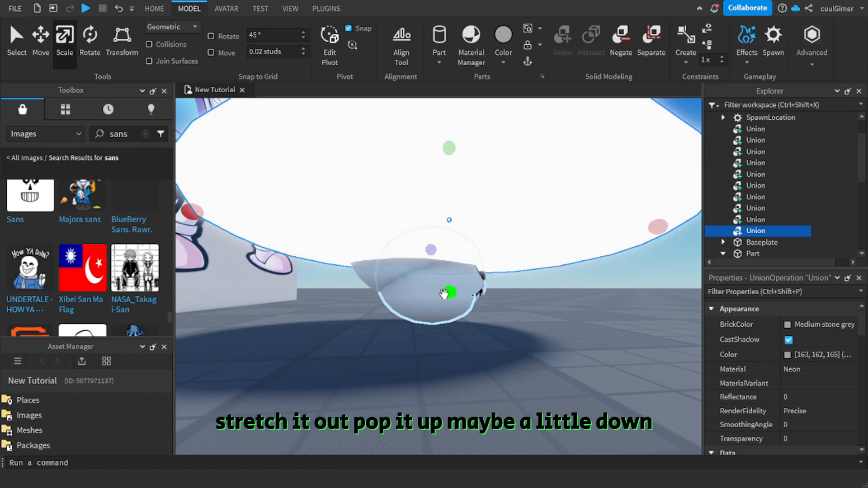
pyautogui.moveTo(444, 294); pyautogui.dragTo(449, 299)
pyautogui.moveTo(449, 298); pyautogui.dragTo(450, 299, button='right')
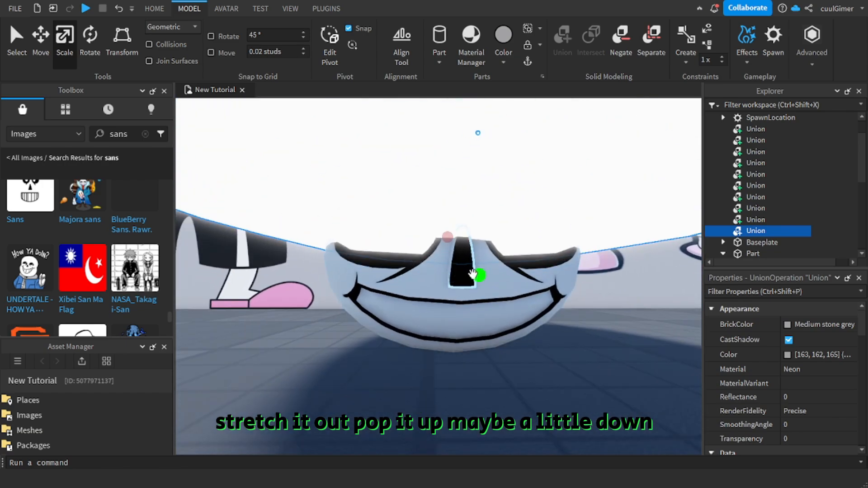
pyautogui.moveTo(473, 274); pyautogui.dragTo(476, 284)
# Step: Negate the oversized body that covers the upper part of the teeth sphere
pyautogui.moveTo(468, 297); pyautogui.dragTo(586, 325, button='right')
pyautogui.click(550, 304)
pyautogui.scroll(-3, 572, 313)
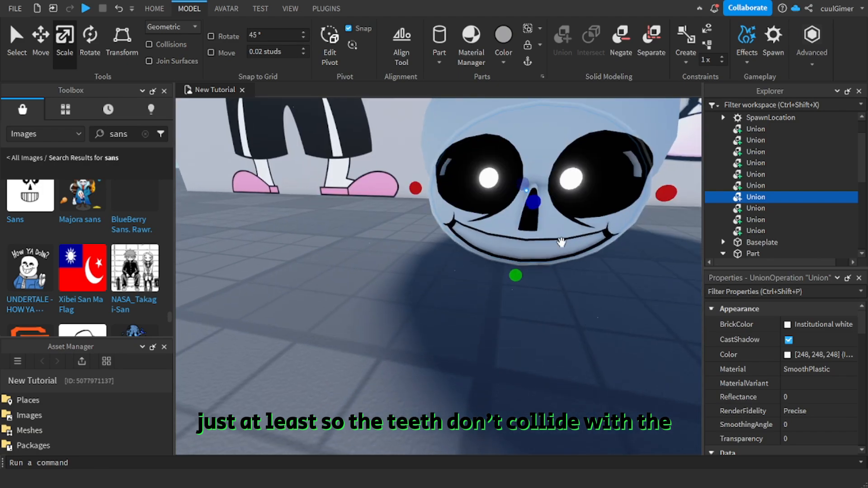
pyautogui.moveTo(576, 194); pyautogui.dragTo(534, 164, button='right')
pyautogui.moveTo(542, 231); pyautogui.dragTo(515, 235, button='right')
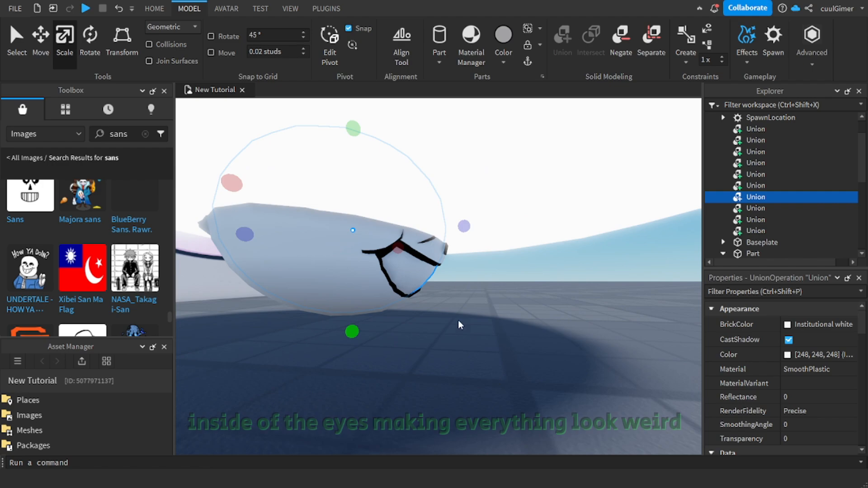
pyautogui.click(518, 189)
pyautogui.click(627, 43)
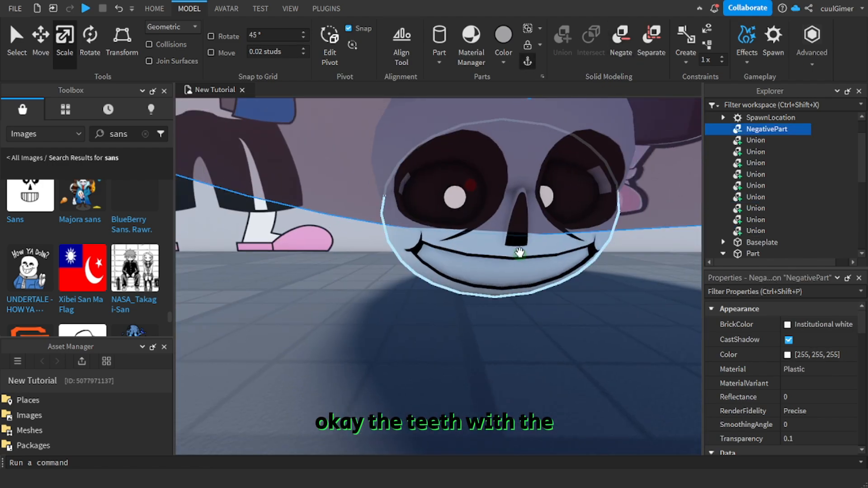
# Step: Union the white teeth sphere with the oversized negated body to remove the part of it behind the eyes
pyautogui.click(513, 268)
pyautogui.click(516, 255)
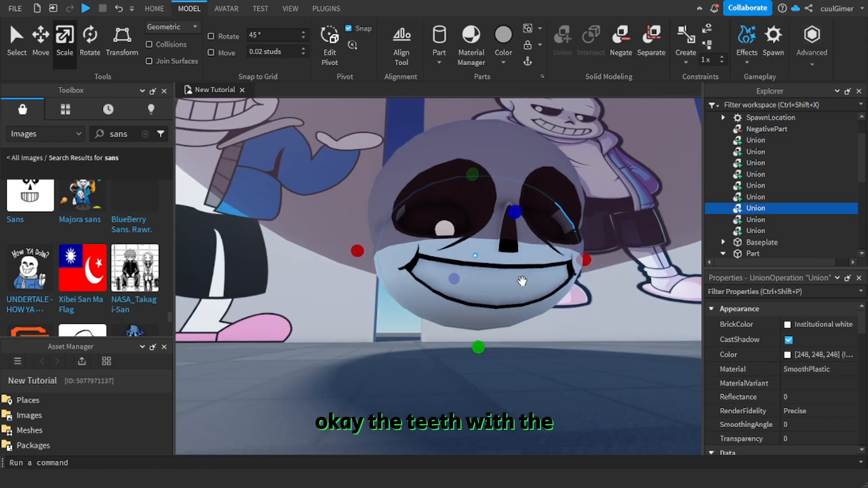
pyautogui.keyDown('ctrl'); pyautogui.click(563, 130); pyautogui.keyUp('ctrl')
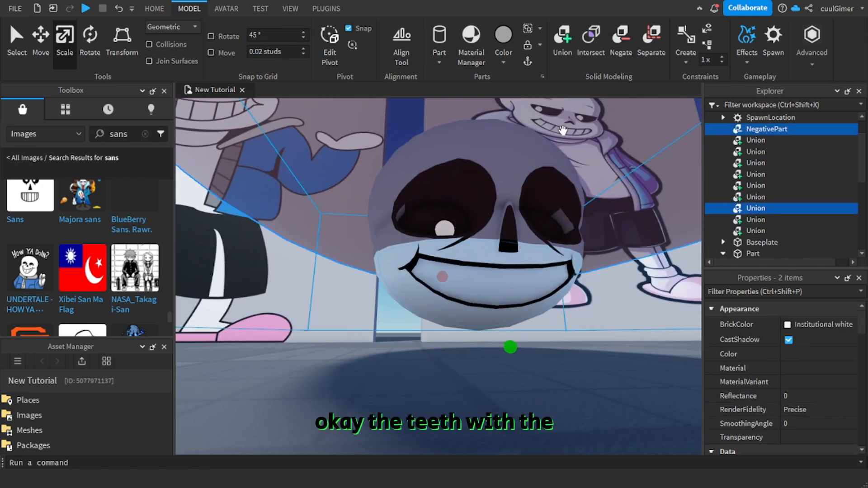
pyautogui.click(565, 38)
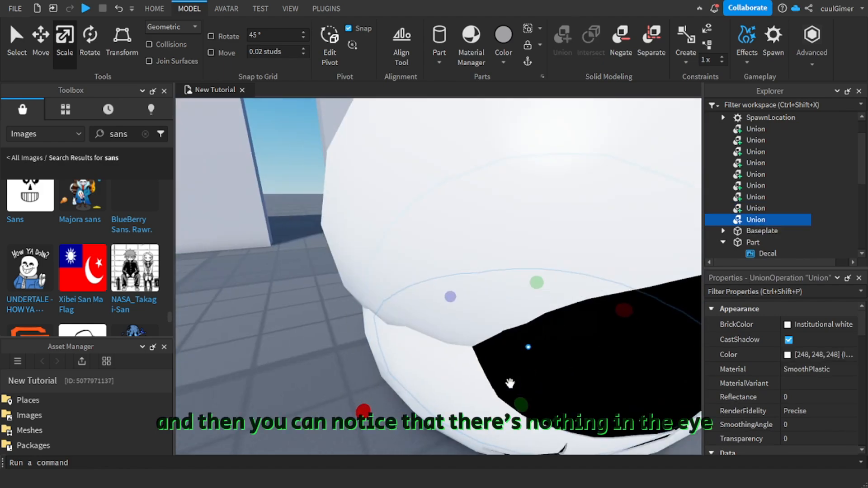
pyautogui.click(560, 329)
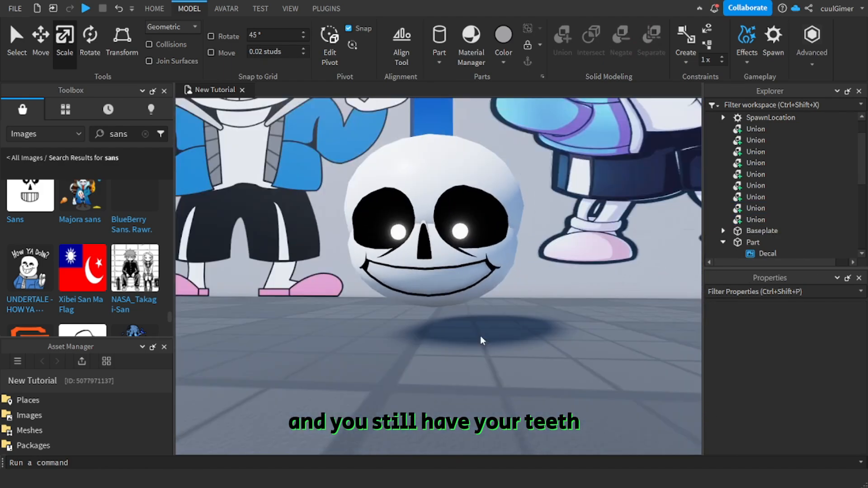
# Step: Insert a new block part and set its position to 17.701, 0.97, -3.749 at the centre of the mouth
pyautogui.moveTo(480, 335); pyautogui.dragTo(557, 380, button='right')
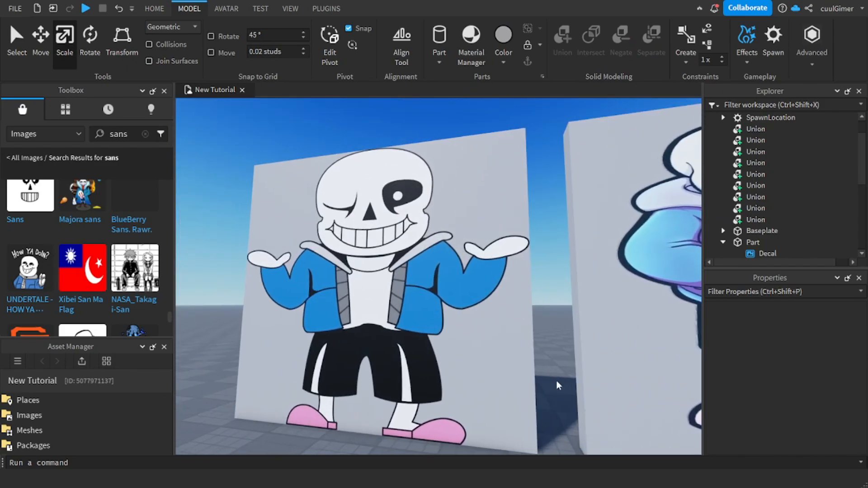
pyautogui.moveTo(557, 380); pyautogui.dragTo(556, 381, button='right')
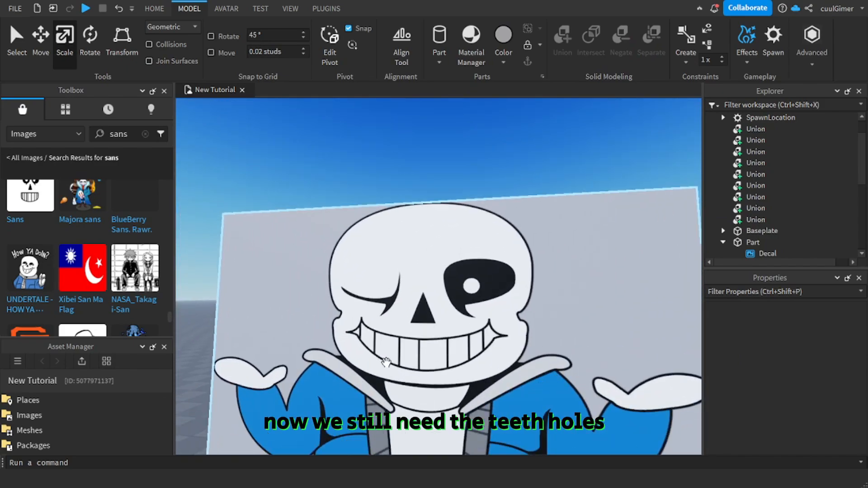
pyautogui.moveTo(384, 359); pyautogui.dragTo(400, 401, button='right')
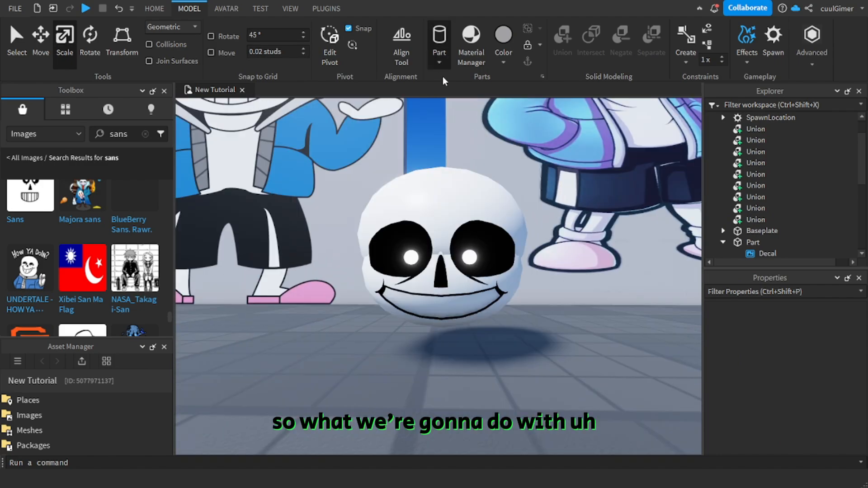
pyautogui.click(440, 46)
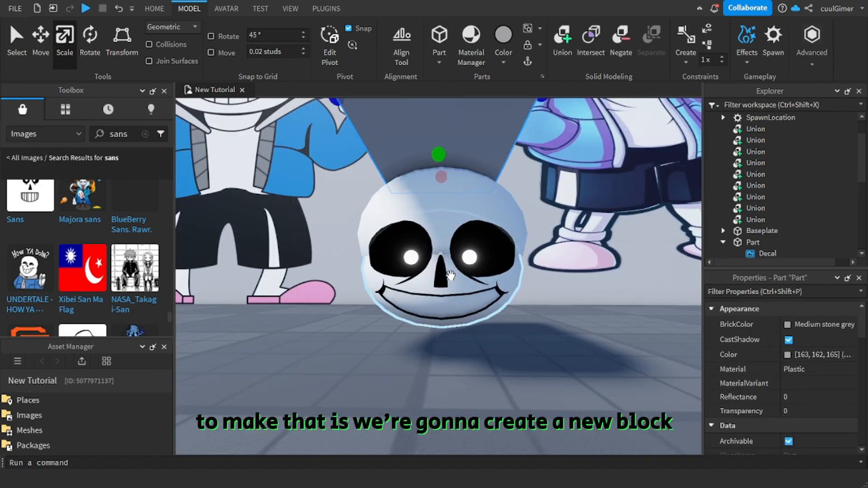
pyautogui.scroll(-5, 764, 368)
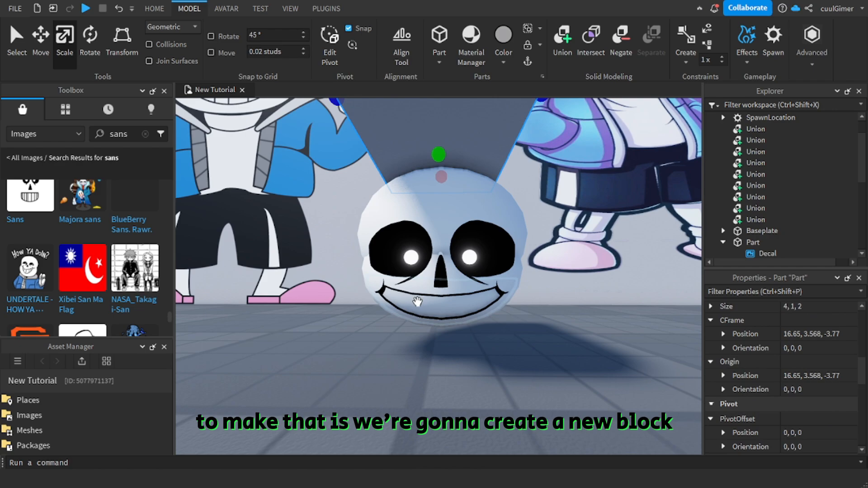
pyautogui.click(806, 337)
pyautogui.click(452, 305)
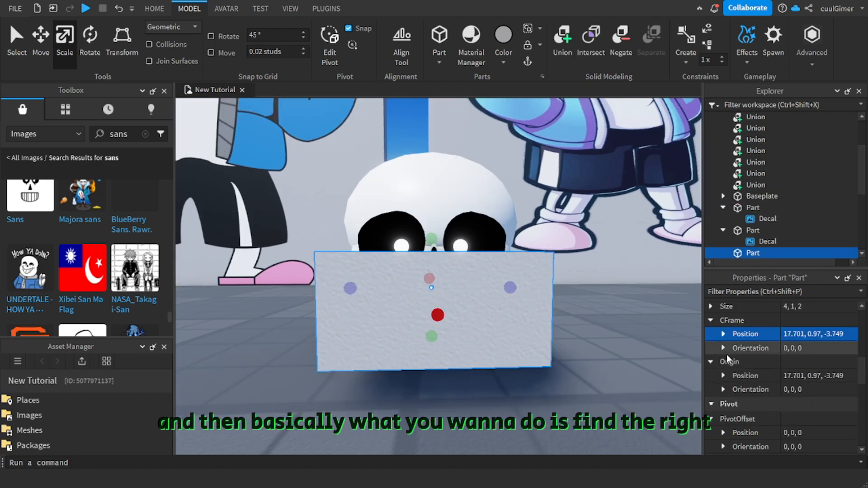
# Step: Thin the new block into a narrow upright strip for the tooth gap by setting its size to 4, 1, 0.035
pyautogui.scroll(2, 726, 354)
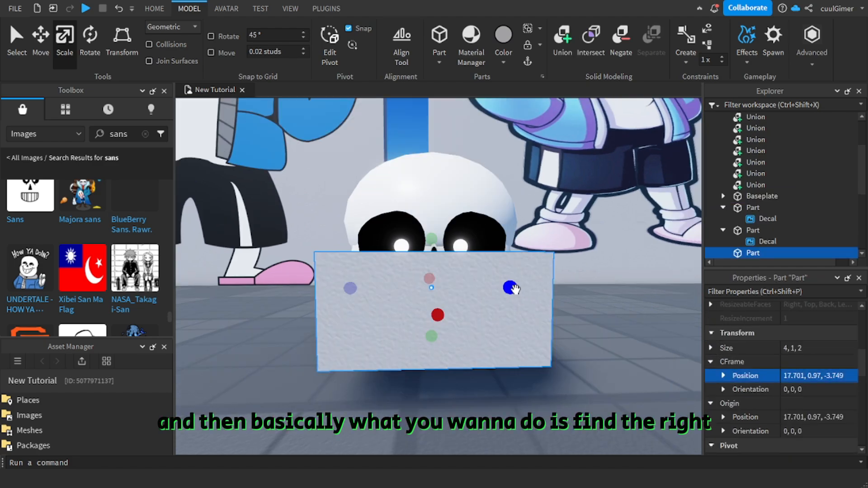
pyautogui.moveTo(515, 290); pyautogui.dragTo(470, 301)
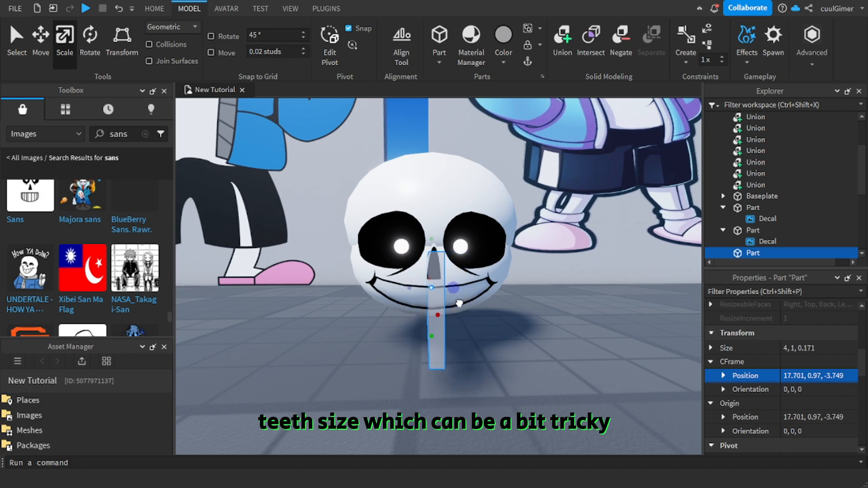
pyautogui.moveTo(455, 303); pyautogui.dragTo(456, 302)
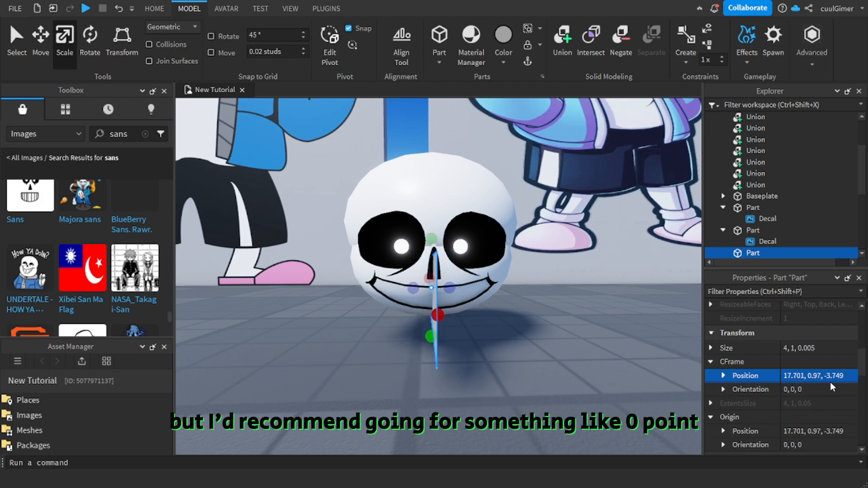
pyautogui.scroll(6, 507, 348)
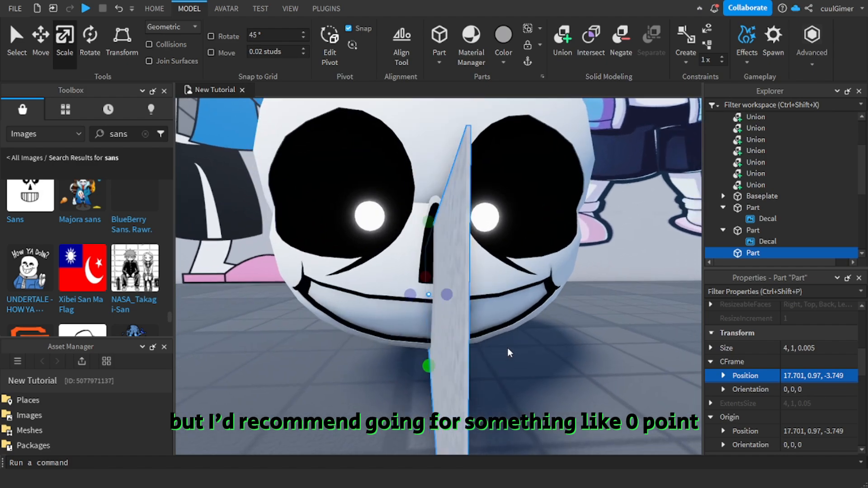
pyautogui.moveTo(459, 307); pyautogui.dragTo(457, 308, button='right')
pyautogui.moveTo(448, 294); pyautogui.dragTo(453, 302)
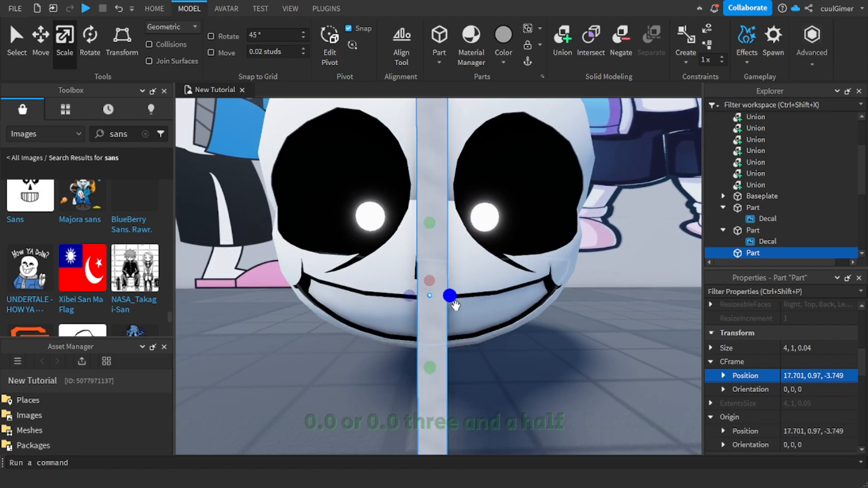
pyautogui.moveTo(461, 306); pyautogui.dragTo(448, 292, button='right')
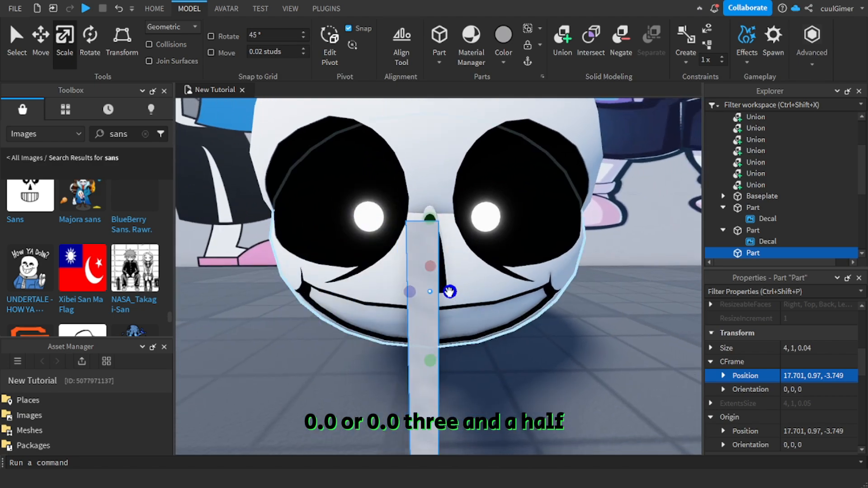
pyautogui.keyDown('ctrl'); pyautogui.moveTo(448, 292); pyautogui.dragTo(447, 294); pyautogui.keyUp('ctrl')
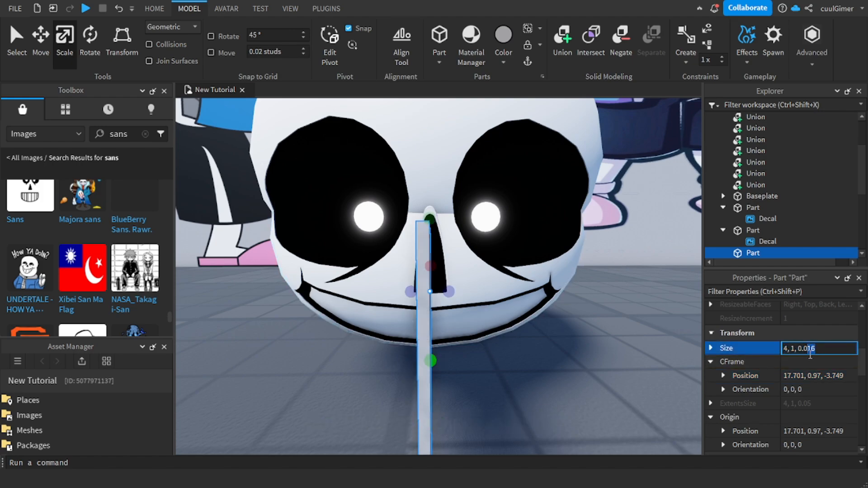
pyautogui.press('Return')
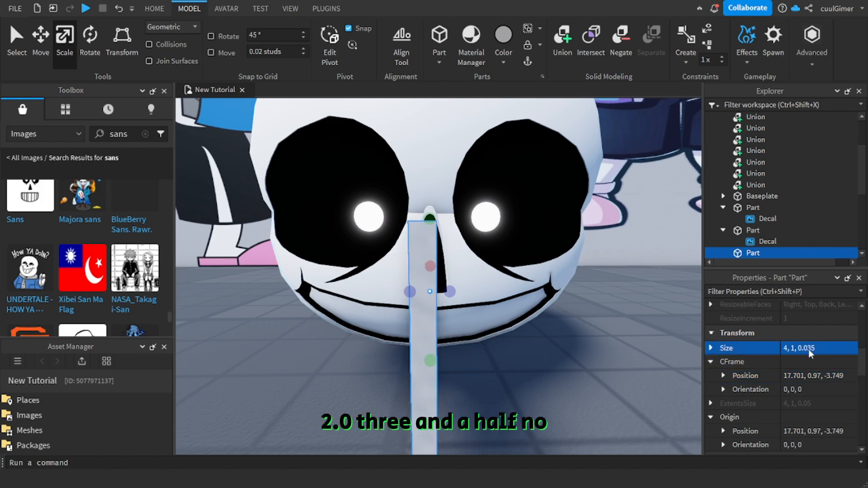
# Step: Thin the upright tooth-gap strip further by setting its size to 4, 1, 0.03
pyautogui.click(811, 350)
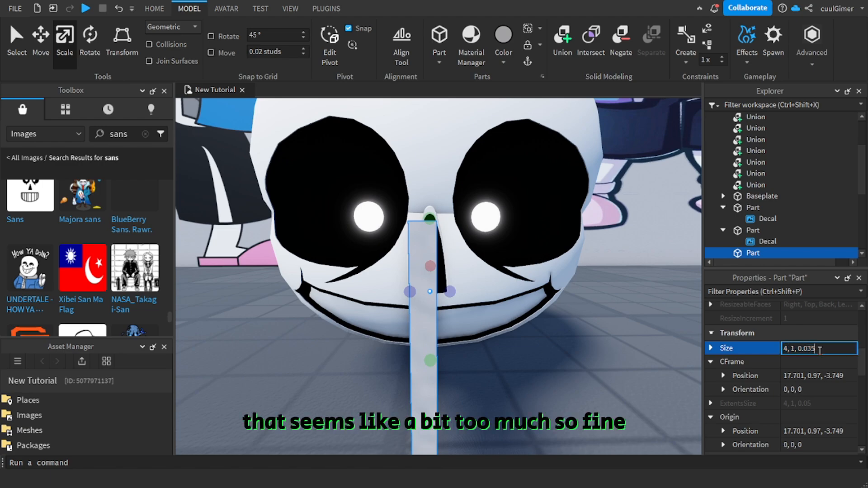
pyautogui.scroll(-8, 539, 354)
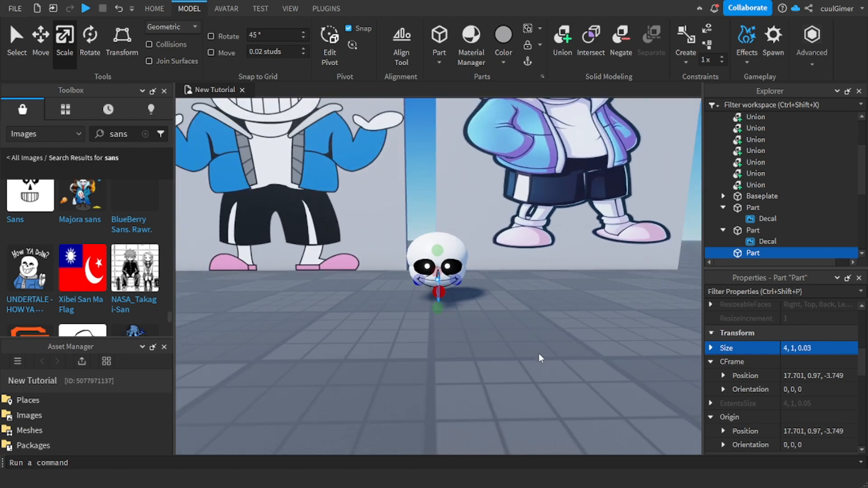
pyautogui.scroll(3, 549, 354)
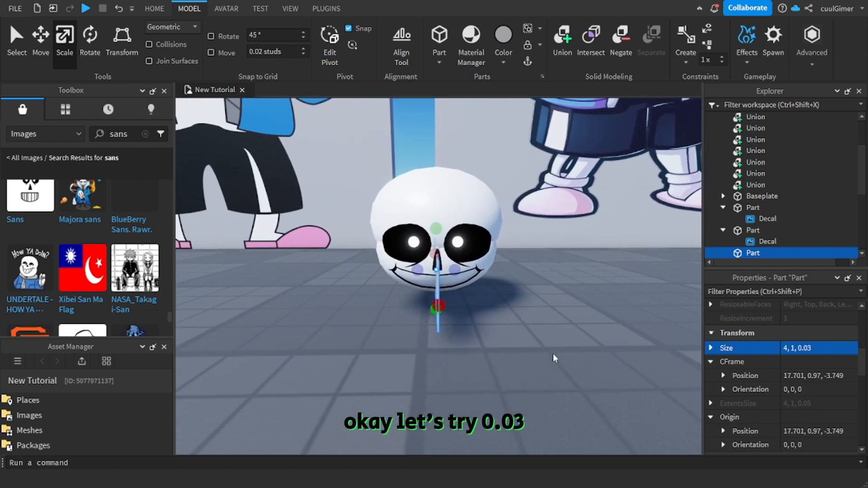
pyautogui.scroll(3, 553, 353)
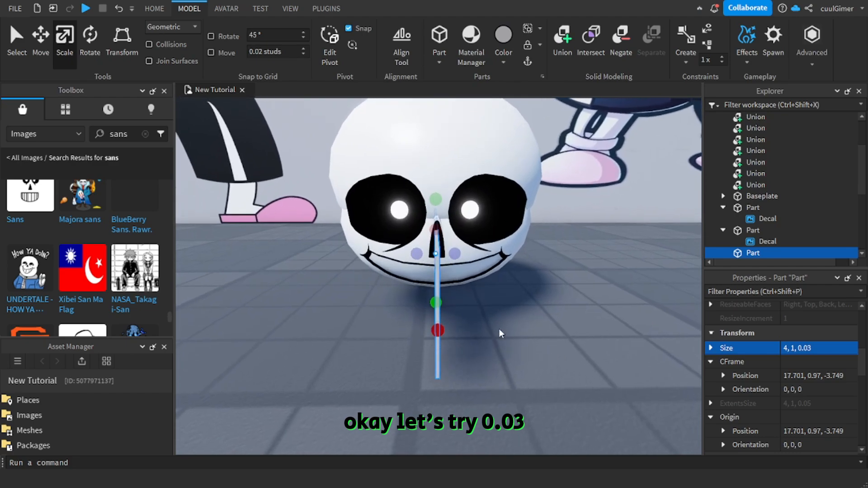
pyautogui.scroll(3, 499, 329)
# Step: Duplicate the thin strip and try shifting the copy sideways along the mouth
pyautogui.hotkey('ctrl', '2')
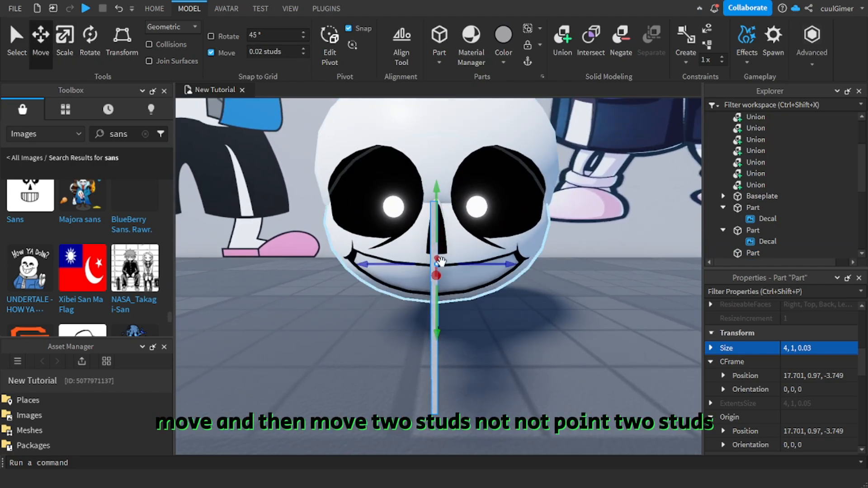
pyautogui.moveTo(466, 269); pyautogui.dragTo(446, 268)
pyautogui.hotkey('ctrl', 'z')
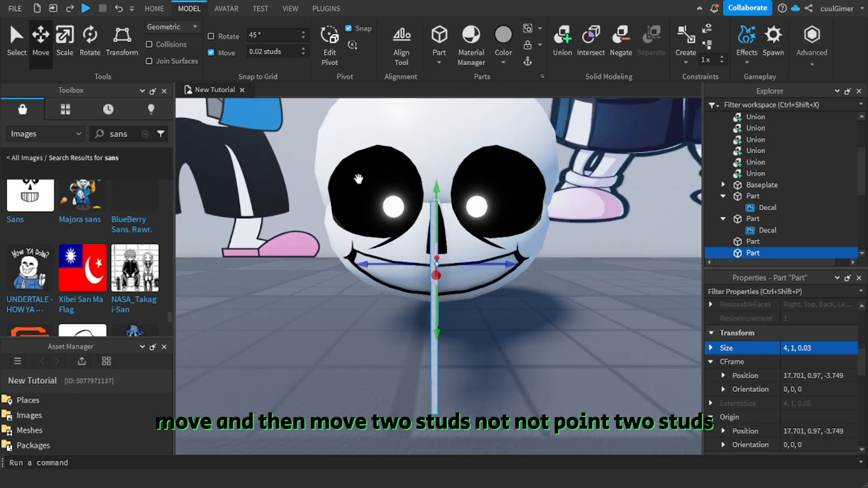
# Step: Try spacing the duplicated strip from the original using move increments of 0.2 and 0.27 studs
pyautogui.click(256, 51)
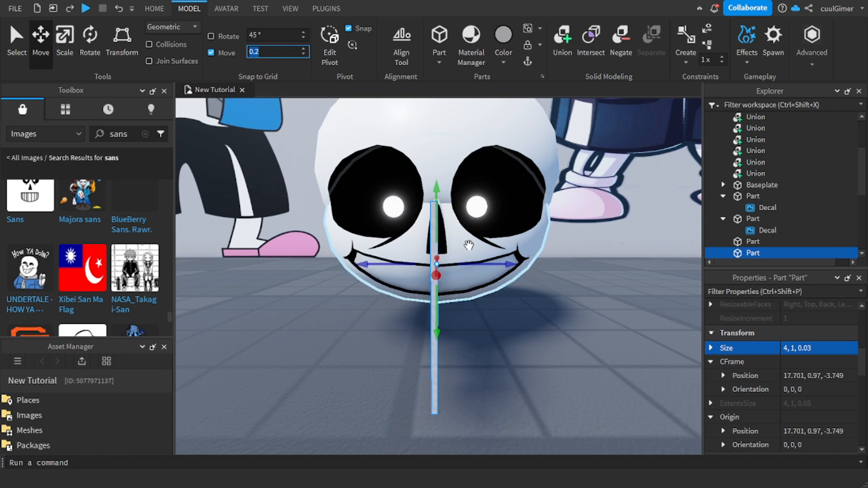
pyautogui.moveTo(485, 265); pyautogui.dragTo(469, 265)
pyautogui.moveTo(468, 265); pyautogui.dragTo(474, 267, button='right')
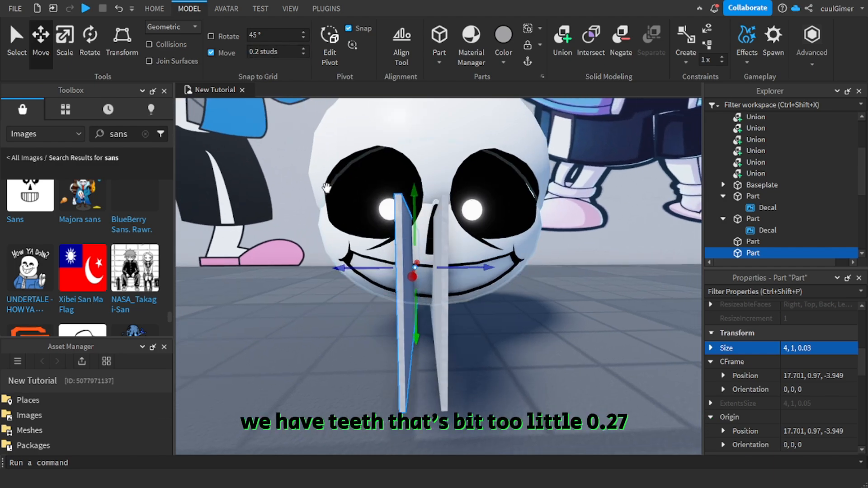
pyautogui.hotkey('ctrl', 'z')
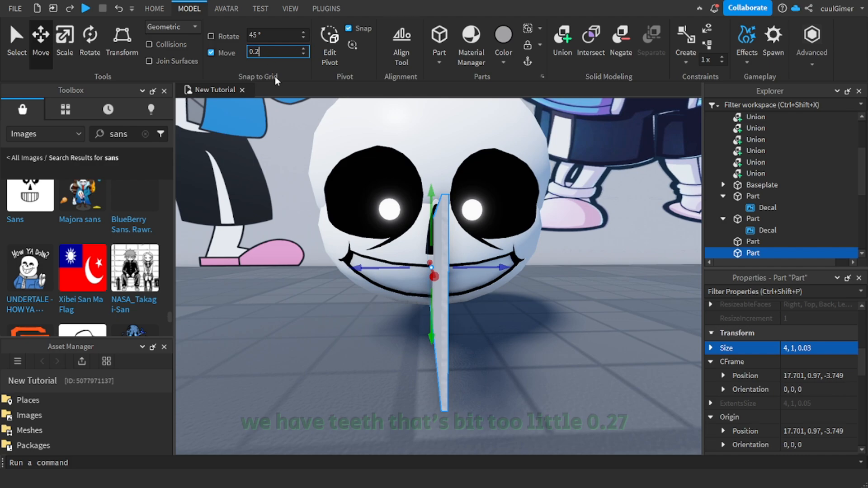
pyautogui.write('7')
pyautogui.moveTo(484, 268); pyautogui.dragTo(461, 279)
pyautogui.moveTo(460, 278); pyautogui.dragTo(460, 278, button='right')
pyautogui.hotkey('ctrl', 'z')
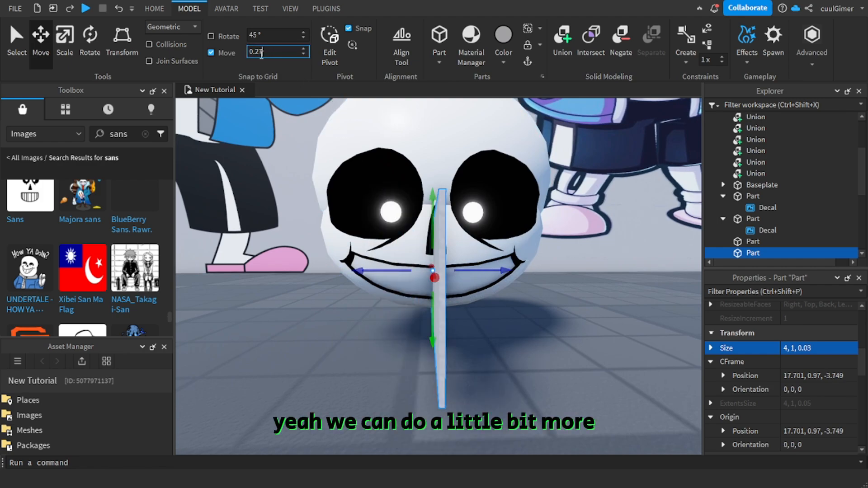
# Step: Set the move increment to 0.3 studs and place duplicated strips at that spacing, five in total across the mouth
pyautogui.write('3')
pyautogui.moveTo(505, 270); pyautogui.dragTo(484, 274)
pyautogui.moveTo(484, 275); pyautogui.dragTo(448, 264, button='right')
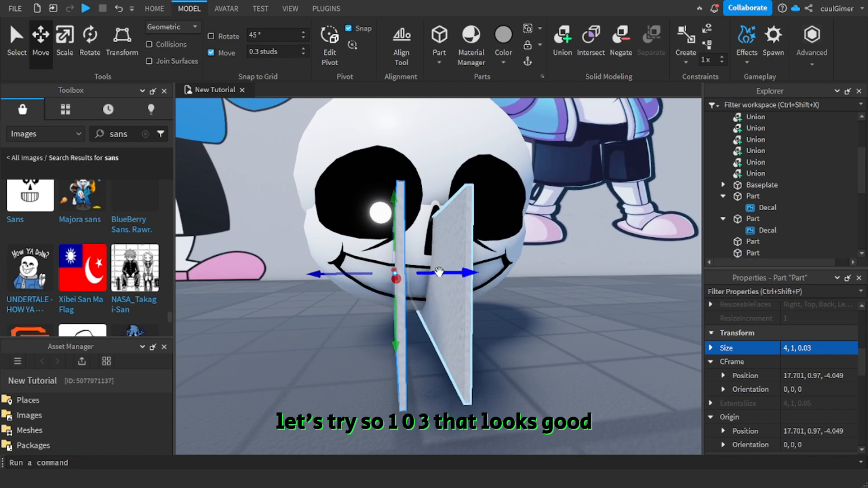
pyautogui.hotkey('ctrl', 'd')
pyautogui.moveTo(440, 272); pyautogui.dragTo(419, 273)
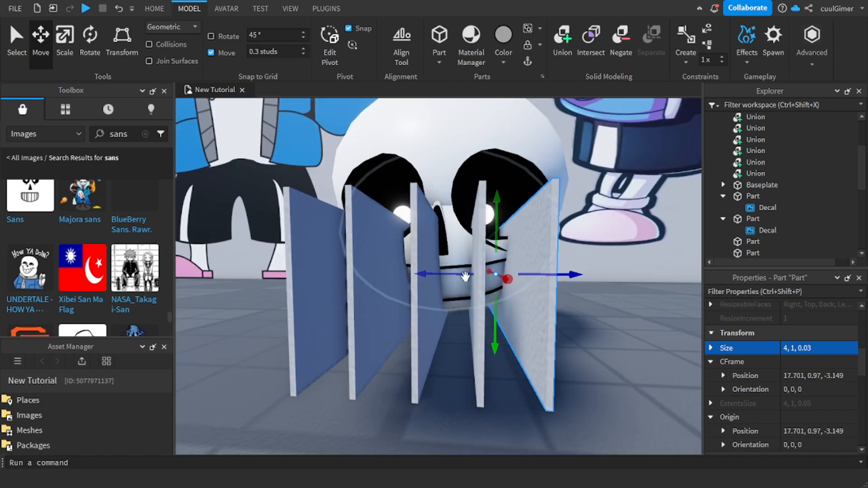
# Step: Negate all five upright strips that cross the teeth
pyautogui.click(456, 281)
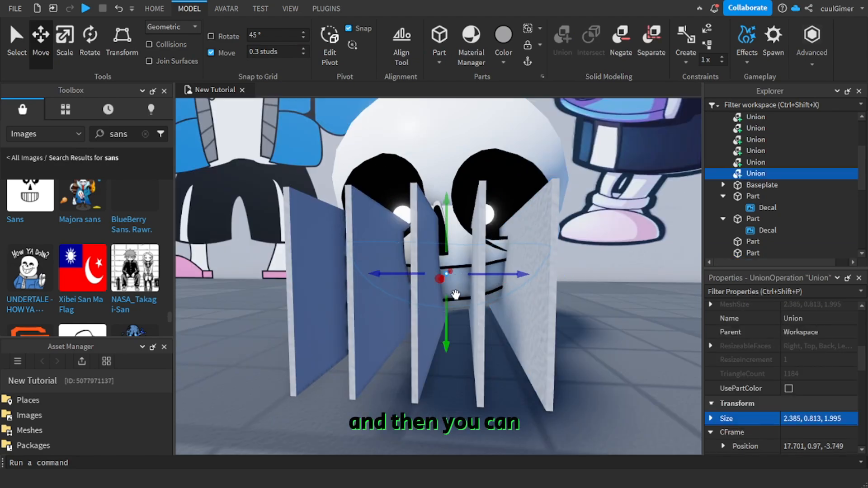
pyautogui.click(473, 316)
pyautogui.keyDown('shift'); pyautogui.click(523, 322); pyautogui.keyUp('shift')
pyautogui.keyDown('shift'); pyautogui.click(349, 325); pyautogui.keyUp('shift')
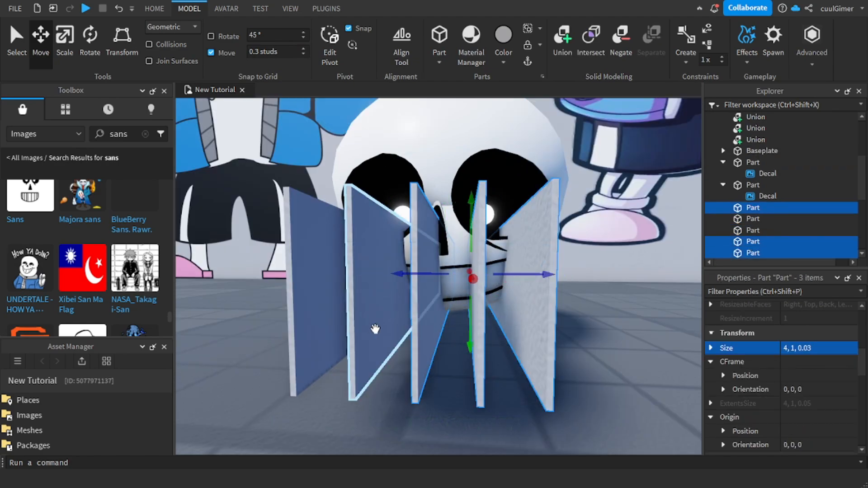
pyautogui.keyDown('shift'); pyautogui.click(311, 308); pyautogui.keyUp('shift')
pyautogui.click(629, 42)
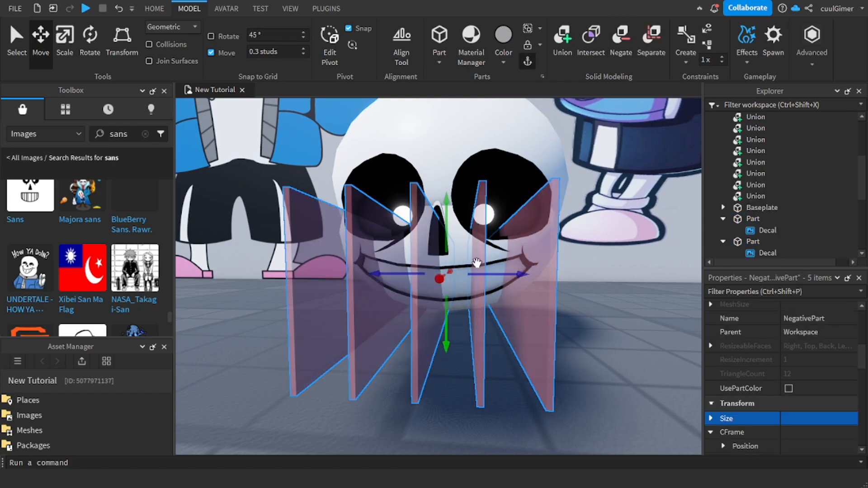
# Step: Duplicate the white teeth body and scale the copy slightly smaller inside it, with move snapping off
pyautogui.click(459, 283)
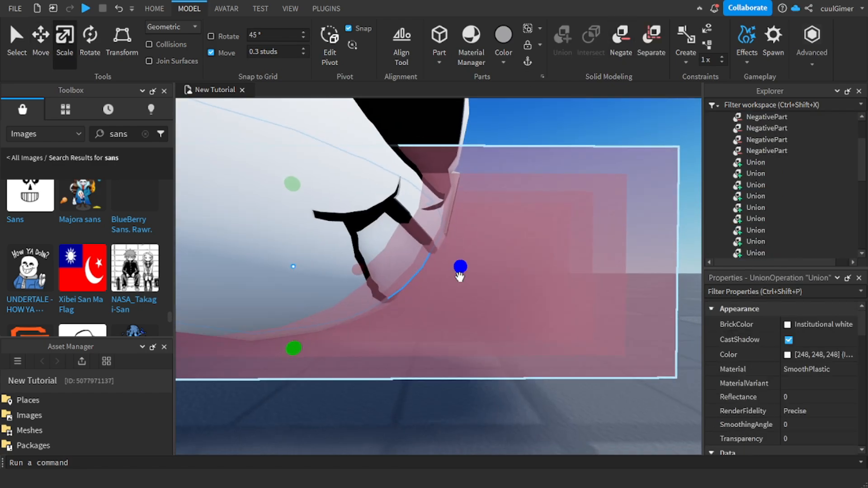
pyautogui.moveTo(460, 277); pyautogui.dragTo(459, 277, button='right')
pyautogui.moveTo(461, 269); pyautogui.dragTo(456, 272)
pyautogui.moveTo(463, 272); pyautogui.dragTo(465, 272, button='right')
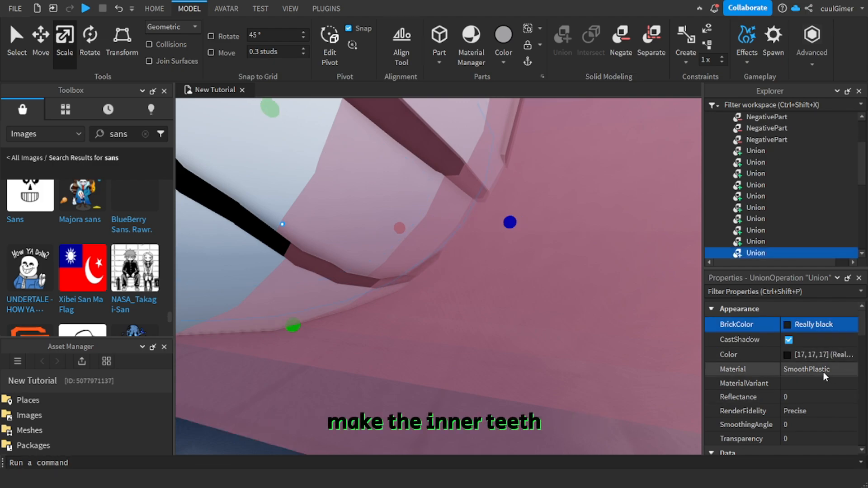
# Step: Make the inner teeth copy Really black with the Neon material and enable UsePartColor on it
pyautogui.click(822, 373)
pyautogui.click(829, 417)
pyautogui.scroll(-3, 829, 417)
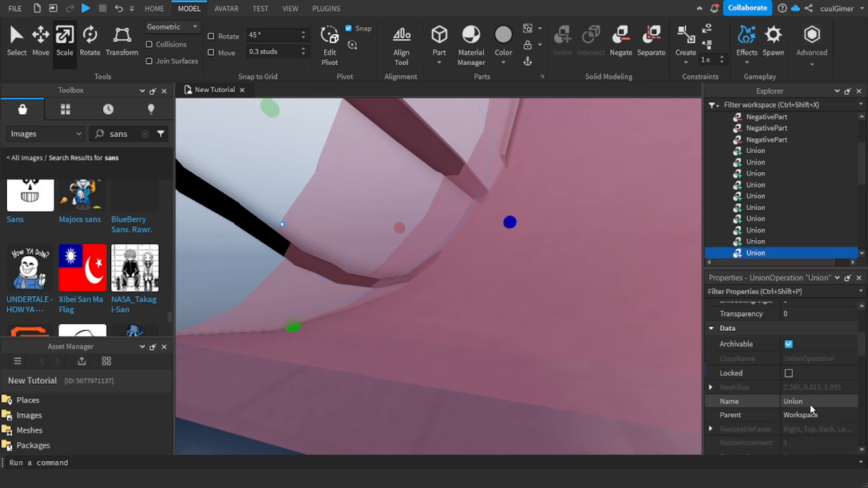
pyautogui.scroll(-1, 809, 422)
pyautogui.click(789, 430)
pyautogui.scroll(-5, 540, 302)
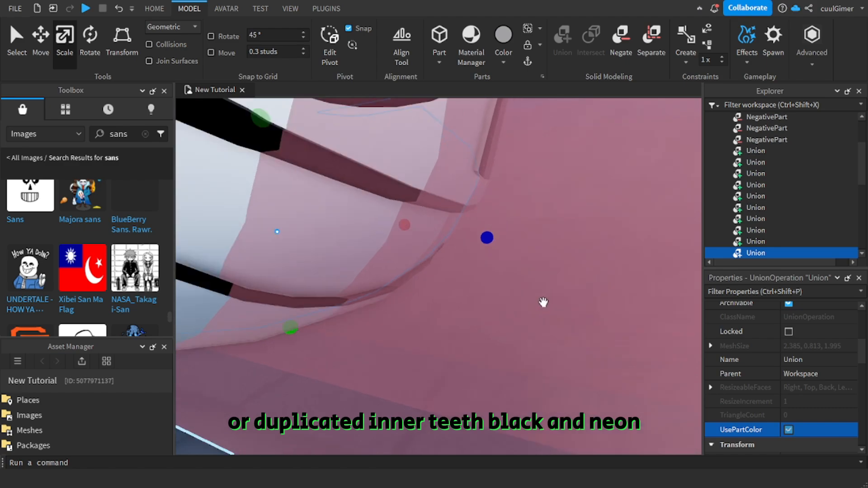
# Step: Union the white outer teeth with the five negated strips to cut the gaps between the teeth
pyautogui.moveTo(539, 301); pyautogui.dragTo(544, 302, button='right')
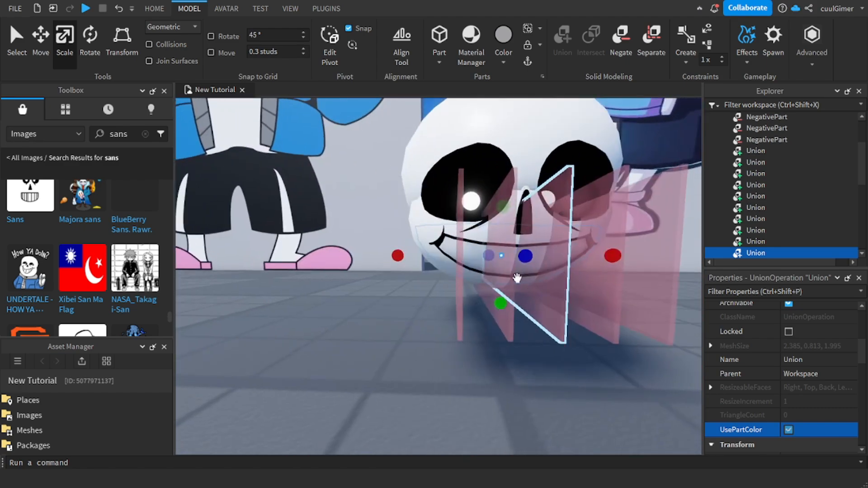
pyautogui.click(453, 246)
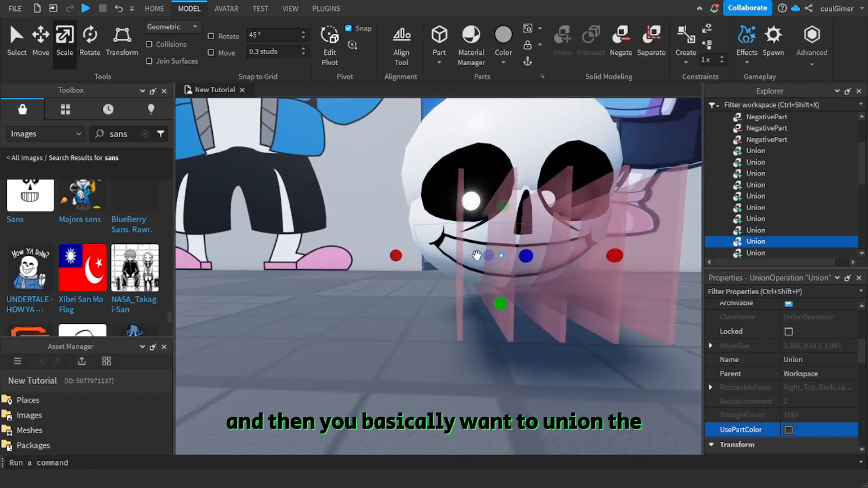
pyautogui.keyDown('ctrl'); pyautogui.click(504, 283); pyautogui.keyUp('ctrl')
pyautogui.keyDown('ctrl'); pyautogui.click(552, 292); pyautogui.keyUp('ctrl')
pyautogui.keyDown('ctrl'); pyautogui.click(600, 298); pyautogui.keyUp('ctrl')
pyautogui.keyDown('ctrl'); pyautogui.click(647, 300); pyautogui.keyUp('ctrl')
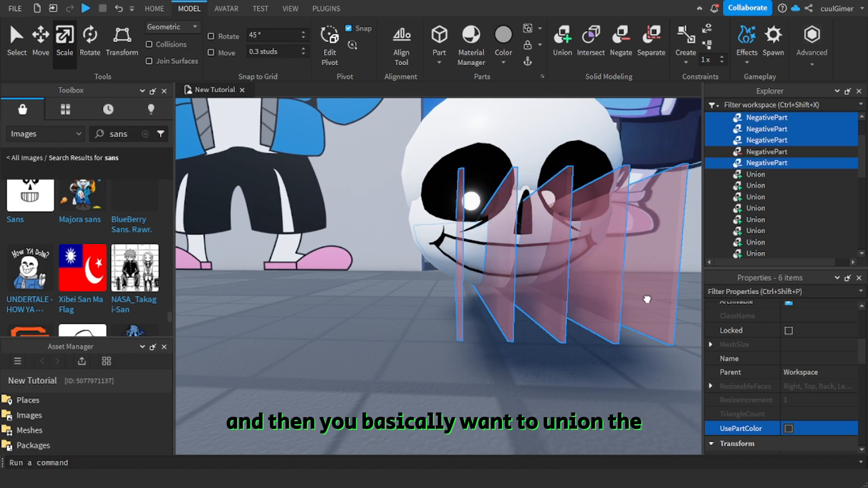
pyautogui.click(552, 46)
# Step: Examine the head with its separated teeth from near and far
pyautogui.scroll(-5, 541, 371)
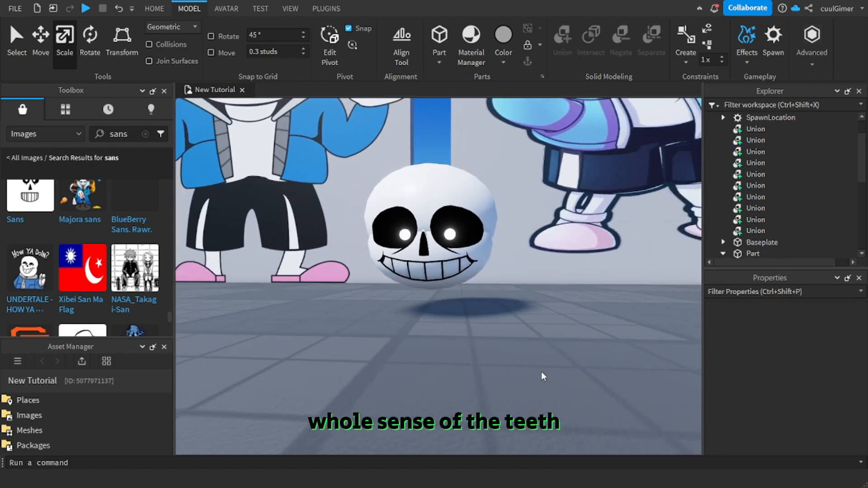
pyautogui.scroll(-2, 541, 371)
pyautogui.moveTo(541, 372)
pyautogui.mouseDown(button='right')
pyautogui.moveTo(525, 382)
pyautogui.moveTo(532, 382)
pyautogui.mouseUp(button='right')
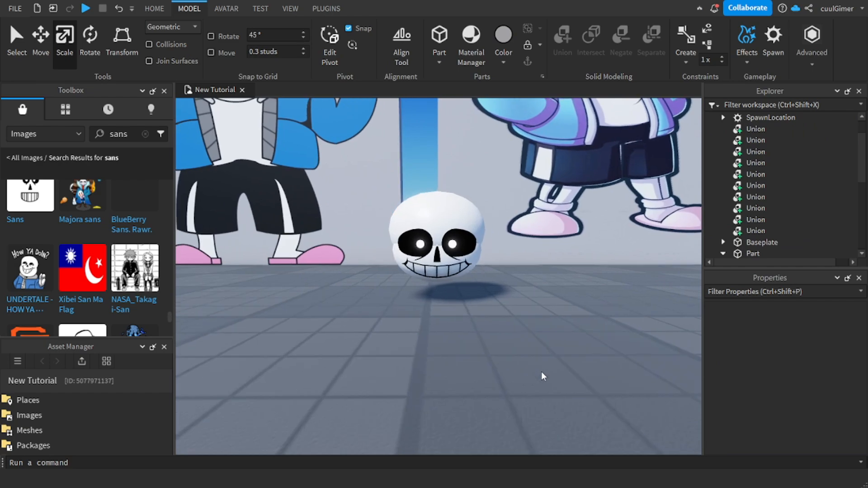
pyautogui.scroll(4, 541, 372)
pyautogui.scroll(-3, 541, 372)
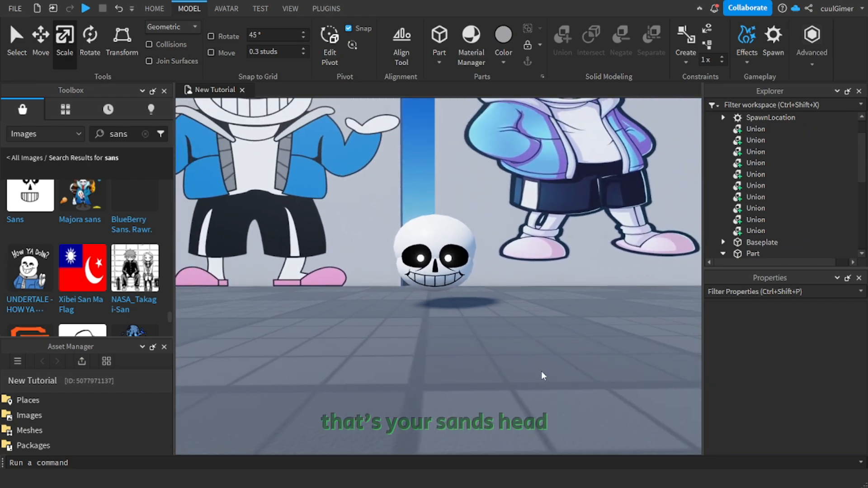
pyautogui.scroll(2, 541, 371)
pyautogui.scroll(4, 541, 372)
pyautogui.moveTo(542, 372); pyautogui.dragTo(522, 376, button='right')
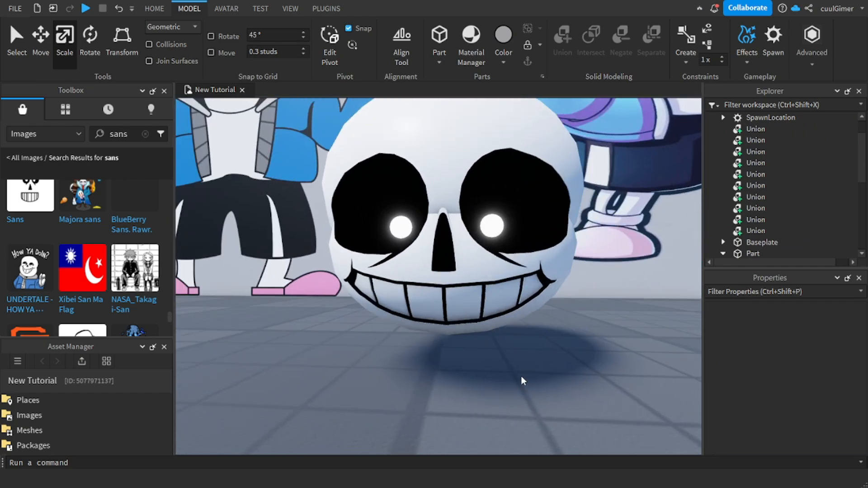
pyautogui.scroll(-3, 522, 376)
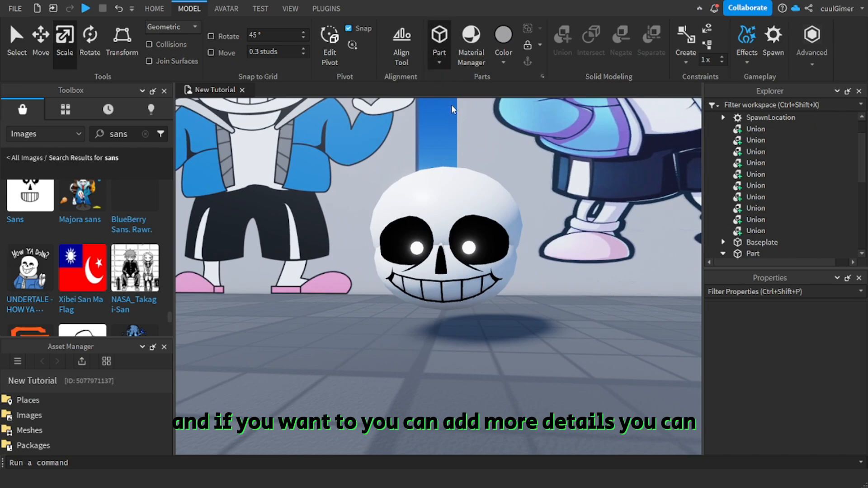
# Step: Insert a cylinder part, shorten it into a disc and place it on the floor beside the head
pyautogui.moveTo(423, 242); pyautogui.dragTo(467, 100, button='right')
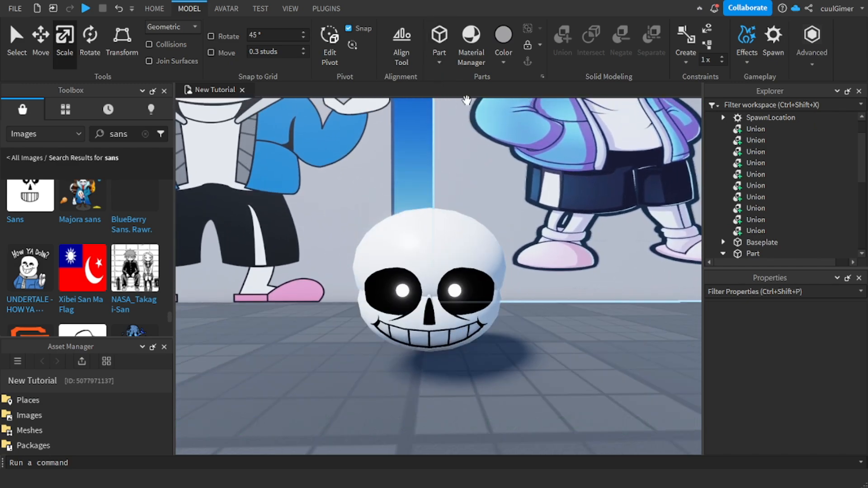
pyautogui.click(438, 131)
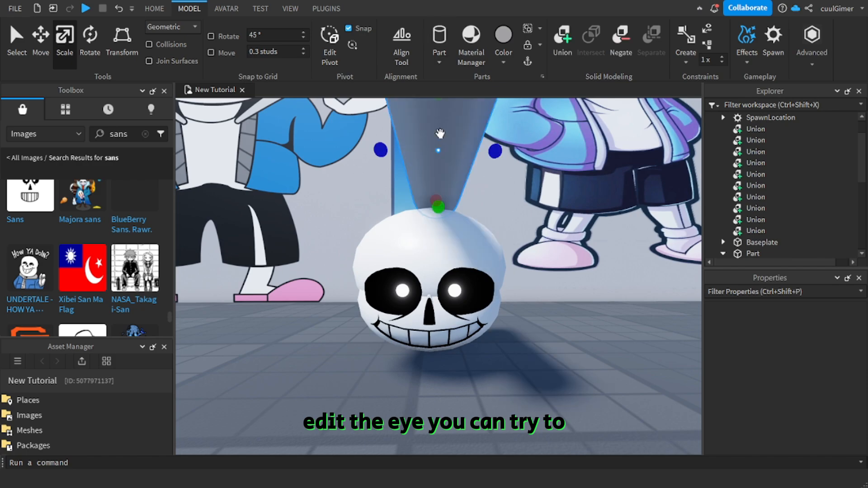
pyautogui.moveTo(419, 212); pyautogui.dragTo(420, 212, button='right')
pyautogui.moveTo(539, 148); pyautogui.dragTo(413, 143)
pyautogui.moveTo(414, 143); pyautogui.dragTo(428, 167, button='right')
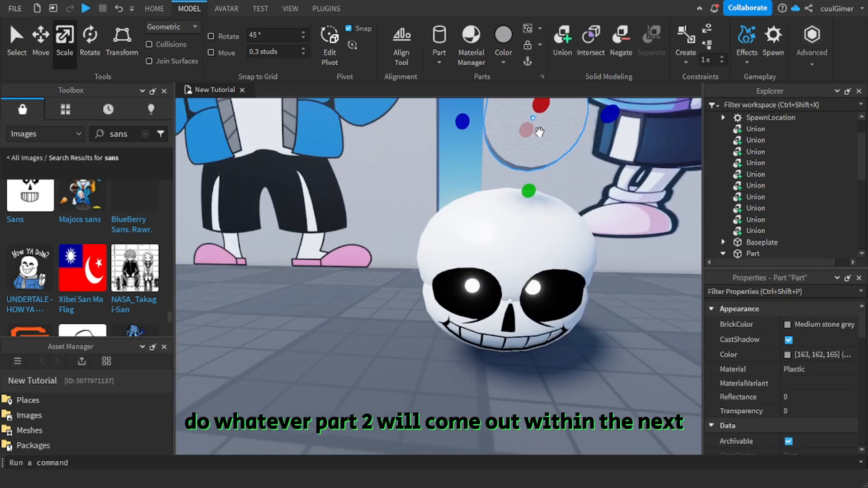
pyautogui.moveTo(539, 132); pyautogui.dragTo(436, 337)
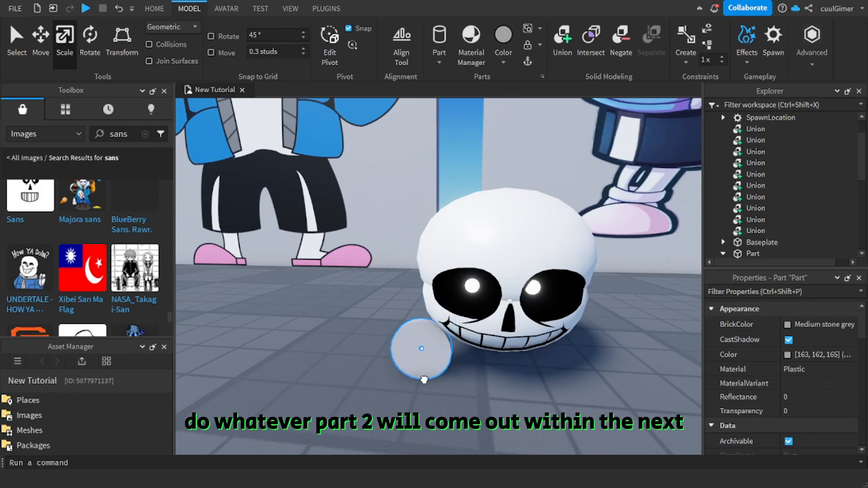
pyautogui.moveTo(423, 378); pyautogui.dragTo(426, 348, button='right')
pyautogui.moveTo(419, 342); pyautogui.dragTo(439, 405)
pyautogui.hotkey('ctrl', 'z')
# Step: Turn the disc into a union and stretch it into a tall oval in front of the side of the face
pyautogui.hotkey('ctrl', 'shift', 'g')
pyautogui.moveTo(426, 451); pyautogui.dragTo(421, 430)
pyautogui.press('a')
pyautogui.moveTo(421, 430); pyautogui.dragTo(480, 338, button='right')
pyautogui.moveTo(540, 315); pyautogui.dragTo(589, 325)
pyautogui.press('d')
pyautogui.moveTo(589, 326); pyautogui.dragTo(590, 327, button='right')
pyautogui.press('s')
pyautogui.moveTo(495, 270); pyautogui.dragTo(500, 269)
pyautogui.moveTo(500, 270); pyautogui.dragTo(503, 270)
pyautogui.keyDown('ctrl'); pyautogui.moveTo(429, 394); pyautogui.dragTo(424, 370); pyautogui.keyUp('ctrl')
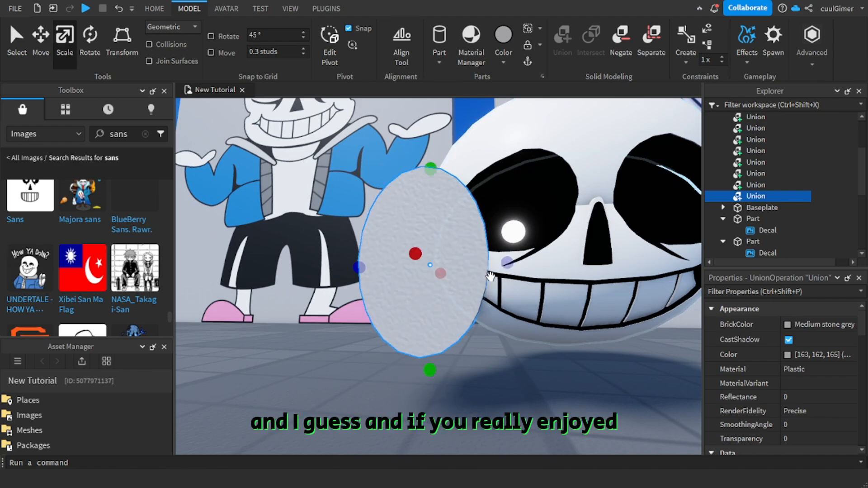
pyautogui.moveTo(509, 262); pyautogui.dragTo(500, 241, button='right')
pyautogui.moveTo(512, 260); pyautogui.dragTo(511, 260)
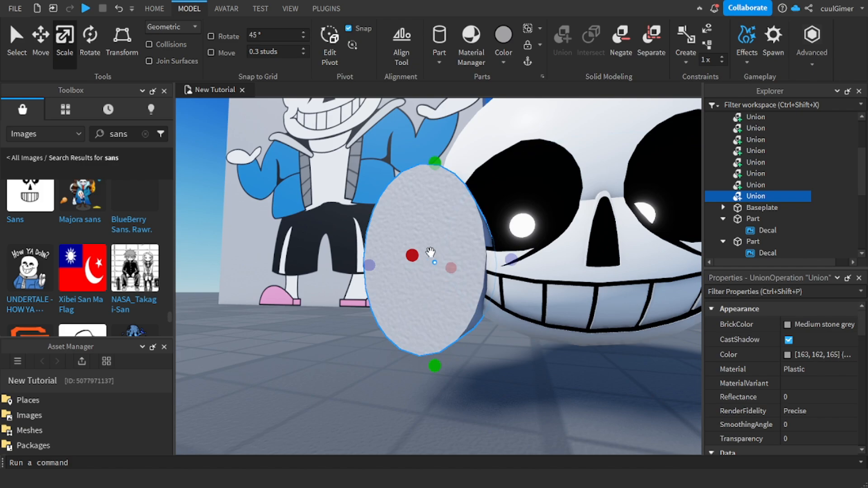
# Step: Raise the oval slightly and place a duplicate of it on the opposite side of the face
pyautogui.click(36, 50)
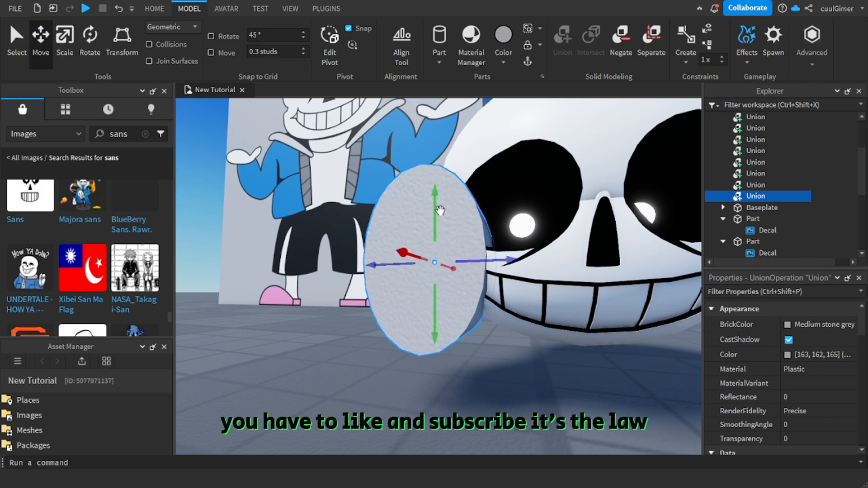
pyautogui.moveTo(440, 210); pyautogui.dragTo(440, 193)
pyautogui.moveTo(492, 250); pyautogui.dragTo(653, 259)
pyautogui.hotkey('ctrl', 'z')
pyautogui.click(454, 266)
pyautogui.hotkey('ctrl', 'd')
pyautogui.press('d')
pyautogui.moveTo(558, 266); pyautogui.dragTo(559, 266, button='right')
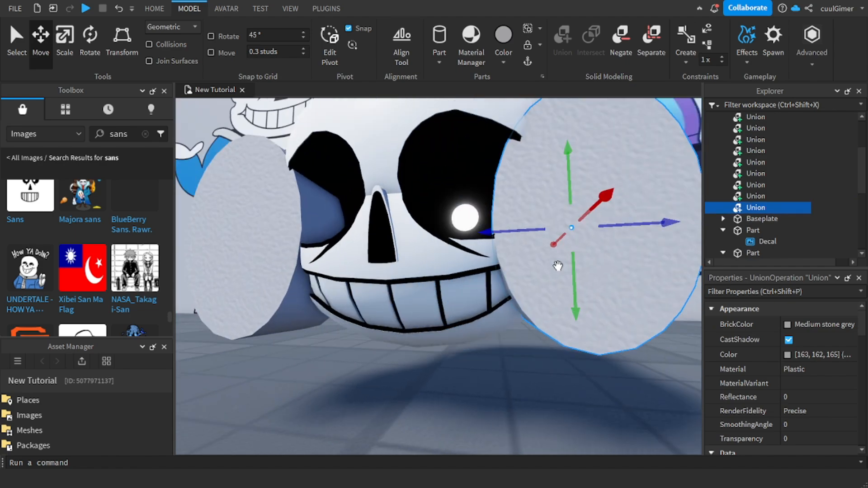
# Step: Nudge the oval beside the face slightly, then negate both side ovals together
pyautogui.moveTo(529, 230); pyautogui.dragTo(527, 232)
pyautogui.moveTo(462, 301); pyautogui.dragTo(465, 299, button='right')
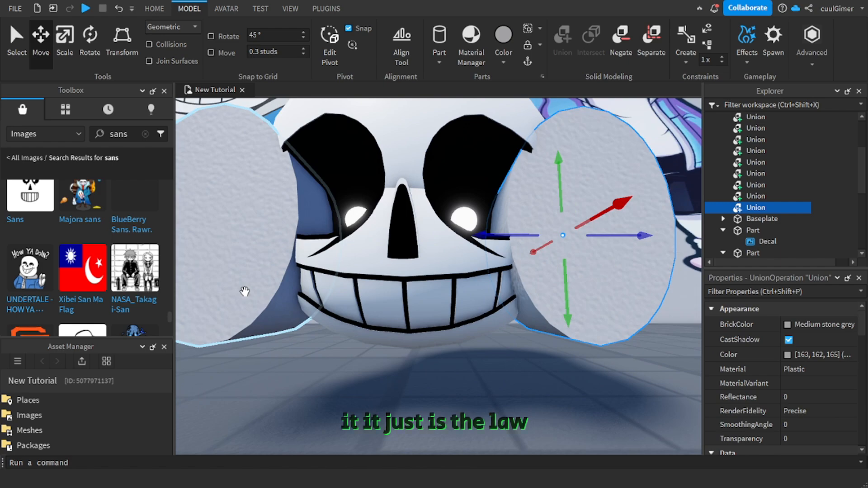
pyautogui.keyDown('ctrl'); pyautogui.click(244, 291); pyautogui.keyUp('ctrl')
pyautogui.click(619, 62)
# Step: Cut the two negated ovals out of the white teeth piece to trim both ends of the mouth
pyautogui.click(477, 294)
pyautogui.keyDown('ctrl'); pyautogui.click(565, 292); pyautogui.keyUp('ctrl')
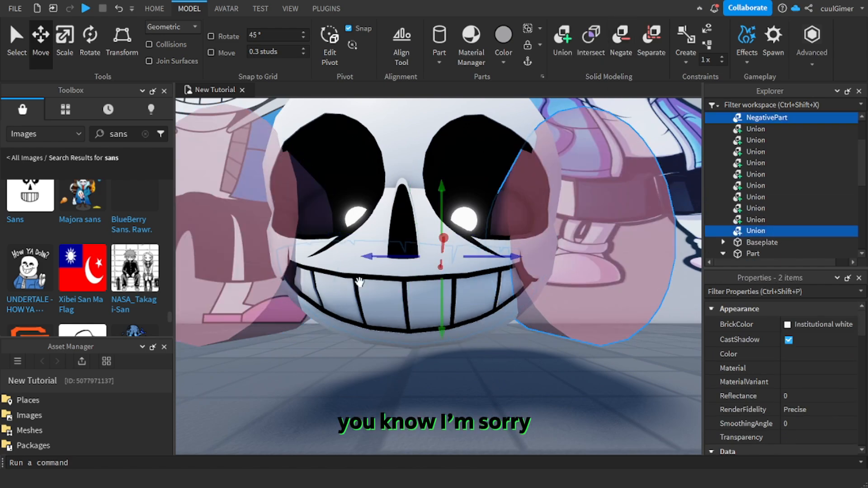
pyautogui.keyDown('ctrl'); pyautogui.click(212, 289); pyautogui.keyUp('ctrl')
pyautogui.moveTo(444, 381); pyautogui.dragTo(446, 381, button='right')
# Step: Try shifting the black mouth layer slightly along the head's front-back direction
pyautogui.click(385, 266)
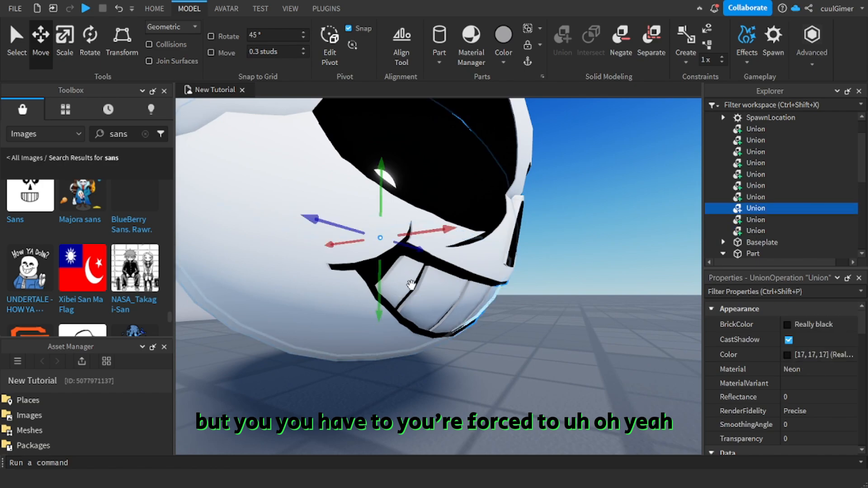
pyautogui.moveTo(411, 283); pyautogui.dragTo(411, 282, button='right')
pyautogui.moveTo(455, 233); pyautogui.dragTo(452, 234)
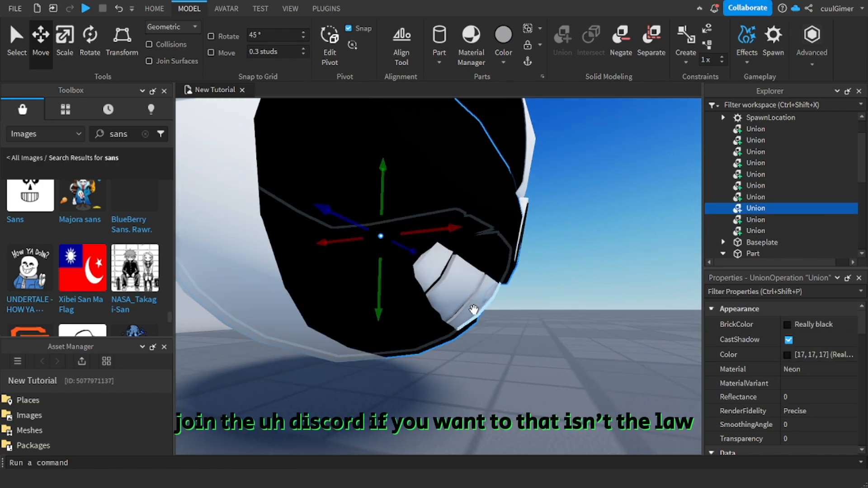
pyautogui.hotkey('ctrl', 'z')
pyautogui.moveTo(474, 310); pyautogui.dragTo(469, 310, button='right')
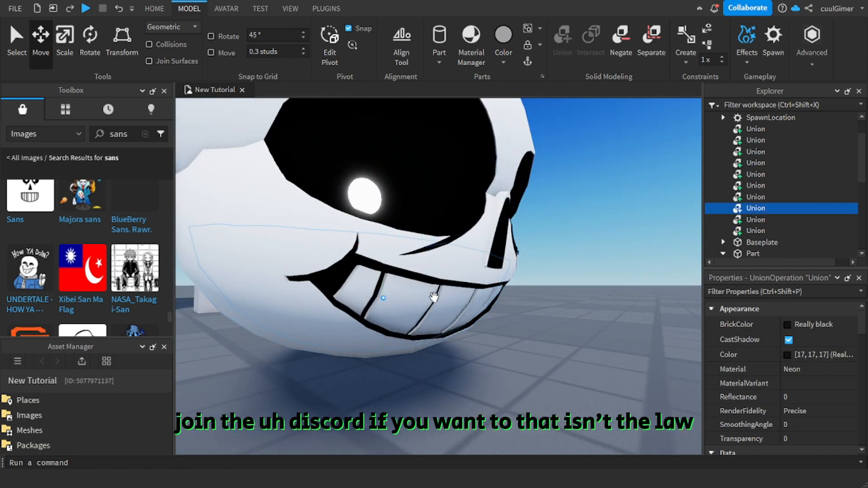
# Step: Select the black layer behind the teeth gaps for scaling and check its fit from the side
pyautogui.click(433, 297)
pyautogui.click(56, 46)
pyautogui.moveTo(294, 271); pyautogui.dragTo(294, 272, button='right')
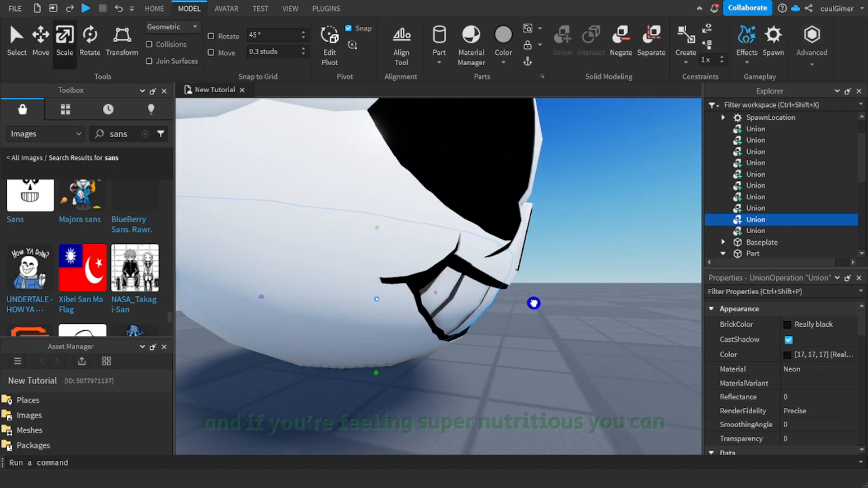
pyautogui.click(530, 373)
# Step: Check the finished mouth from the front and select the black nose piece
pyautogui.moveTo(530, 373); pyautogui.dragTo(423, 367, button='right')
pyautogui.press('s')
pyautogui.press('w')
pyautogui.press('s')
pyautogui.press('w')
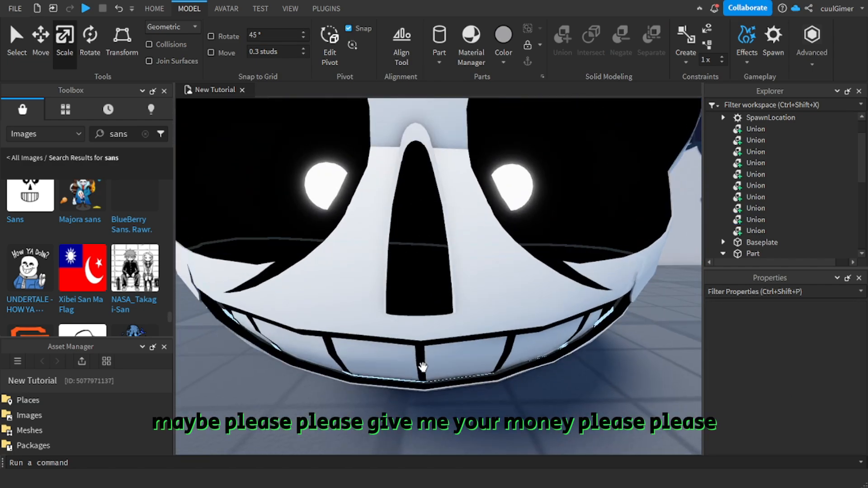
pyautogui.click(434, 211)
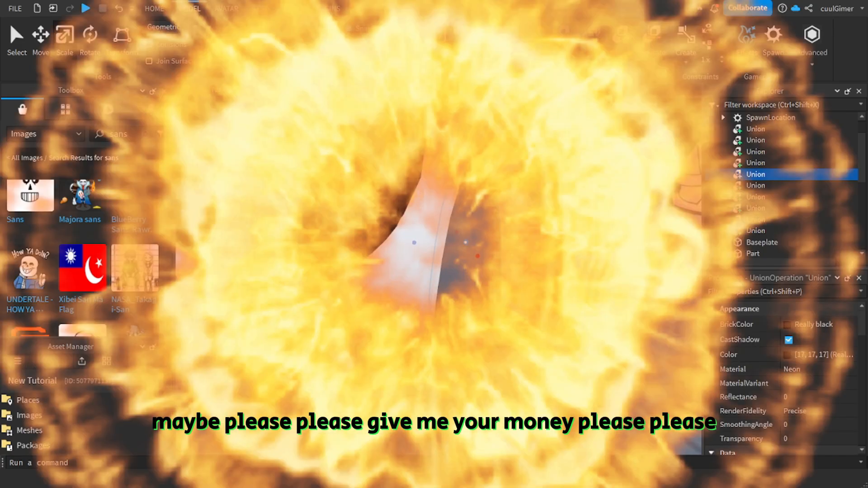